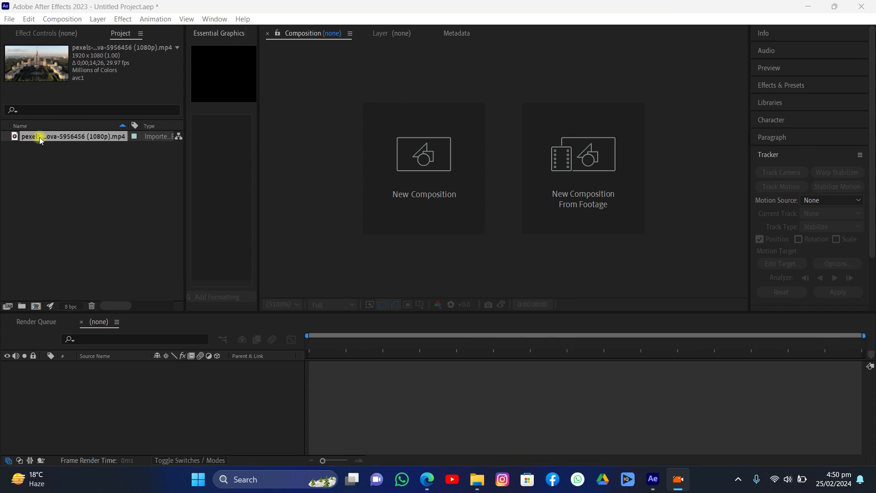
Create a composition from the imported 1080p Pexels clip and scrub through its footage.
{"action": "left_click_drag", "start_coordinate": [40, 139], "coordinate": [36, 306]}
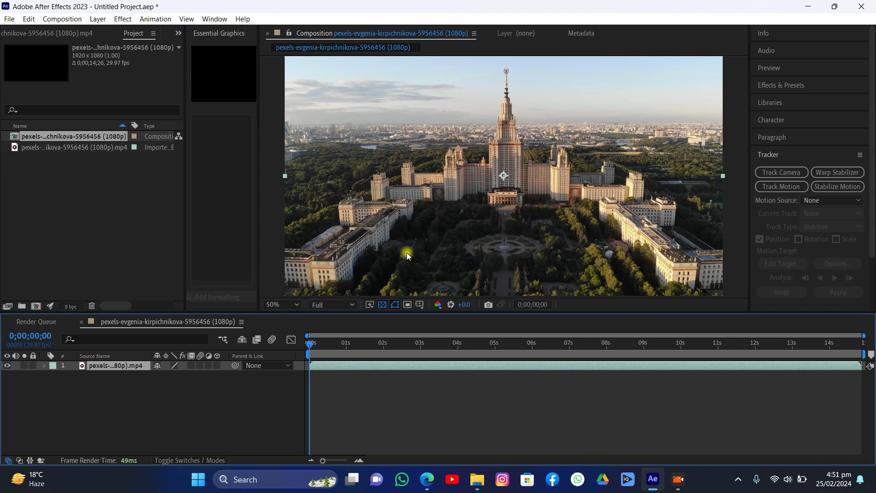
{"action": "left_click_drag", "start_coordinate": [318, 341], "coordinate": [273, 364]}
Apply the Curves effect to the footage layer and raise its RGB curve at three points to brighten the image.
{"action": "left_click", "coordinate": [789, 85]}
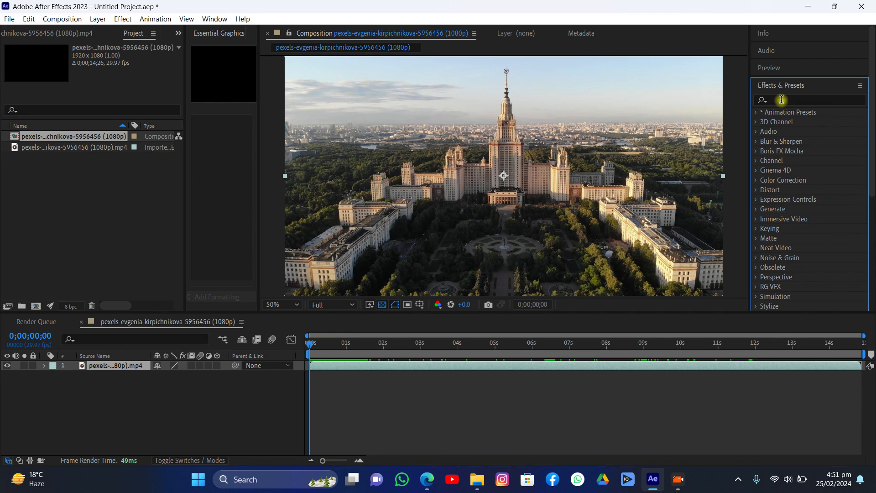
{"action": "left_click", "coordinate": [782, 100]}
{"action": "type", "text": "cu"}
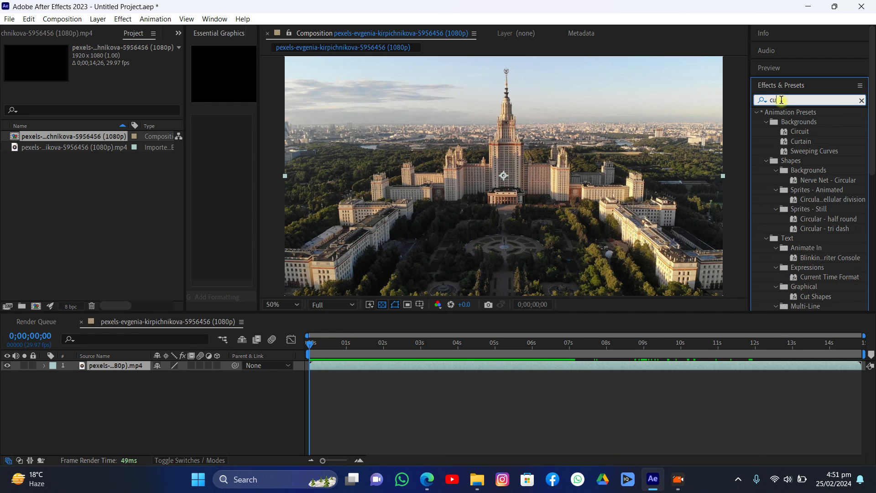
{"action": "type", "text": "r"}
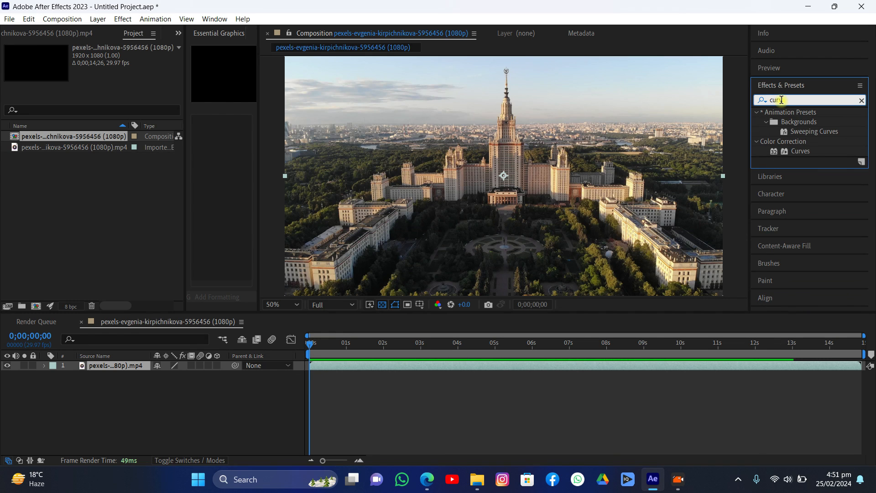
{"action": "type", "text": "v"}
{"action": "left_click_drag", "start_coordinate": [800, 151], "coordinate": [587, 166]}
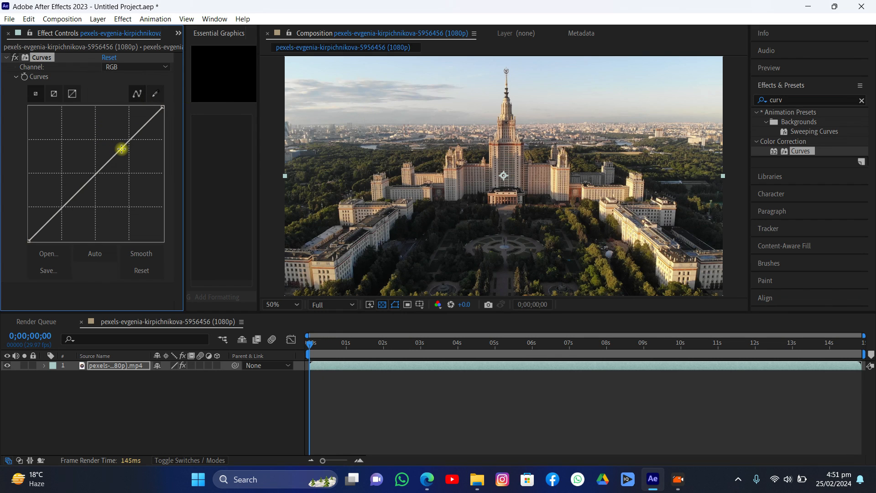
{"action": "left_click_drag", "start_coordinate": [120, 148], "coordinate": [112, 145]}
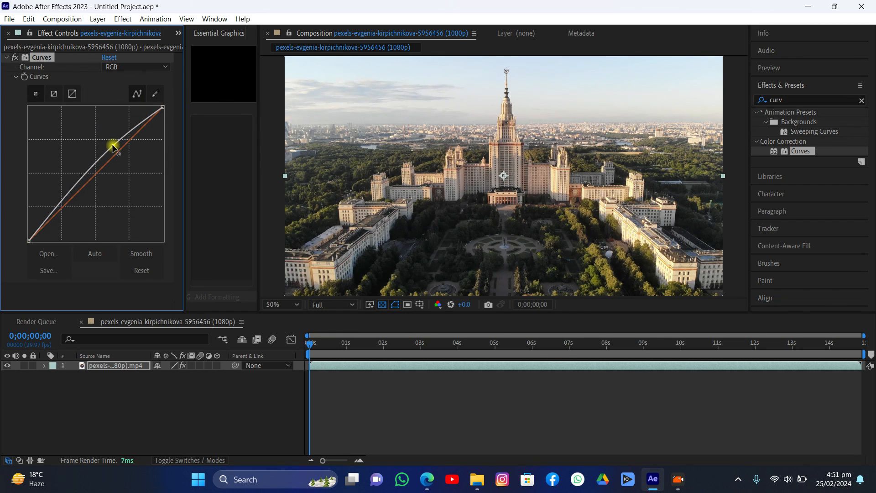
{"action": "left_click_drag", "start_coordinate": [83, 172], "coordinate": [62, 202]}
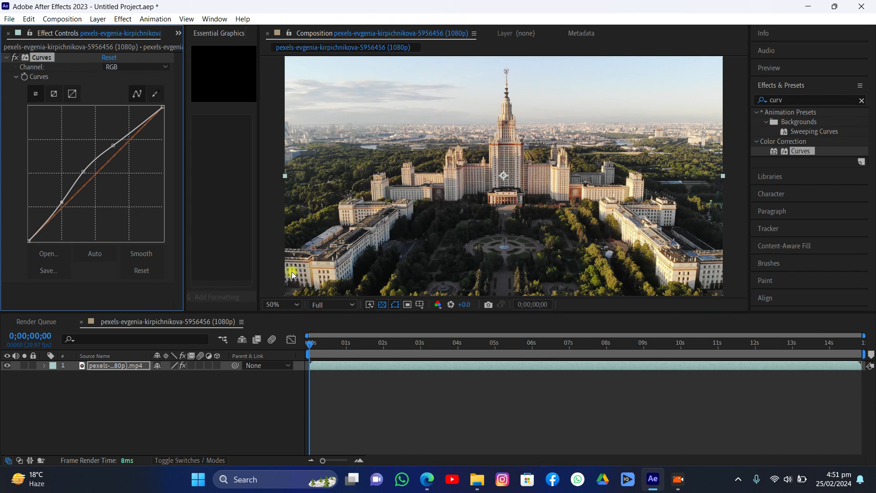
Pre-compose the footage layer, moving all attributes into the new composition.
{"action": "right_click", "coordinate": [328, 365]}
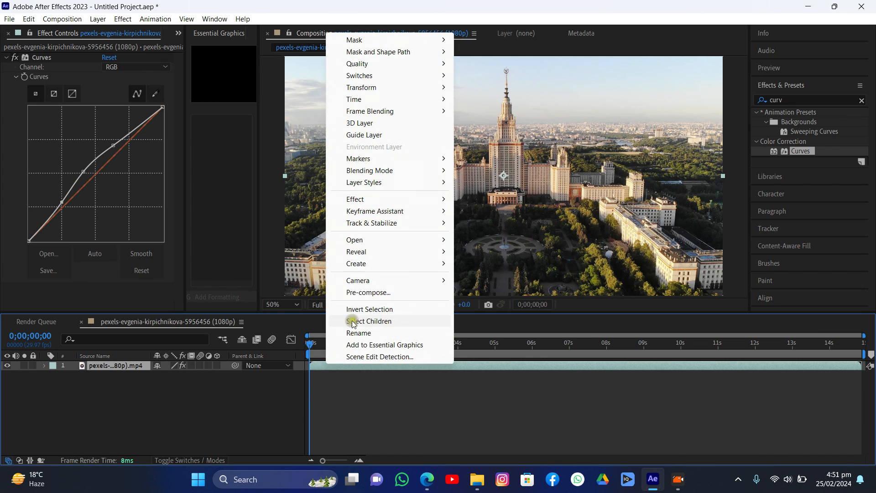
{"action": "left_click", "coordinate": [367, 292]}
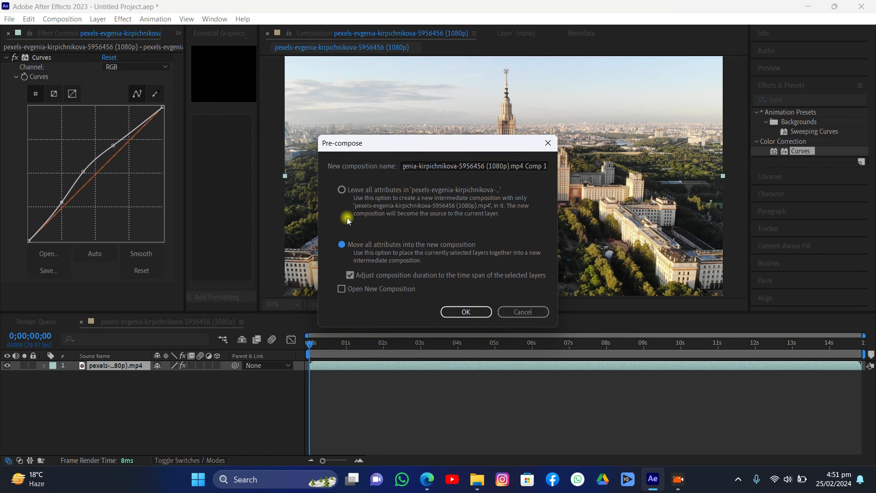
{"action": "left_click", "coordinate": [463, 311]}
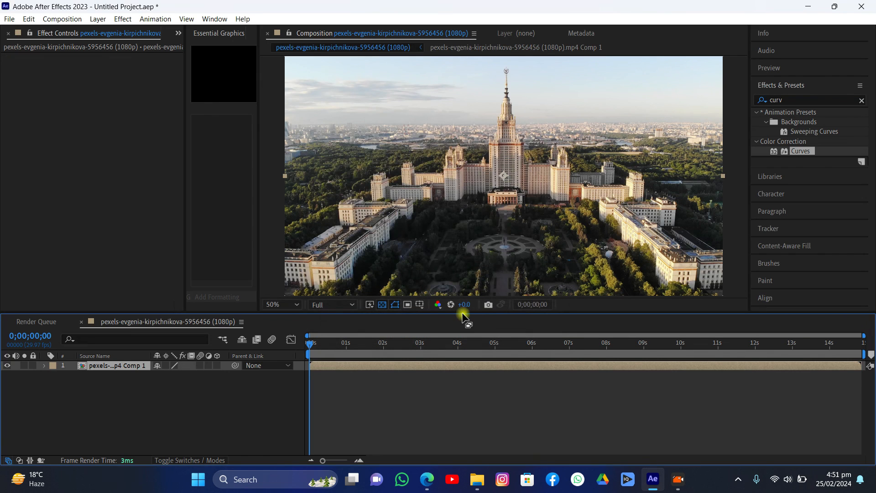
Run Track Camera on the pre-composed layer with Detailed Analysis enabled.
{"action": "left_click", "coordinate": [790, 87]}
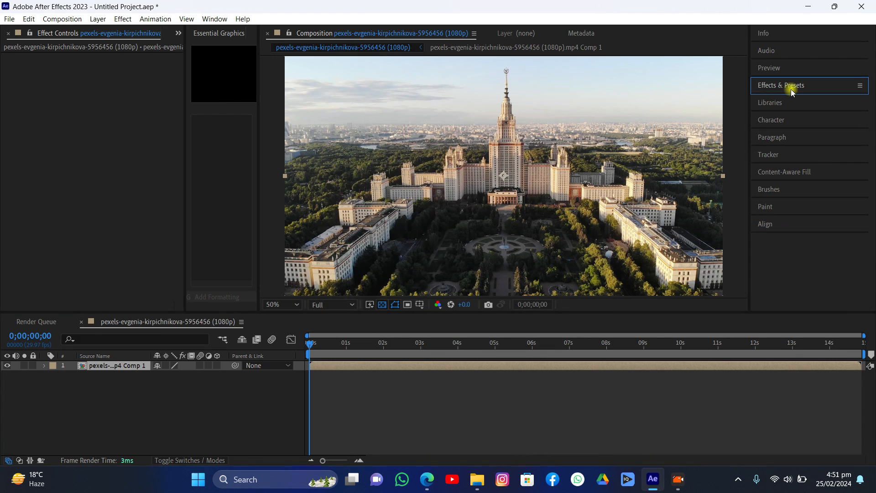
{"action": "left_click", "coordinate": [774, 152]}
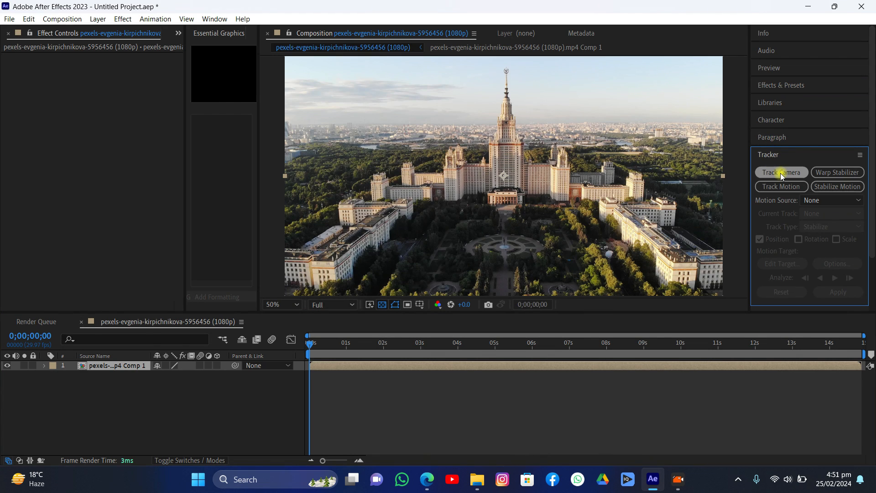
{"action": "left_click", "coordinate": [781, 172]}
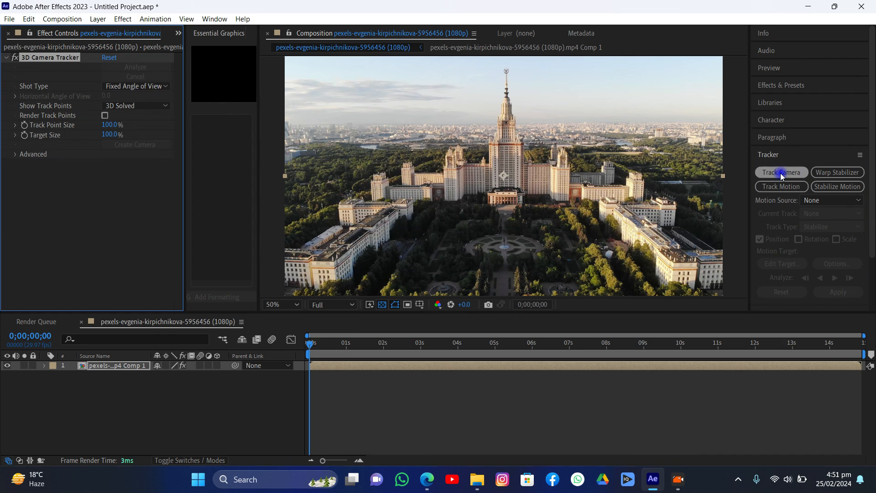
{"action": "left_click", "coordinate": [16, 156]}
{"action": "left_click", "coordinate": [105, 193]}
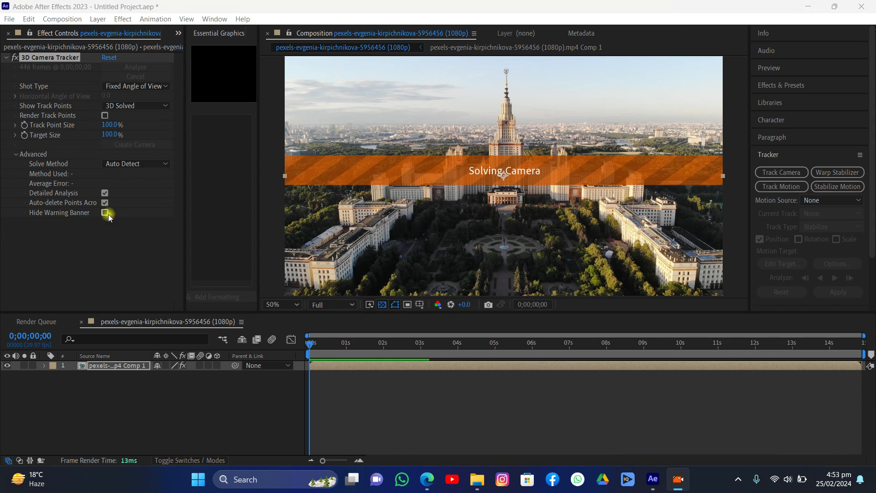
{"action": "left_click", "coordinate": [121, 254]}
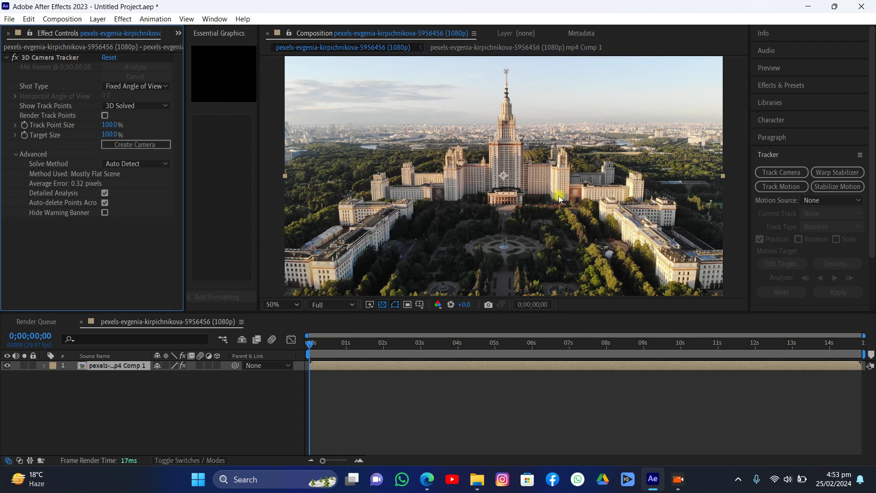
Display the 3D Camera Tracker's solved points over the footage and set Track Point Size to 128%.
{"action": "left_click", "coordinate": [42, 57]}
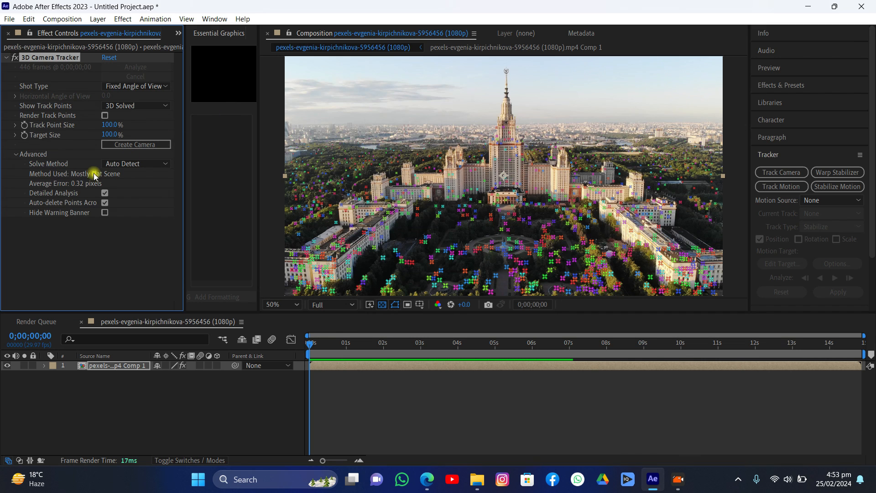
{"action": "mouse_move", "coordinate": [108, 125]}
{"action": "left_mouse_down"}
{"action": "mouse_move", "coordinate": [131, 129]}
{"action": "mouse_move", "coordinate": [124, 129]}
{"action": "left_mouse_up"}
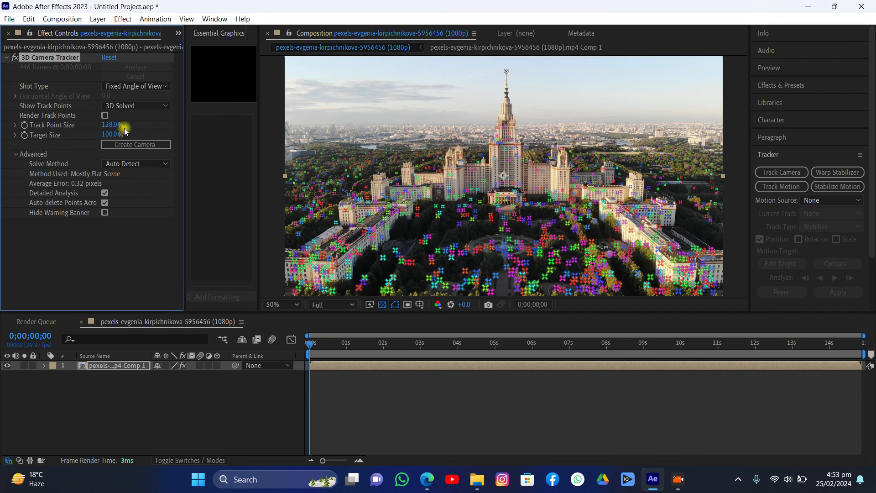
{"action": "scroll", "coordinate": [592, 106], "scroll_direction": "up", "scroll_amount": 2}
{"action": "scroll", "coordinate": [508, 149], "scroll_direction": "down", "scroll_amount": 2}
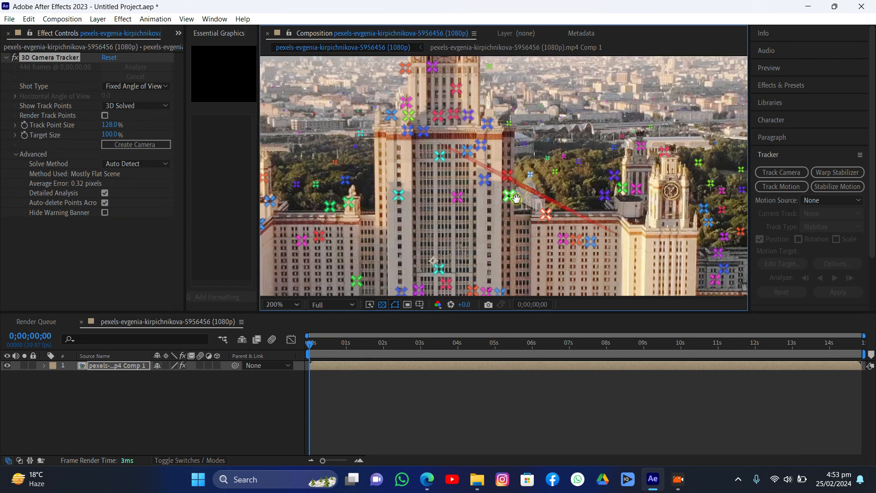
Lasso a group of track points on the upper part of the building's central tower.
{"action": "middle_click_drag", "start_coordinate": [493, 117], "coordinate": [475, 172]}
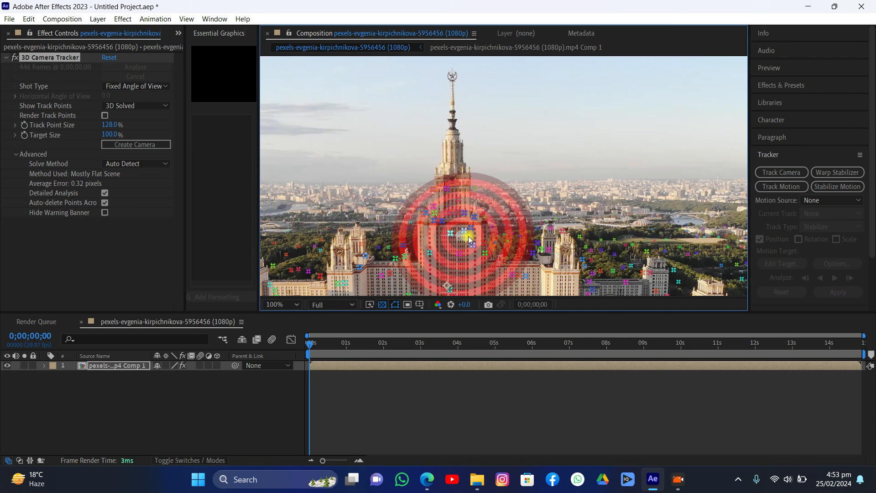
{"action": "middle_click_drag", "start_coordinate": [441, 223], "coordinate": [448, 213]}
{"action": "scroll", "coordinate": [448, 213], "scroll_direction": "up", "scroll_amount": 4}
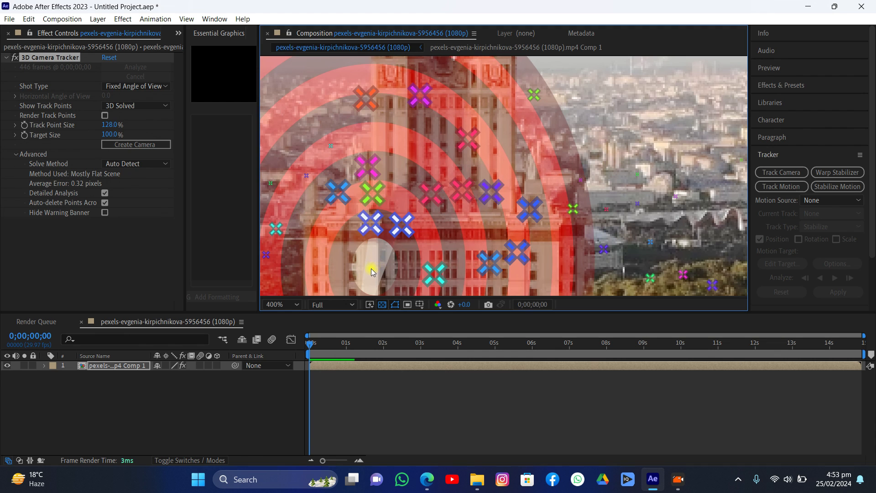
{"action": "mouse_move", "coordinate": [374, 271]}
{"action": "left_mouse_down"}
{"action": "mouse_move", "coordinate": [497, 283]}
{"action": "mouse_move", "coordinate": [503, 179]}
{"action": "mouse_move", "coordinate": [470, 78]}
{"action": "mouse_move", "coordinate": [367, 142]}
{"action": "mouse_move", "coordinate": [376, 266]}
{"action": "mouse_move", "coordinate": [514, 276]}
{"action": "mouse_move", "coordinate": [545, 221]}
{"action": "mouse_move", "coordinate": [529, 255]}
{"action": "mouse_move", "coordinate": [486, 285]}
{"action": "mouse_move", "coordinate": [498, 286]}
{"action": "left_mouse_up"}
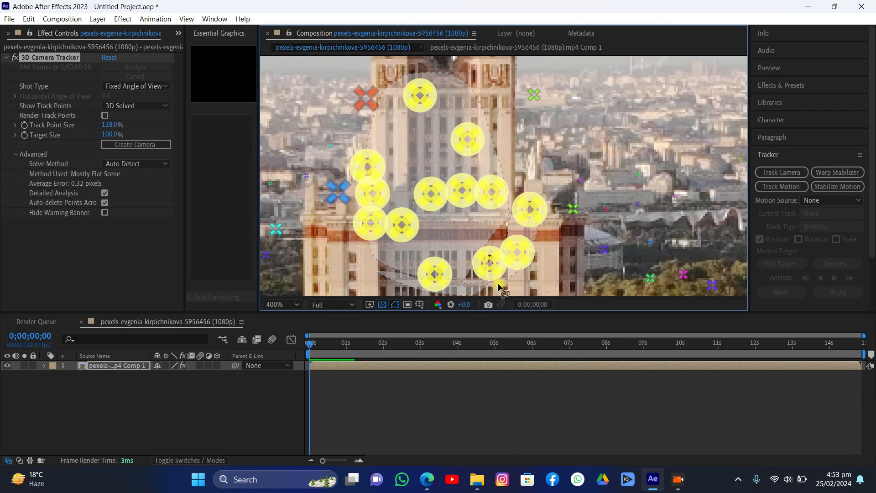
{"action": "left_click_drag", "start_coordinate": [500, 287], "coordinate": [500, 287]}
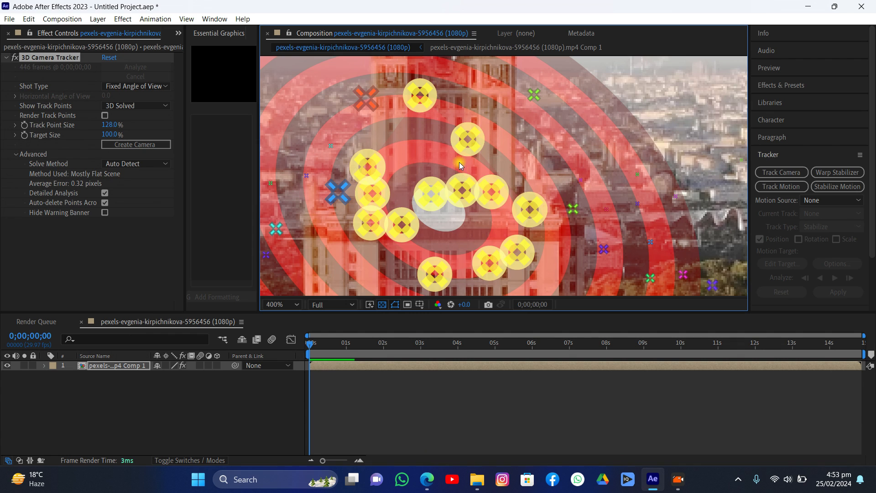
Select the three-point target on the central tower's facade and create a solid and camera from it.
{"action": "key", "text": "comma"}
{"action": "key", "text": "comma"}
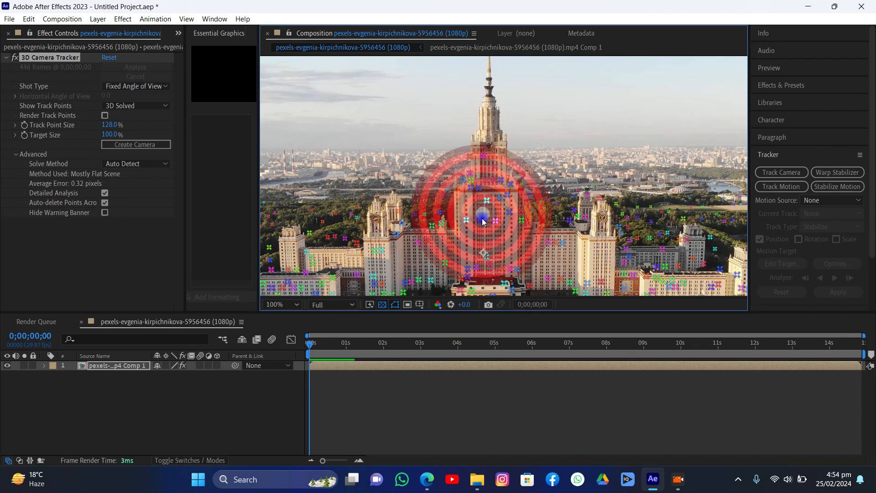
{"action": "left_click", "coordinate": [482, 220]}
{"action": "right_click", "coordinate": [482, 218]}
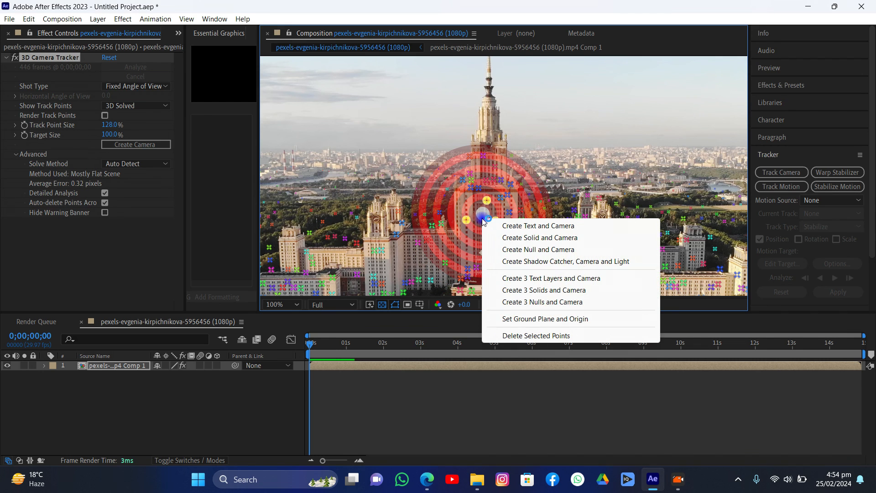
{"action": "left_click", "coordinate": [500, 236]}
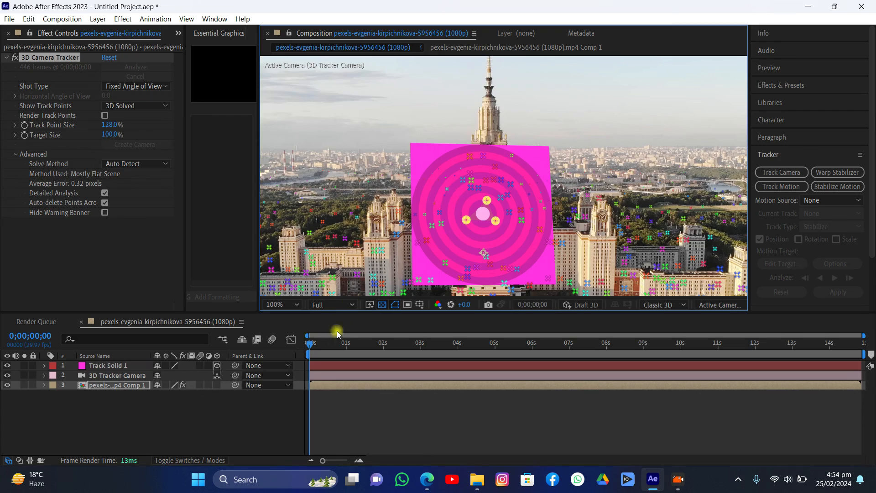
Preview the composition at several magnifications to check how well the track solid sticks to the tower.
{"action": "left_click_drag", "start_coordinate": [321, 340], "coordinate": [460, 349]}
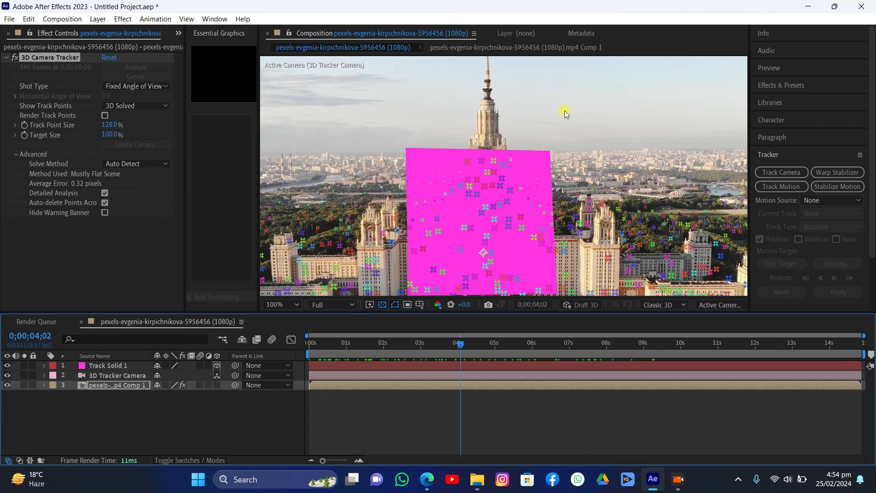
{"action": "left_click", "coordinate": [119, 294]}
{"action": "left_click_drag", "start_coordinate": [387, 345], "coordinate": [280, 331]}
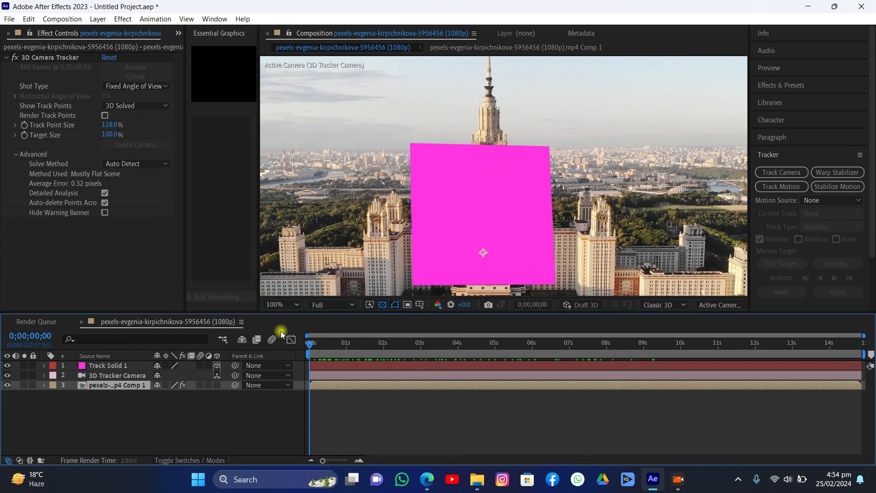
{"action": "key", "text": "space"}
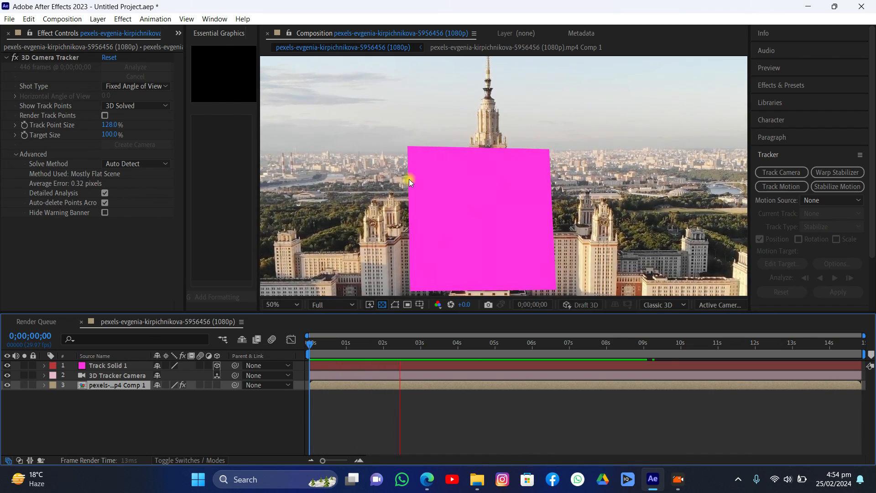
{"action": "scroll", "coordinate": [408, 178], "scroll_direction": "down", "scroll_amount": 2}
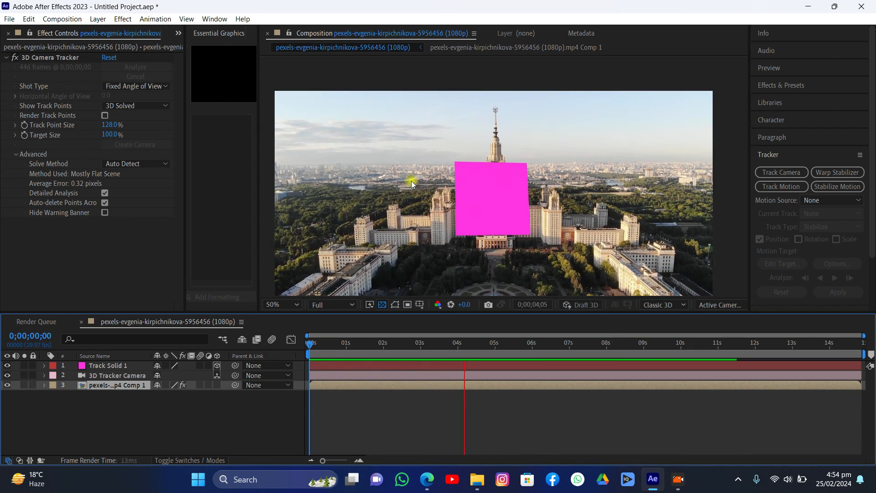
{"action": "scroll", "coordinate": [411, 181], "scroll_direction": "up", "scroll_amount": 4}
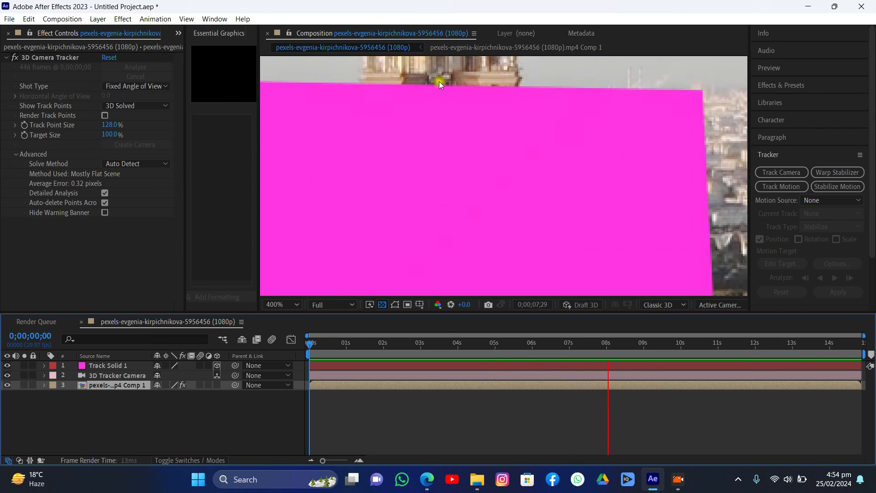
{"action": "scroll", "coordinate": [432, 136], "scroll_direction": "down", "scroll_amount": 4}
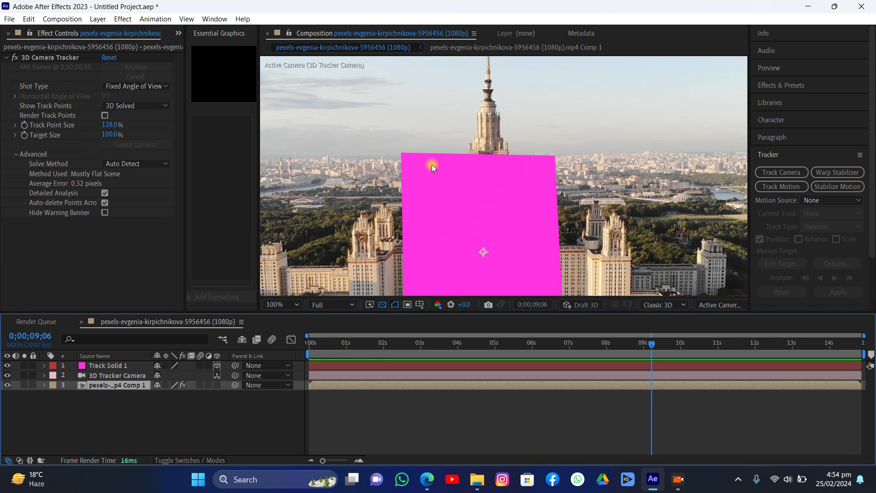
{"action": "left_click", "coordinate": [434, 144]}
{"action": "scroll", "coordinate": [427, 184], "scroll_direction": "down", "scroll_amount": 4}
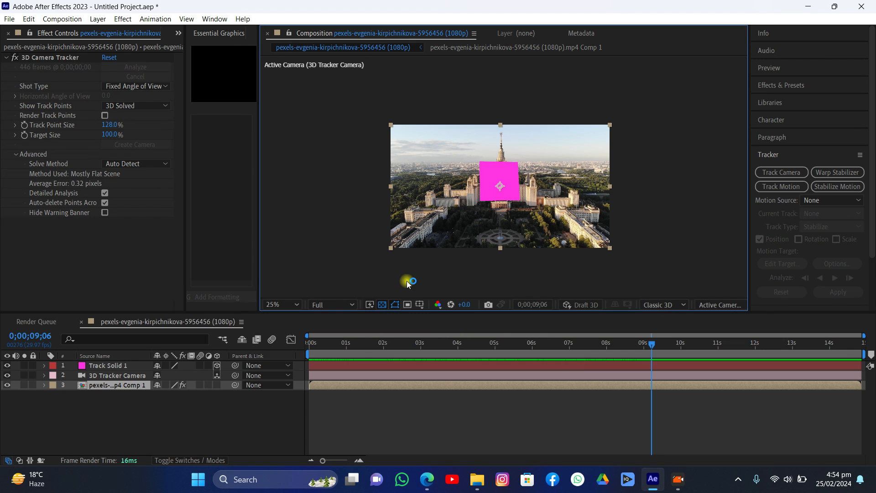
Look up the Export Composition Data to JSON script among the installed scripts, and switch to Edge to view its GitHub page.
{"action": "left_click", "coordinate": [9, 18]}
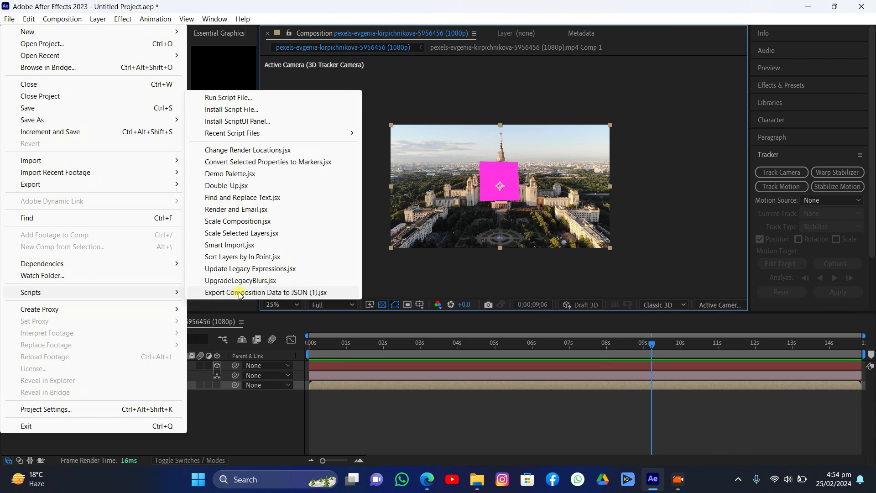
{"action": "left_click", "coordinate": [330, 403]}
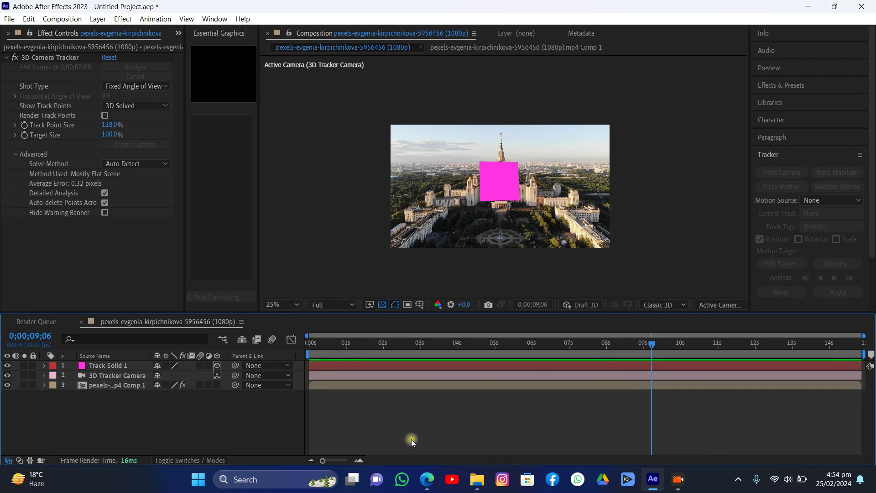
{"action": "left_click", "coordinate": [425, 479]}
{"action": "left_click", "coordinate": [154, 10]}
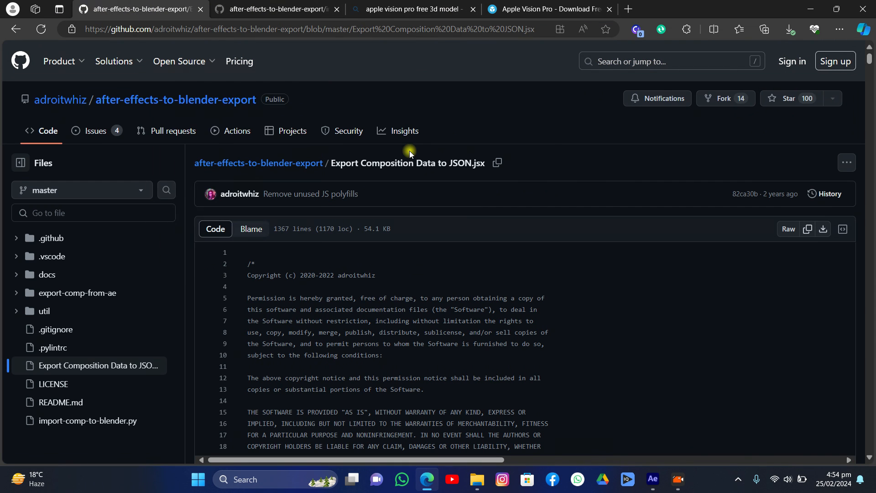
Download the raw Export Composition Data to JSON.jsx script from its GitHub page and switch to After Effects.
{"action": "scroll", "coordinate": [384, 235], "scroll_direction": "down", "scroll_amount": 5}
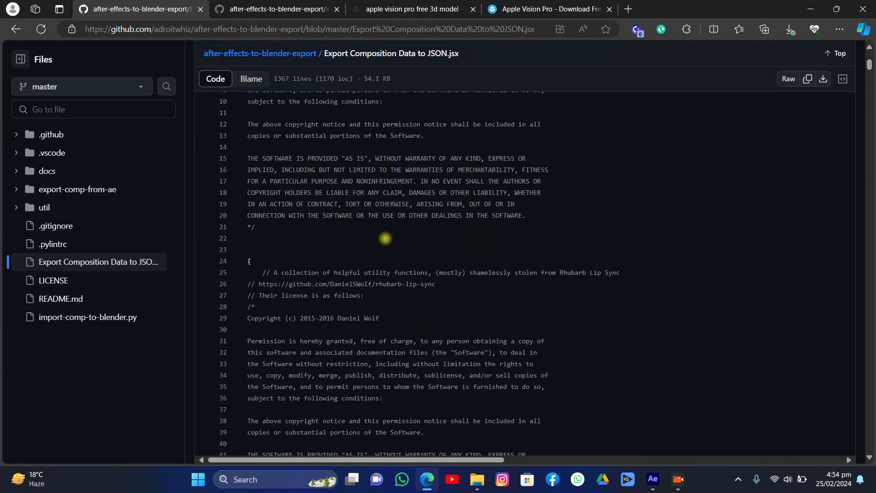
{"action": "scroll", "coordinate": [383, 229], "scroll_direction": "down", "scroll_amount": 5}
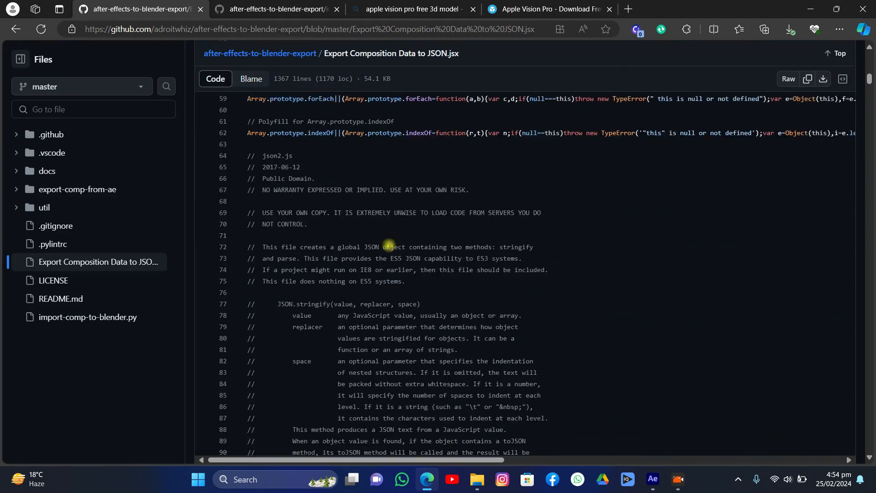
{"action": "scroll", "coordinate": [381, 225], "scroll_direction": "up", "scroll_amount": 10}
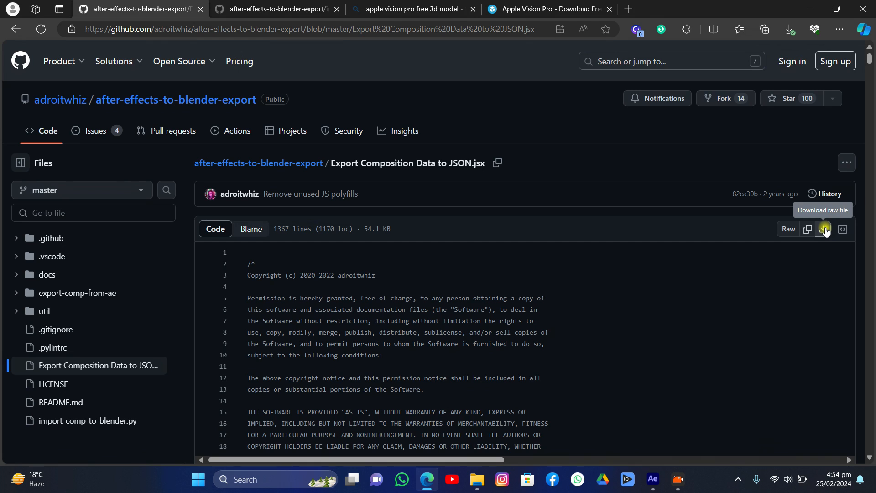
{"action": "left_click", "coordinate": [825, 230]}
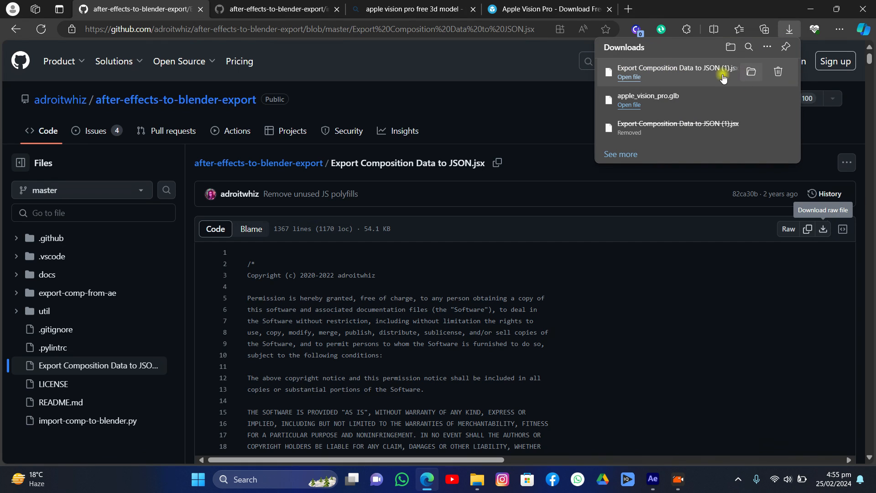
{"action": "left_click", "coordinate": [652, 480]}
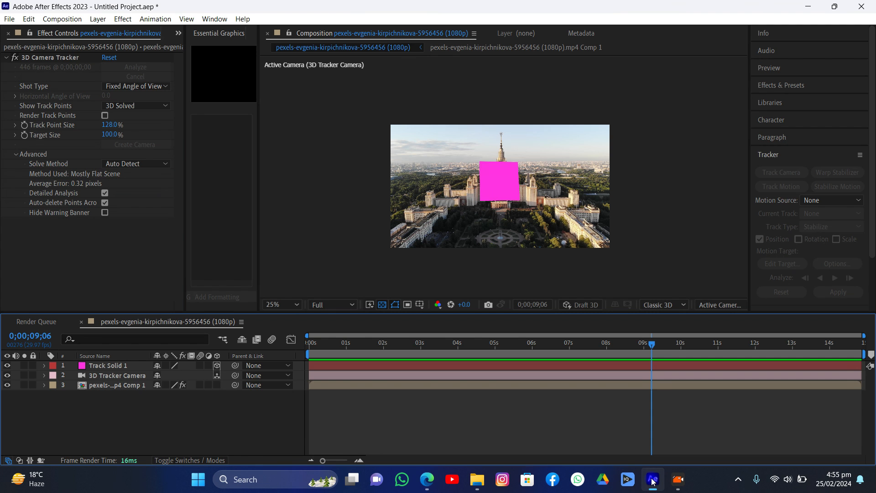
{"action": "left_click", "coordinate": [8, 19]}
{"action": "mouse_move", "coordinate": [58, 297]}
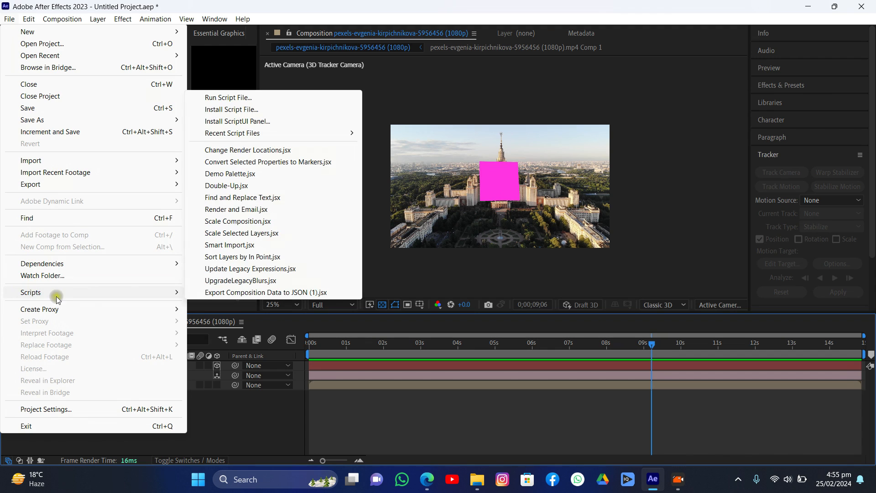
{"action": "left_click", "coordinate": [227, 97]}
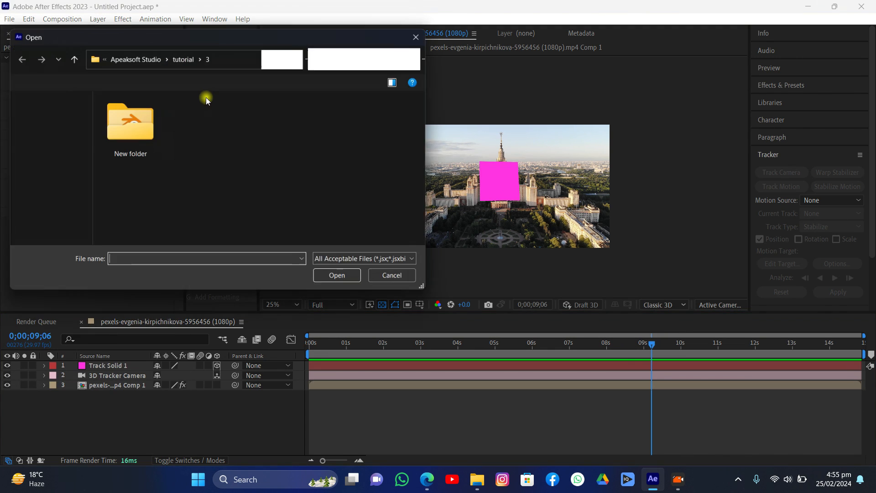
{"action": "left_click", "coordinate": [51, 153]}
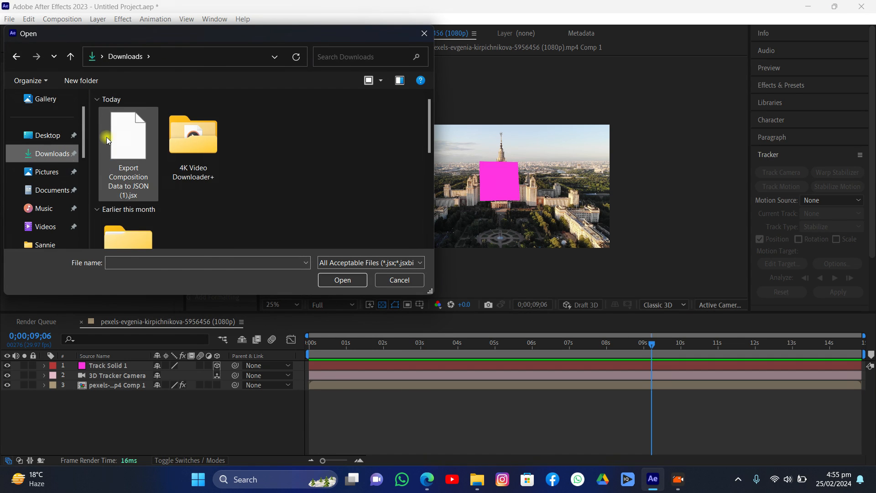
{"action": "left_click", "coordinate": [121, 153]}
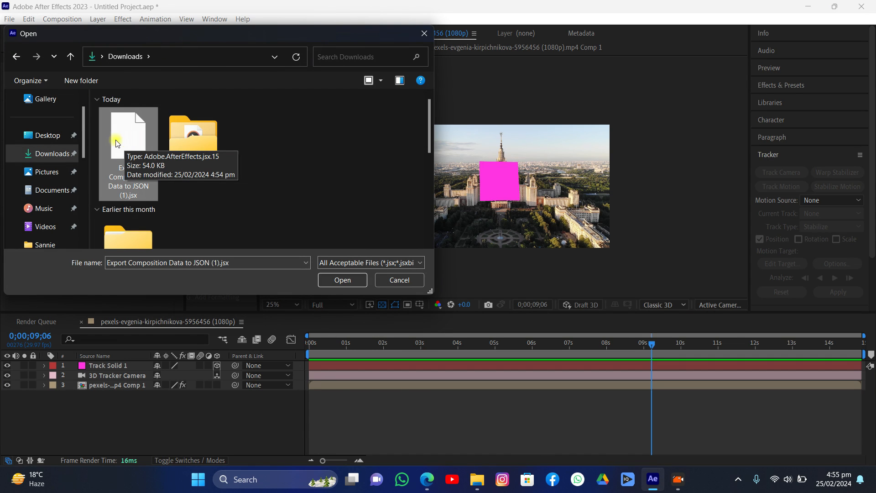
{"action": "left_click", "coordinate": [338, 279]}
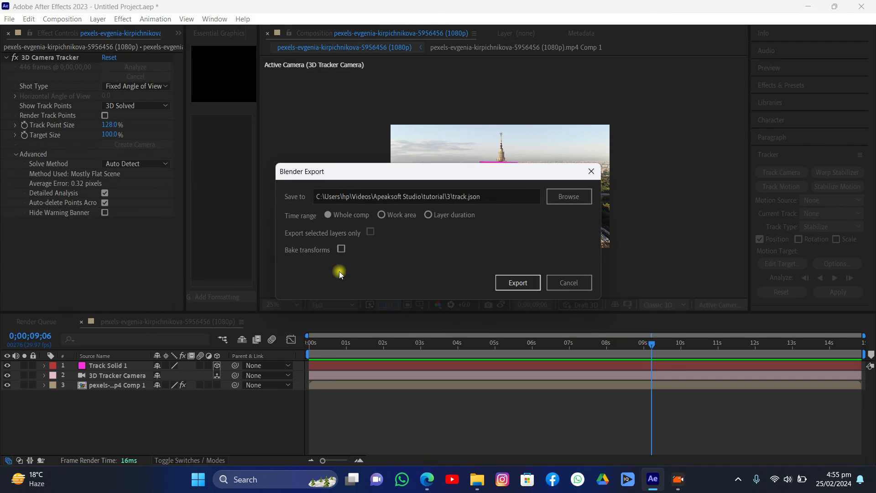
{"action": "left_click_drag", "start_coordinate": [349, 177], "coordinate": [321, 165]}
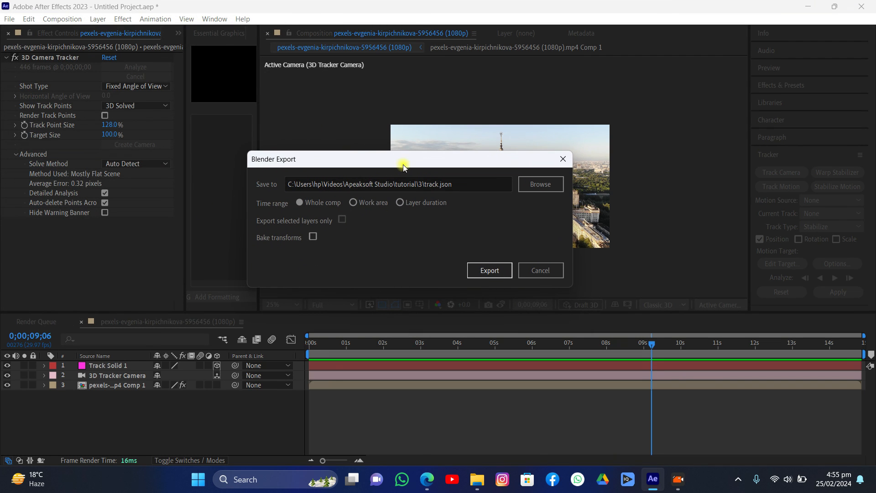
{"action": "left_click_drag", "start_coordinate": [403, 167], "coordinate": [446, 168]}
{"action": "left_click", "coordinate": [605, 159]}
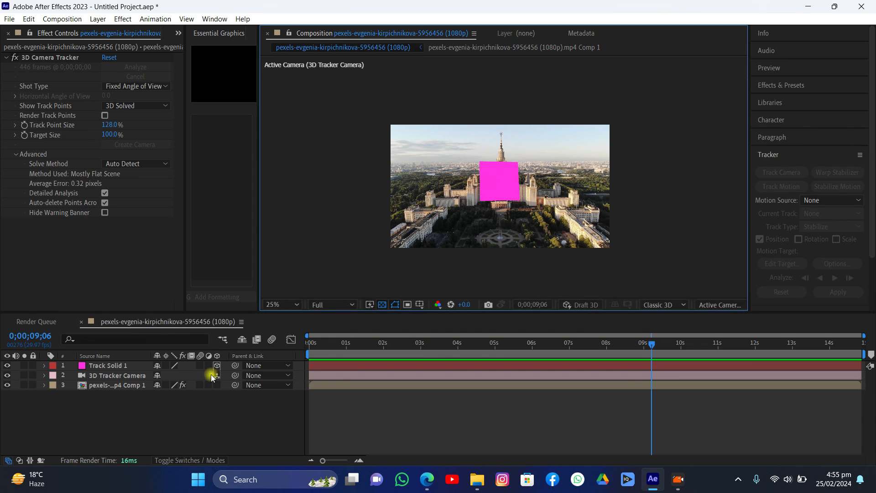
Select the track solid, 3D tracker camera and footage layers and run the installed Export Composition Data to JSON (1).jsx script.
{"action": "left_click_drag", "start_coordinate": [331, 403], "coordinate": [344, 367]}
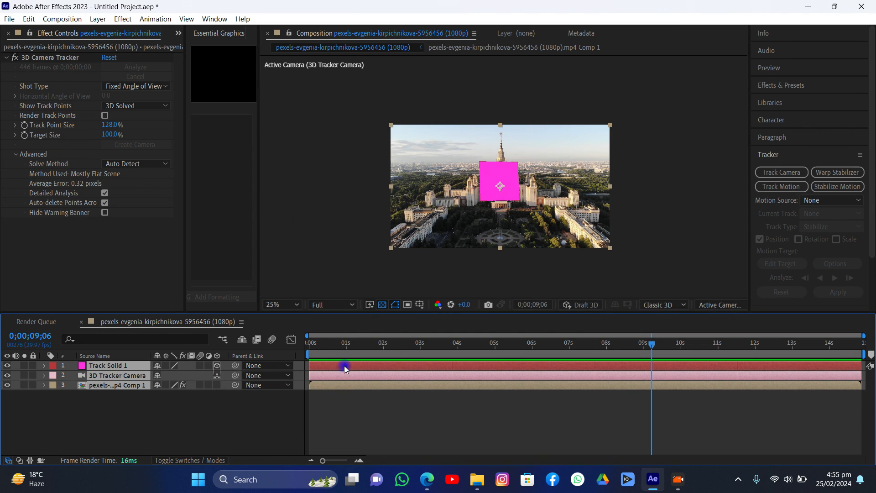
{"action": "left_click", "coordinate": [9, 19]}
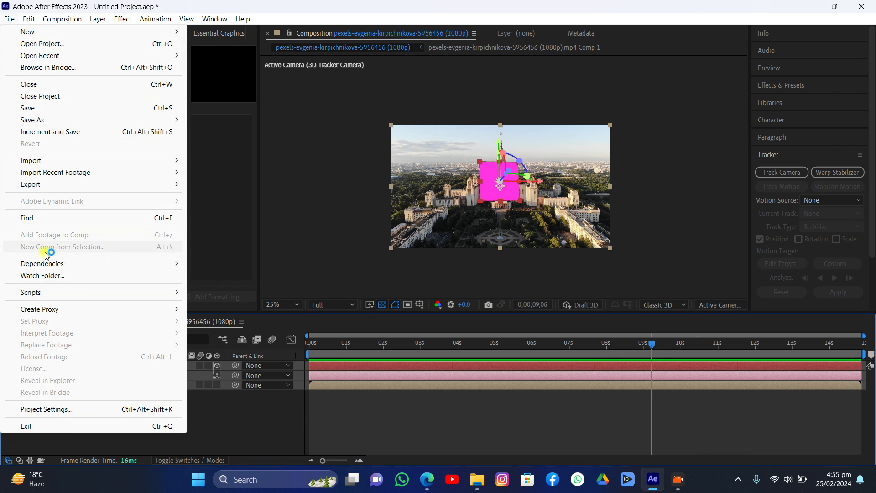
{"action": "mouse_move", "coordinate": [41, 291]}
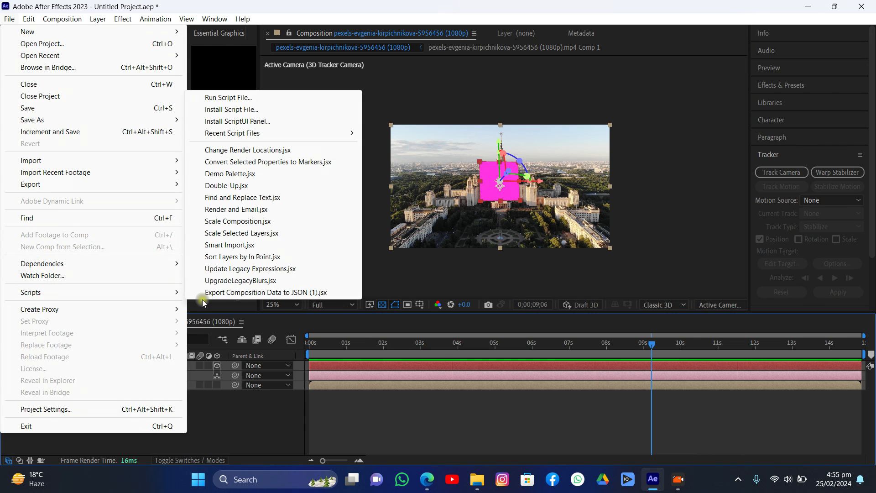
{"action": "left_click", "coordinate": [239, 293]}
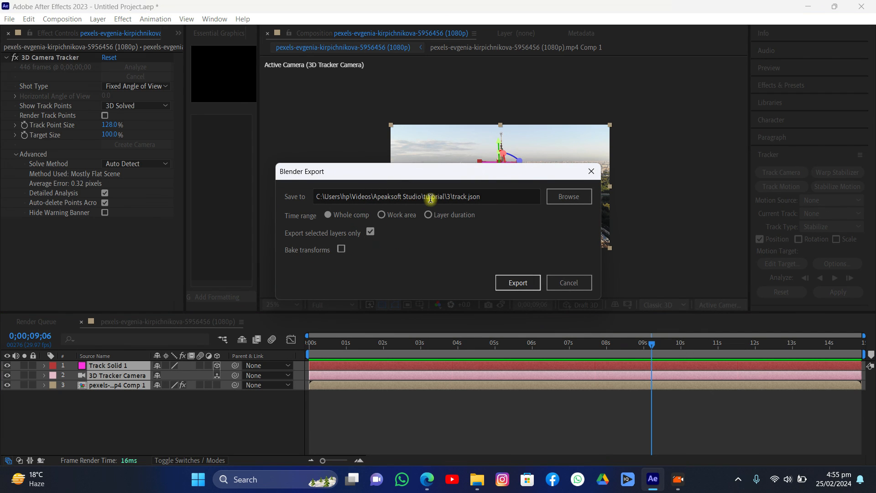
Browse for the export's save location in Videos\Apeaksoft Studio\tutorial and create a new folder named 4 there.
{"action": "left_click", "coordinate": [553, 198]}
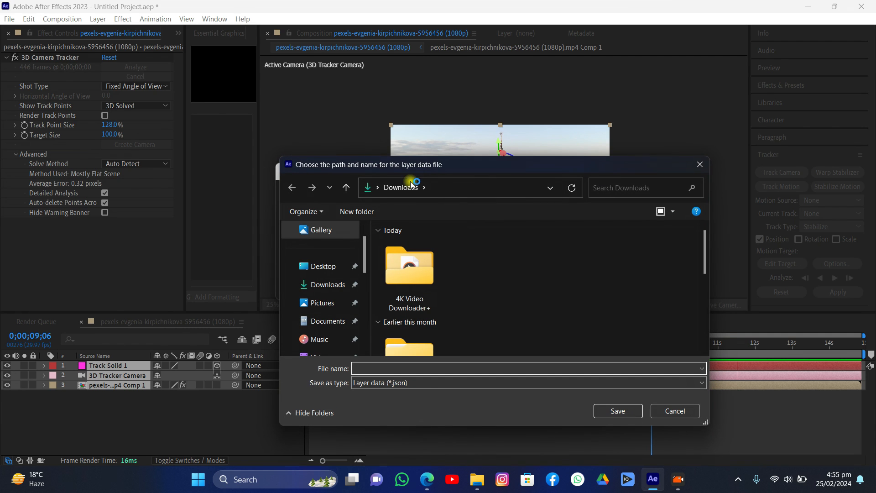
{"action": "scroll", "coordinate": [343, 289], "scroll_direction": "down", "scroll_amount": 3}
{"action": "left_click", "coordinate": [320, 248]}
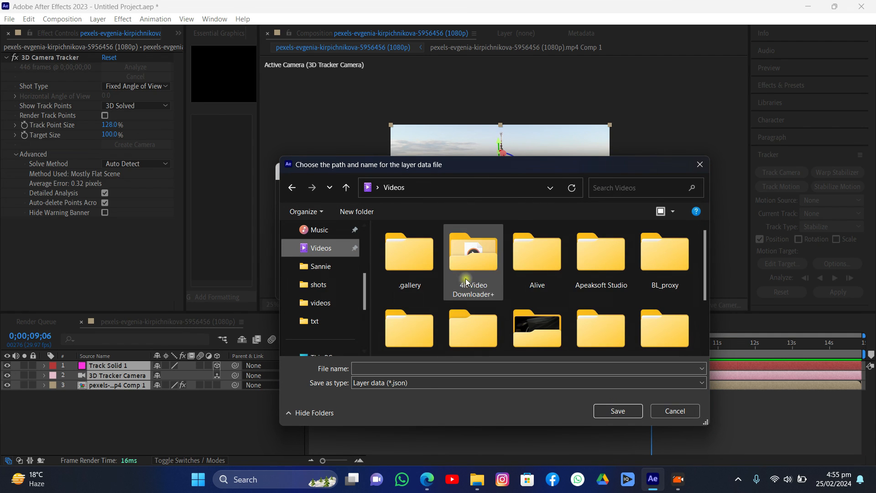
{"action": "double_click", "coordinate": [582, 265]}
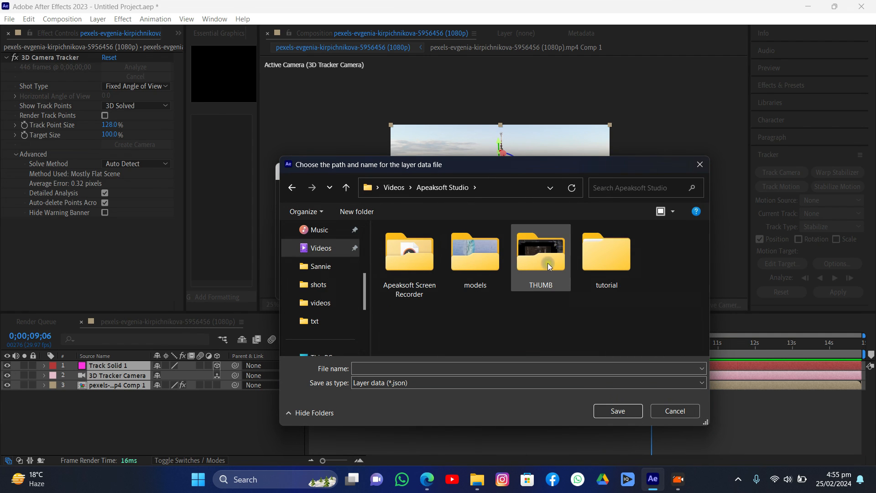
{"action": "double_click", "coordinate": [585, 257]}
{"action": "right_click", "coordinate": [451, 311]}
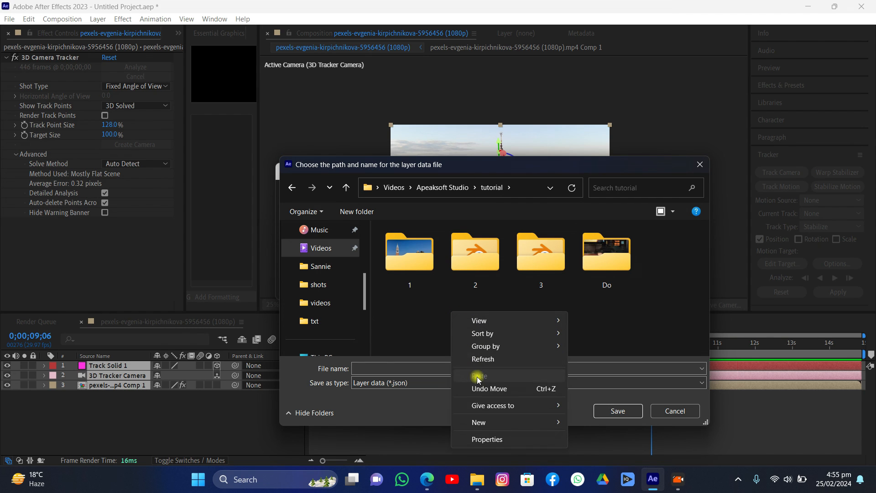
{"action": "mouse_move", "coordinate": [480, 423]}
{"action": "left_click", "coordinate": [576, 295]}
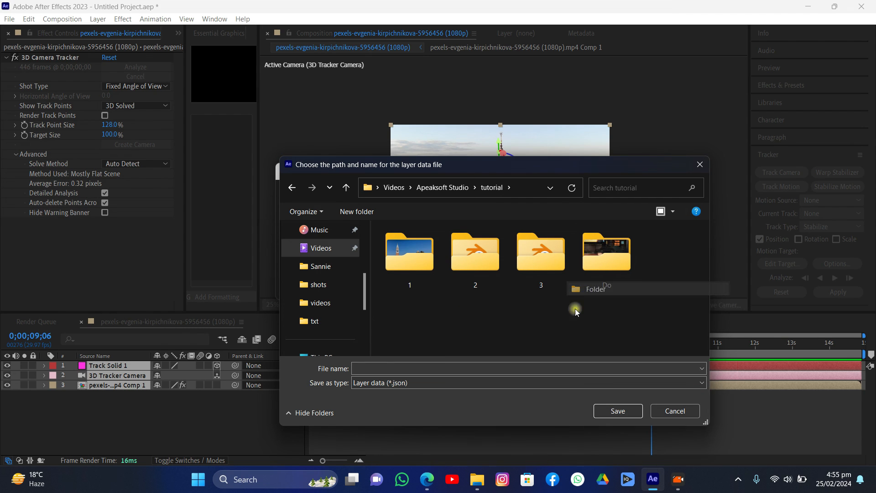
{"action": "type", "text": "4"}
{"action": "key", "text": "Return"}
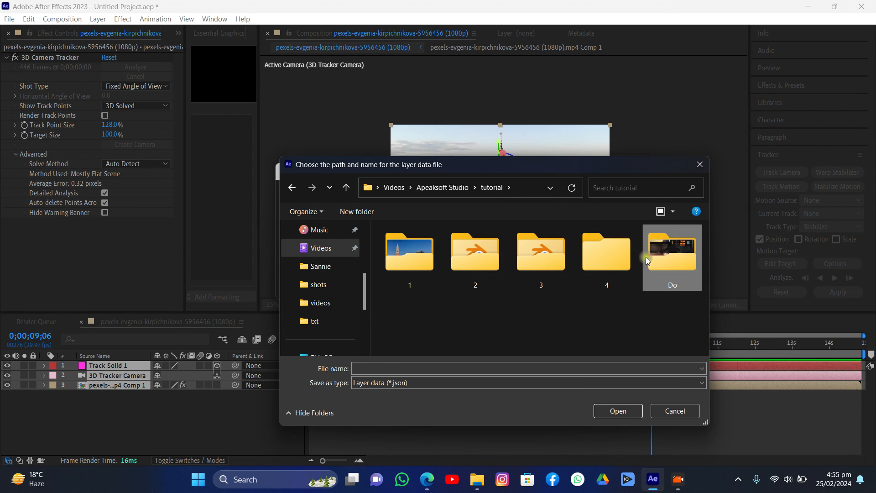
Save the layer data file as Track in folder 4 and export the selected layers for the whole comp.
{"action": "double_click", "coordinate": [645, 256]}
{"action": "right_click", "coordinate": [395, 271]}
{"action": "left_click", "coordinate": [381, 365]}
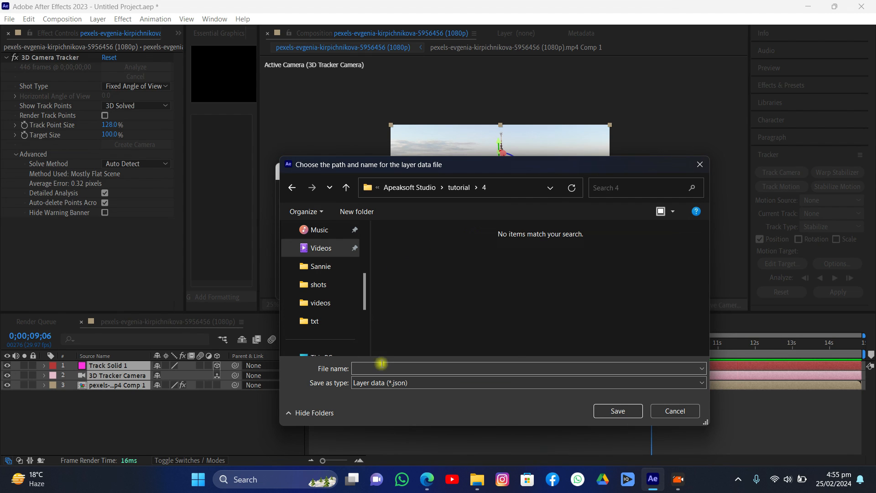
{"action": "left_click_drag", "start_coordinate": [453, 163], "coordinate": [398, 78]}
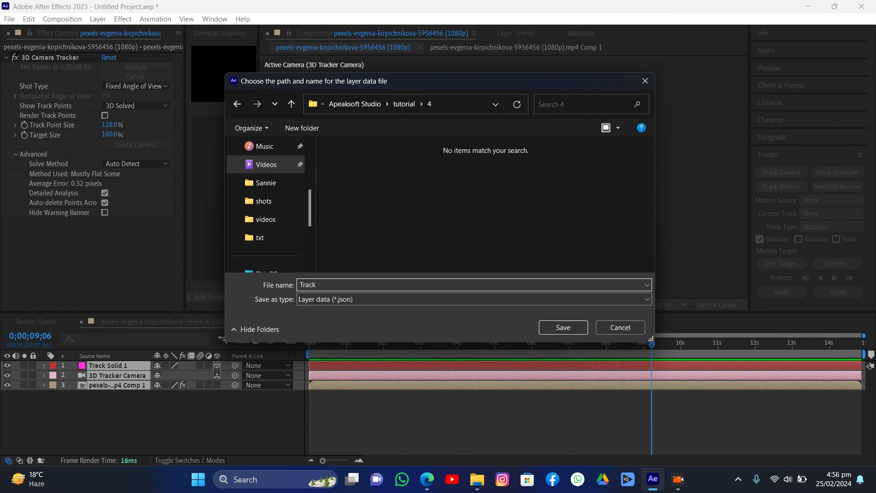
{"action": "left_click", "coordinate": [563, 327]}
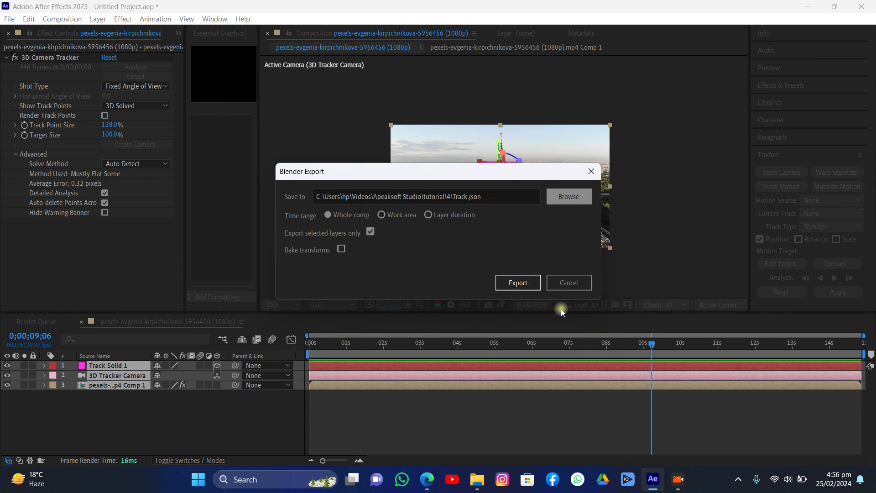
{"action": "left_click", "coordinate": [515, 284]}
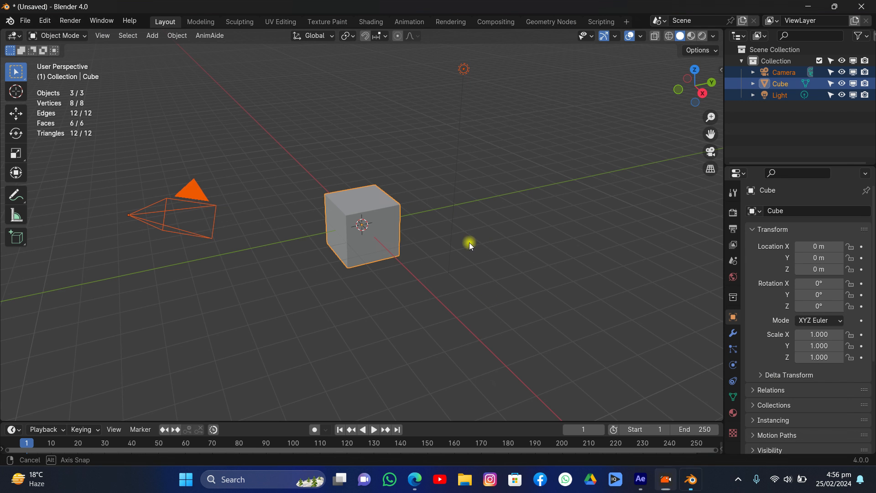
Delete the default camera, cube and light from the new Blender scene.
{"action": "middle_click_drag", "start_coordinate": [469, 245], "coordinate": [416, 241]}
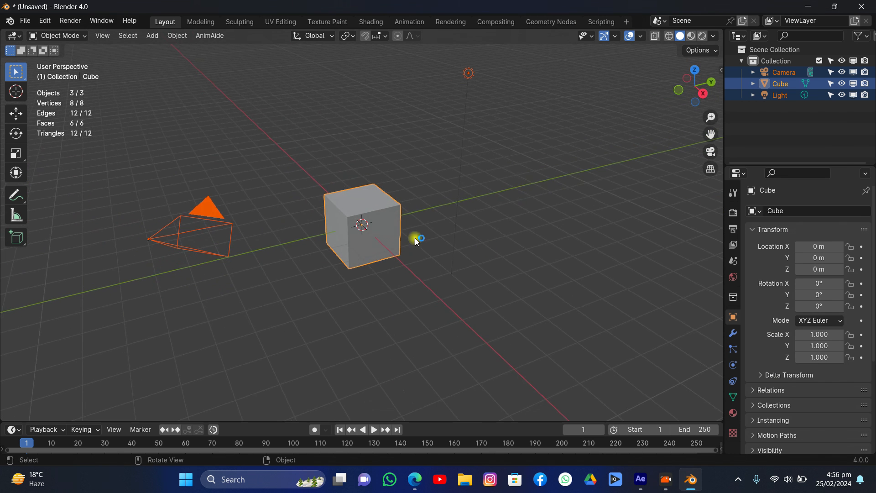
{"action": "key", "text": "x"}
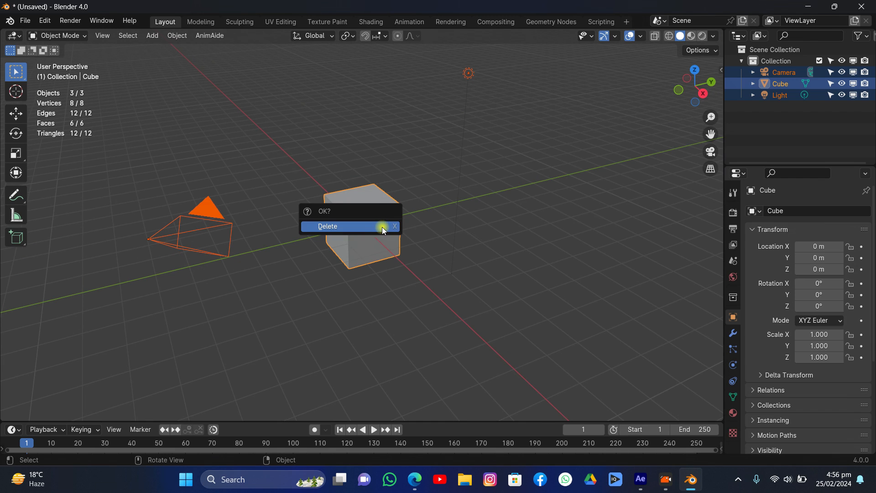
{"action": "left_click", "coordinate": [382, 226]}
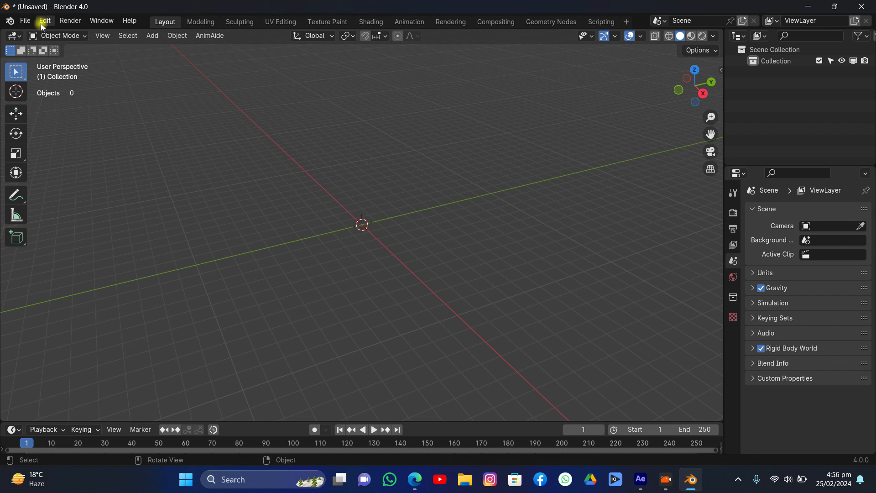
Switch to Edge, download the import-comp-to-blender.py add-on file from its GitHub page, and keep the flagged download.
{"action": "left_click", "coordinate": [414, 479]}
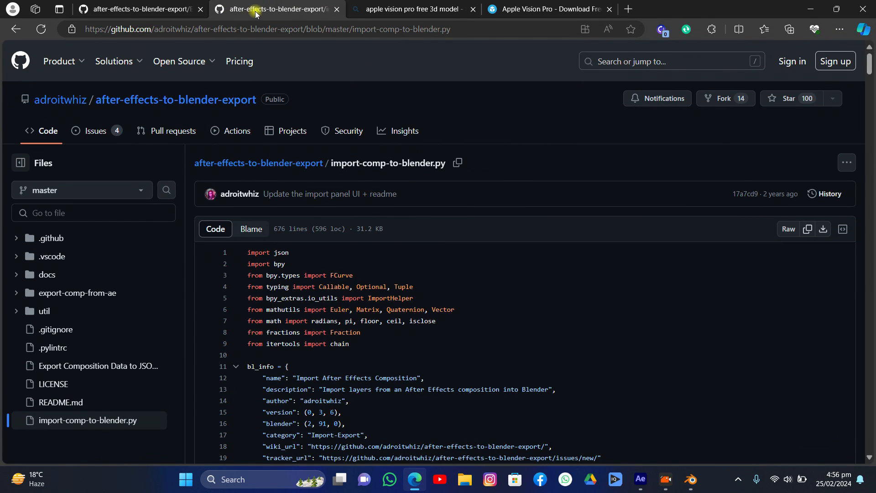
{"action": "scroll", "coordinate": [461, 207], "scroll_direction": "down", "scroll_amount": 5}
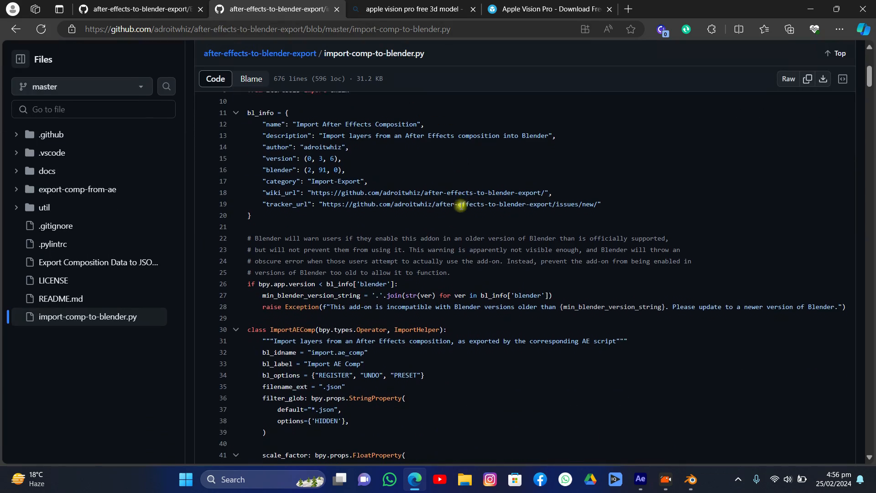
{"action": "scroll", "coordinate": [407, 157], "scroll_direction": "down", "scroll_amount": 20}
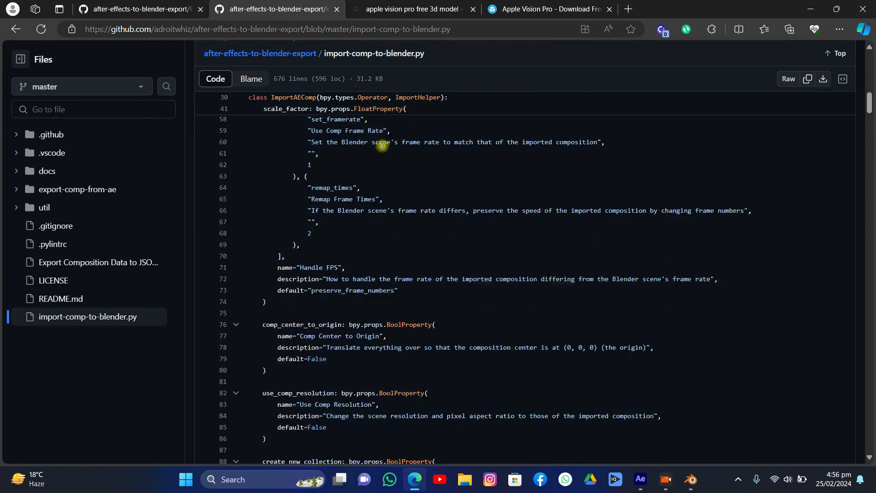
{"action": "scroll", "coordinate": [382, 145], "scroll_direction": "down", "scroll_amount": 20}
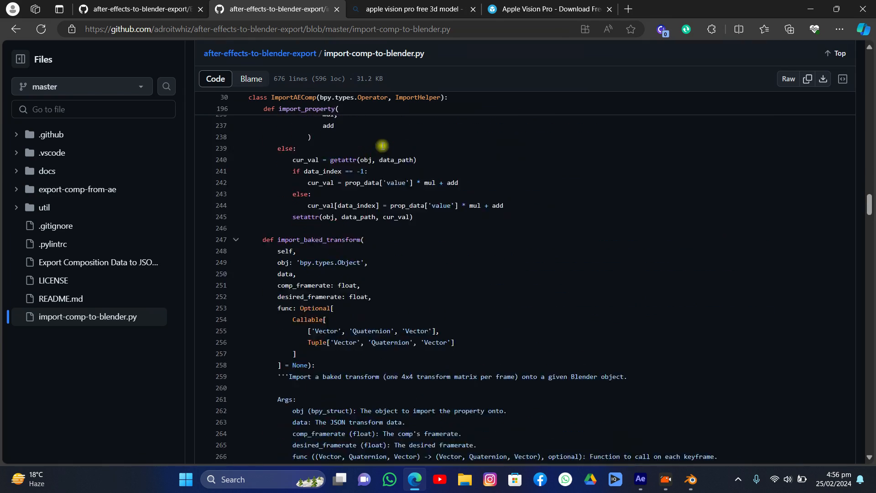
{"action": "left_click_drag", "start_coordinate": [868, 222], "coordinate": [869, 69]}
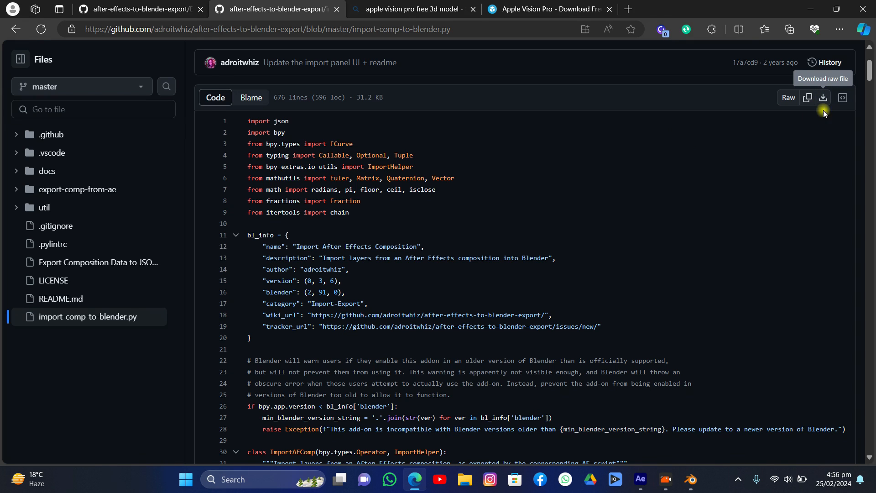
{"action": "left_click", "coordinate": [822, 97]}
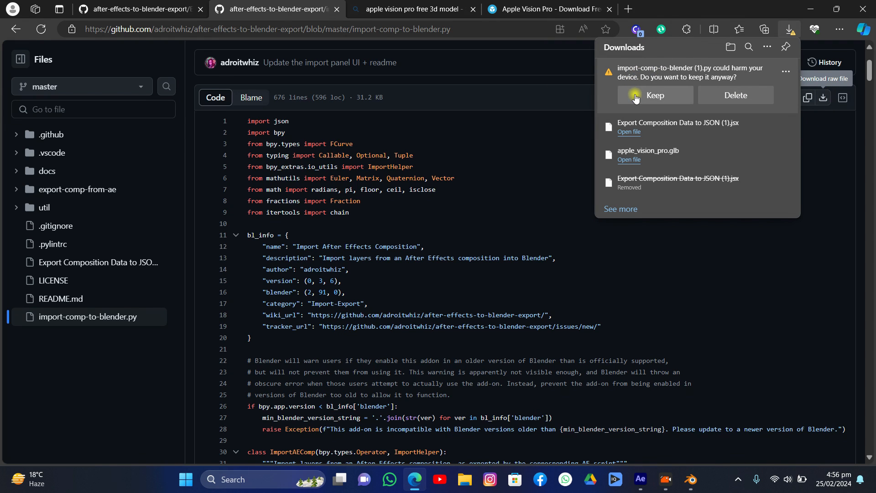
{"action": "left_click", "coordinate": [635, 96]}
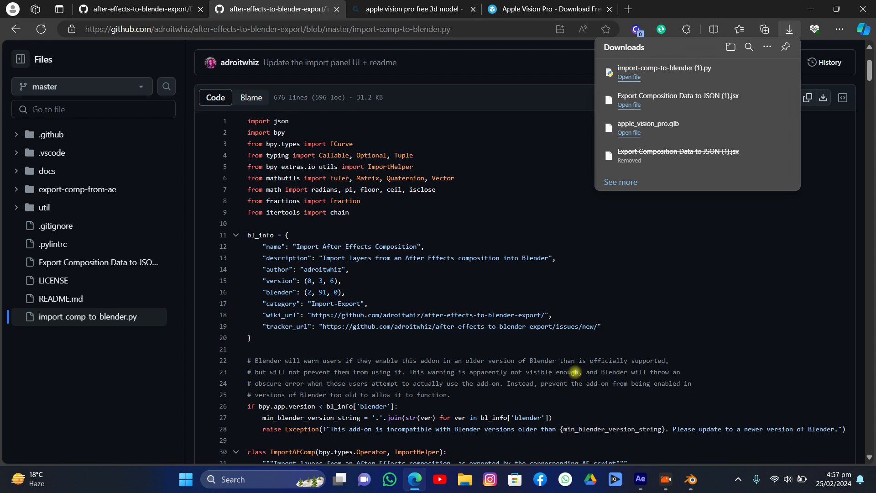
Switch back to Blender and open the Preferences window.
{"action": "left_click", "coordinate": [690, 479]}
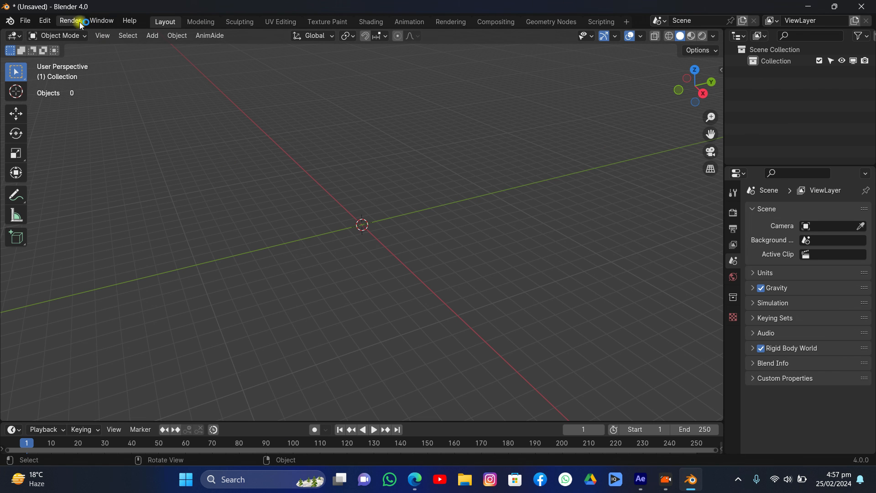
{"action": "left_click", "coordinate": [47, 21]}
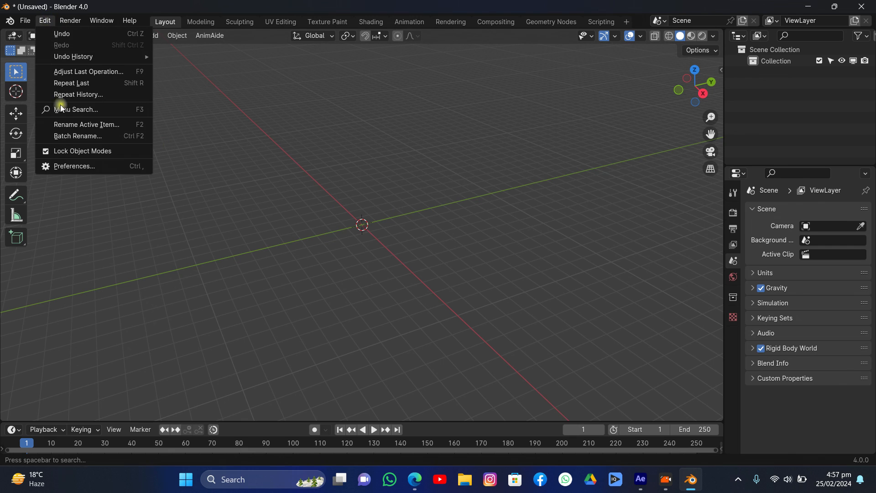
{"action": "left_click", "coordinate": [64, 165]}
{"action": "left_click", "coordinate": [267, 34]}
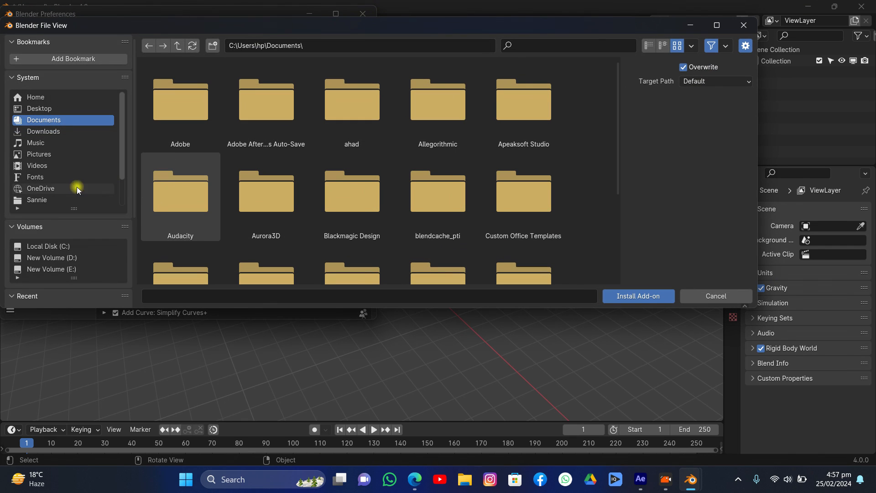
{"action": "left_click", "coordinate": [50, 258]}
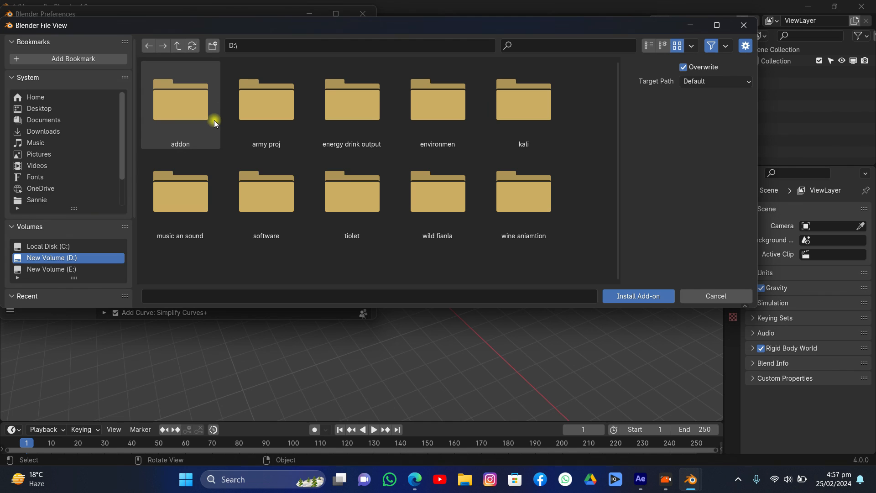
{"action": "double_click", "coordinate": [191, 106]}
{"action": "double_click", "coordinate": [195, 110]}
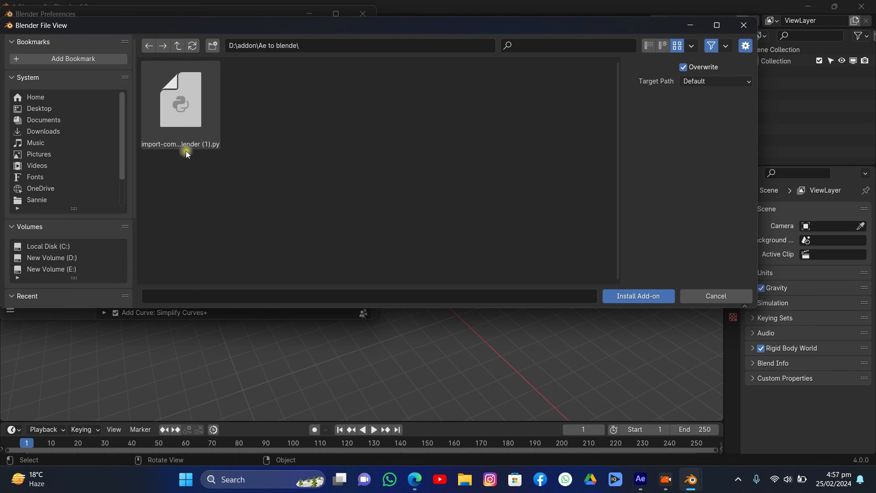
{"action": "left_click", "coordinate": [182, 110]}
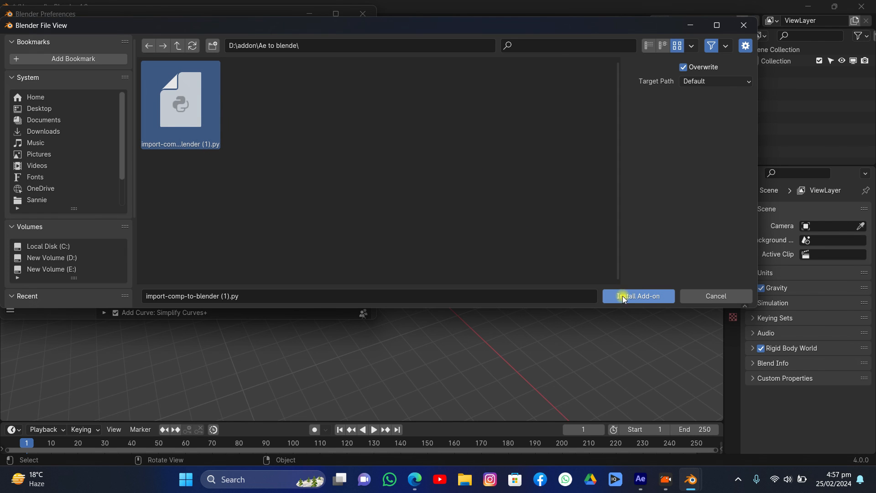
{"action": "left_click", "coordinate": [744, 25]}
Filter the add-ons list by "aft", save the preferences, and close the Preferences window.
{"action": "left_click", "coordinate": [312, 47]}
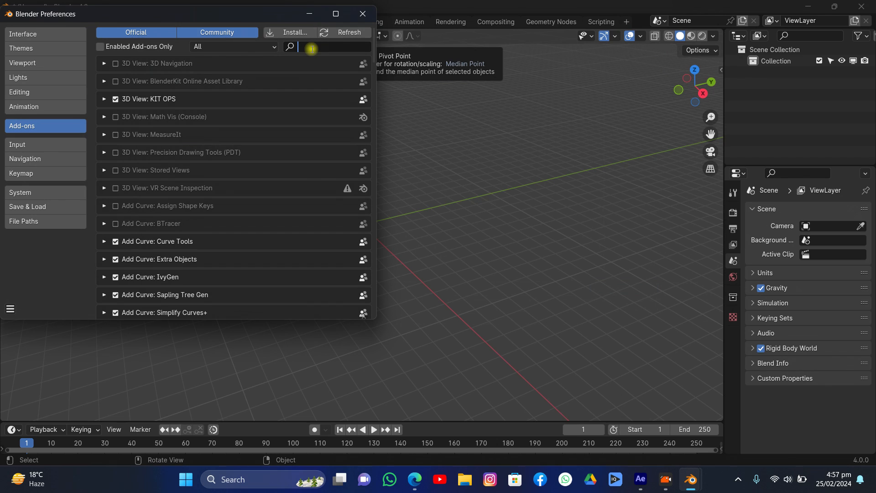
{"action": "type", "text": "aft"}
{"action": "left_click", "coordinate": [218, 121]}
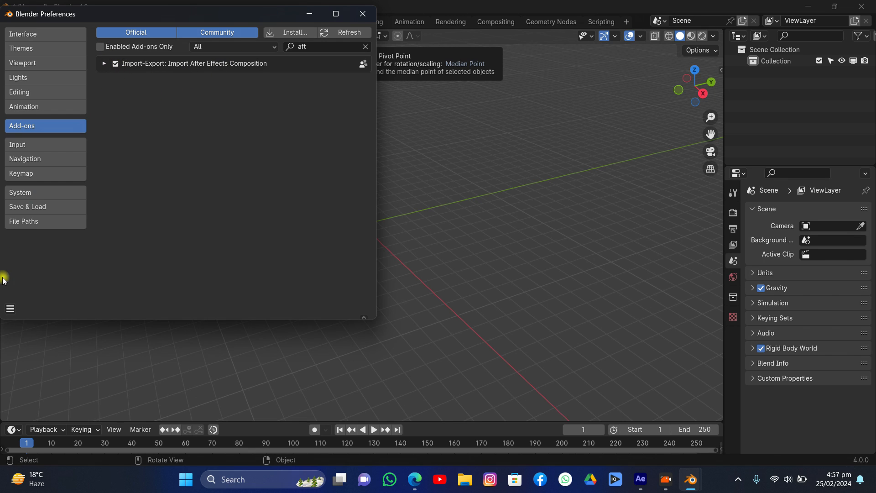
{"action": "left_click", "coordinate": [10, 309]}
{"action": "left_click", "coordinate": [28, 270]}
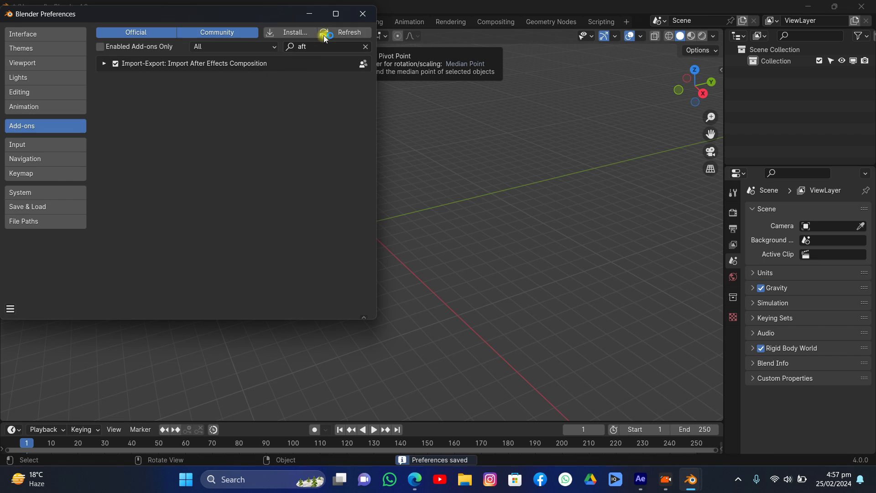
{"action": "left_click", "coordinate": [363, 13]}
Import the After Effects composition data from Track.json in Videos\Apeaksoft Studio\tutorial\4 with the default import options.
{"action": "left_click", "coordinate": [25, 20]}
{"action": "mouse_move", "coordinate": [26, 181]}
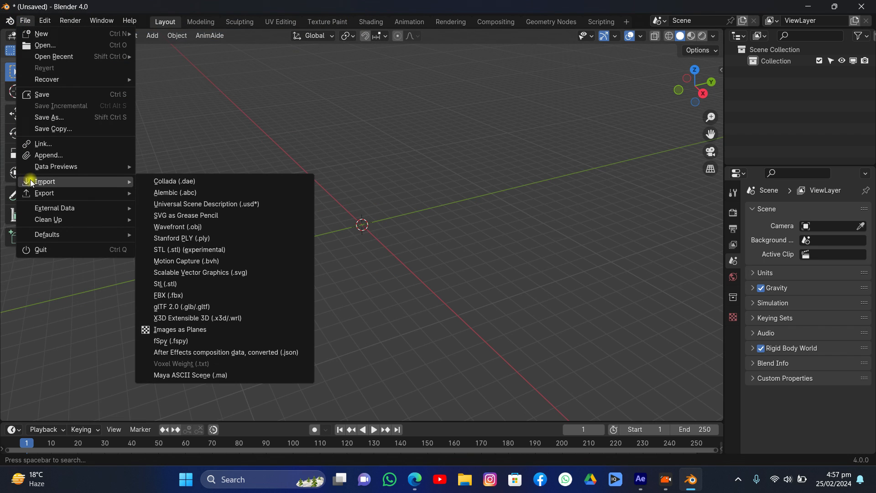
{"action": "left_click", "coordinate": [209, 352]}
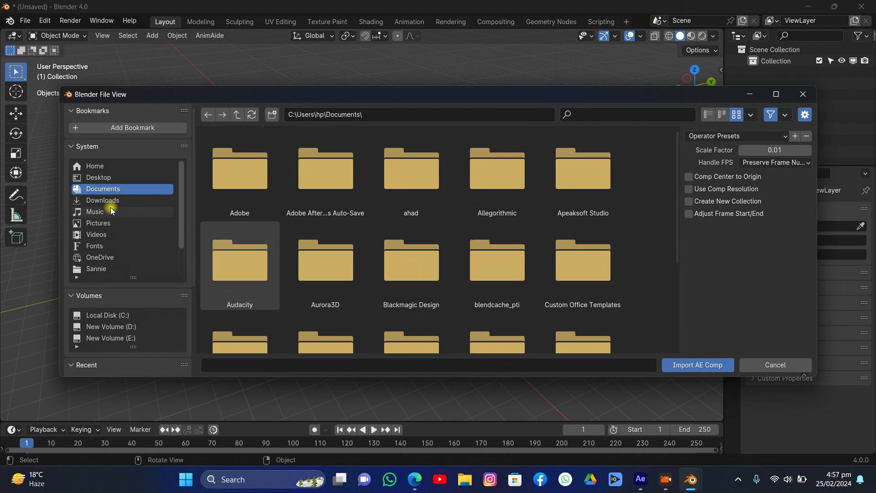
{"action": "left_click", "coordinate": [96, 234]}
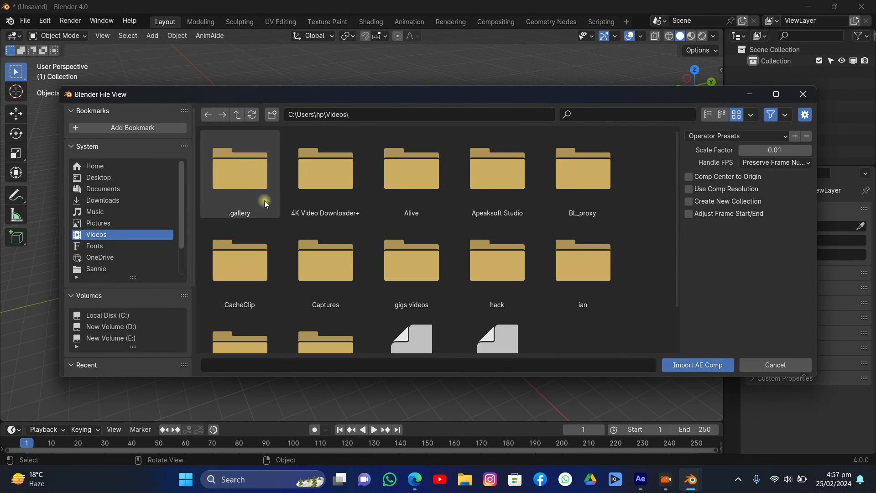
{"action": "double_click", "coordinate": [489, 180]}
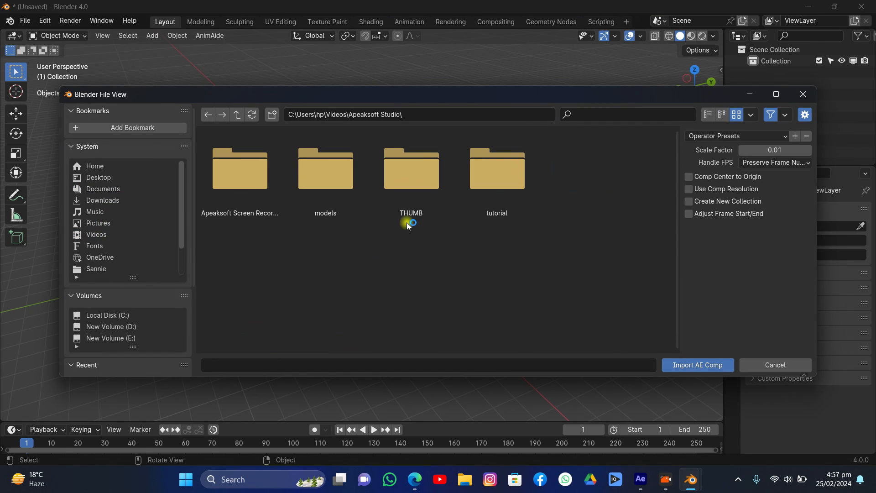
{"action": "double_click", "coordinate": [482, 185]}
{"action": "left_click", "coordinate": [490, 184]}
{"action": "double_click", "coordinate": [489, 183]}
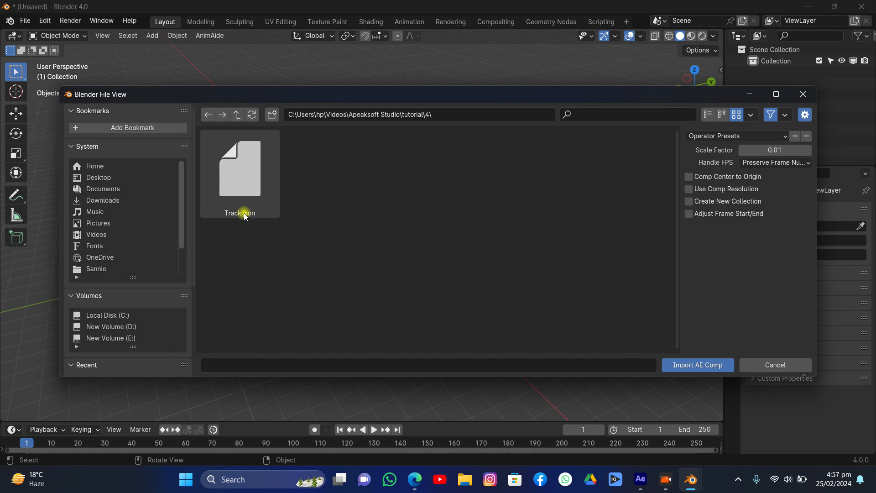
{"action": "left_click", "coordinate": [246, 191]}
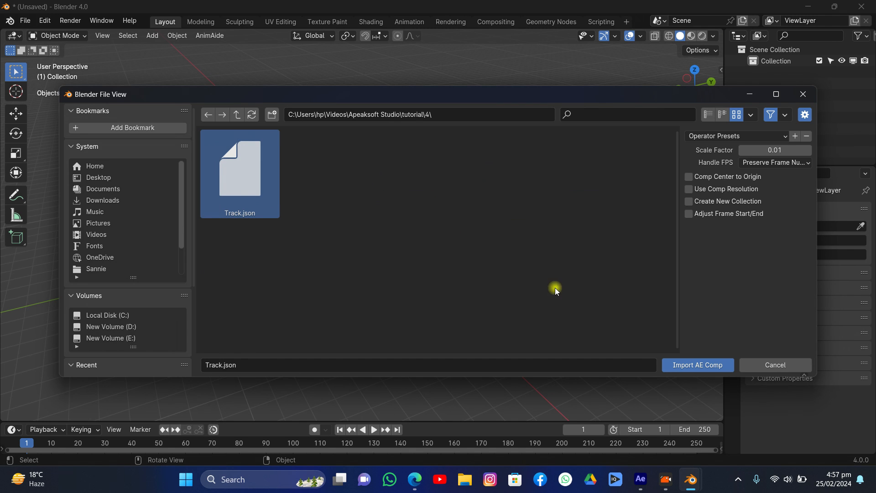
{"action": "left_click", "coordinate": [686, 365]}
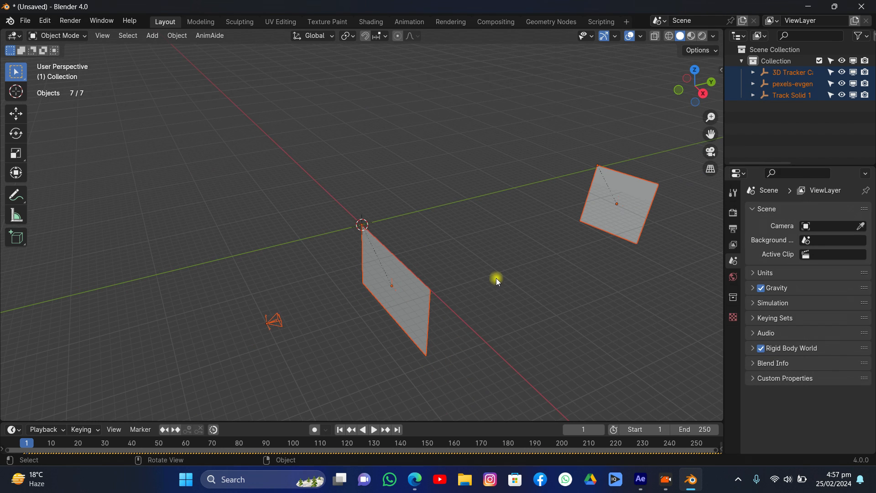
Enlarge the timeline area and delete the imported footage layer's rectangular plane from the scene.
{"action": "middle_click_drag", "start_coordinate": [466, 301], "coordinate": [411, 358]}
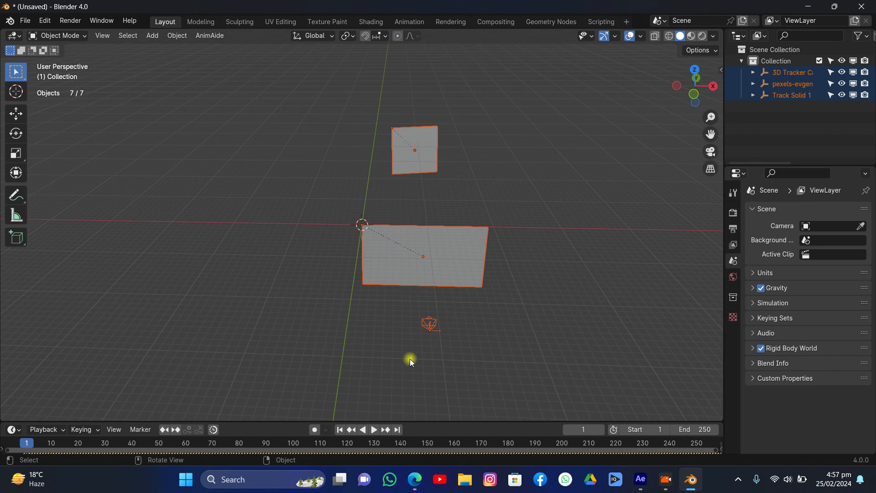
{"action": "left_click_drag", "start_coordinate": [413, 420], "coordinate": [415, 348]}
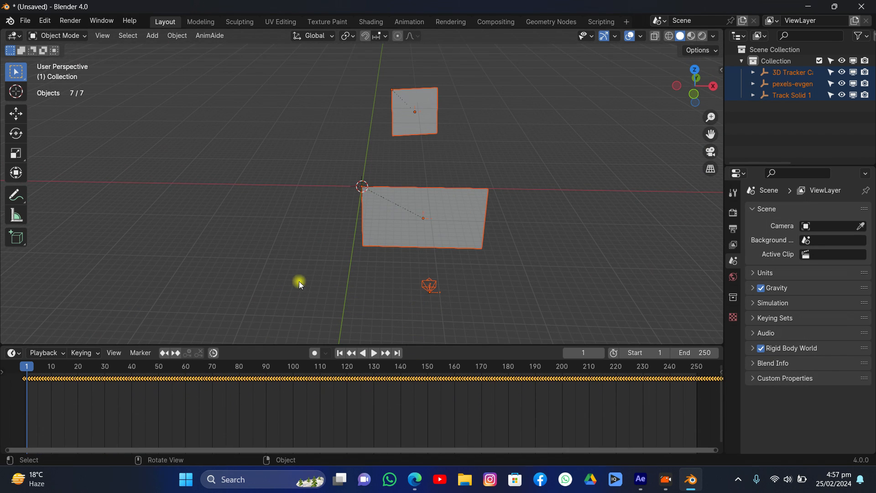
{"action": "middle_click_drag", "start_coordinate": [299, 281], "coordinate": [412, 205]}
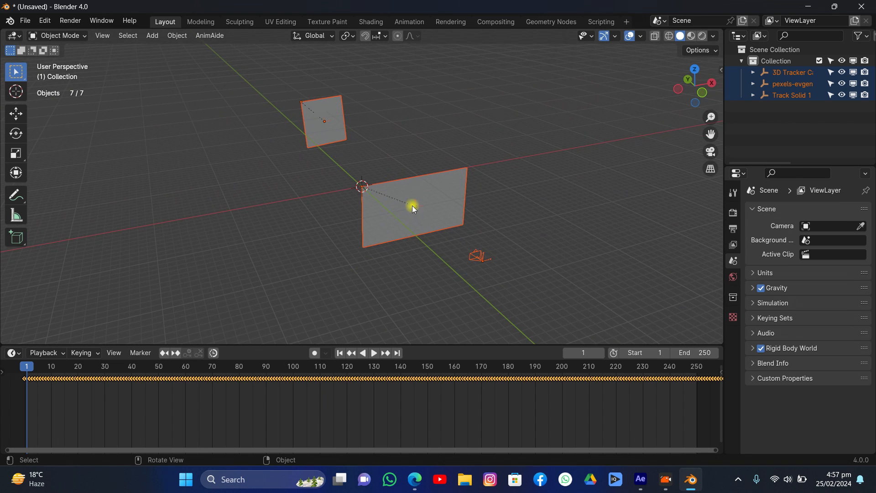
{"action": "left_click", "coordinate": [440, 187]}
{"action": "scroll", "coordinate": [451, 183], "scroll_direction": "up", "scroll_amount": 2}
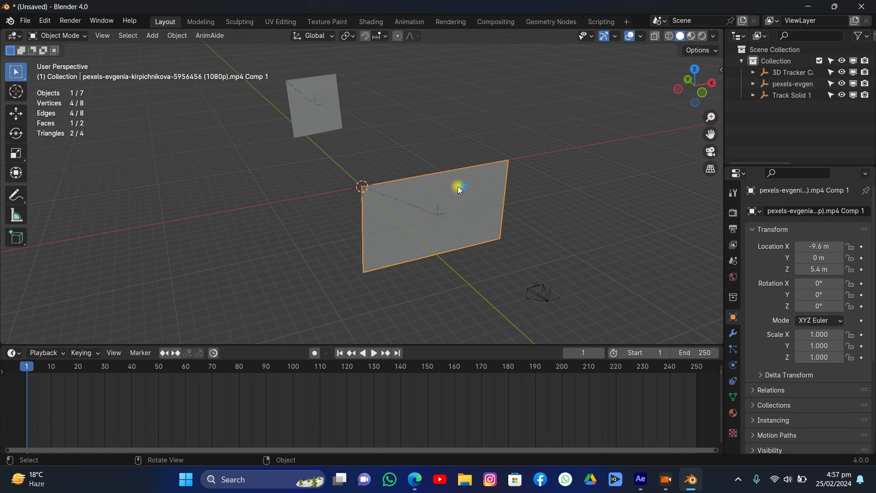
{"action": "key", "text": "x"}
{"action": "left_click", "coordinate": [458, 186]}
Select all remaining objects and shift all their keyframes one frame later to start at frame 1.
{"action": "key", "text": "a"}
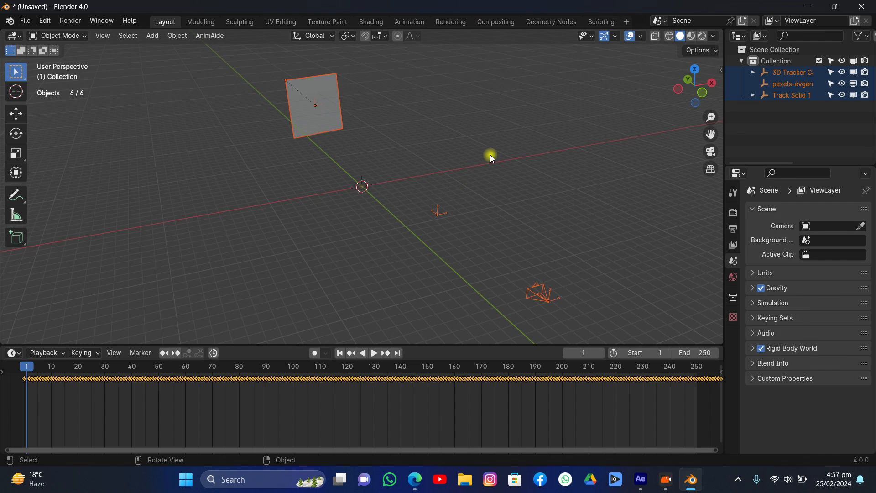
{"action": "middle_click_drag", "start_coordinate": [163, 370], "coordinate": [391, 389]}
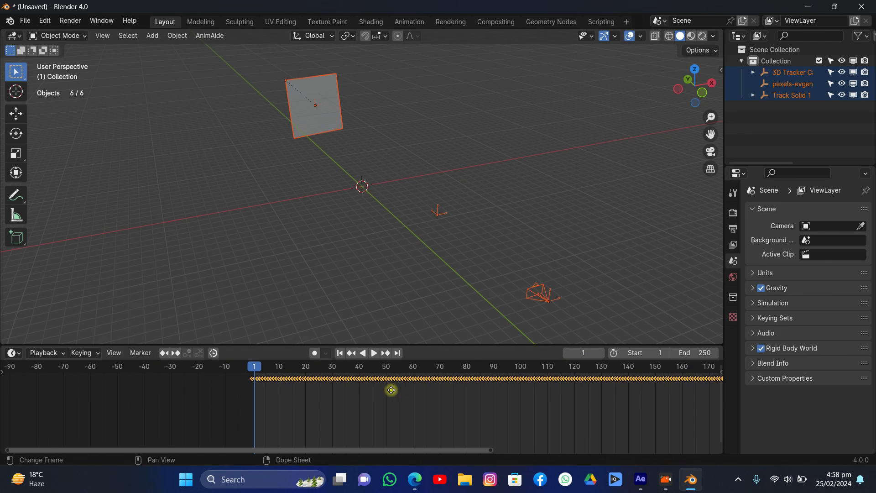
{"action": "scroll", "coordinate": [301, 398], "scroll_direction": "up", "scroll_amount": 5}
{"action": "middle_click_drag", "start_coordinate": [239, 397], "coordinate": [283, 394]}
{"action": "scroll", "coordinate": [284, 394], "scroll_direction": "up", "scroll_amount": 5}
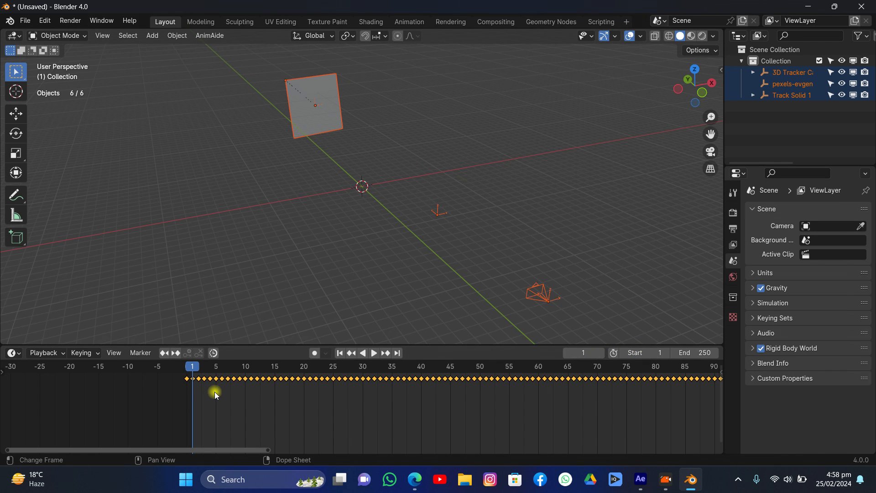
{"action": "key", "text": "g"}
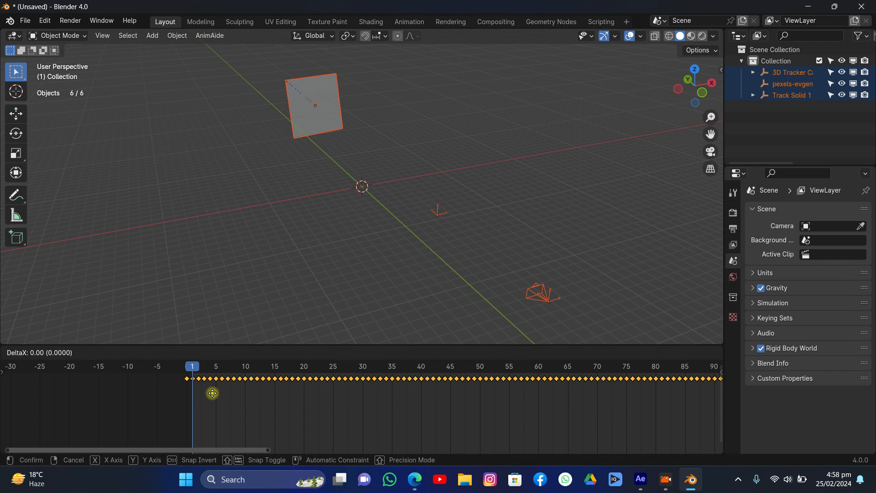
{"action": "left_click", "coordinate": [215, 396]}
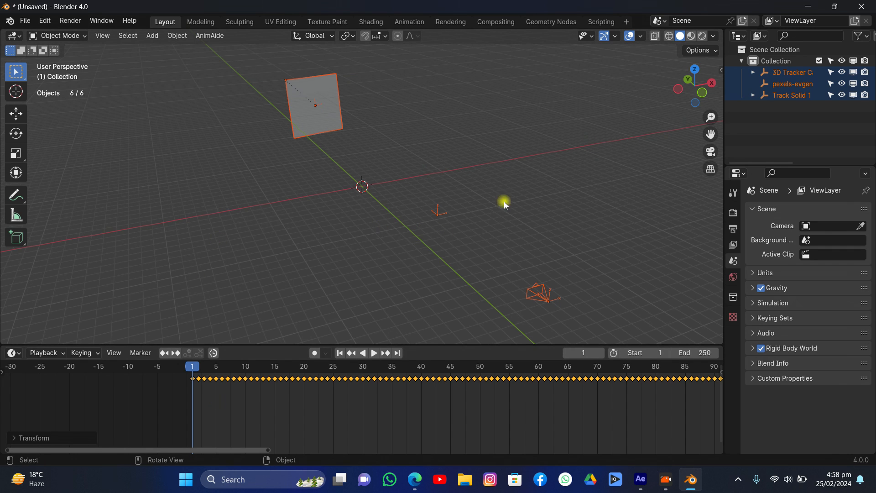
Enable background images for the 3D Tracker Camera and add a background entry with Movie Clip as its source.
{"action": "left_click_drag", "start_coordinate": [668, 87], "coordinate": [659, 130]}
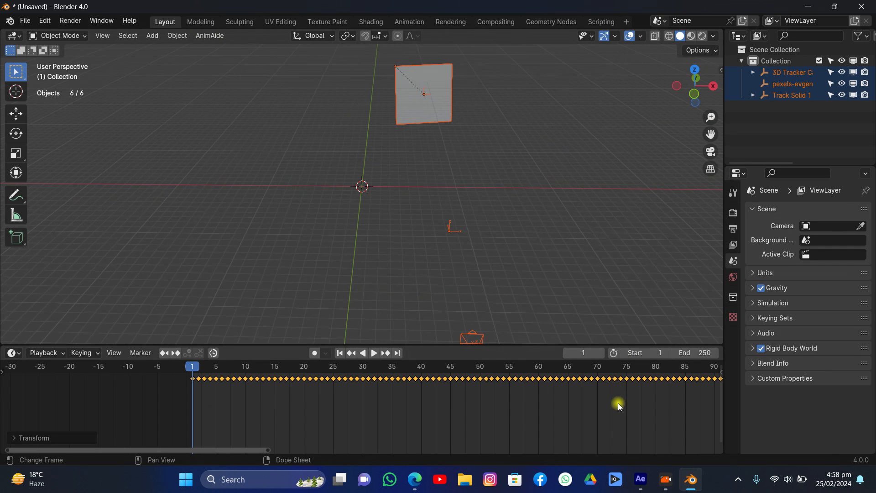
{"action": "middle_click_drag", "start_coordinate": [451, 246], "coordinate": [466, 248]}
{"action": "left_click", "coordinate": [408, 293]}
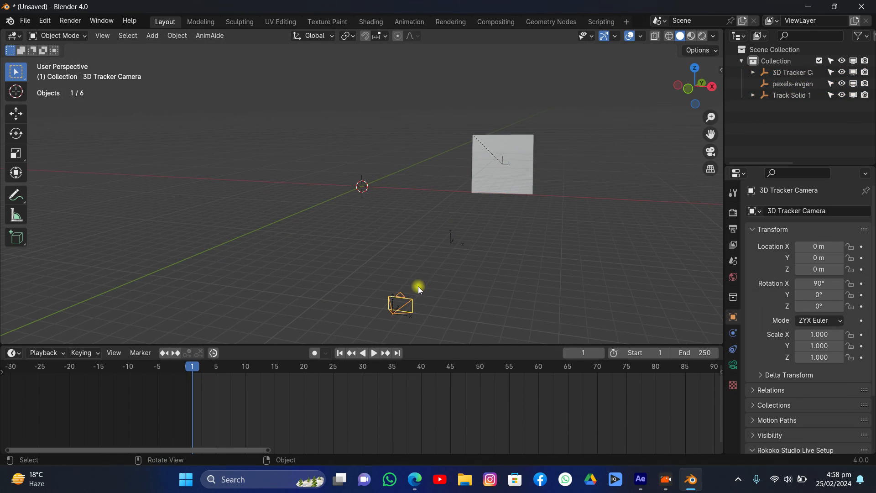
{"action": "left_click", "coordinate": [732, 366]}
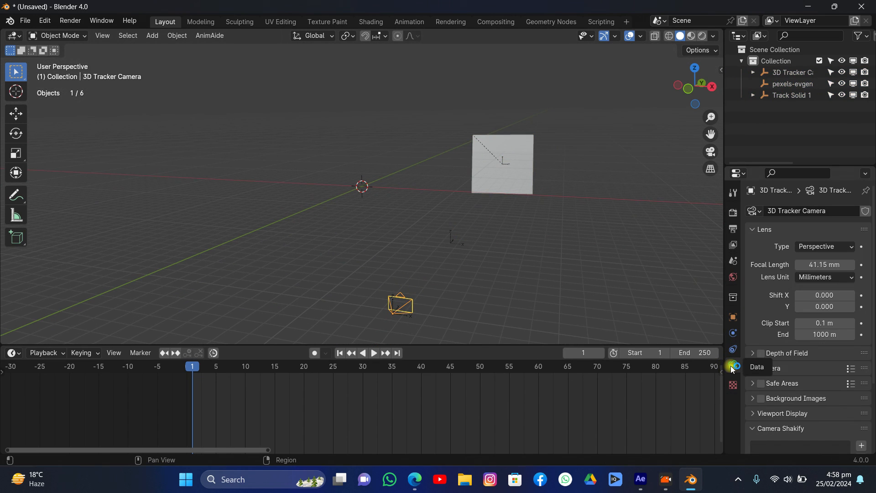
{"action": "scroll", "coordinate": [794, 315], "scroll_direction": "down", "scroll_amount": 5}
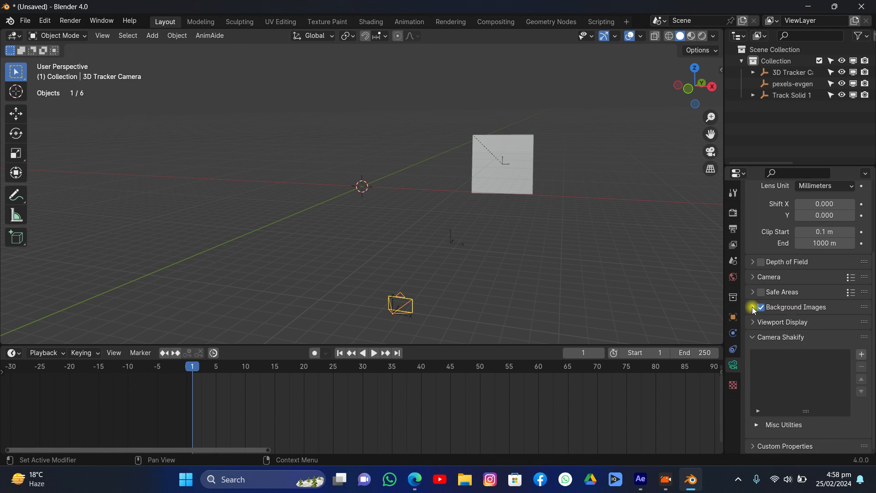
{"action": "left_click", "coordinate": [753, 309]}
{"action": "left_click", "coordinate": [791, 324]}
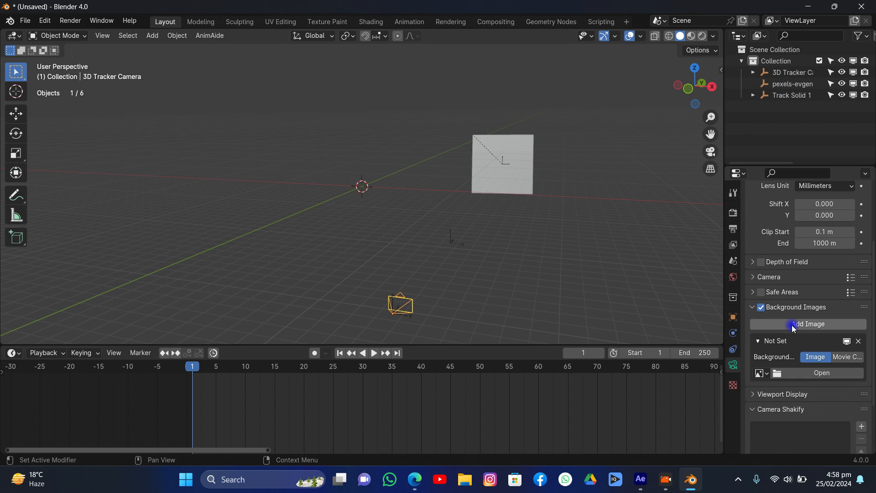
{"action": "left_click", "coordinate": [847, 356]}
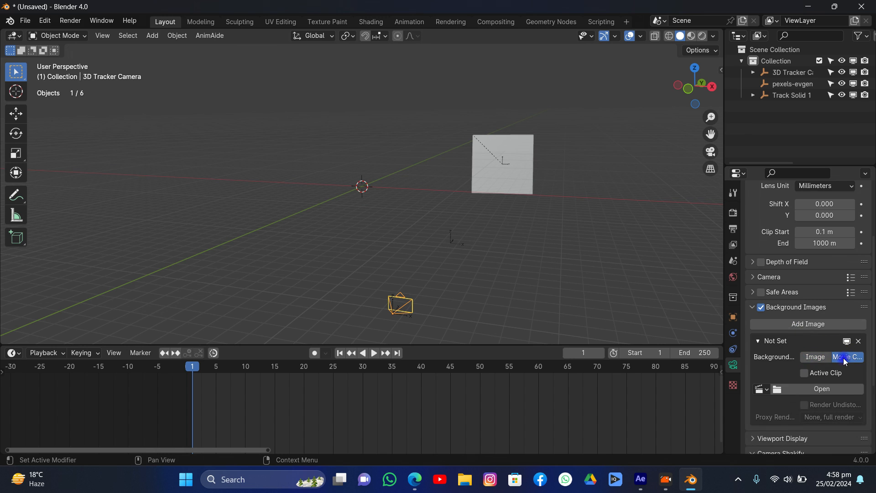
{"action": "left_click", "coordinate": [813, 388]}
{"action": "left_click", "coordinate": [127, 200]}
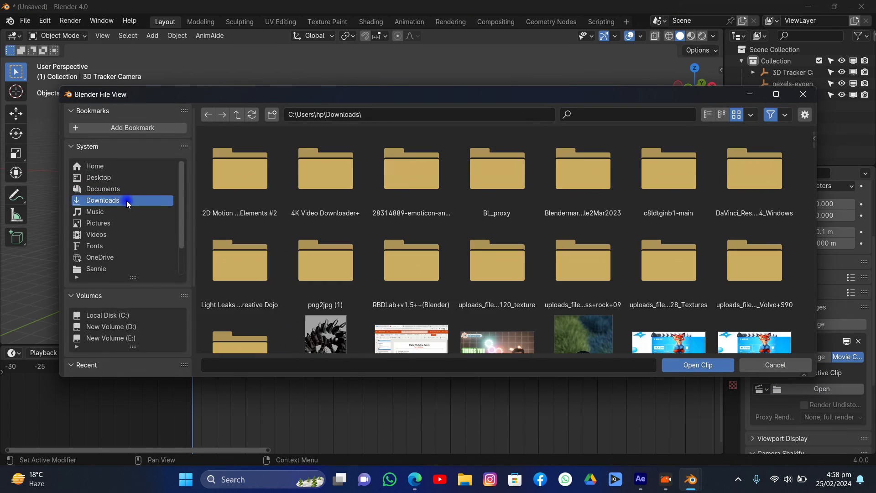
{"action": "scroll", "coordinate": [495, 219], "scroll_direction": "down", "scroll_amount": 10}
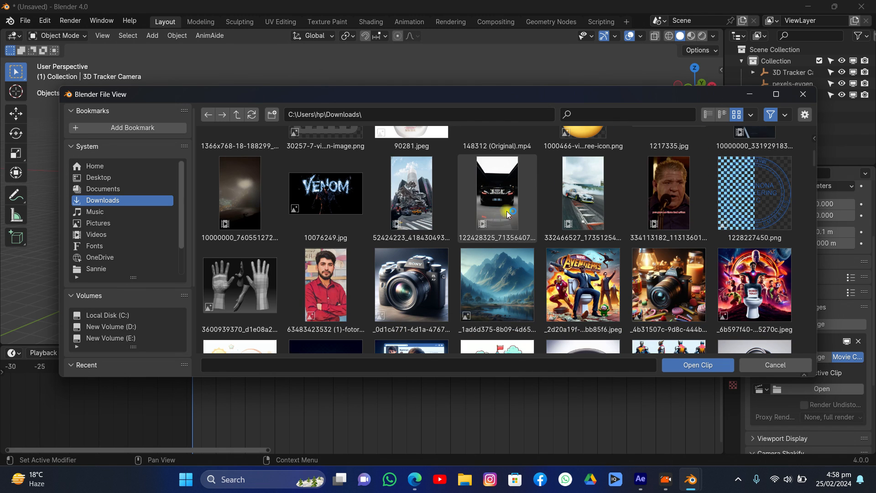
{"action": "scroll", "coordinate": [358, 216], "scroll_direction": "down", "scroll_amount": 6}
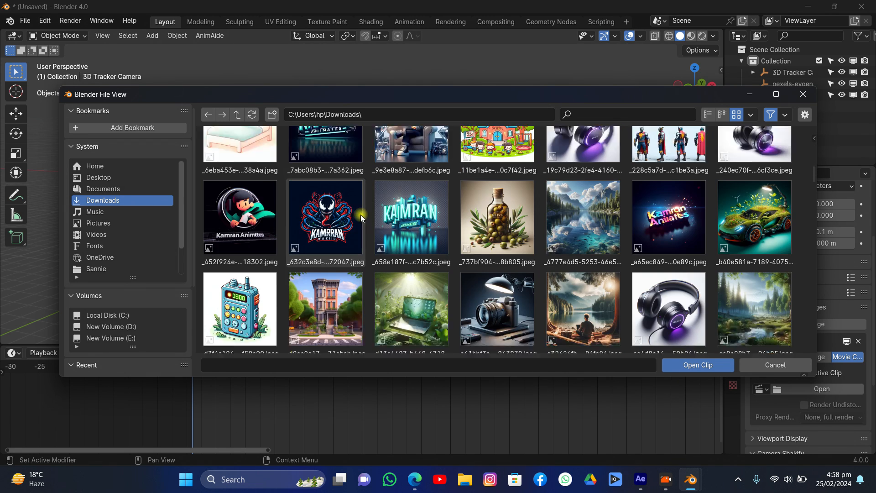
{"action": "scroll", "coordinate": [524, 189], "scroll_direction": "down", "scroll_amount": 5}
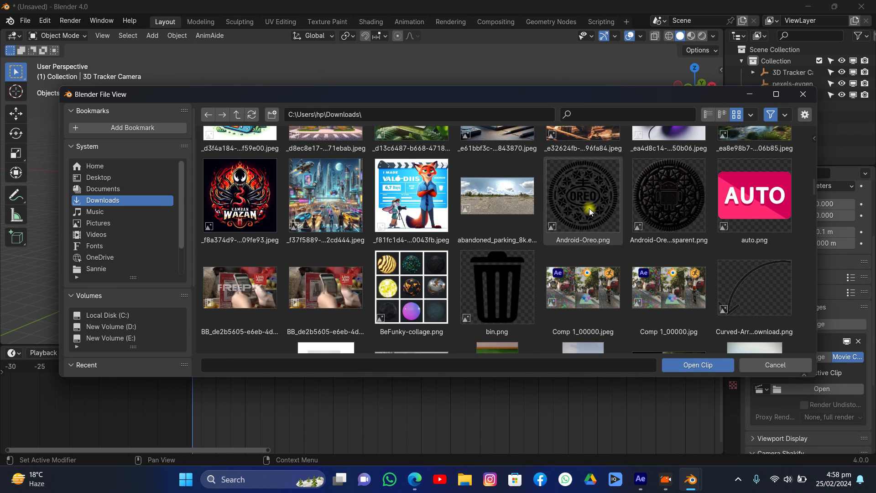
{"action": "scroll", "coordinate": [589, 208], "scroll_direction": "down", "scroll_amount": 12}
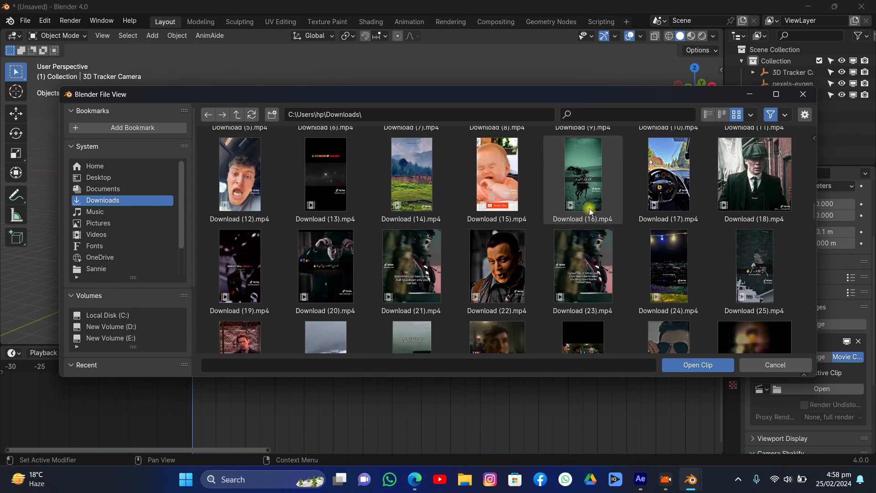
{"action": "scroll", "coordinate": [589, 208], "scroll_direction": "down", "scroll_amount": 18}
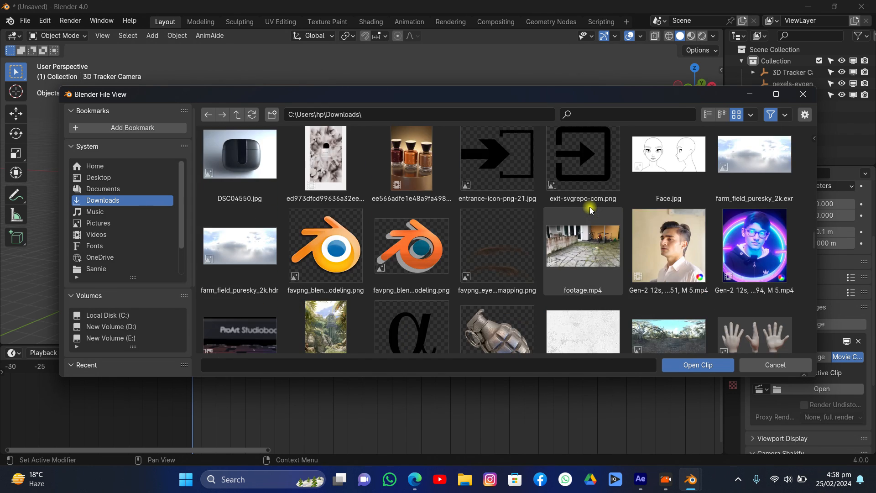
{"action": "scroll", "coordinate": [589, 206], "scroll_direction": "down", "scroll_amount": 10}
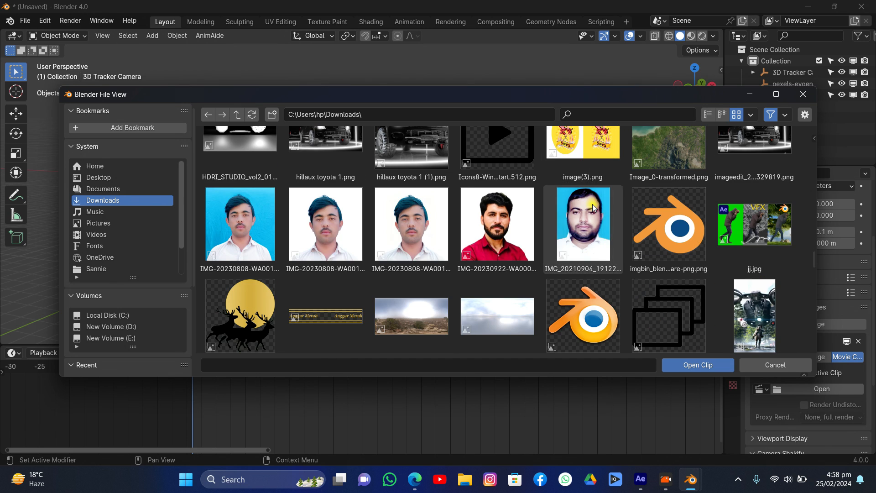
{"action": "scroll", "coordinate": [592, 206], "scroll_direction": "down", "scroll_amount": 8}
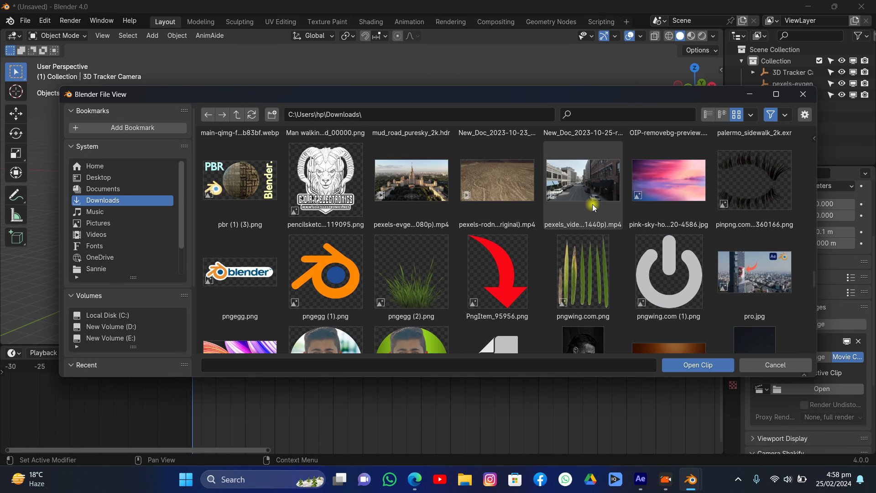
{"action": "left_click", "coordinate": [426, 185]}
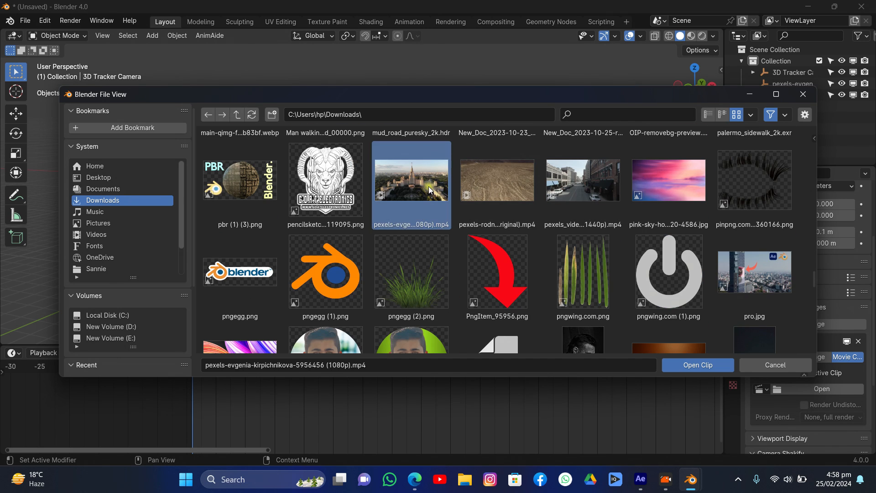
{"action": "left_click", "coordinate": [698, 364]}
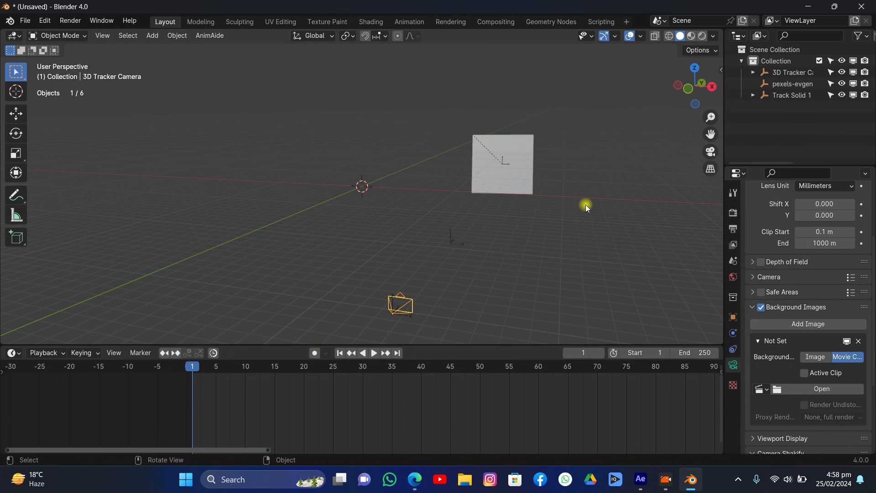
{"action": "scroll", "coordinate": [793, 306], "scroll_direction": "down", "scroll_amount": 5}
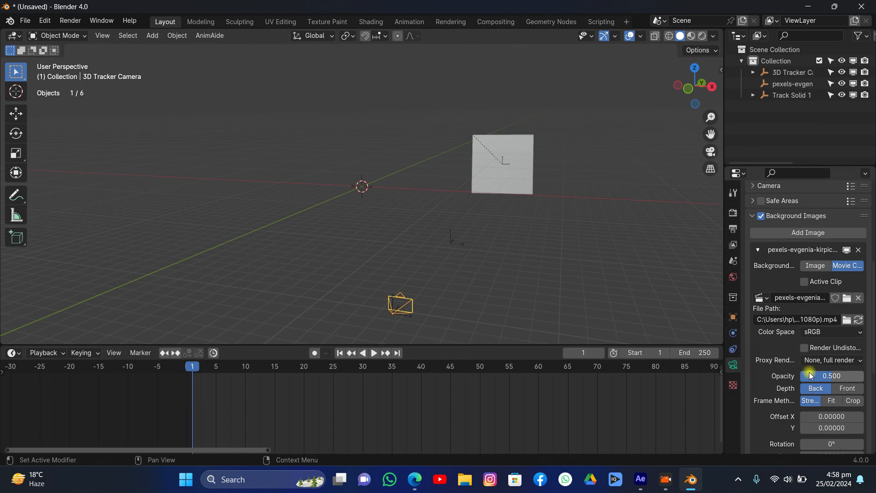
Show the scene's output settings, switch to File Explorer, and check the frame rate in the building footage's file properties in Downloads.
{"action": "left_click", "coordinate": [733, 228]}
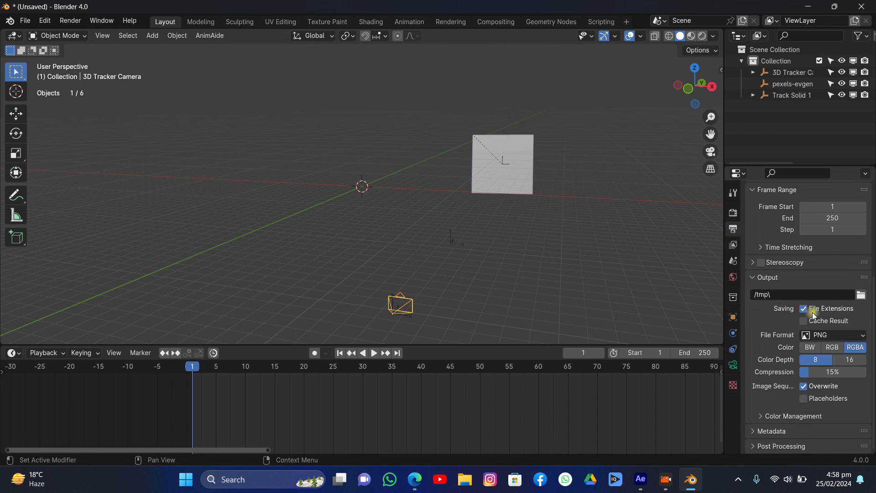
{"action": "scroll", "coordinate": [773, 228], "scroll_direction": "up", "scroll_amount": 4}
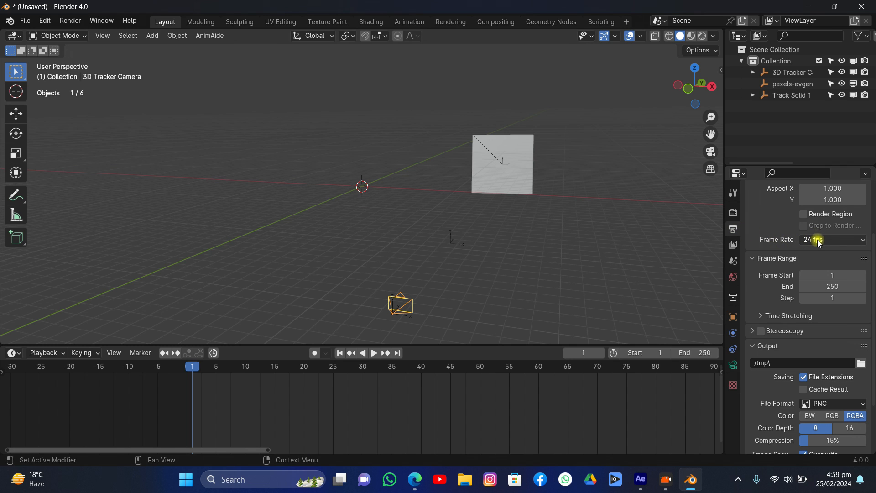
{"action": "left_click", "coordinate": [470, 479]}
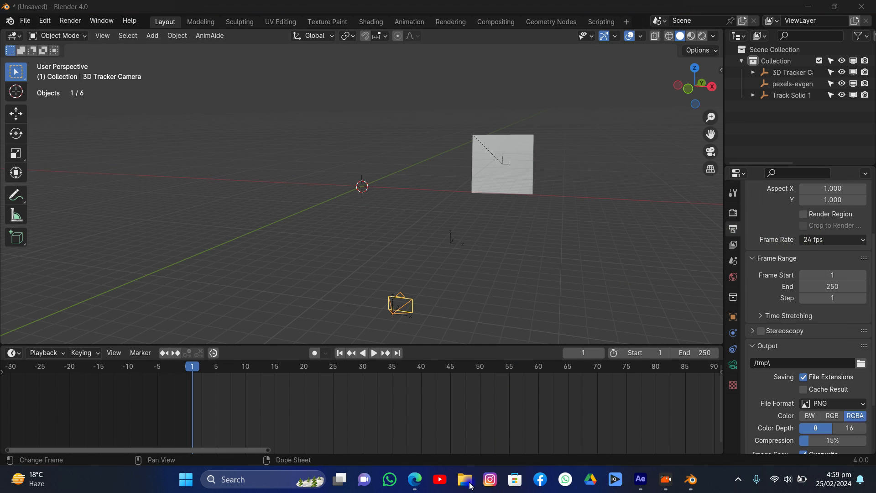
{"action": "left_click", "coordinate": [334, 222]}
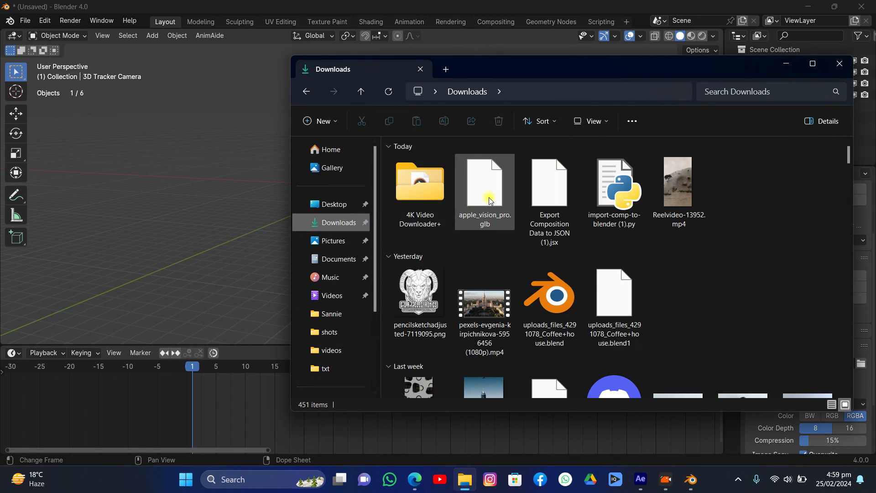
{"action": "right_click", "coordinate": [497, 295]}
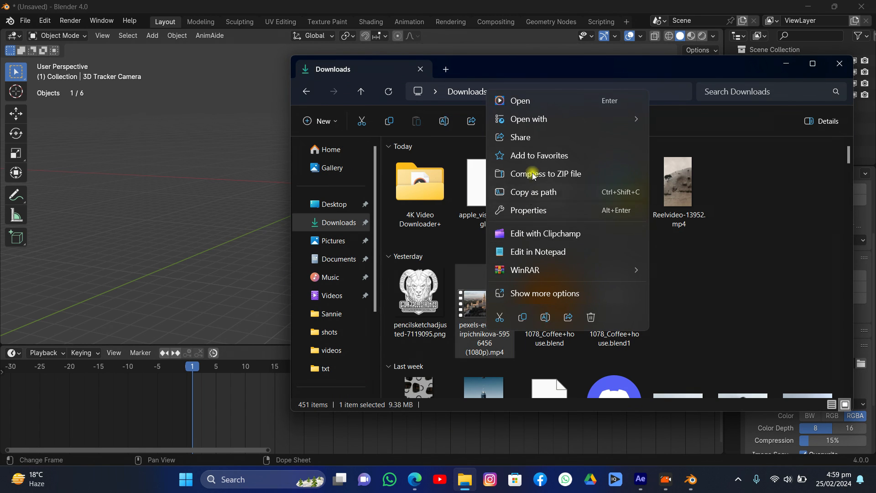
{"action": "left_click", "coordinate": [524, 214]}
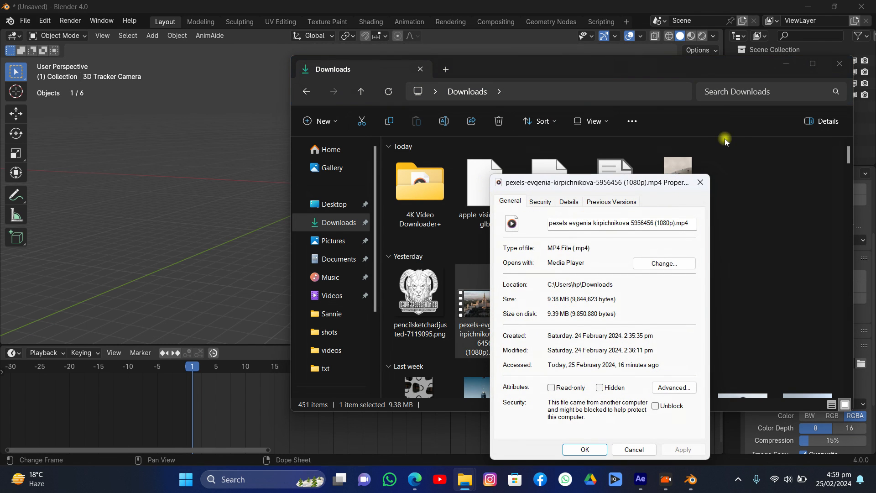
{"action": "left_click", "coordinate": [839, 63]}
{"action": "left_click_drag", "start_coordinate": [621, 190], "coordinate": [533, 101]}
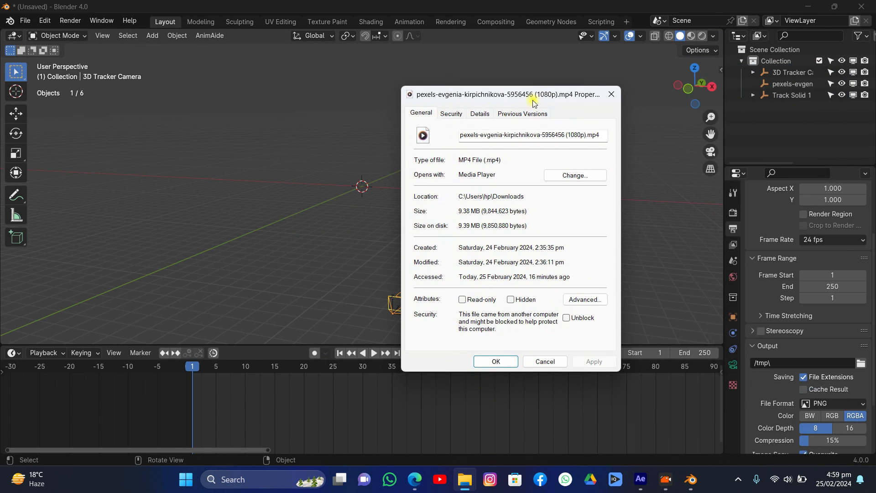
{"action": "left_click_drag", "start_coordinate": [466, 93], "coordinate": [452, 89]}
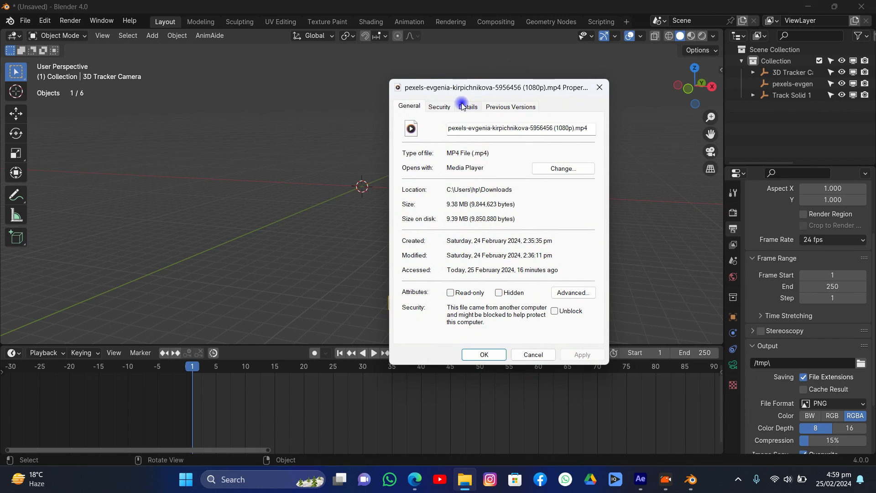
{"action": "left_click", "coordinate": [465, 106]}
{"action": "left_click", "coordinate": [475, 257]}
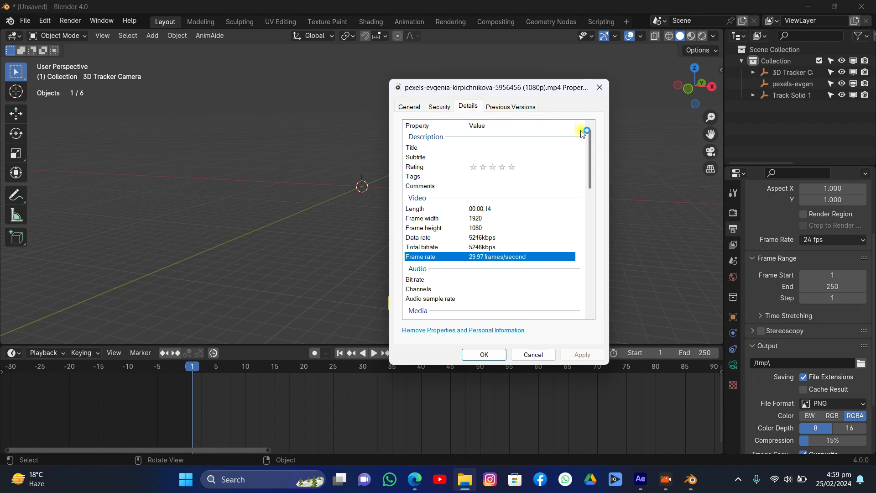
{"action": "left_click", "coordinate": [599, 87]}
Set the scene's output frame rate to 29.97 fps and check the render resolution.
{"action": "left_click", "coordinate": [830, 240]}
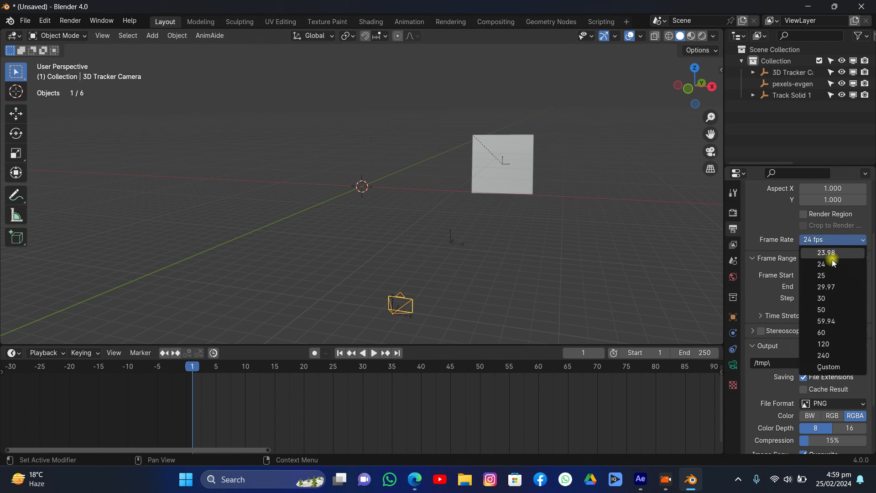
{"action": "left_click", "coordinate": [826, 287]}
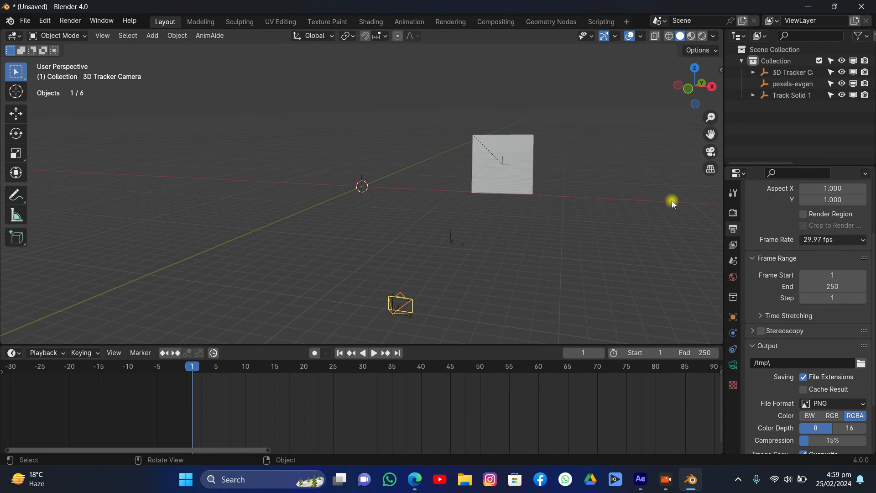
{"action": "scroll", "coordinate": [817, 219], "scroll_direction": "up", "scroll_amount": 4}
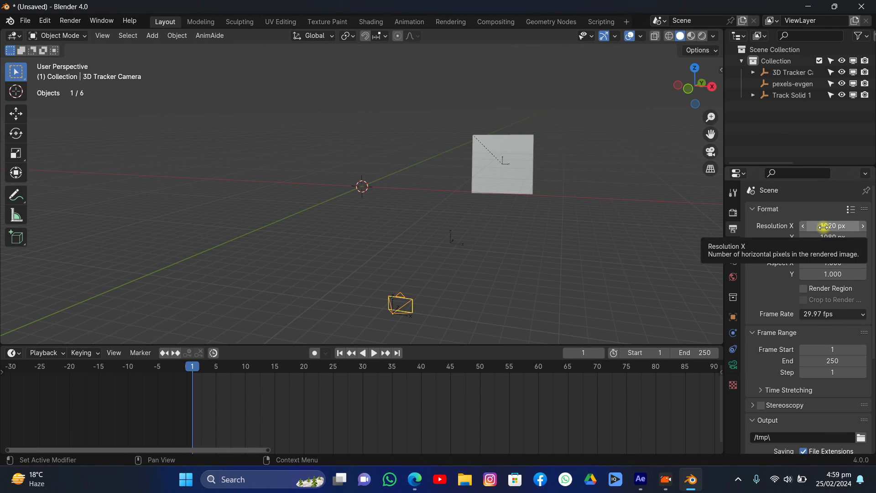
View the scene through the tracked camera and play the animation to check how the solid follows the footage.
{"action": "left_click_drag", "start_coordinate": [691, 89], "coordinate": [716, 90]}
{"action": "left_click", "coordinate": [710, 152]}
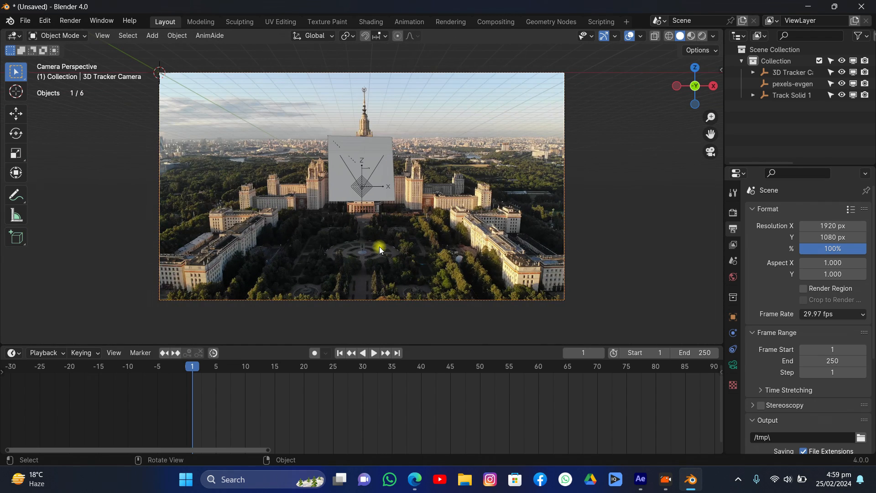
{"action": "key", "text": "space"}
{"action": "scroll", "coordinate": [379, 246], "scroll_direction": "up", "scroll_amount": 5}
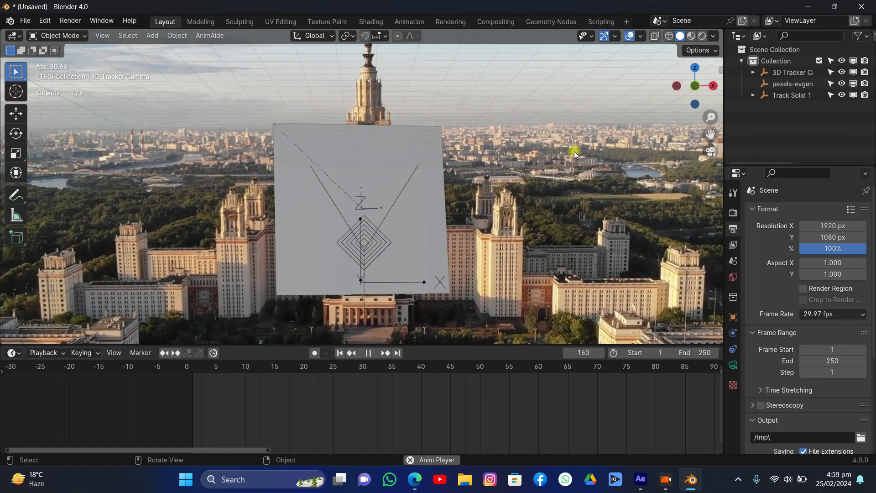
{"action": "key", "text": "space"}
{"action": "scroll", "coordinate": [455, 121], "scroll_direction": "down", "scroll_amount": 3}
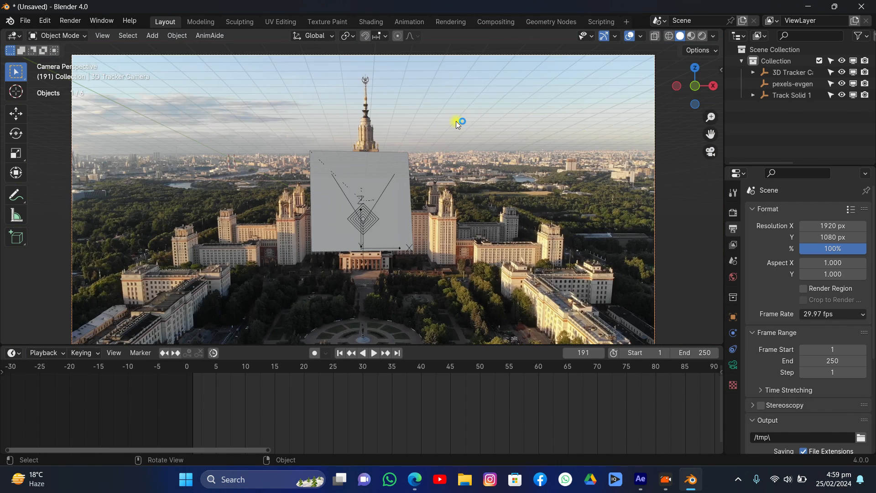
Select the Track Solid 1 plane in front of the building and set the transform orientation to Local.
{"action": "scroll", "coordinate": [456, 121], "scroll_direction": "up", "scroll_amount": 2}
{"action": "left_click", "coordinate": [423, 126]}
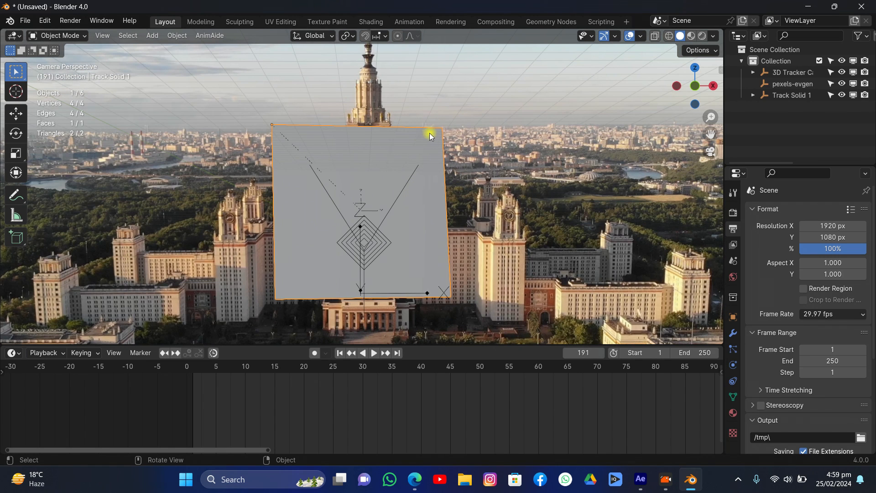
{"action": "left_click", "coordinate": [319, 37]}
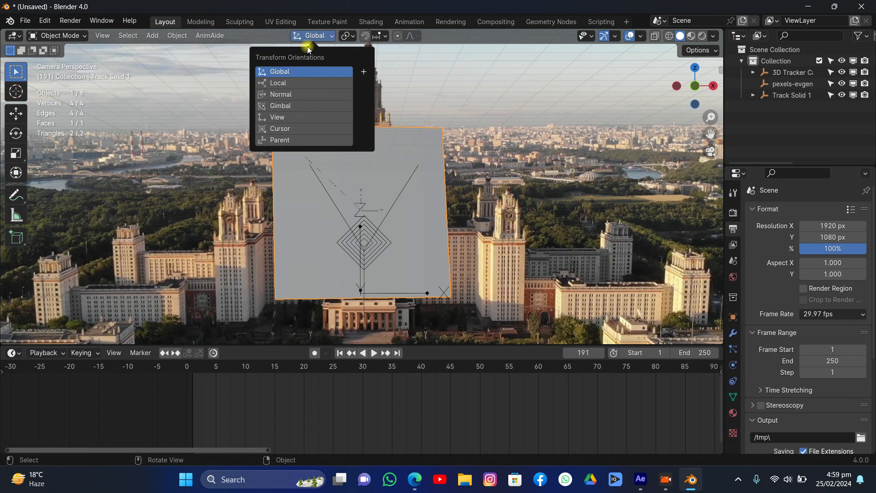
{"action": "left_click", "coordinate": [291, 85]}
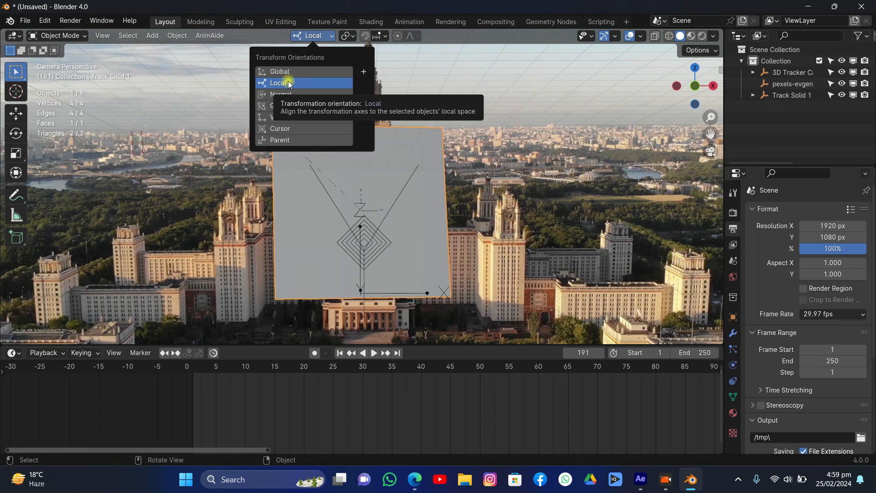
Set the transform orientation to Global and activate the Move tool for the Track Solid 1 plane.
{"action": "left_click", "coordinate": [284, 72]}
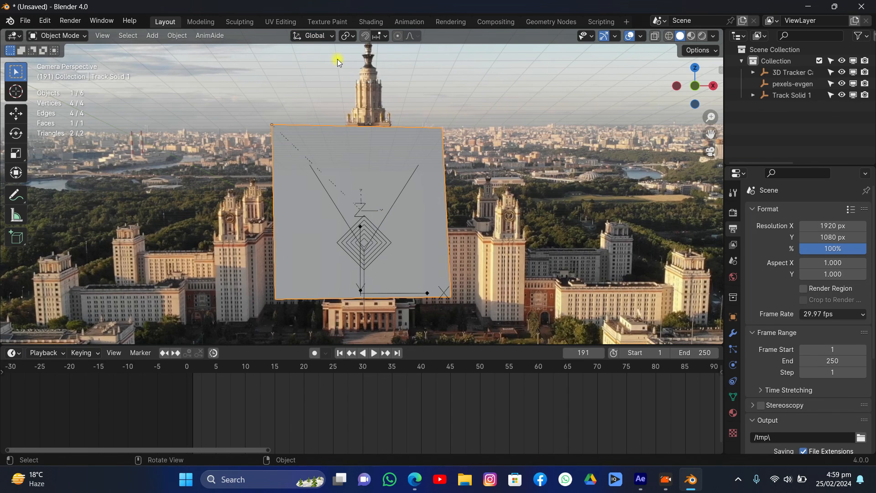
{"action": "left_click", "coordinate": [18, 115]}
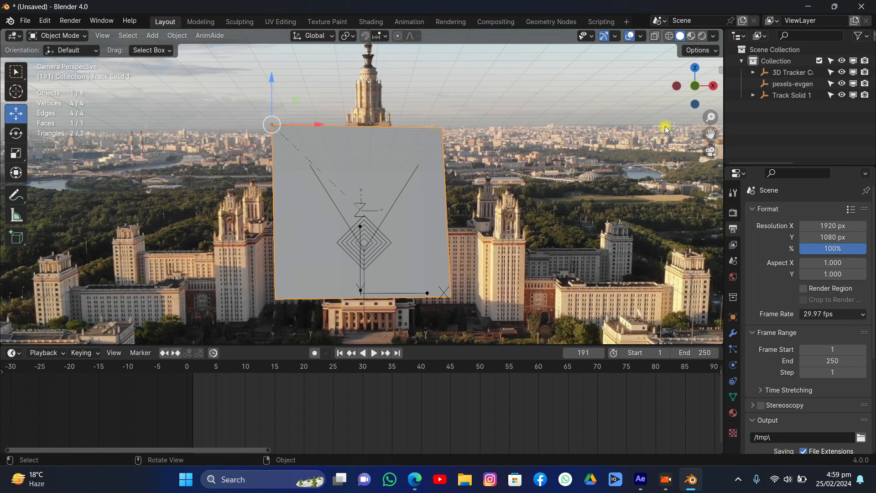
Add a cube mesh at the 3D cursor in the scene's origin.
{"action": "scroll", "coordinate": [497, 152], "scroll_direction": "down", "scroll_amount": 3}
{"action": "left_click_drag", "start_coordinate": [681, 81], "coordinate": [704, 104]}
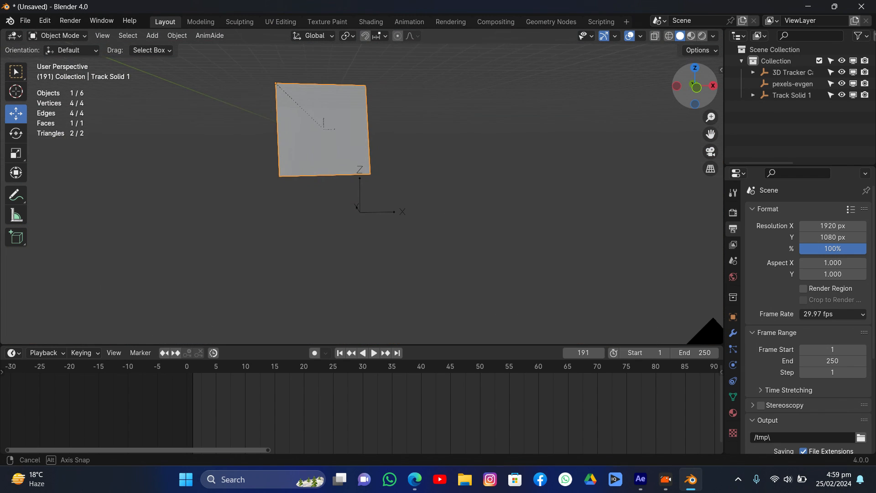
{"action": "scroll", "coordinate": [634, 135], "scroll_direction": "down", "scroll_amount": 5}
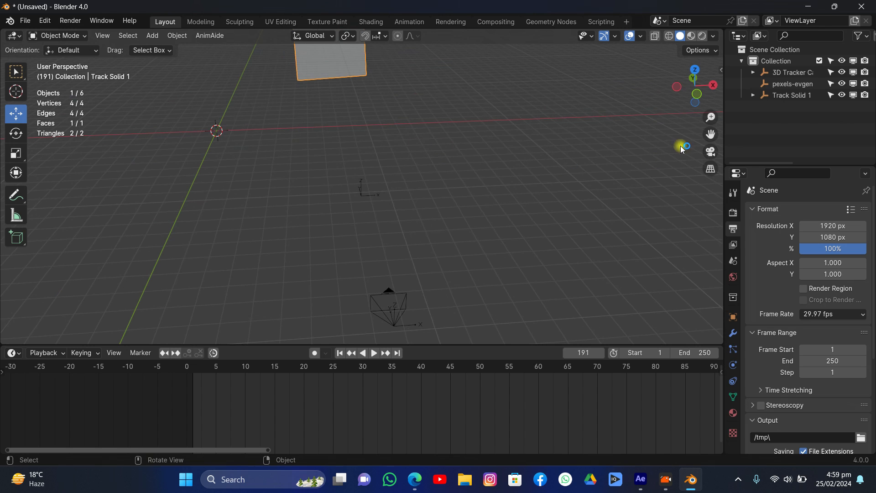
{"action": "left_click_drag", "start_coordinate": [710, 134], "coordinate": [820, 226]}
{"action": "key", "text": "shift+a"}
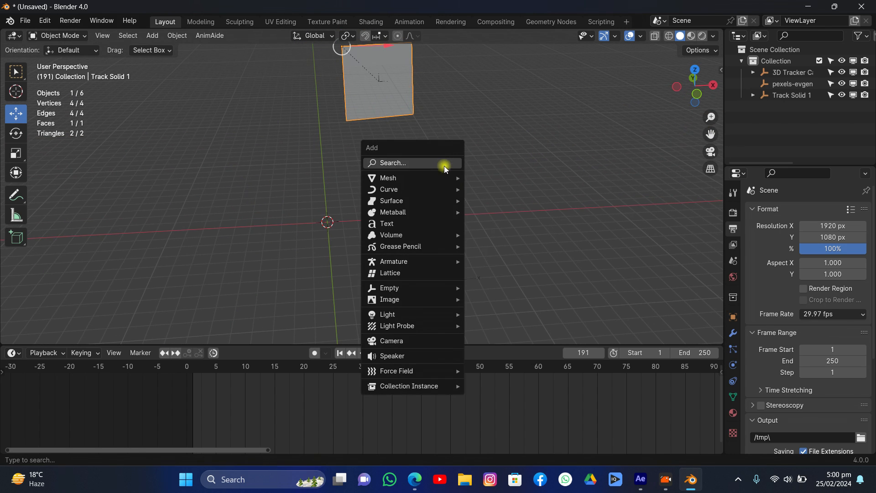
{"action": "mouse_move", "coordinate": [456, 180]}
{"action": "left_click", "coordinate": [488, 187]}
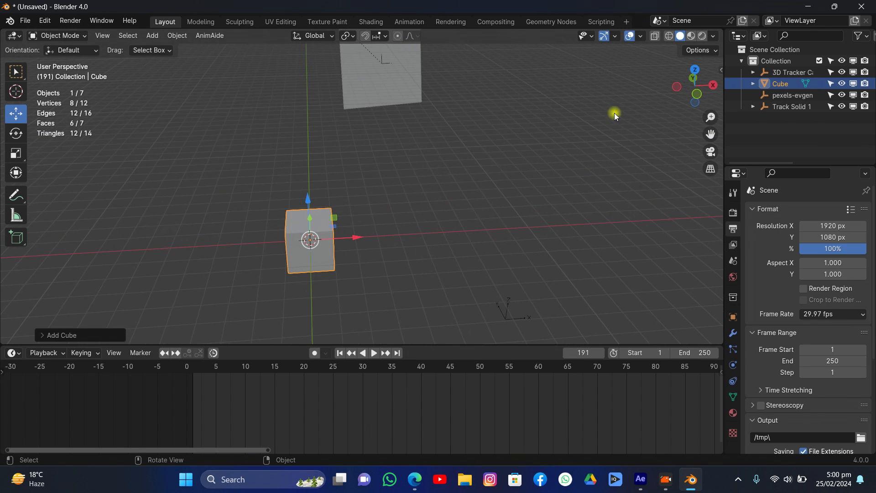
Rotate the cube freely with a trackball rotation while the Global orientation is active.
{"action": "left_click_drag", "start_coordinate": [699, 86], "coordinate": [631, 87]}
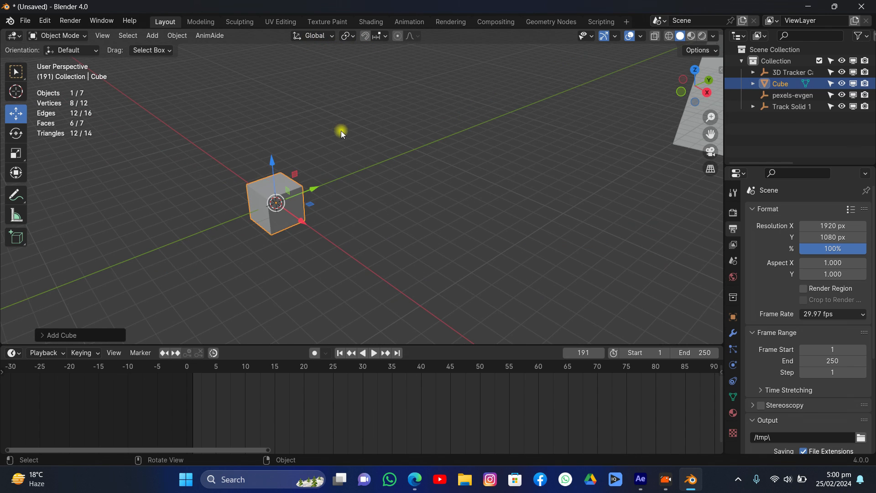
{"action": "key", "text": "r"}
{"action": "key", "text": "r"}
{"action": "left_click", "coordinate": [349, 194]}
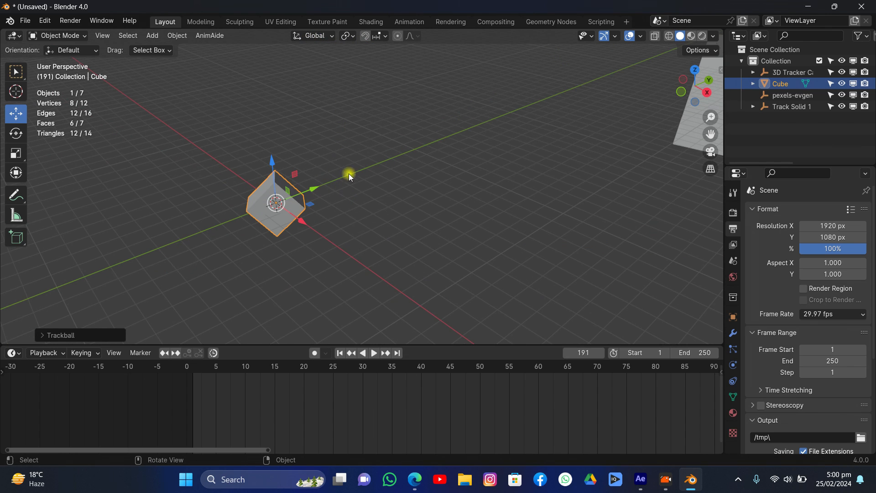
Set the transform orientation to Local and rotate the cube freely several times to compare its local axes.
{"action": "left_click", "coordinate": [310, 40]}
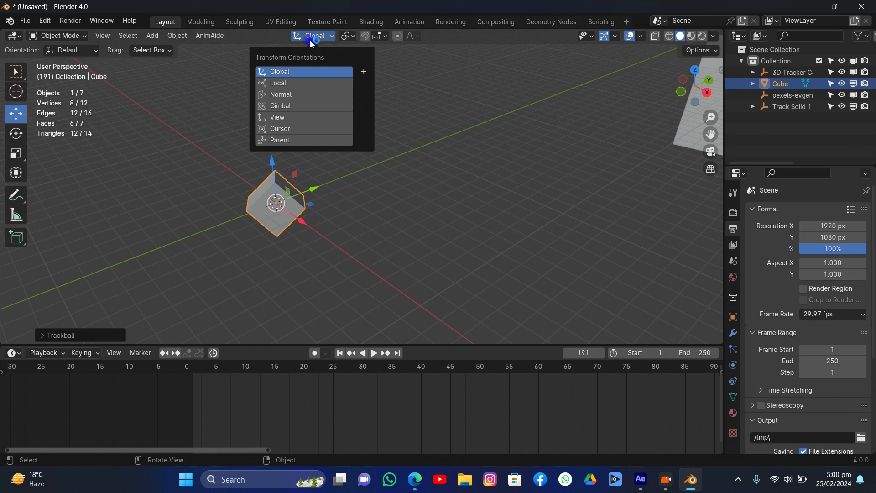
{"action": "left_click", "coordinate": [283, 84]}
{"action": "left_click_drag", "start_coordinate": [695, 89], "coordinate": [428, 114]}
{"action": "key", "text": "r"}
{"action": "key", "text": "r"}
{"action": "left_click", "coordinate": [383, 104]}
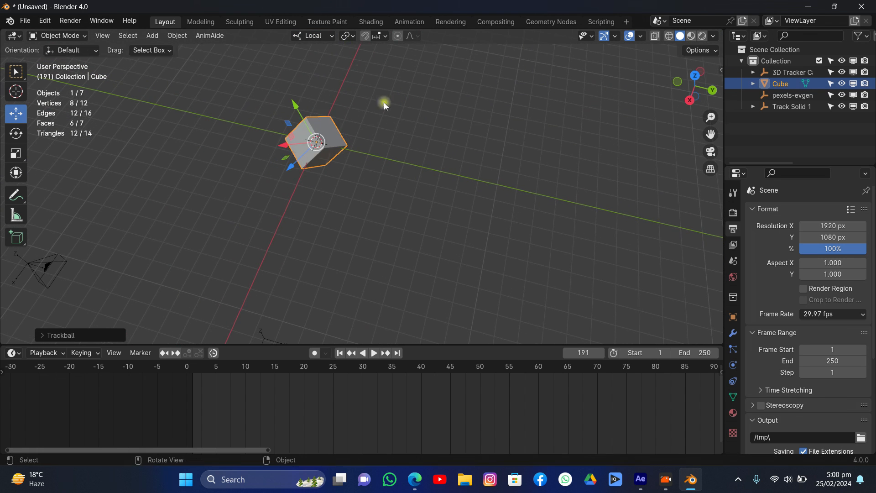
{"action": "left_click_drag", "start_coordinate": [694, 86], "coordinate": [751, 68]}
{"action": "key", "text": "r"}
{"action": "key", "text": "r"}
{"action": "left_click", "coordinate": [480, 161]}
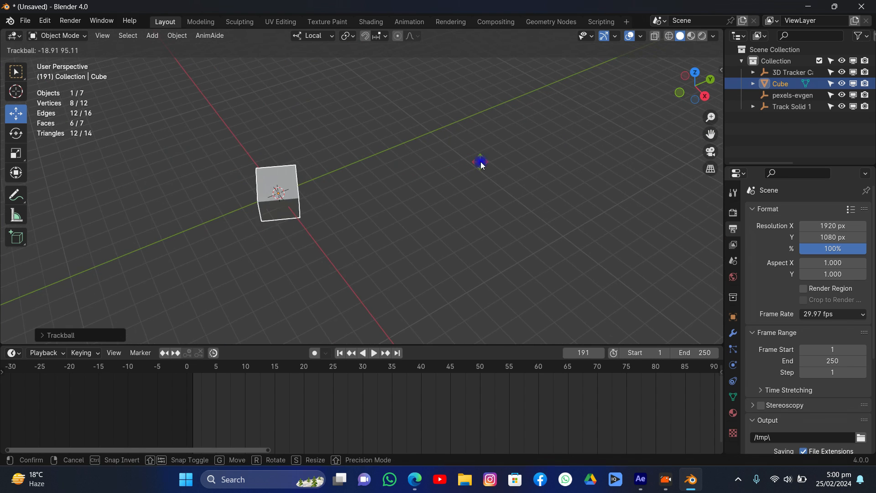
{"action": "key", "text": "r"}
{"action": "key", "text": "r"}
{"action": "left_click", "coordinate": [403, 155]}
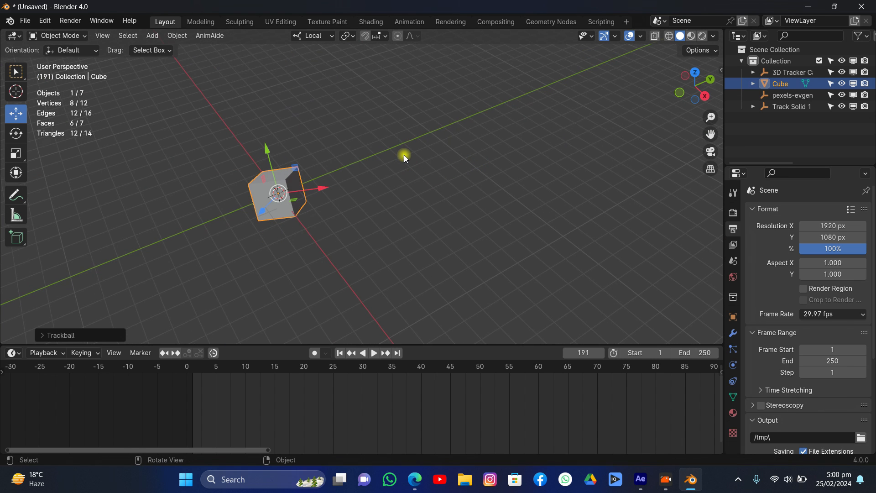
Delete the cube and select the Track Solid 1 plane.
{"action": "key", "text": "x"}
{"action": "left_click", "coordinate": [404, 155]}
{"action": "left_click_drag", "start_coordinate": [695, 86], "coordinate": [745, 67]}
{"action": "left_click", "coordinate": [431, 114]}
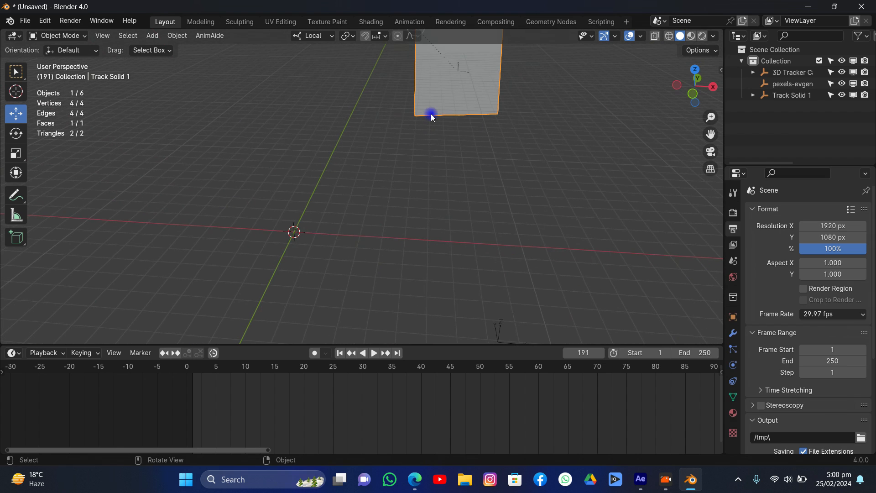
In the tracked camera view, shrink the Track Solid 1 plane, move it onto the building's central tower, and play the animation to check it.
{"action": "left_click", "coordinate": [710, 151]}
{"action": "scroll", "coordinate": [427, 143], "scroll_direction": "up", "scroll_amount": 4}
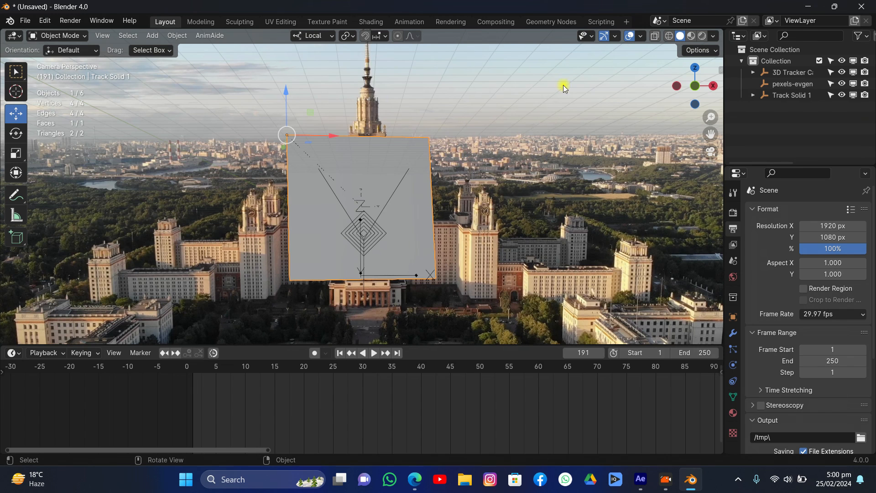
{"action": "left_click_drag", "start_coordinate": [692, 94], "coordinate": [766, 111]}
{"action": "scroll", "coordinate": [537, 124], "scroll_direction": "down", "scroll_amount": 10}
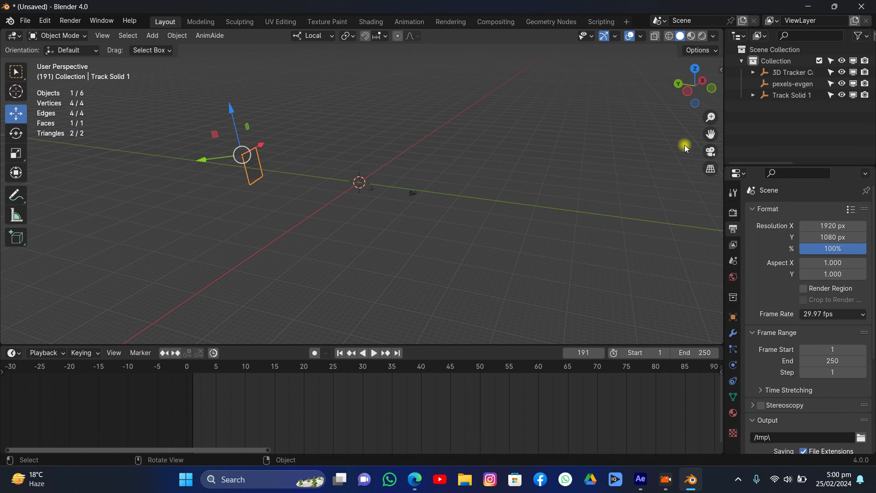
{"action": "left_click", "coordinate": [710, 151]}
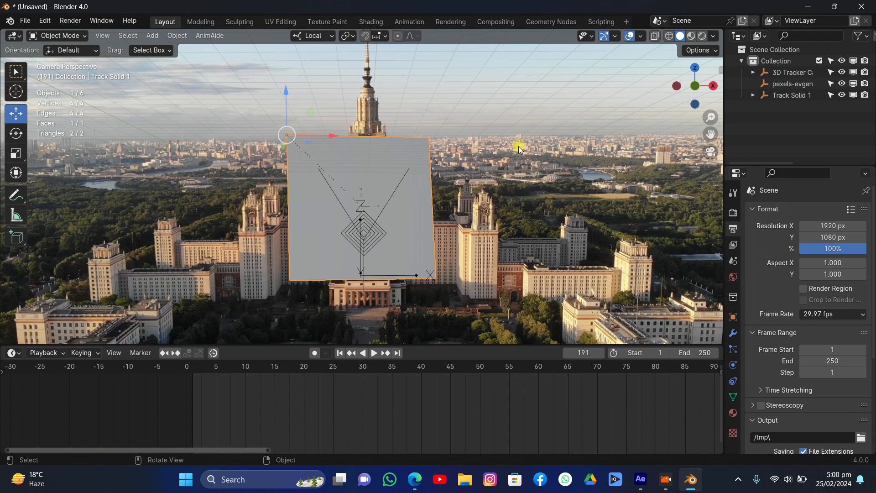
{"action": "key", "text": "s"}
{"action": "left_click", "coordinate": [410, 136]}
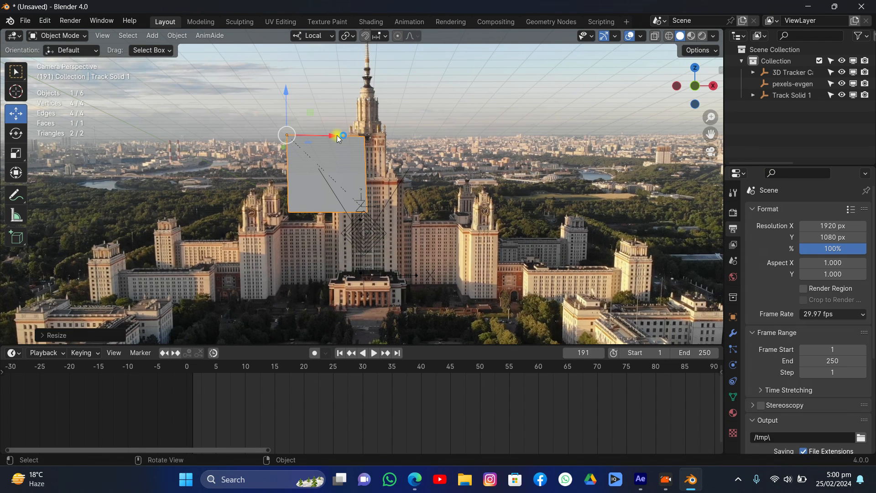
{"action": "left_click_drag", "start_coordinate": [337, 135], "coordinate": [385, 135]}
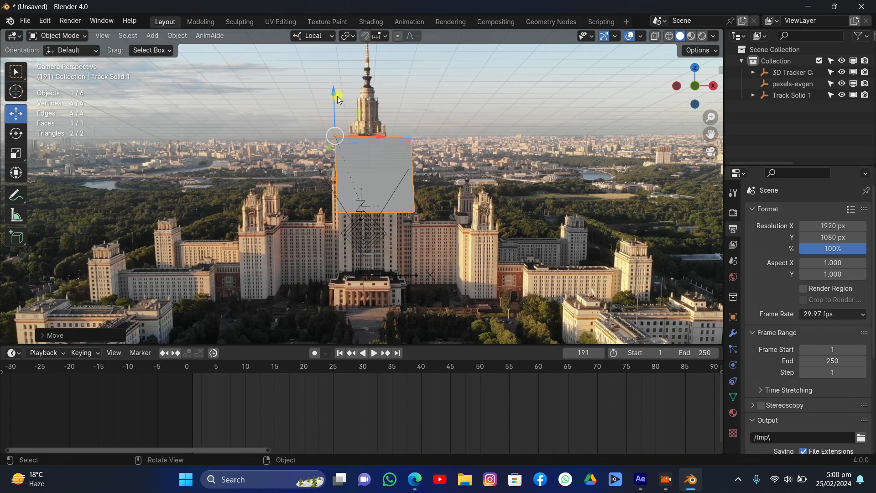
{"action": "left_click_drag", "start_coordinate": [337, 95], "coordinate": [361, 154]}
{"action": "key", "text": "space"}
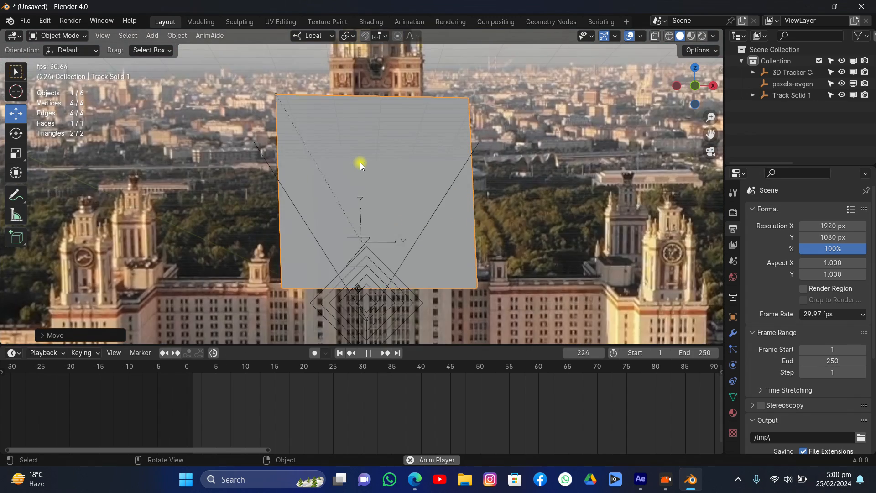
{"action": "key", "text": "space"}
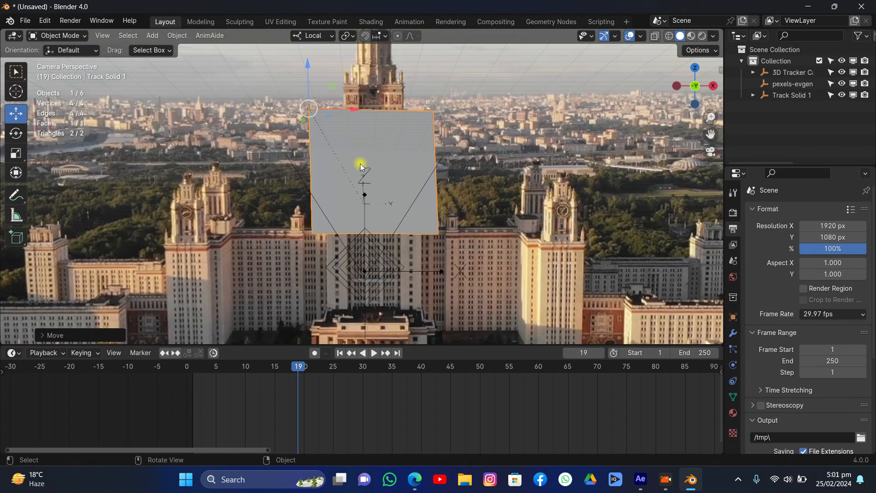
Scale the Track Solid 1 plane by about 0.69 and reposition it along its local X and Z axes on the tower's front.
{"action": "key", "text": "s"}
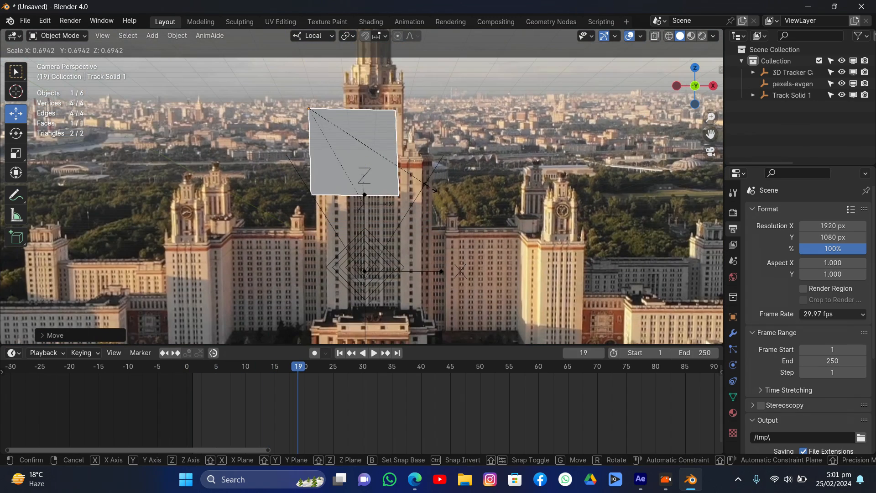
{"action": "left_click", "coordinate": [431, 187]}
{"action": "left_click_drag", "start_coordinate": [357, 110], "coordinate": [373, 122]}
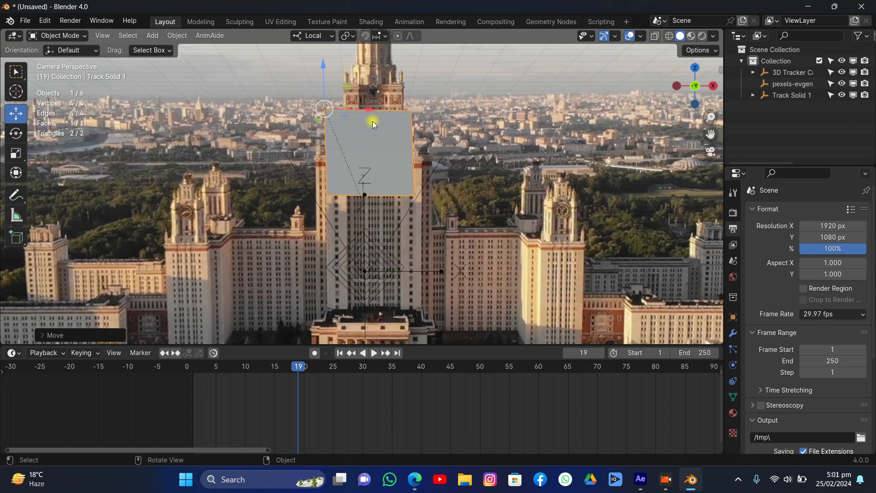
{"action": "left_click_drag", "start_coordinate": [317, 76], "coordinate": [341, 110]}
Play the animation to check how the plane follows the tower, go to frame 9, and inspect the plane and camera outside the camera view.
{"action": "key", "text": "space"}
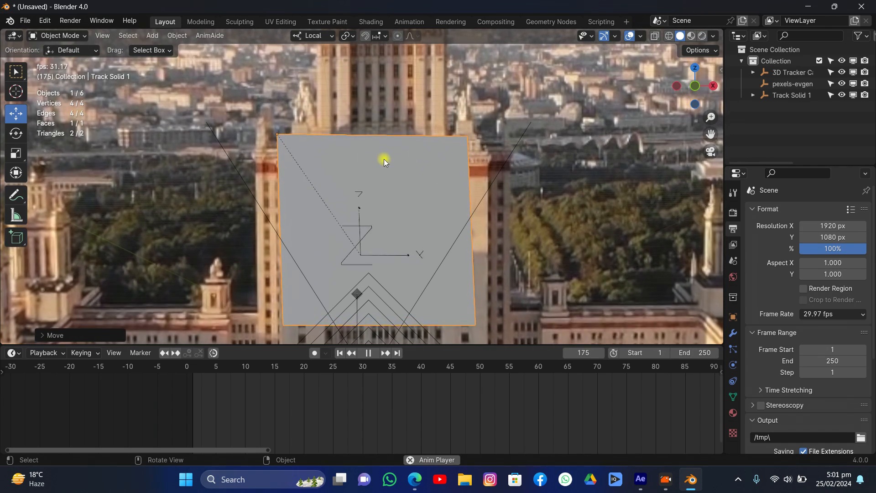
{"action": "key", "text": "space"}
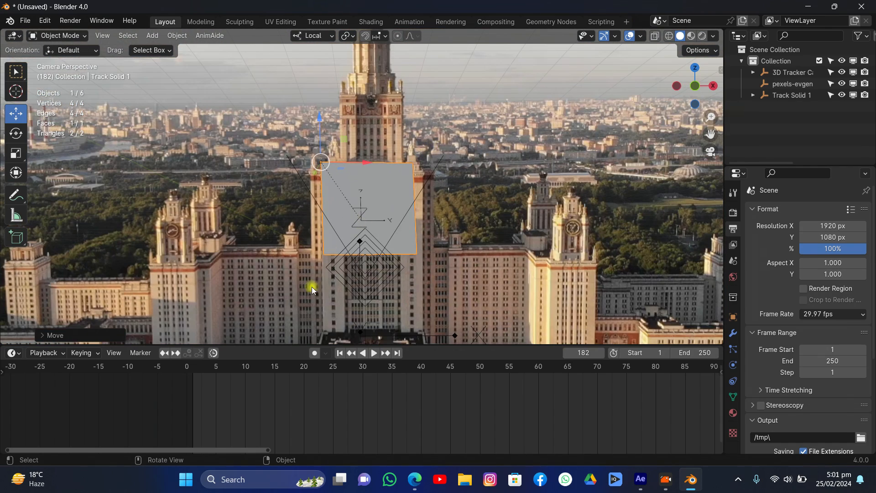
{"action": "left_click_drag", "start_coordinate": [293, 365], "coordinate": [239, 365]}
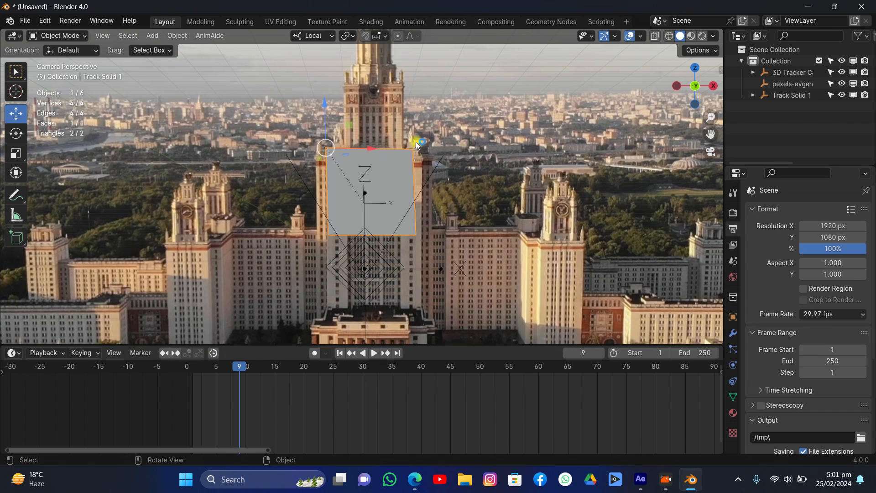
{"action": "left_click_drag", "start_coordinate": [695, 87], "coordinate": [719, 103]}
{"action": "scroll", "coordinate": [393, 256], "scroll_direction": "down", "scroll_amount": 4}
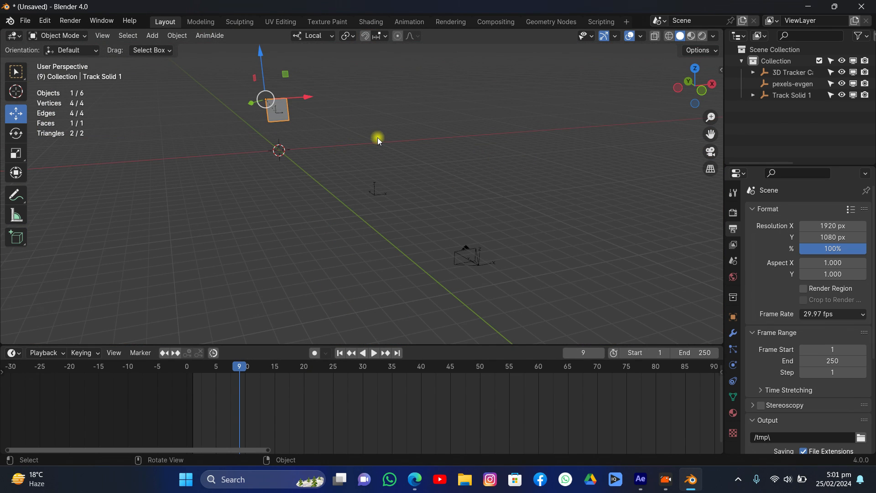
Switch to the browser and examine the Apple Vision Pro model and its download details on Sketchfab.
{"action": "left_click", "coordinate": [414, 479]}
{"action": "left_click", "coordinate": [548, 9]}
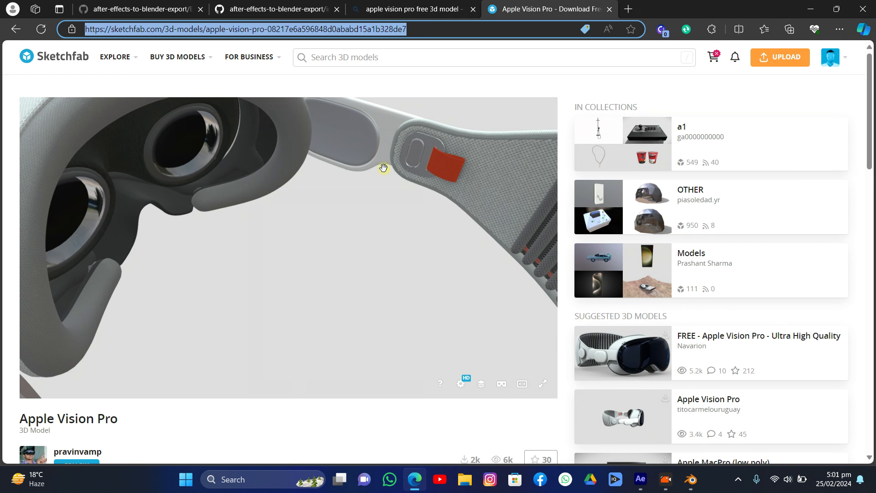
{"action": "left_click", "coordinate": [151, 417]}
{"action": "scroll", "coordinate": [61, 224], "scroll_direction": "down", "scroll_amount": 5}
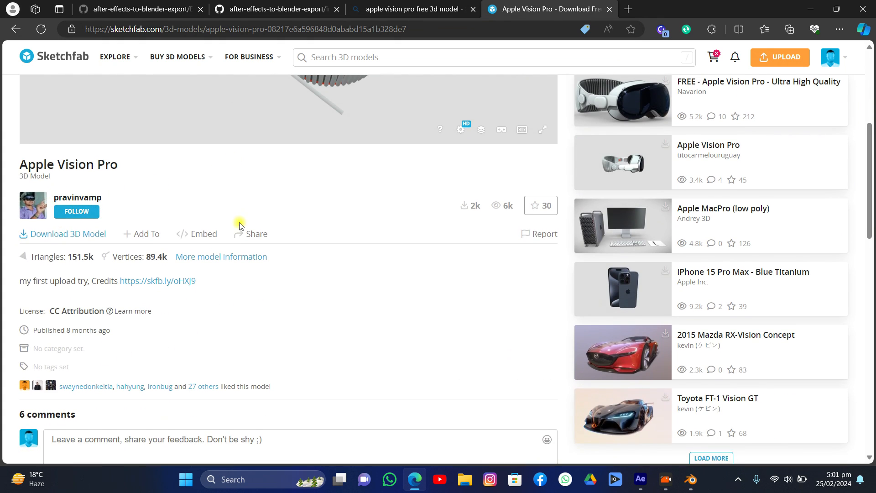
{"action": "scroll", "coordinate": [239, 225], "scroll_direction": "up", "scroll_amount": 4}
{"action": "mouse_move", "coordinate": [248, 198]}
{"action": "left_mouse_down"}
{"action": "mouse_move", "coordinate": [381, 169]}
{"action": "mouse_move", "coordinate": [337, 213]}
{"action": "left_mouse_up"}
{"action": "left_click_drag", "start_coordinate": [318, 179], "coordinate": [207, 242]}
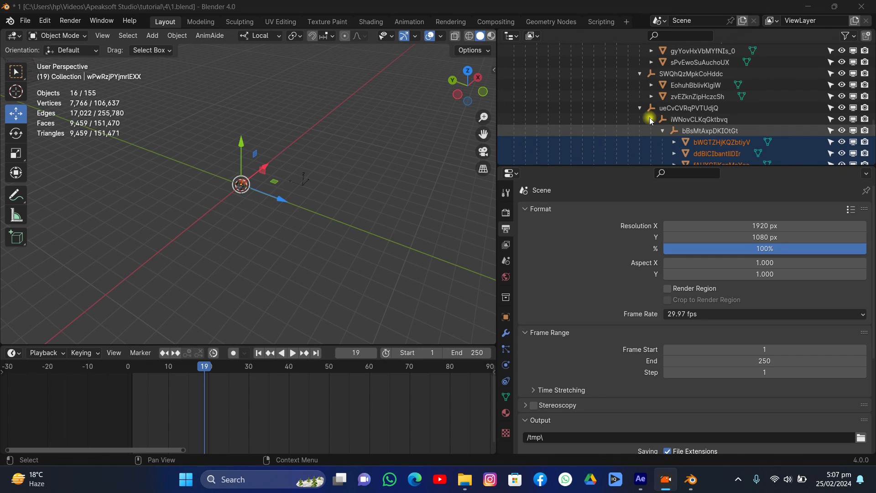
Back in Blender, collapse the imported headset's hierarchy and select its top-level parent empty named scene.
{"action": "key", "text": "KP_Decimal"}
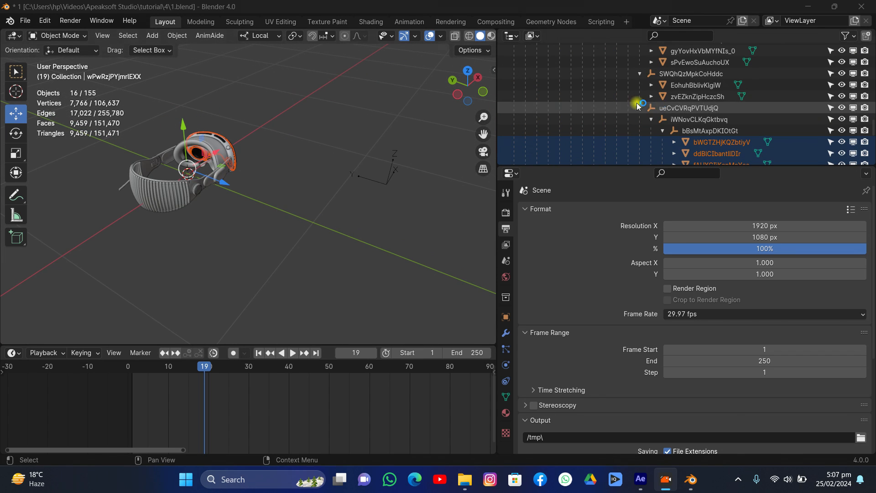
{"action": "scroll", "coordinate": [700, 53], "scroll_direction": "up", "scroll_amount": 5}
{"action": "scroll", "coordinate": [679, 118], "scroll_direction": "down", "scroll_amount": 5}
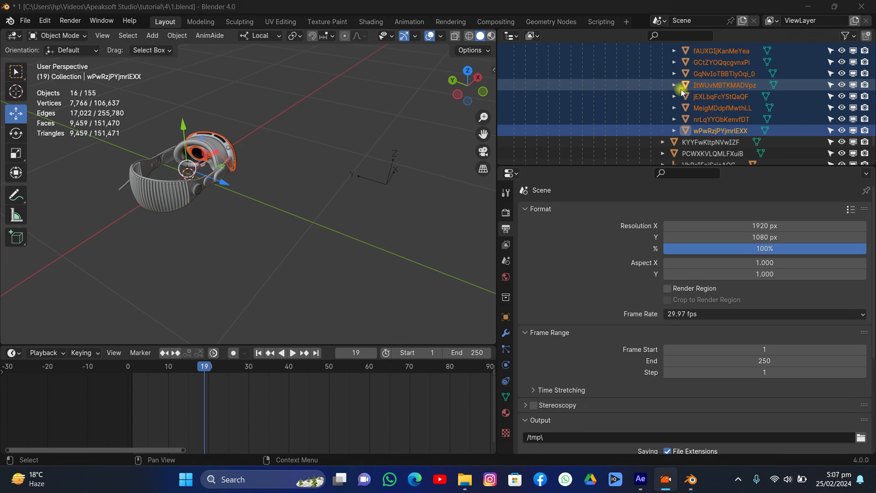
{"action": "scroll", "coordinate": [699, 126], "scroll_direction": "down", "scroll_amount": 5}
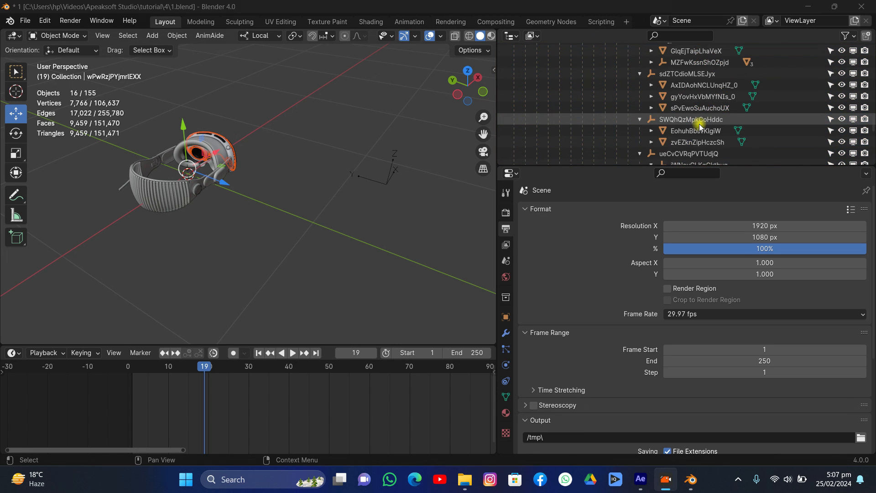
{"action": "scroll", "coordinate": [699, 124], "scroll_direction": "up", "scroll_amount": 15}
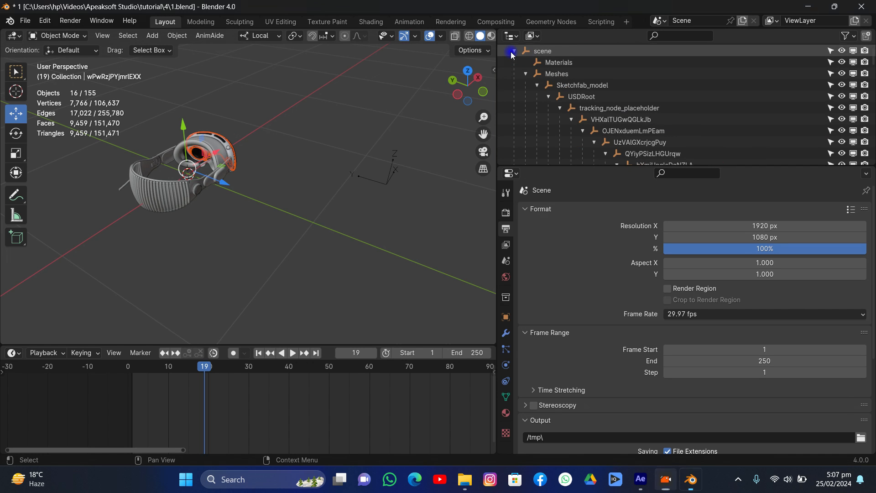
{"action": "left_click", "coordinate": [514, 50]}
{"action": "left_click", "coordinate": [542, 106]}
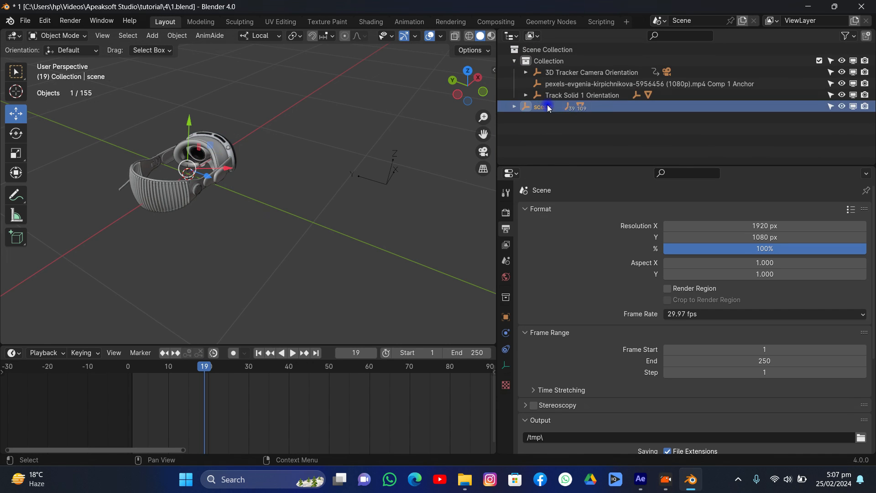
{"action": "key", "text": "r"}
{"action": "key", "text": "r"}
{"action": "right_click", "coordinate": [283, 150]}
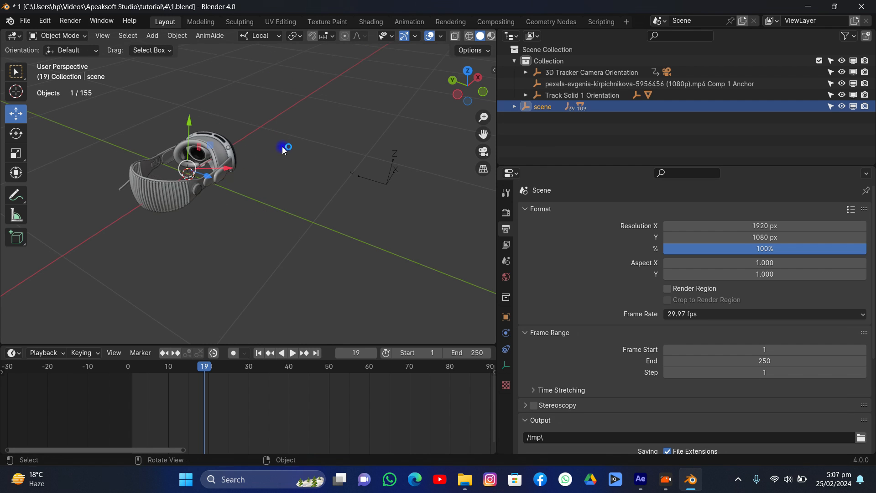
Through the camera view, select the Track Solid 1 Anchor Point and snap the 3D cursor to it.
{"action": "scroll", "coordinate": [289, 158], "scroll_direction": "down", "scroll_amount": 10}
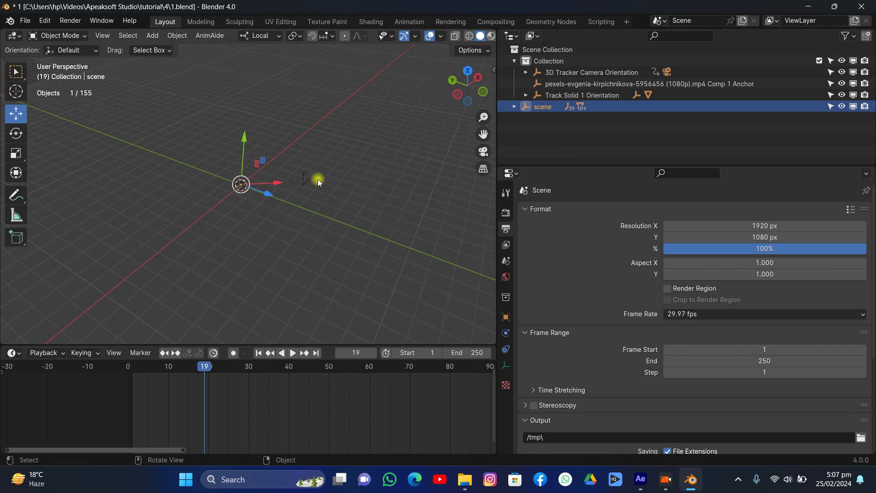
{"action": "scroll", "coordinate": [306, 185], "scroll_direction": "up", "scroll_amount": 12}
{"action": "scroll", "coordinate": [306, 186], "scroll_direction": "down", "scroll_amount": 11}
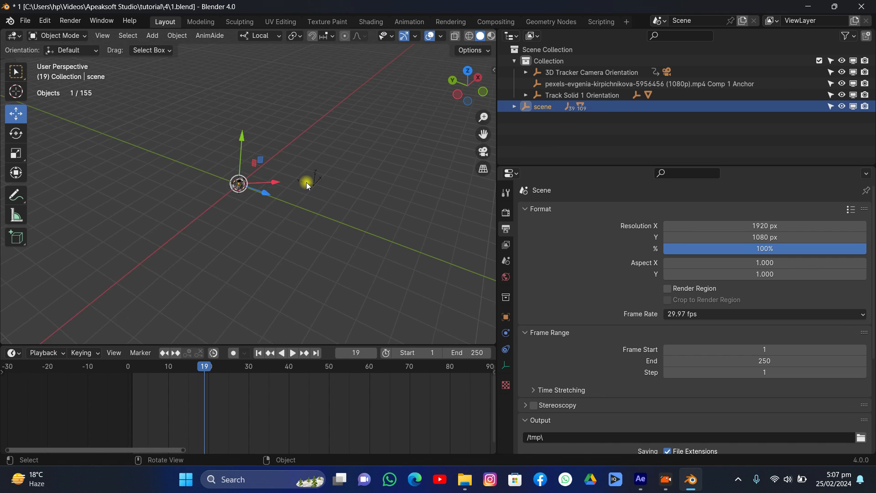
{"action": "left_click_drag", "start_coordinate": [453, 101], "coordinate": [475, 98]}
{"action": "left_click", "coordinate": [483, 151]}
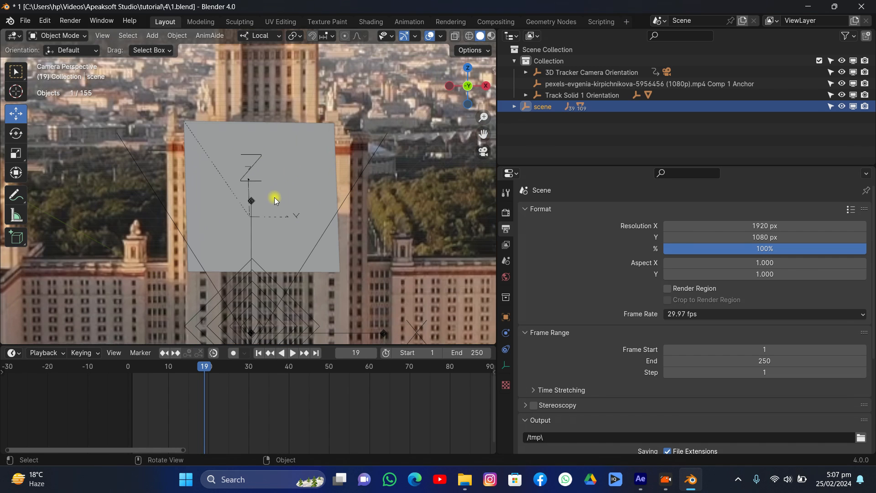
{"action": "left_click", "coordinate": [257, 215]}
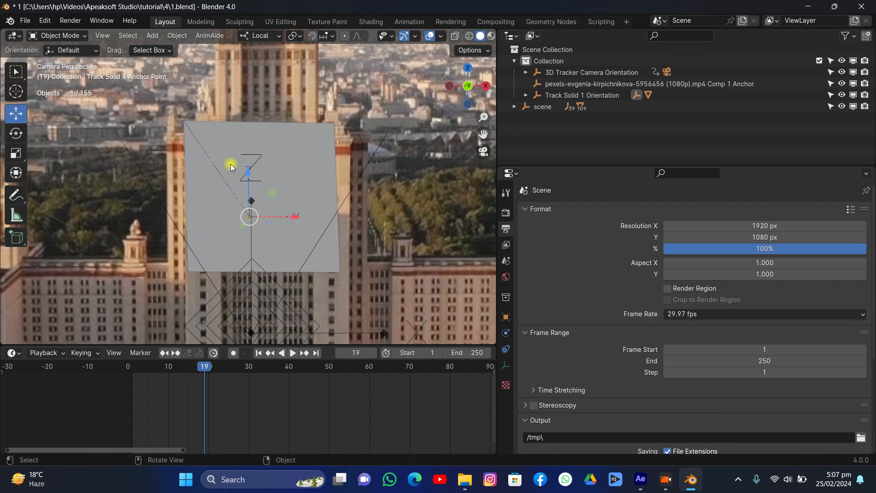
{"action": "key", "text": "shift+s"}
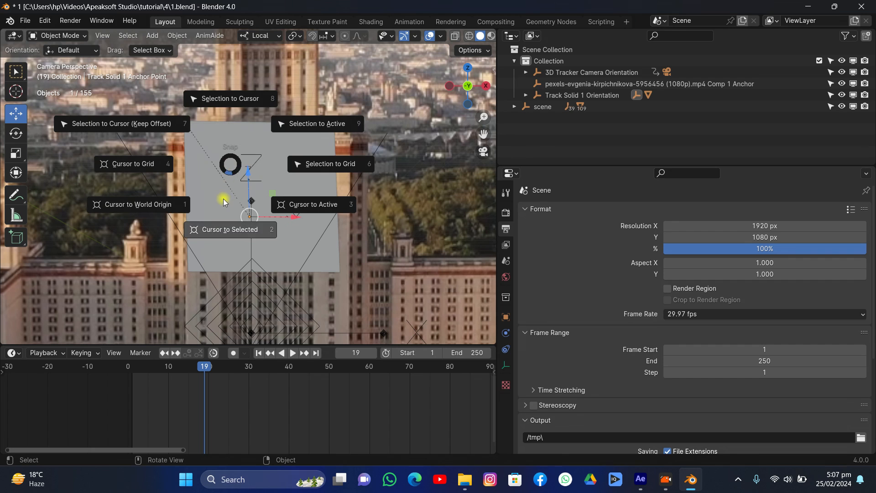
{"action": "left_click", "coordinate": [230, 229]}
Select the headset's parent empty named scene and snap it to the 3D cursor.
{"action": "left_click_drag", "start_coordinate": [459, 86], "coordinate": [488, 89]}
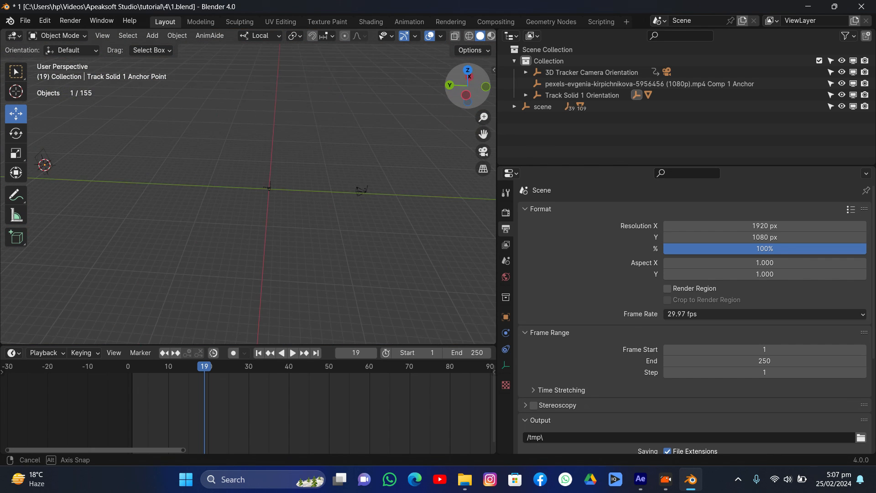
{"action": "scroll", "coordinate": [407, 133], "scroll_direction": "up", "scroll_amount": 8}
{"action": "left_click", "coordinate": [543, 106]}
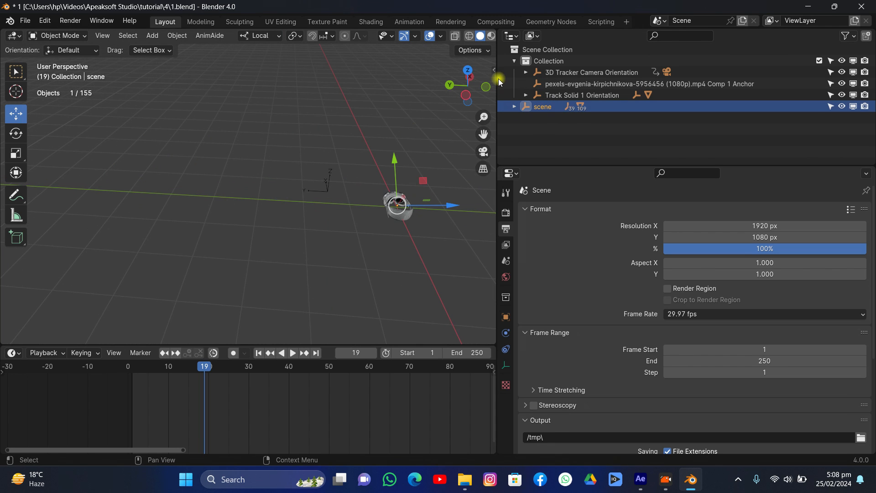
{"action": "mouse_move", "coordinate": [466, 86]}
{"action": "left_mouse_down"}
{"action": "mouse_move", "coordinate": [433, 88]}
{"action": "mouse_move", "coordinate": [467, 95]}
{"action": "left_mouse_up"}
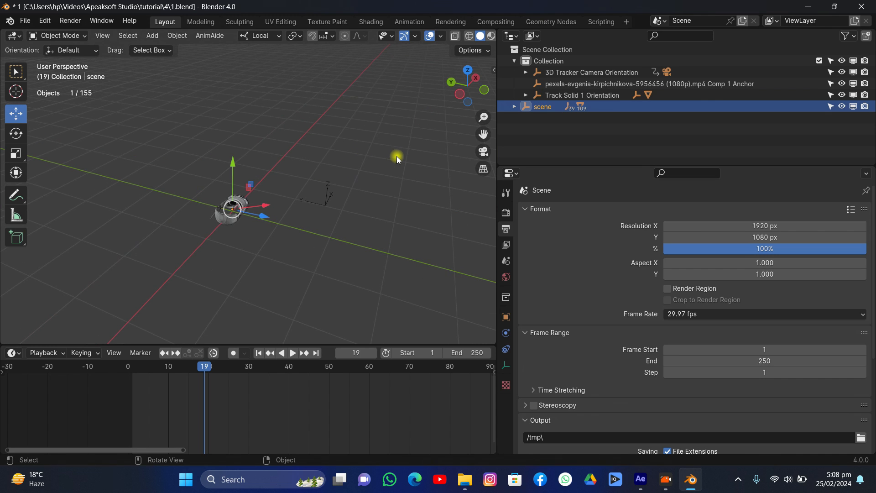
{"action": "key", "text": "shift+s"}
{"action": "left_click", "coordinate": [392, 114]}
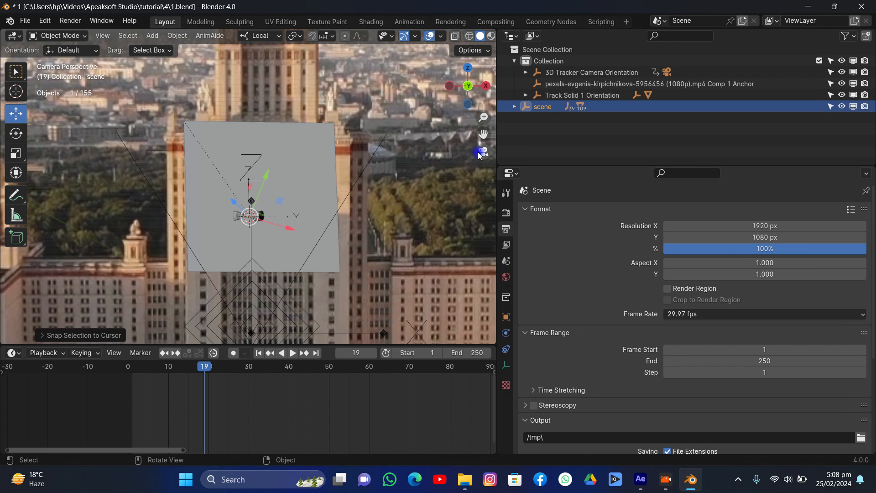
In the camera view, enlarge the headset to slightly wider than the tracked plane and shift it sideways over the tower.
{"action": "left_click", "coordinate": [482, 151]}
{"action": "key", "text": "s"}
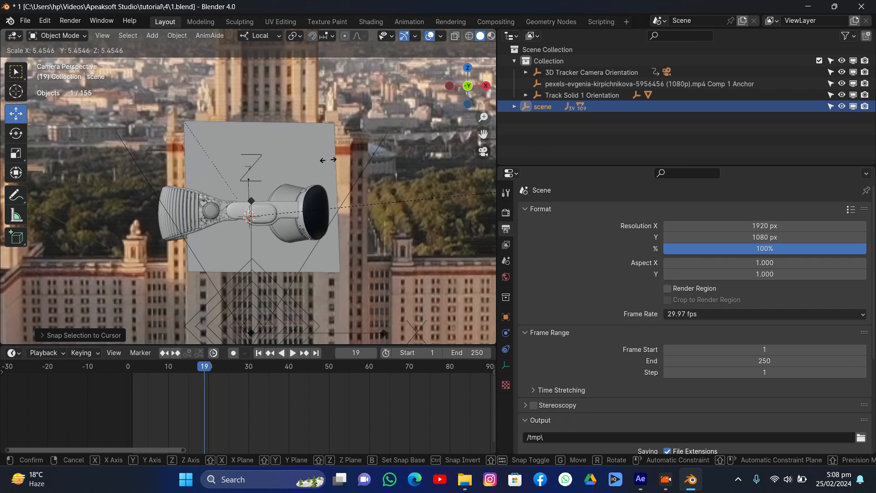
{"action": "left_click", "coordinate": [341, 198]}
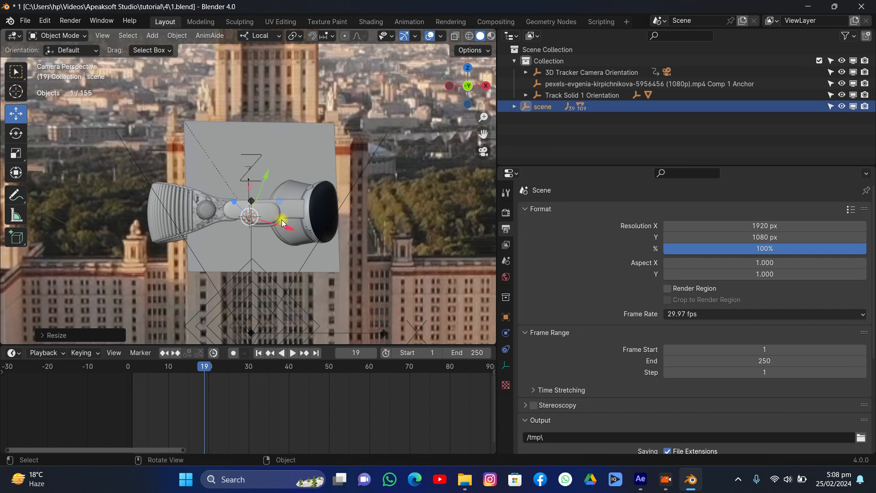
{"action": "key", "text": "g"}
{"action": "left_click", "coordinate": [295, 206]}
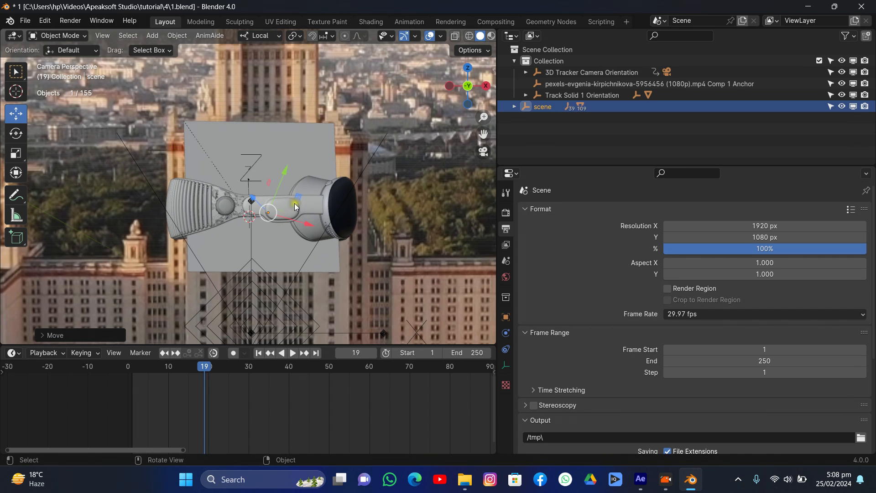
Set the transform orientation to Global and rotate the headset about -91° around Z so its visor faces the camera.
{"action": "left_click", "coordinate": [259, 36]}
{"action": "left_click", "coordinate": [250, 72]}
{"action": "key", "text": "r"}
{"action": "key", "text": "z"}
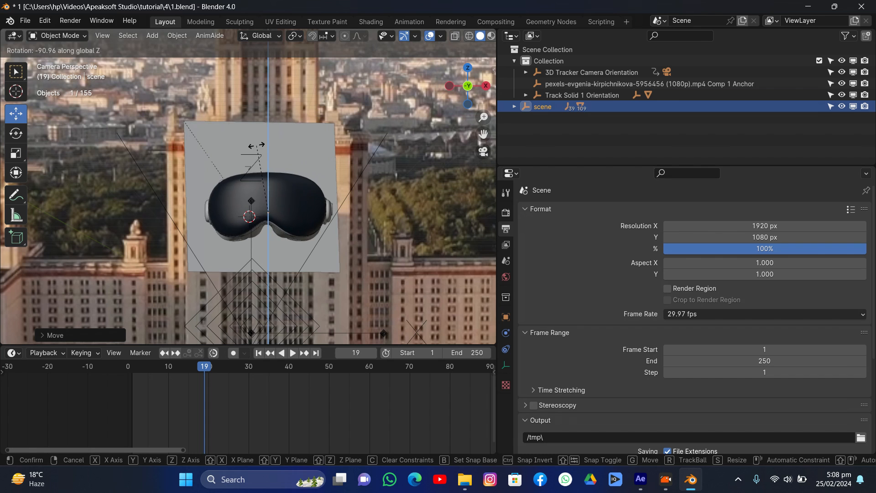
{"action": "left_click", "coordinate": [257, 148]}
Scale the headset up to about twice its size and move it higher on the tower.
{"action": "key", "text": "s"}
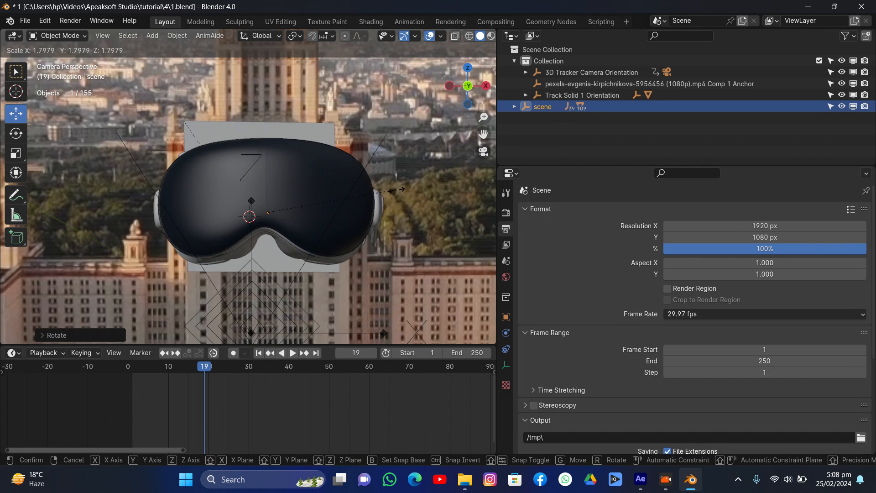
{"action": "left_click", "coordinate": [405, 212]}
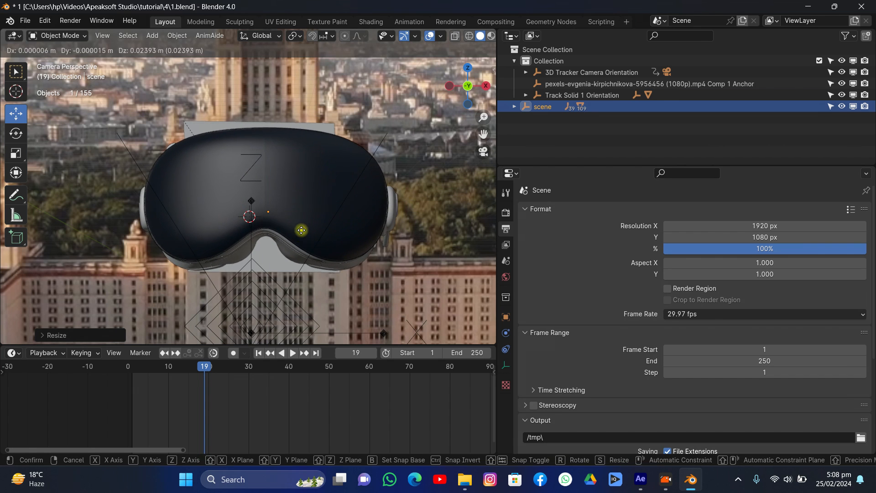
{"action": "key", "text": "g"}
{"action": "left_click", "coordinate": [302, 185]}
Tilt the headset by trackball and global Z rotation so it faces the camera with its strap showing, and lower it on the tower.
{"action": "key", "text": "r"}
{"action": "key", "text": "r"}
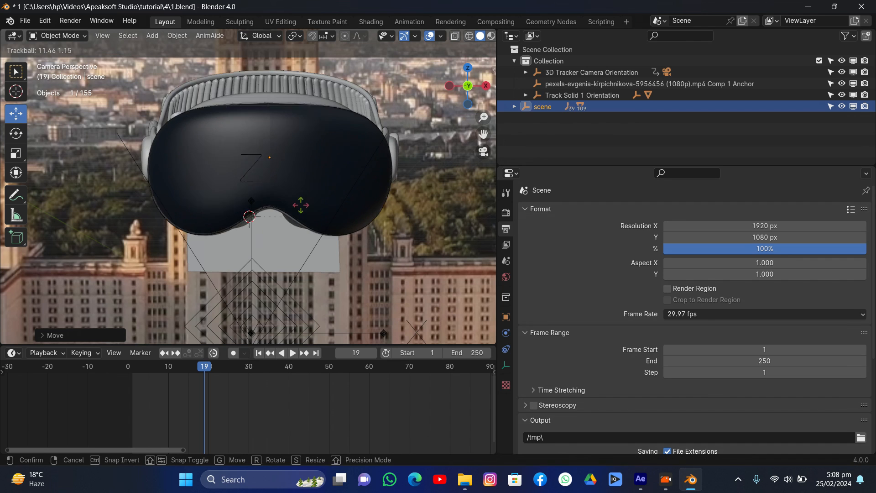
{"action": "left_click", "coordinate": [299, 204]}
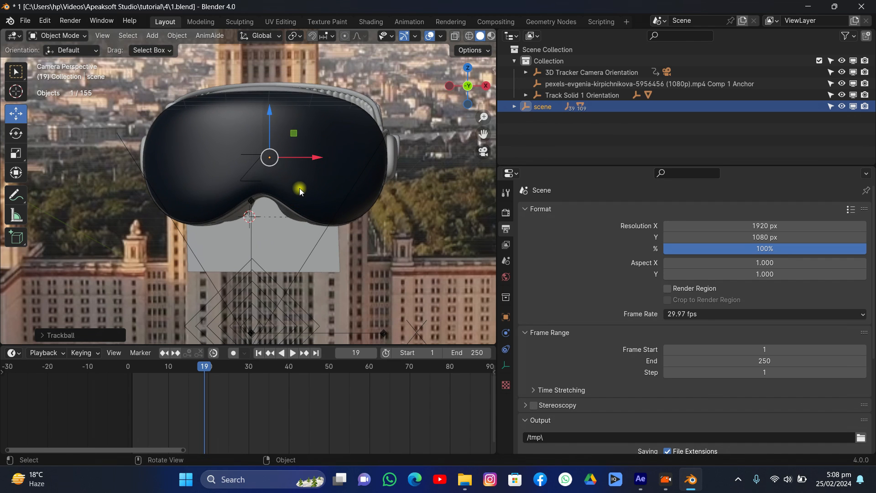
{"action": "key", "text": "g"}
{"action": "left_click", "coordinate": [297, 220]}
{"action": "key", "text": "r"}
{"action": "key", "text": "z"}
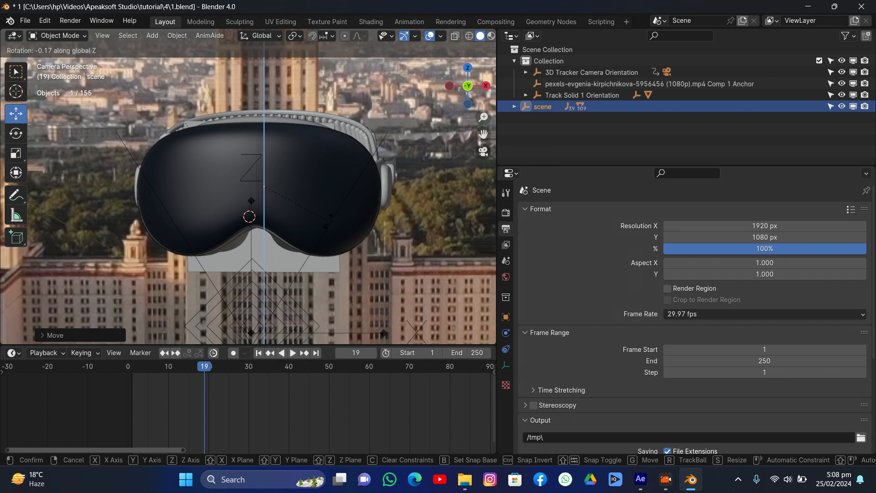
{"action": "left_click", "coordinate": [315, 211]}
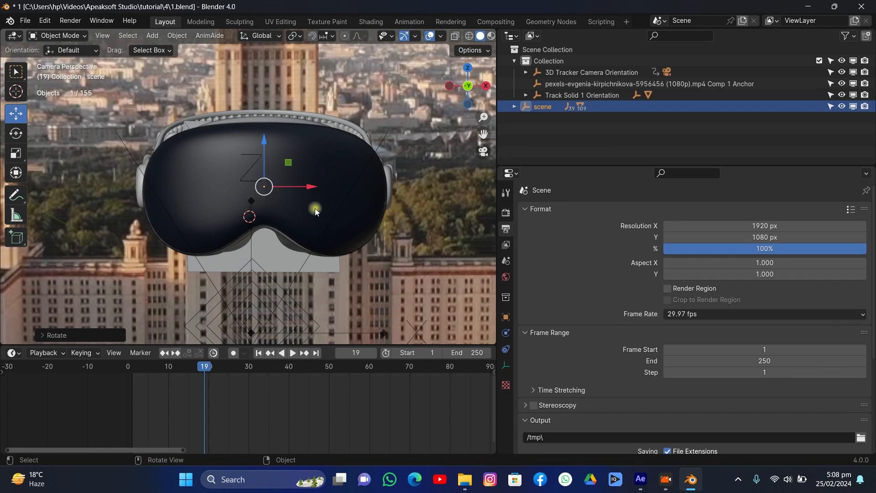
Play the animation from the beginning to check how the headset follows the tower, stopping at frame 25.
{"action": "scroll", "coordinate": [260, 290], "scroll_direction": "down", "scroll_amount": 4}
{"action": "left_click_drag", "start_coordinate": [209, 372], "coordinate": [137, 372]}
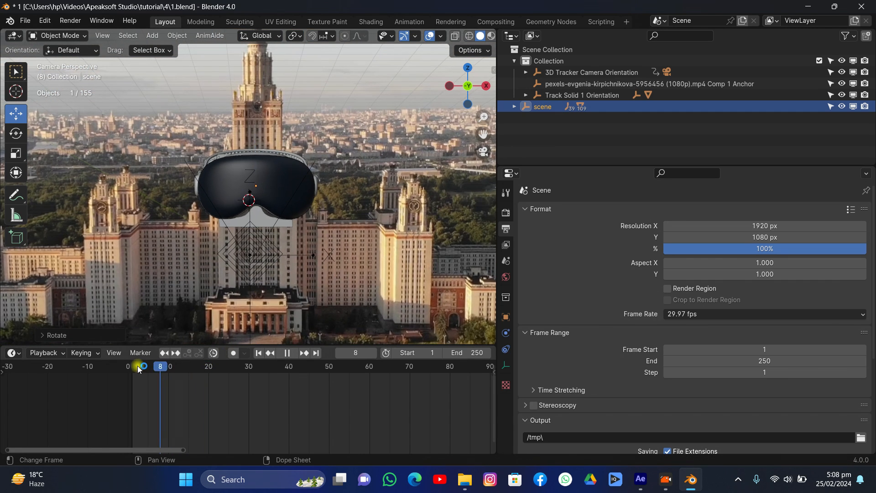
{"action": "key", "text": "space"}
{"action": "key", "text": "space"}
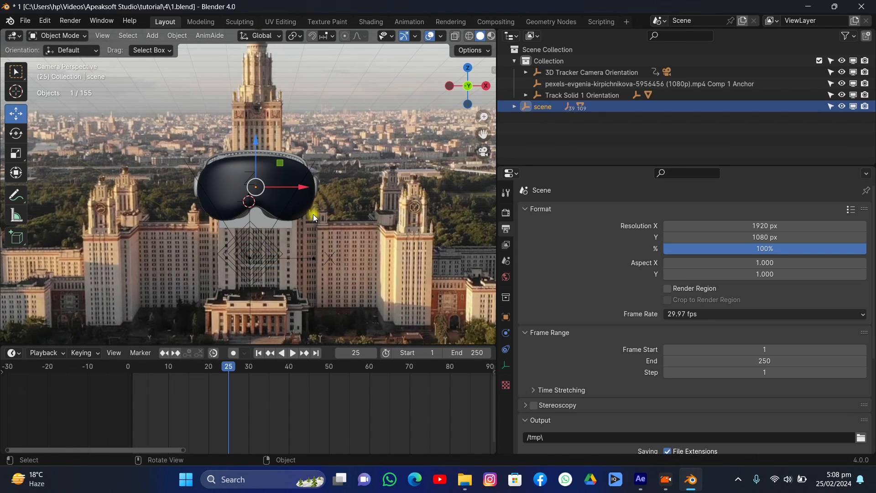
Turn the headset side-on around global Z and roll it slightly in the camera view.
{"action": "key", "text": "r"}
{"action": "key", "text": "z"}
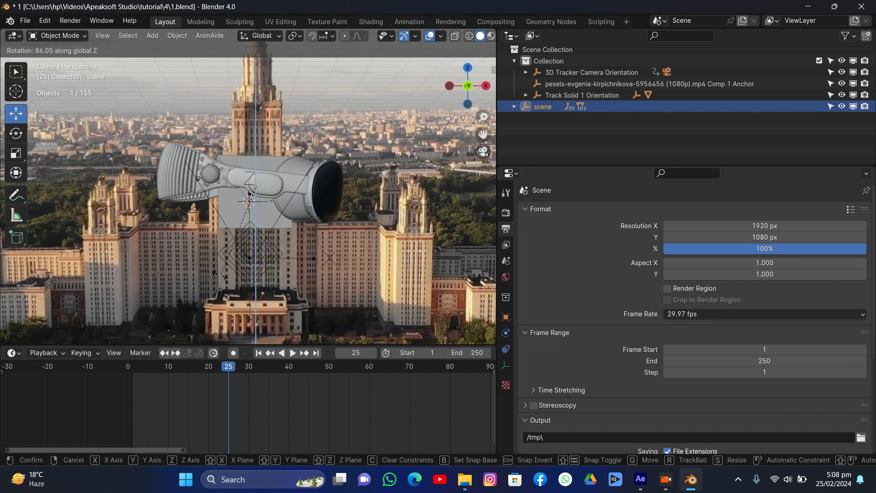
{"action": "left_click", "coordinate": [207, 269]}
{"action": "key", "text": "r"}
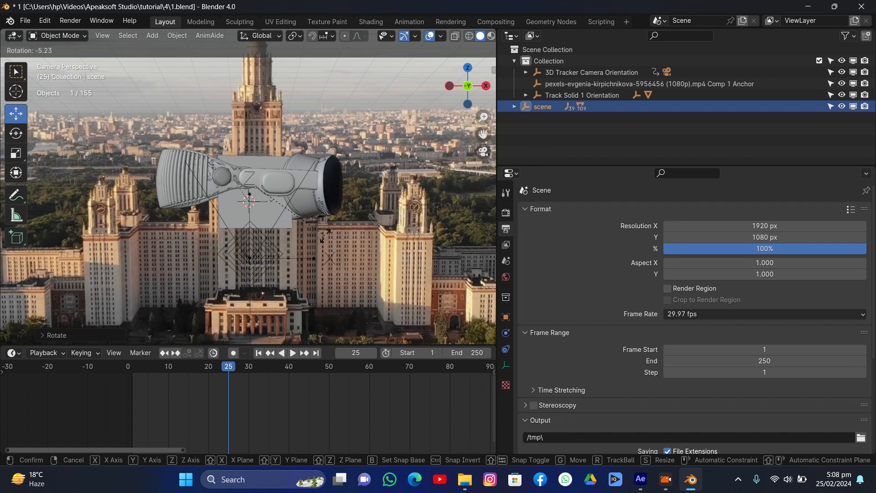
{"action": "left_click", "coordinate": [293, 238]}
Shift the headset about 0.82 m along X and rotate it about -1.8° in the view and about -49° around global Z.
{"action": "key", "text": "g"}
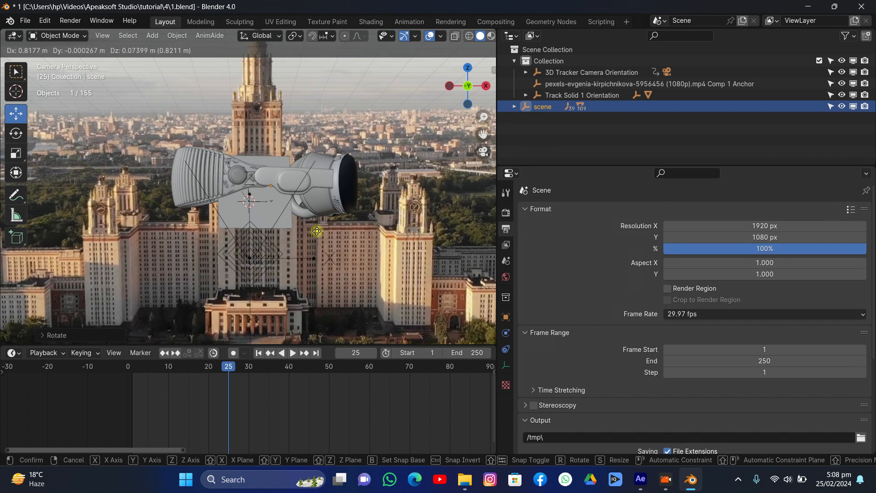
{"action": "left_click", "coordinate": [316, 232]}
{"action": "key", "text": "r"}
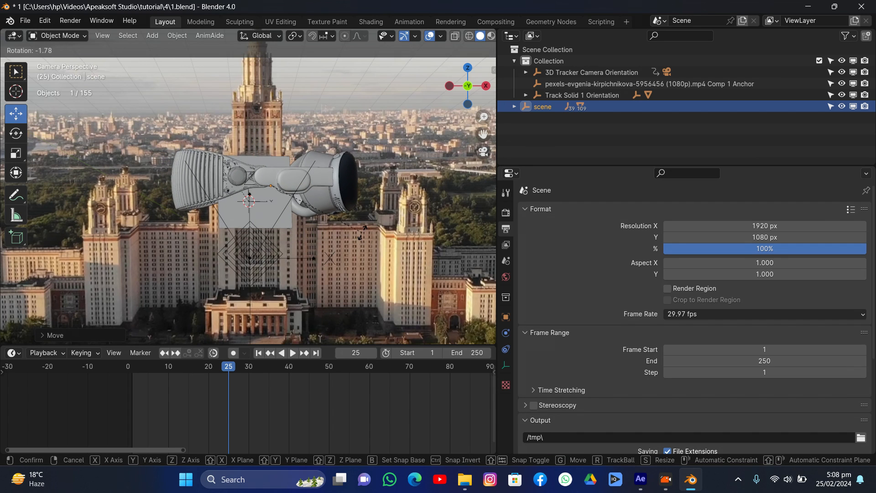
{"action": "left_click", "coordinate": [362, 233]}
{"action": "key", "text": "r"}
{"action": "key", "text": "z"}
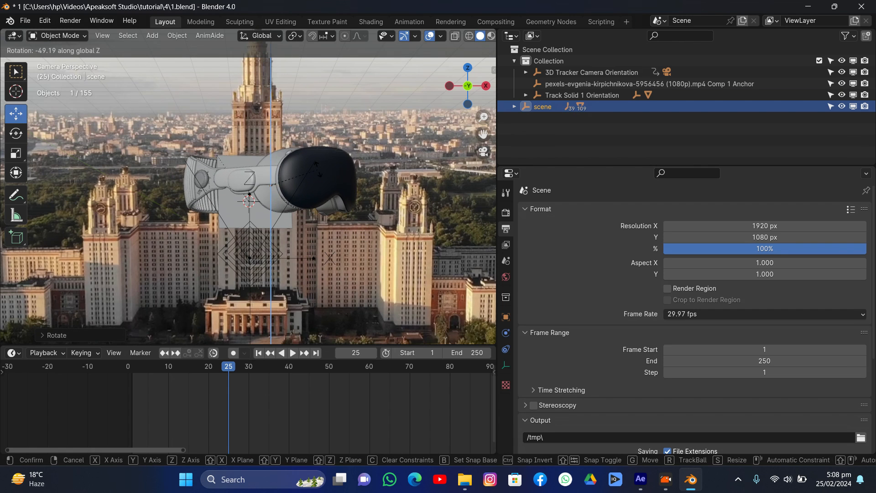
{"action": "left_click", "coordinate": [318, 171]}
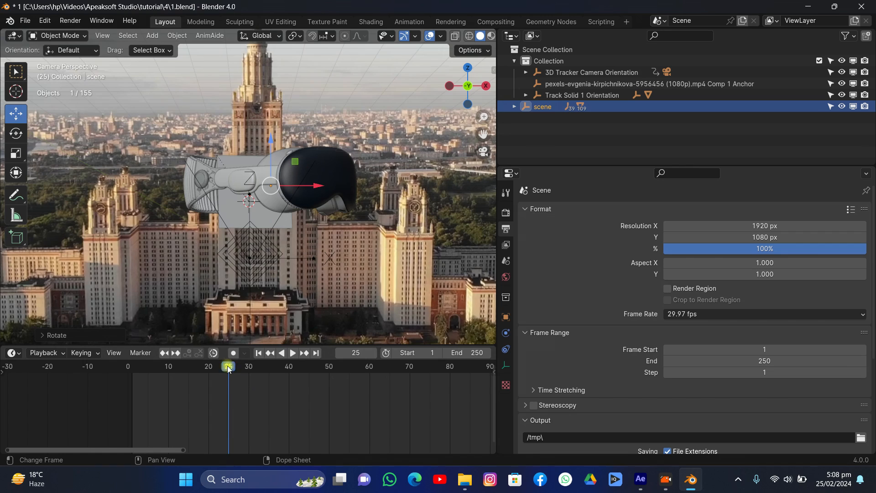
Play back the full 250-frame range to check the angled headset's tracking on the tower, stopping at frame 40.
{"action": "left_click_drag", "start_coordinate": [228, 368], "coordinate": [161, 369]}
{"action": "key", "text": "space"}
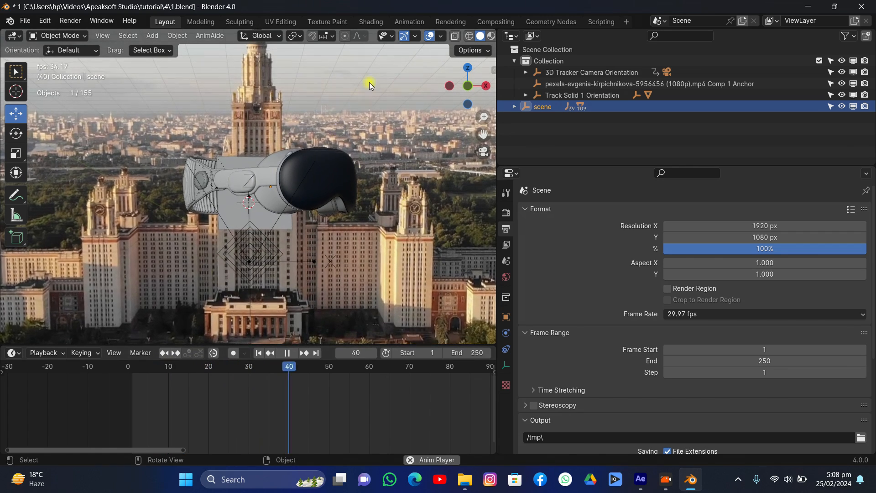
{"action": "left_click", "coordinate": [406, 71]}
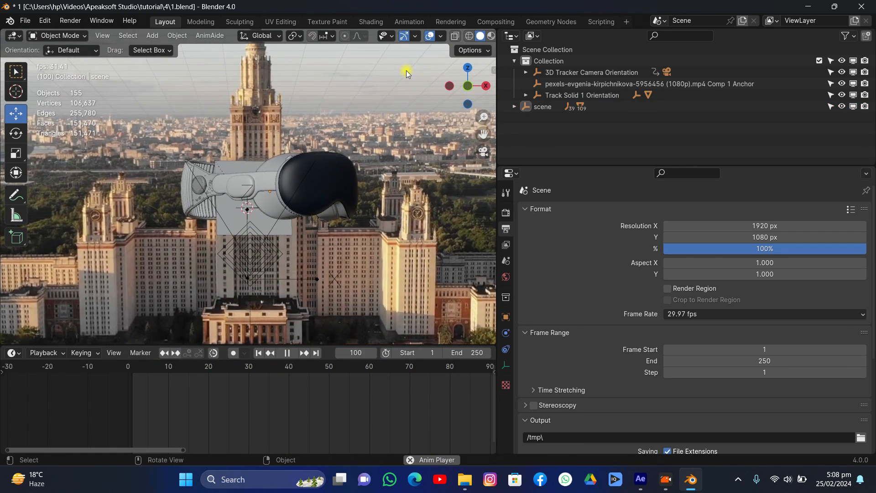
{"action": "scroll", "coordinate": [224, 412], "scroll_direction": "down", "scroll_amount": 3}
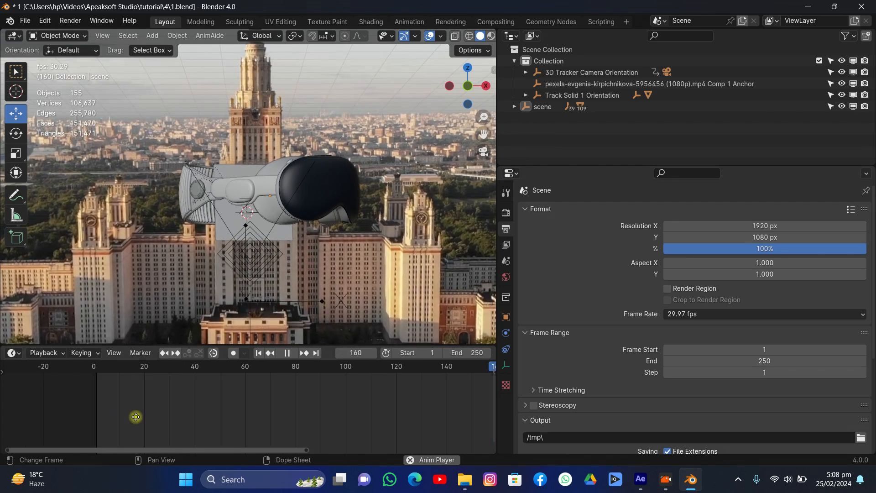
{"action": "scroll", "coordinate": [151, 409], "scroll_direction": "down", "scroll_amount": 6}
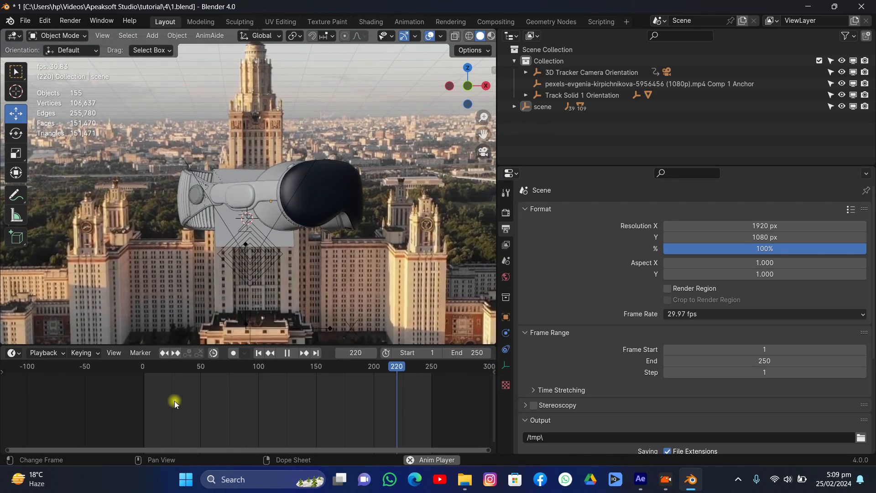
{"action": "middle_click_drag", "start_coordinate": [175, 402], "coordinate": [155, 396]}
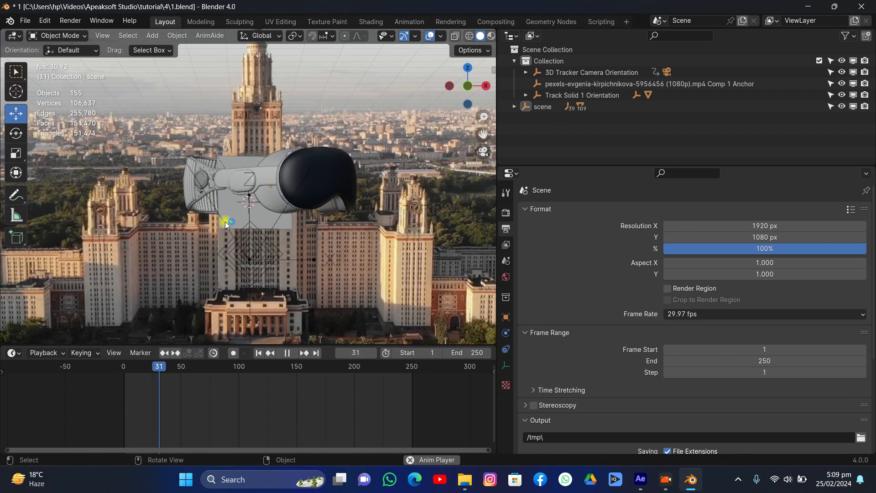
{"action": "key", "text": "space"}
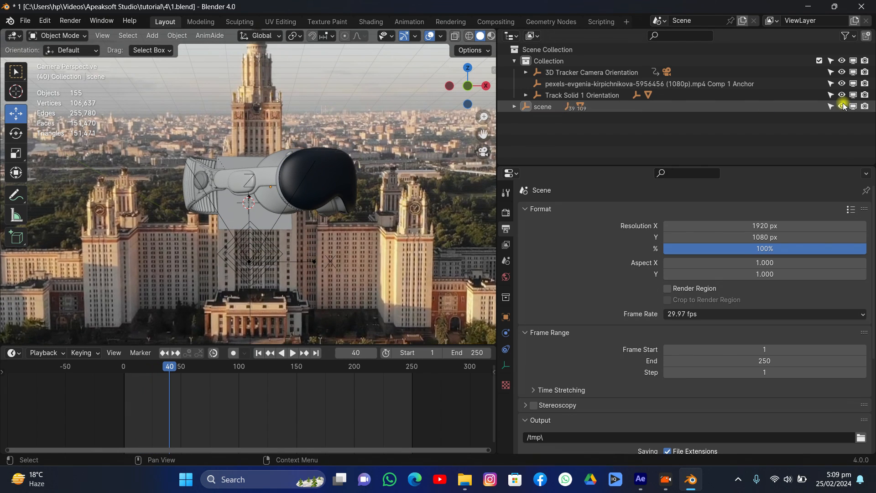
{"action": "left_click", "coordinate": [549, 109]}
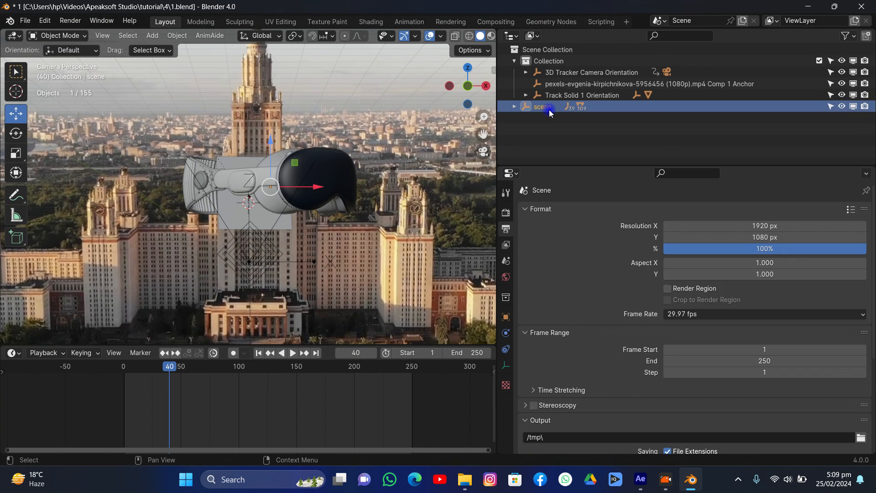
{"action": "left_click", "coordinate": [514, 107]}
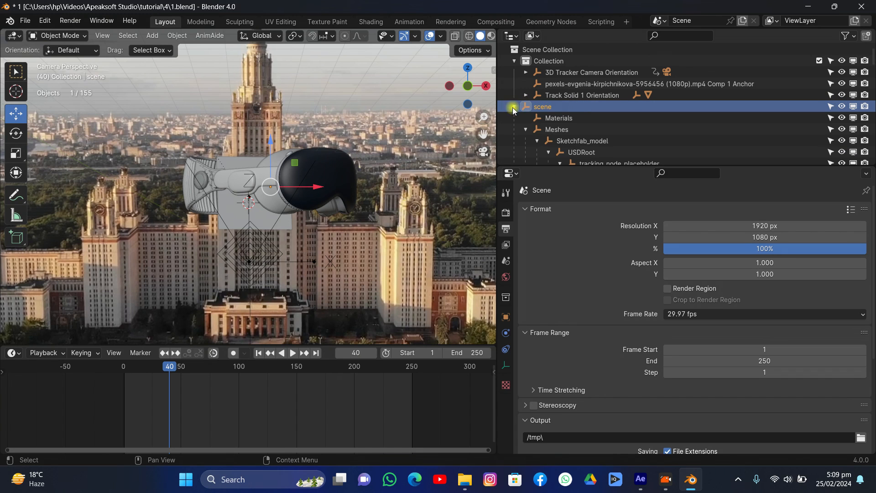
{"action": "left_click_drag", "start_coordinate": [872, 58], "coordinate": [867, 193]}
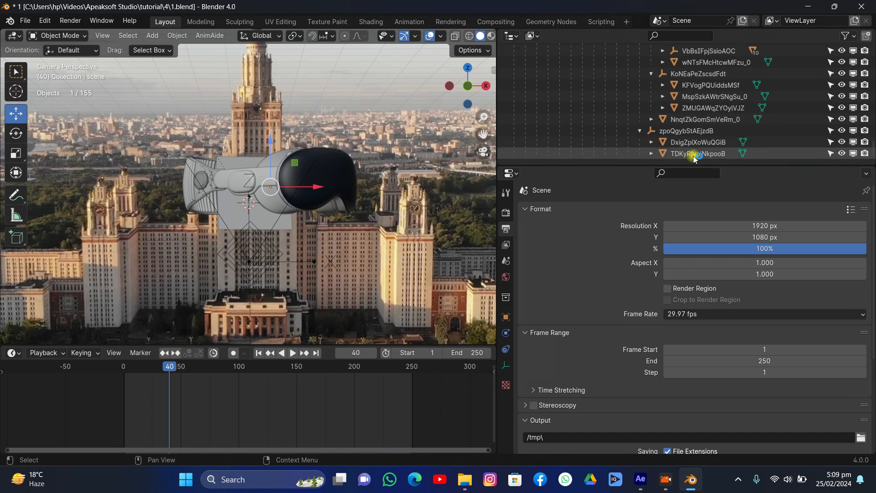
{"action": "left_click", "coordinate": [692, 155], "text": "shift"}
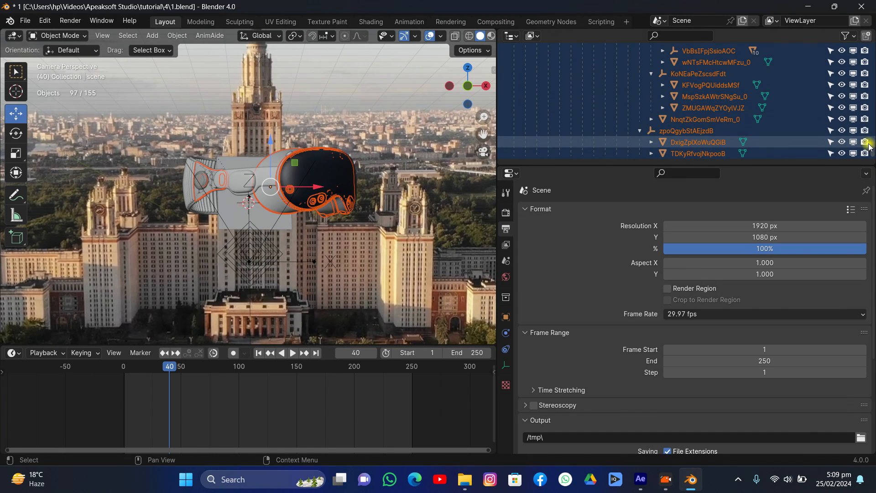
{"action": "left_click_drag", "start_coordinate": [873, 149], "coordinate": [874, 24]}
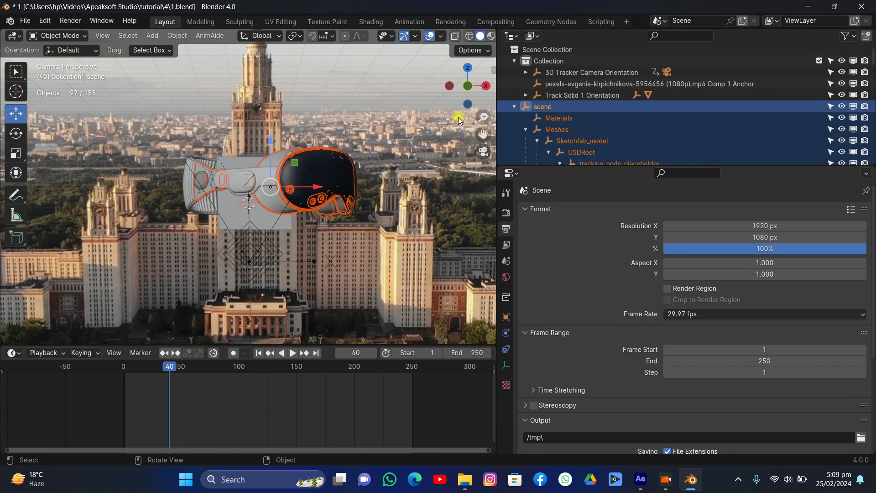
{"action": "left_click", "coordinate": [514, 107]}
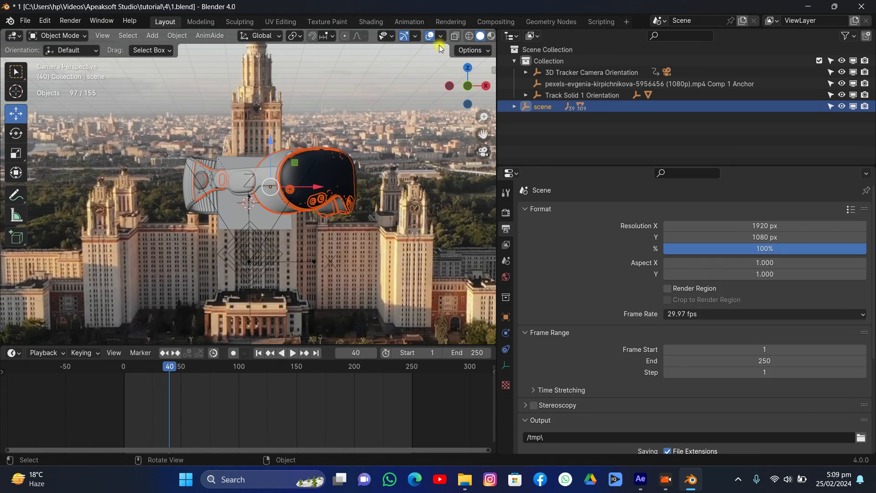
{"action": "left_click", "coordinate": [524, 127]}
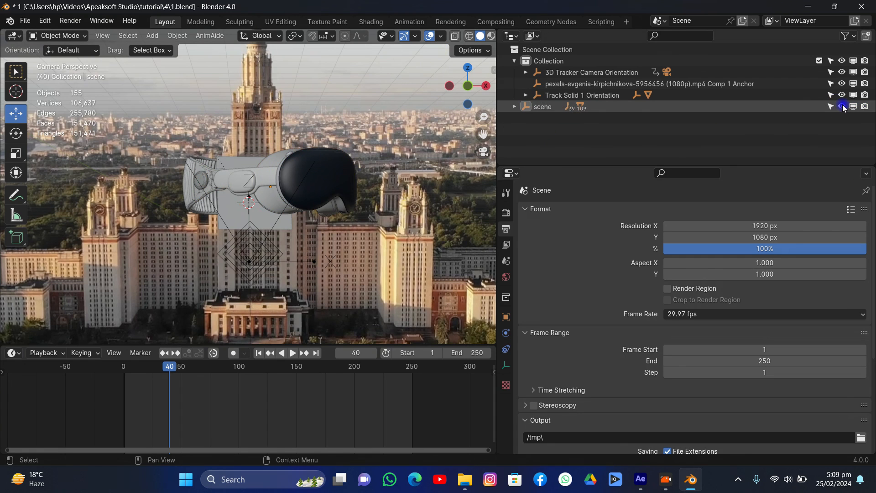
Select the headset's full "scene" hierarchy and move it into a new collection named Collection 2.
{"action": "left_click", "coordinate": [533, 108]}
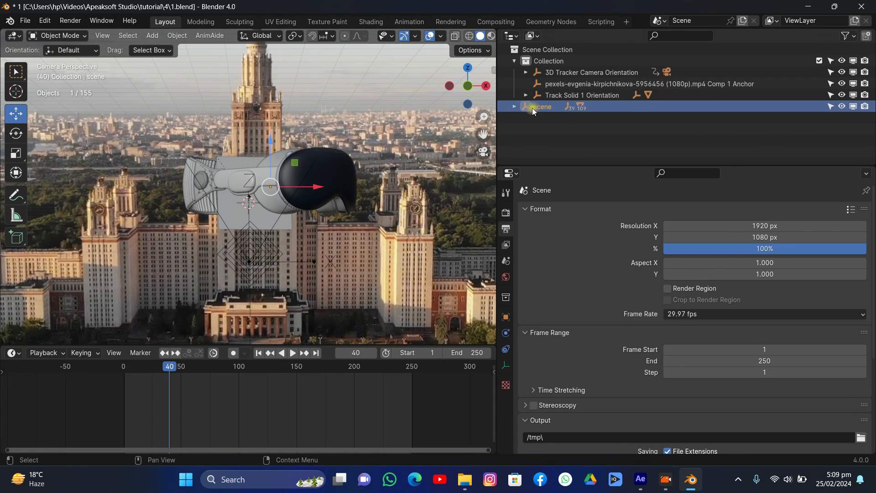
{"action": "left_click", "coordinate": [508, 107]}
{"action": "right_click", "coordinate": [509, 108]}
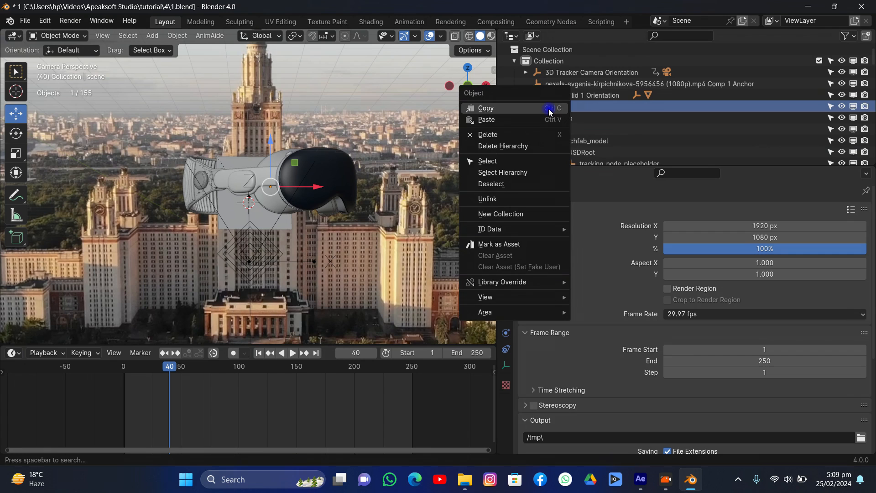
{"action": "left_click", "coordinate": [508, 173]}
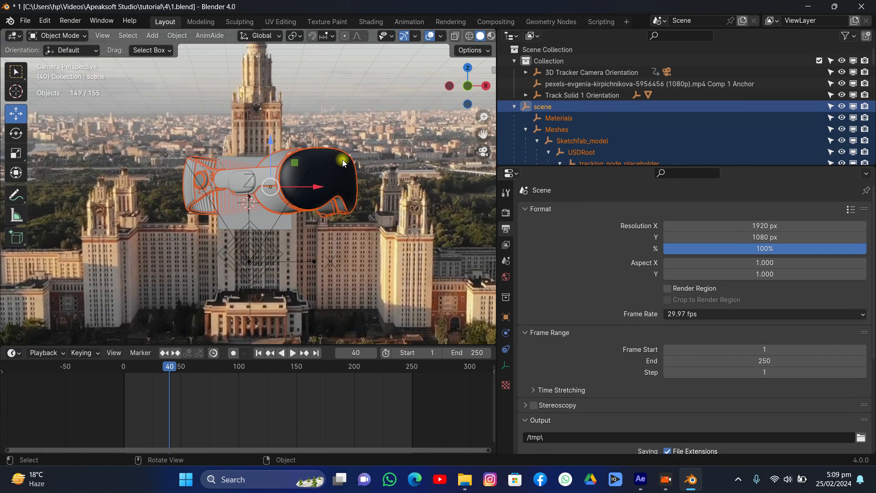
{"action": "key", "text": "m"}
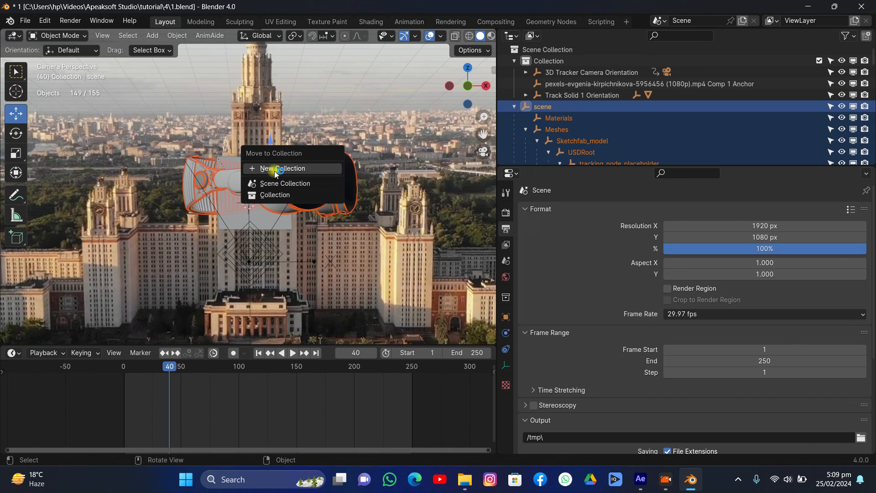
{"action": "left_click", "coordinate": [274, 173]}
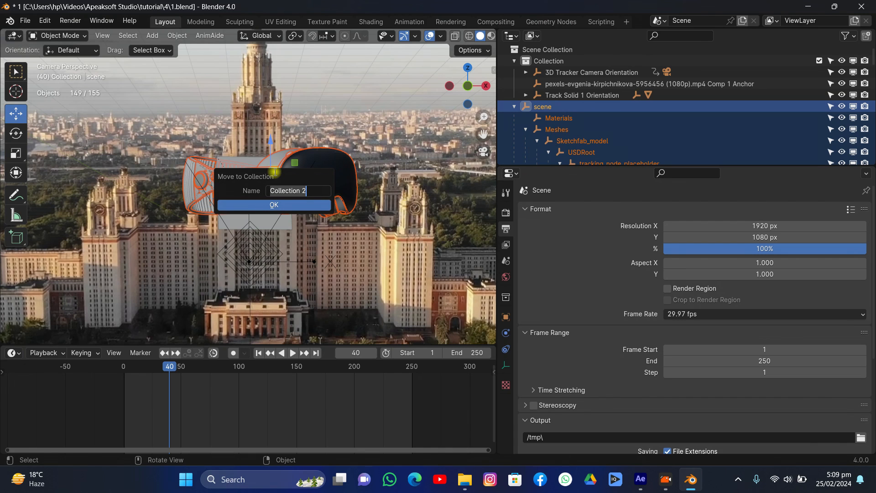
{"action": "left_click", "coordinate": [275, 206]}
{"action": "left_click", "coordinate": [514, 106]}
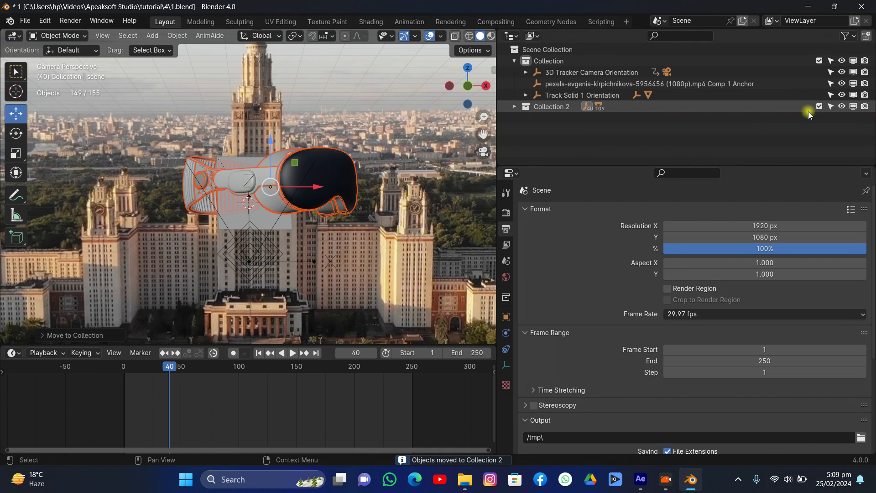
Toggle the viewport visibility of Collection 2 to test the grouping, leaving the headset hidden.
{"action": "left_click", "coordinate": [842, 106]}
{"action": "left_click", "coordinate": [841, 107]}
{"action": "left_click", "coordinate": [842, 106]}
{"action": "left_click", "coordinate": [842, 107]}
{"action": "left_click", "coordinate": [842, 106]}
{"action": "left_click", "coordinate": [842, 106]}
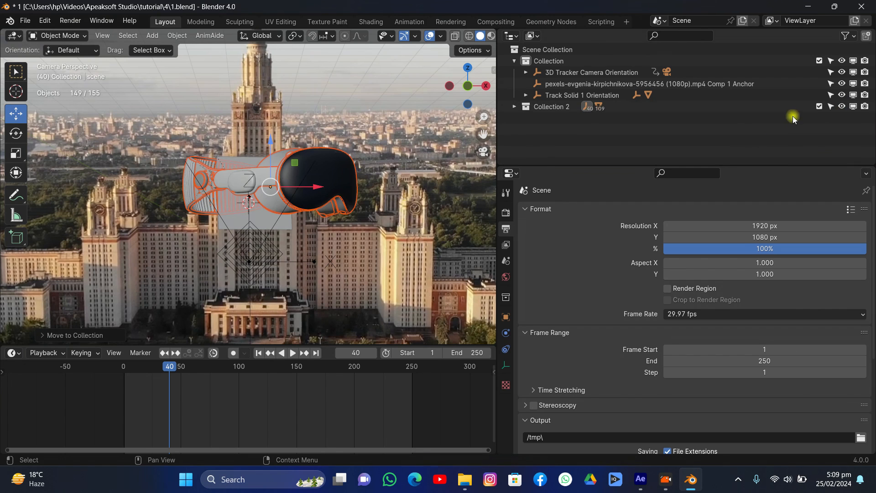
{"action": "left_click", "coordinate": [841, 106]}
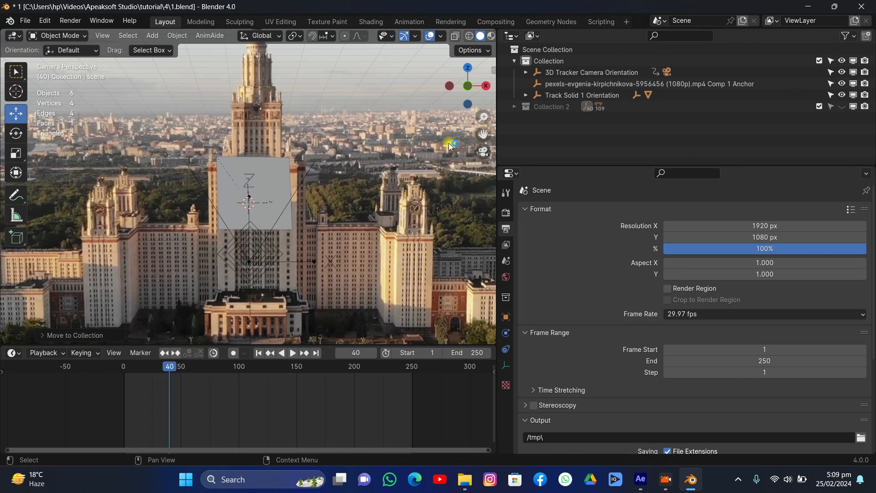
Find the Track Solid 1 plane inside its orientation and anchor-point hierarchy and hide it in the viewport.
{"action": "left_click", "coordinate": [276, 172]}
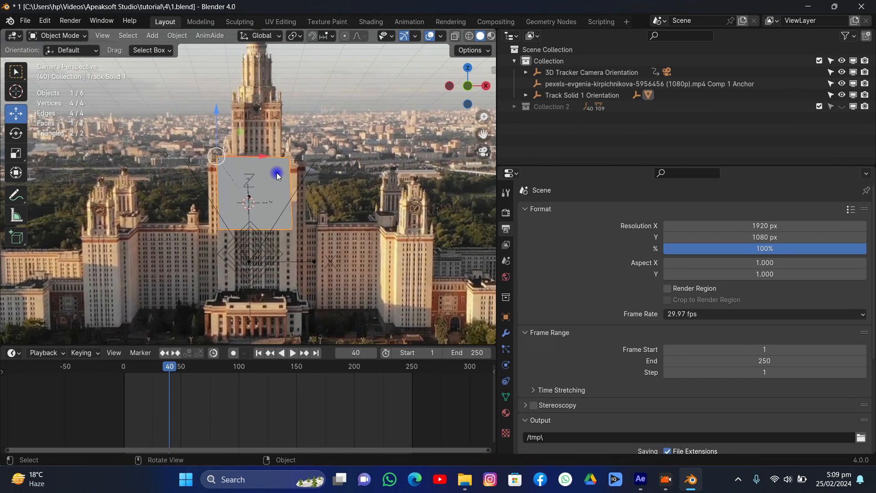
{"action": "left_click", "coordinate": [526, 95]}
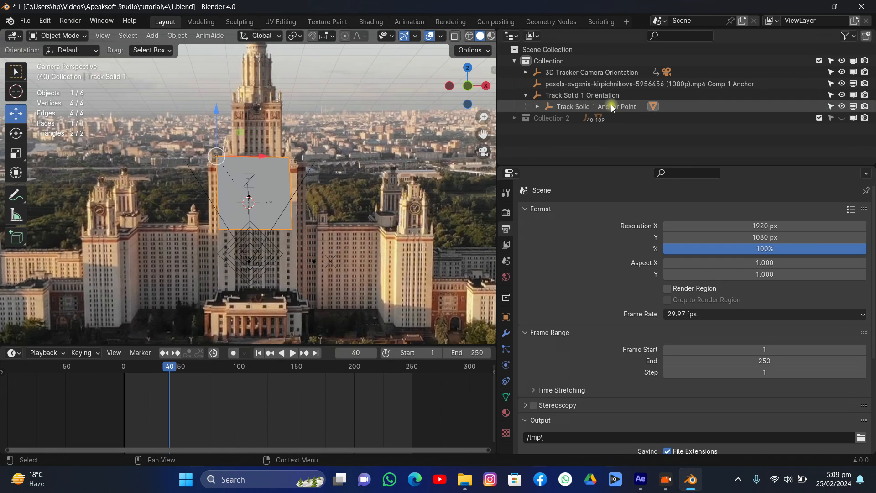
{"action": "left_click", "coordinate": [536, 107]}
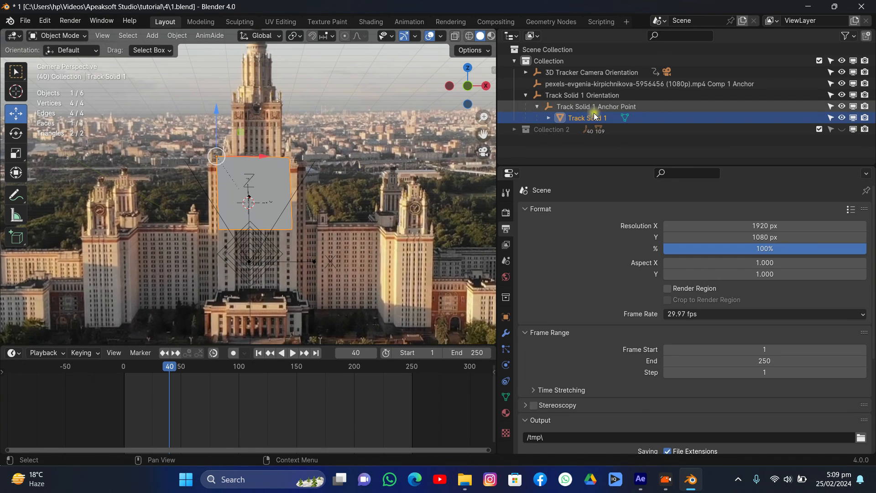
{"action": "left_click", "coordinate": [841, 118]}
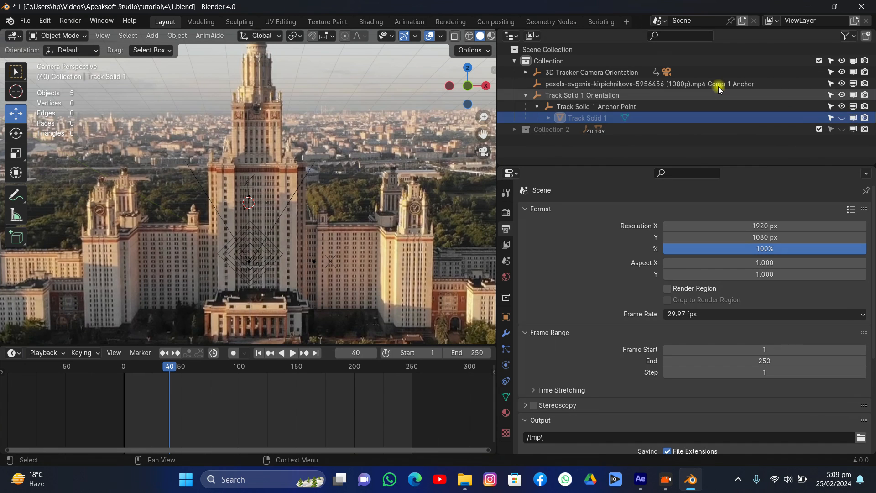
Add a cube mesh at the 3D cursor on the tower and scale it up by about 2.18.
{"action": "key", "text": "shift+a"}
{"action": "mouse_move", "coordinate": [241, 140]}
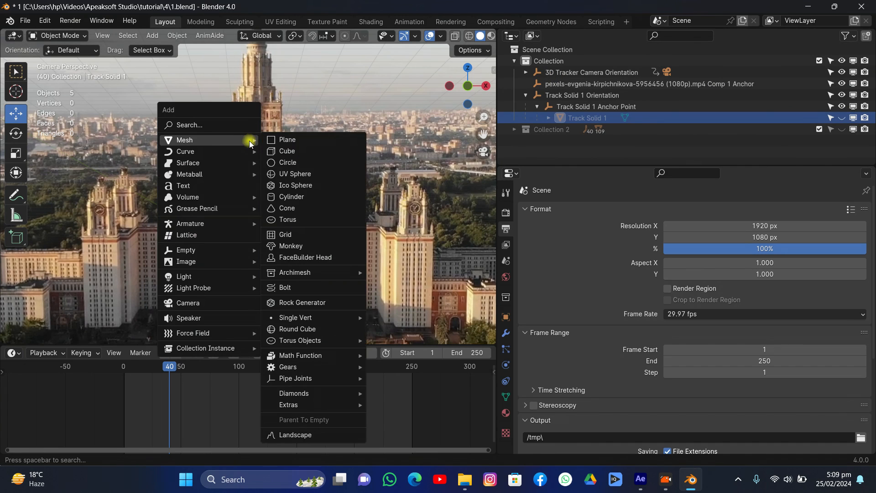
{"action": "left_click", "coordinate": [292, 151]}
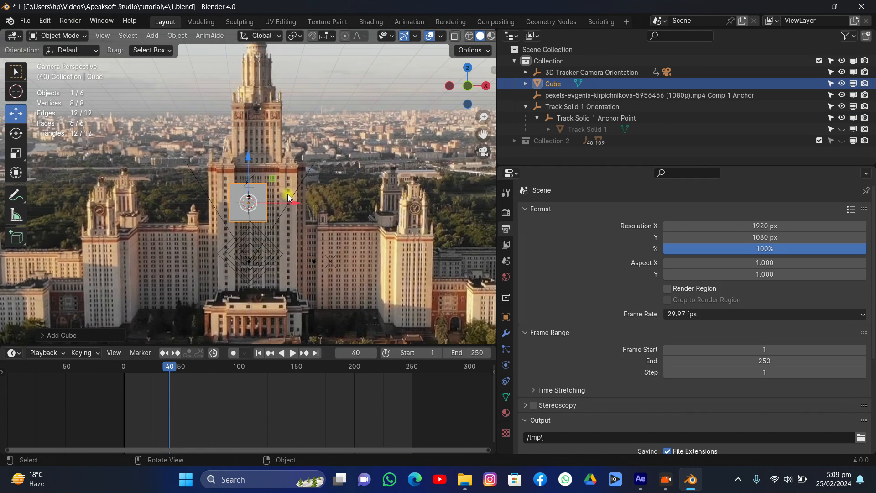
{"action": "key", "text": "s"}
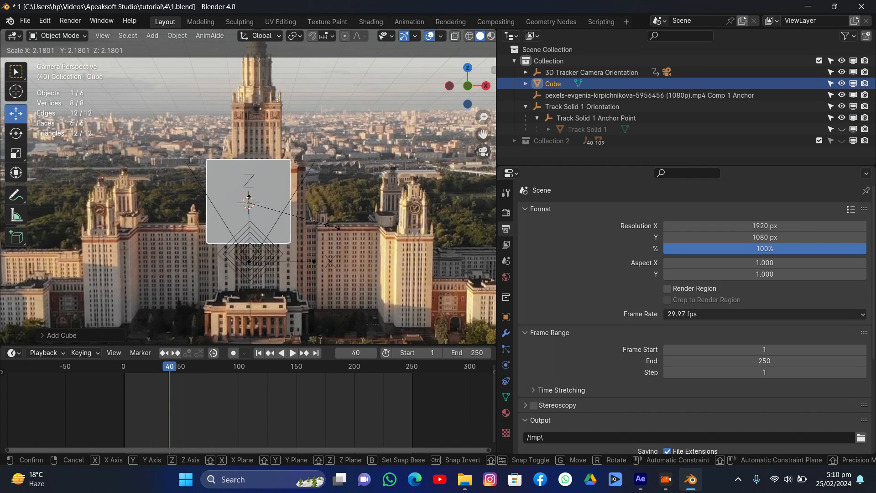
{"action": "left_click", "coordinate": [332, 227]}
Show the Track Solid 1 plane again and scale the cube down beside it in a perspective view outside the camera.
{"action": "left_click", "coordinate": [841, 129]}
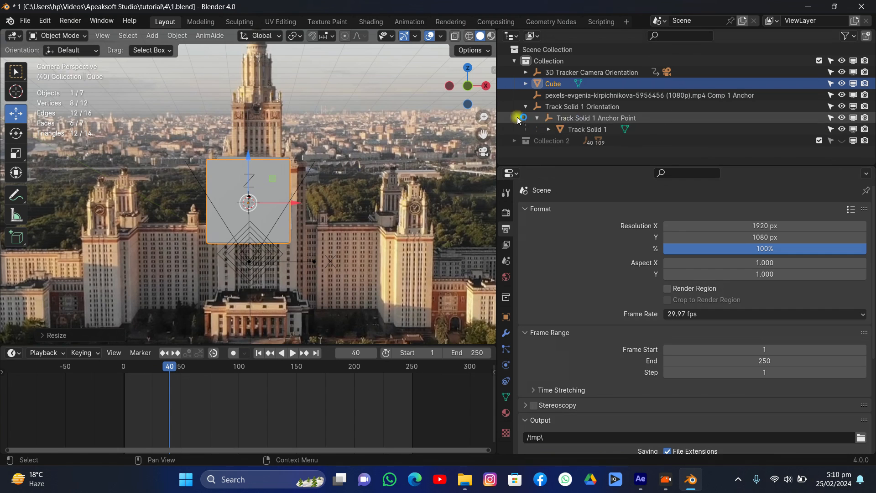
{"action": "left_click_drag", "start_coordinate": [467, 85], "coordinate": [741, 182]}
{"action": "key", "text": "s"}
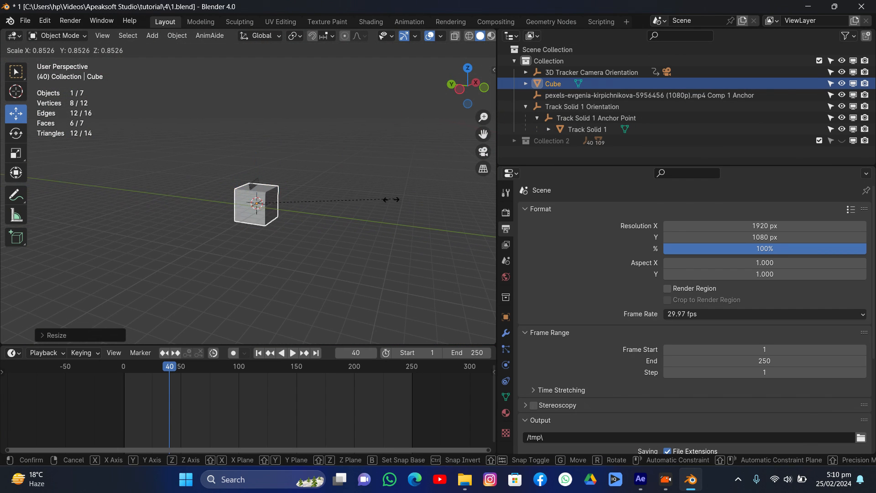
{"action": "left_click", "coordinate": [330, 191]}
Tilt the cube with two free trackball rotations in the left orthographic view, using the slanted Track Solid 1 plane as reference.
{"action": "left_click", "coordinate": [459, 89]}
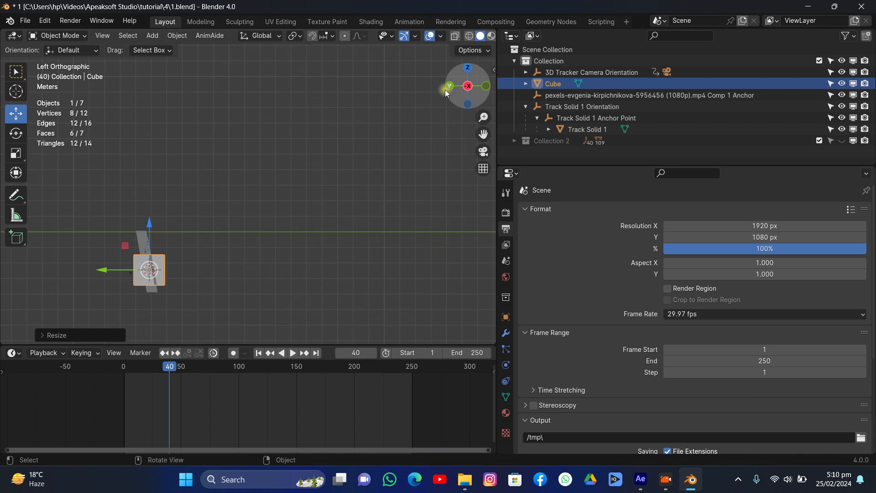
{"action": "scroll", "coordinate": [327, 137], "scroll_direction": "up", "scroll_amount": 2}
{"action": "left_click_drag", "start_coordinate": [482, 133], "coordinate": [654, 15]}
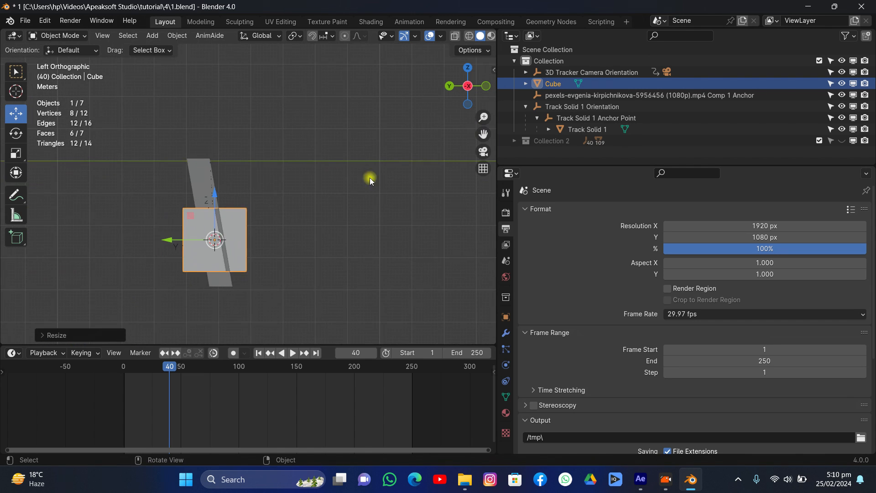
{"action": "scroll", "coordinate": [285, 225], "scroll_direction": "up", "scroll_amount": 1}
{"action": "key", "text": "r"}
{"action": "key", "text": "r"}
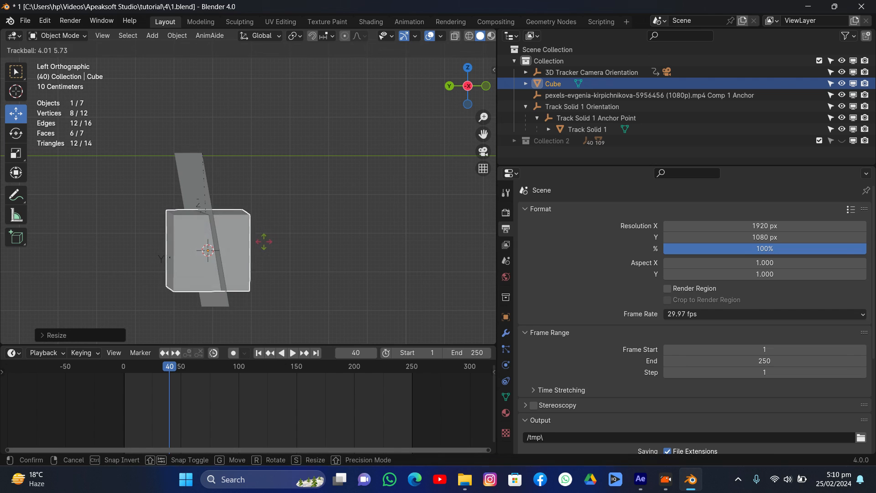
{"action": "left_click", "coordinate": [283, 249]}
{"action": "key", "text": "r"}
{"action": "key", "text": "r"}
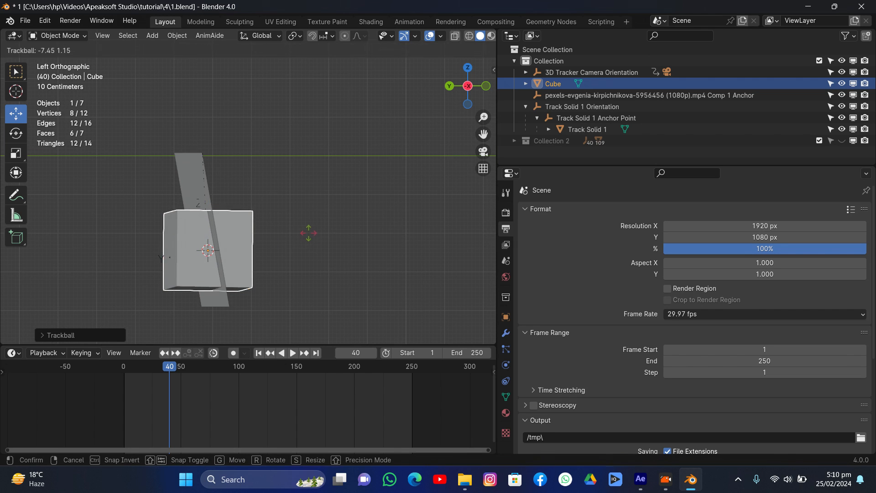
{"action": "left_click", "coordinate": [307, 234]}
Refine the cube's trackball tilt and rotate it in the left view to follow the slant of the tracked plane.
{"action": "key", "text": "r"}
{"action": "key", "text": "r"}
{"action": "left_click", "coordinate": [316, 264]}
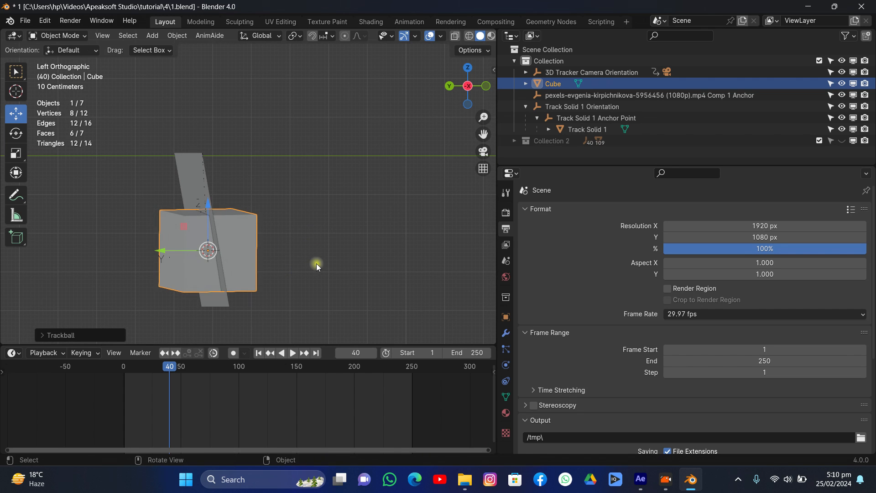
{"action": "key", "text": "r"}
{"action": "key", "text": "r"}
{"action": "left_click", "coordinate": [318, 258]}
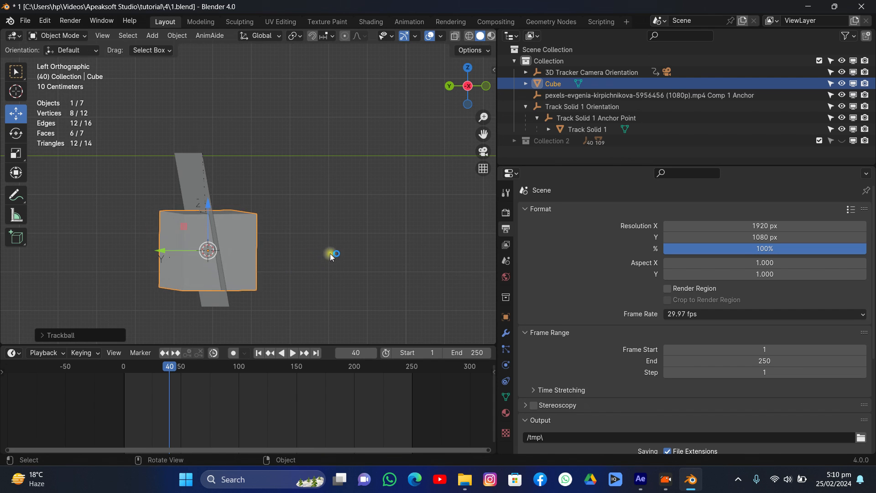
{"action": "key", "text": "r"}
{"action": "left_click", "coordinate": [333, 234]}
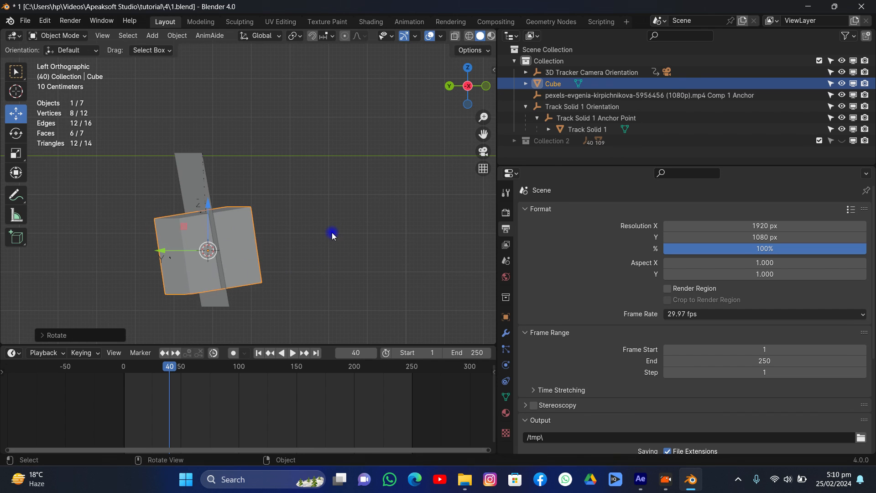
In the back orthographic view, adjust the cube's trackball rotation and move it towards the centre of the tracked plane.
{"action": "left_click", "coordinate": [450, 86]}
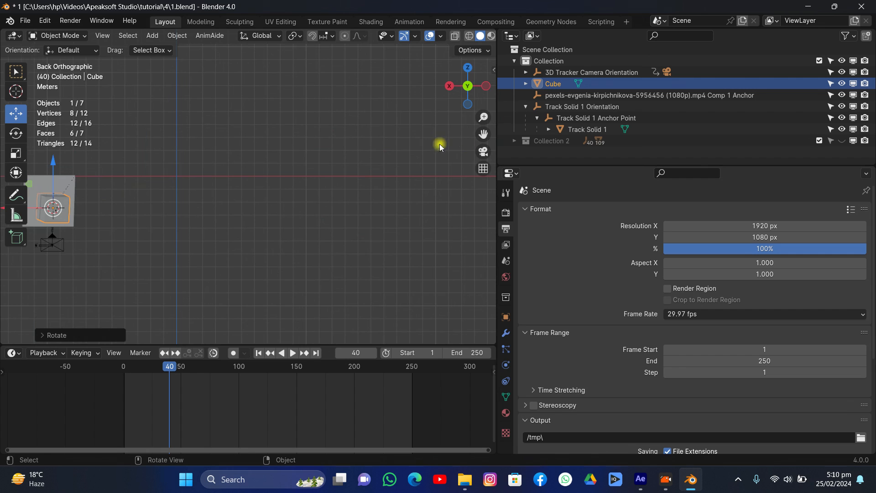
{"action": "left_click_drag", "start_coordinate": [483, 134], "coordinate": [205, 139]}
{"action": "scroll", "coordinate": [305, 189], "scroll_direction": "up", "scroll_amount": 4}
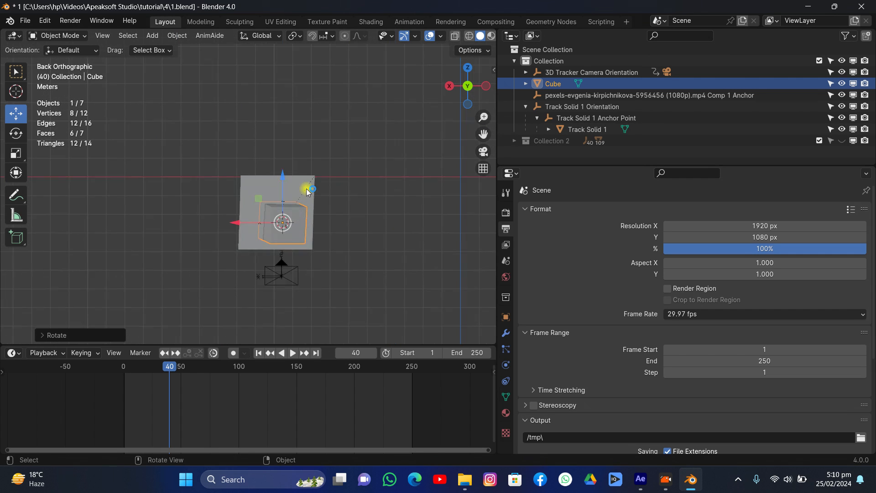
{"action": "key", "text": "r"}
{"action": "key", "text": "r"}
{"action": "left_click", "coordinate": [360, 240]}
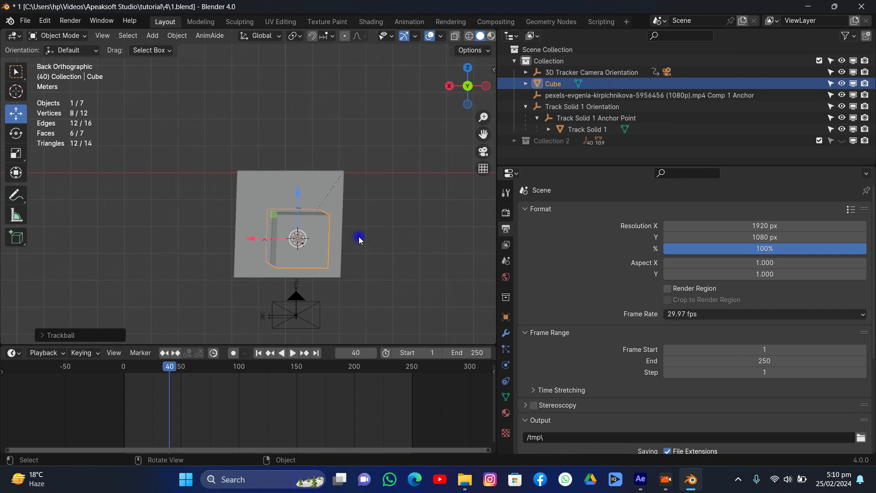
{"action": "key", "text": "g"}
{"action": "left_click", "coordinate": [341, 221]}
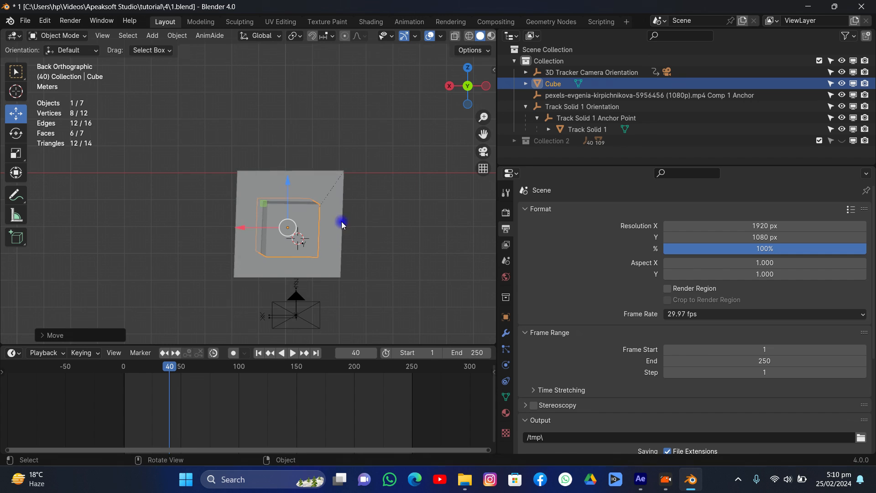
In the top orthographic view, rotate the cube by about 1.5° to follow the direction of the Track Solid 1 plane.
{"action": "left_click_drag", "start_coordinate": [458, 85], "coordinate": [163, 86]}
{"action": "left_click", "coordinate": [466, 79]}
{"action": "scroll", "coordinate": [346, 131], "scroll_direction": "up", "scroll_amount": 3}
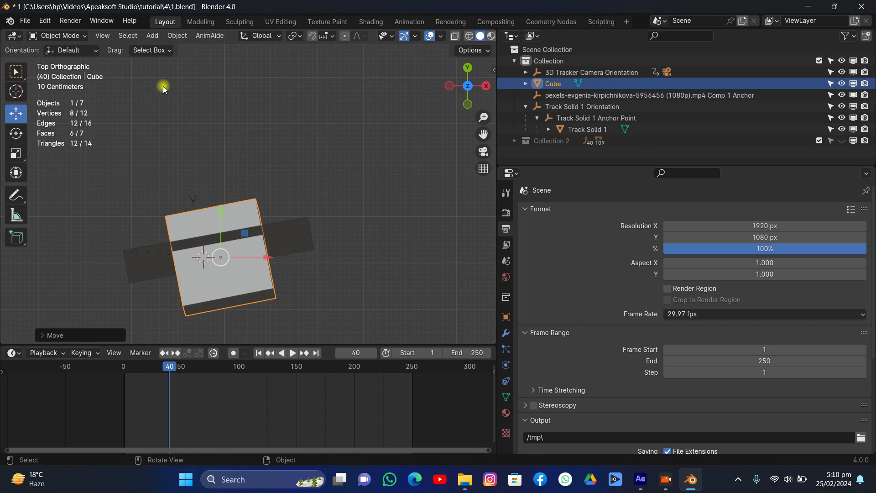
{"action": "key", "text": "r"}
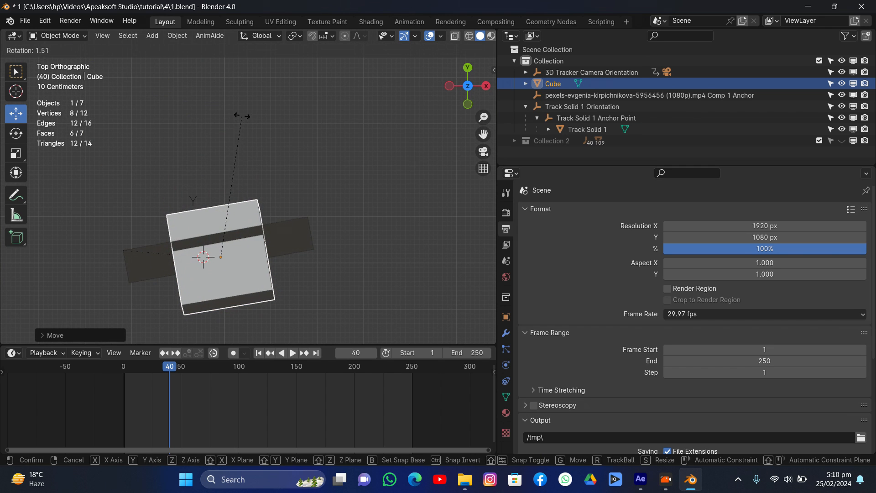
{"action": "left_click", "coordinate": [244, 115]}
{"action": "key", "text": "r"}
{"action": "key", "text": "Escape"}
Switch the transform orientation to Local, rotate the cube about its local X axis and move it along local Y across the tracked plane.
{"action": "left_click", "coordinate": [261, 36]}
{"action": "left_click", "coordinate": [255, 82]}
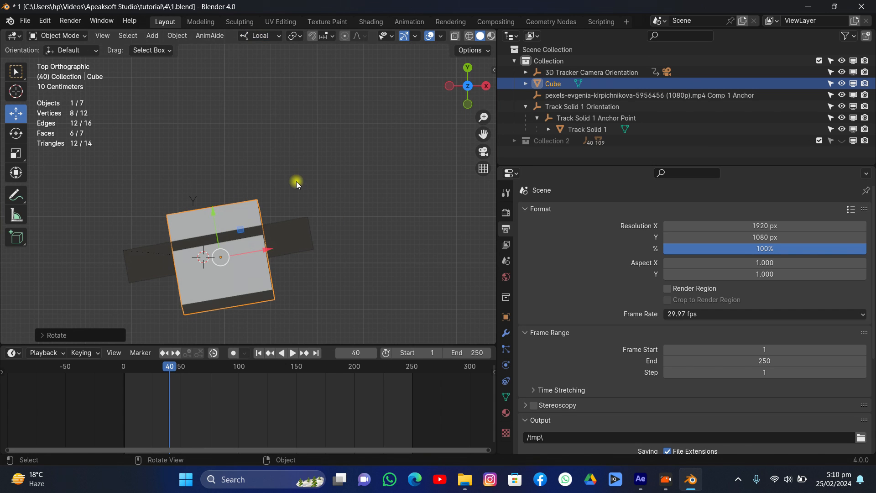
{"action": "key", "text": "r"}
{"action": "key", "text": "x"}
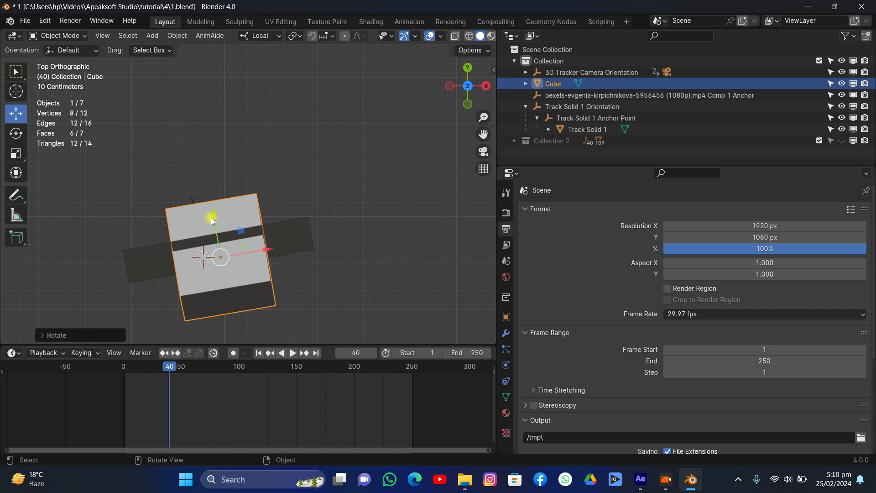
{"action": "left_click_drag", "start_coordinate": [211, 221], "coordinate": [206, 196]}
Rotate the cube by about 1° around its local Z axis in the top view.
{"action": "key", "text": "r"}
{"action": "key", "text": "super"}
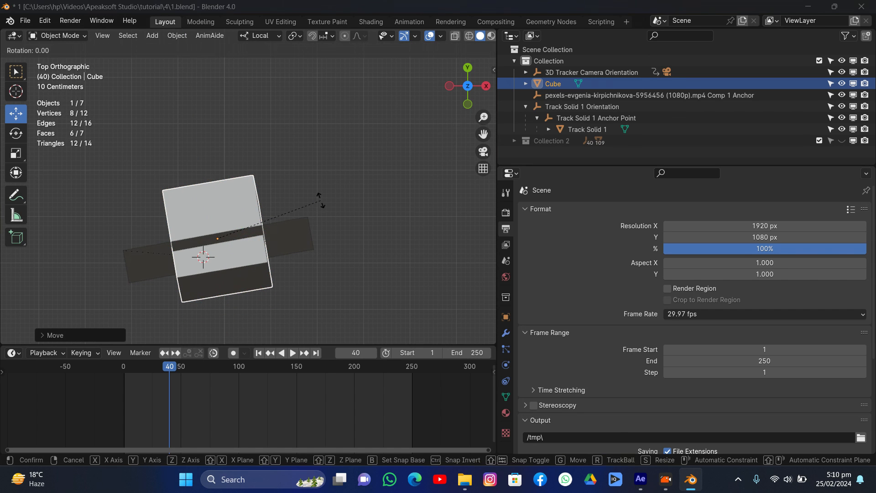
{"action": "type", "text": "z"}
{"action": "key", "text": "BackSpace"}
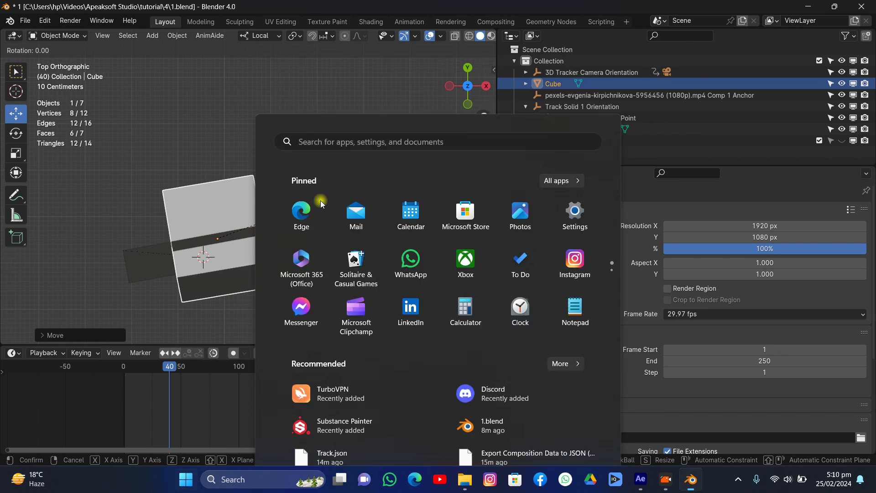
{"action": "key", "text": "Escape"}
{"action": "key", "text": "z"}
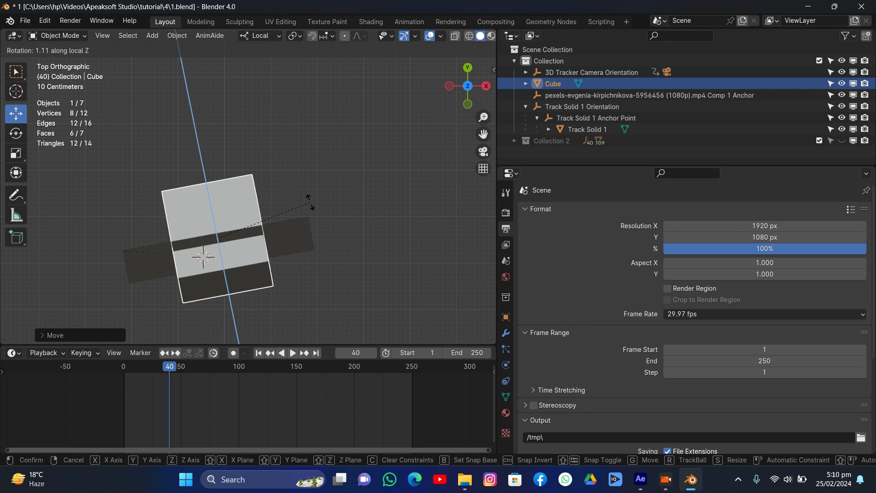
{"action": "left_click", "coordinate": [311, 199]}
In the left orthographic view, rotate the cube around its local X axis to match the plane's slant.
{"action": "left_click_drag", "start_coordinate": [448, 96], "coordinate": [462, 85]}
{"action": "left_click", "coordinate": [461, 85]}
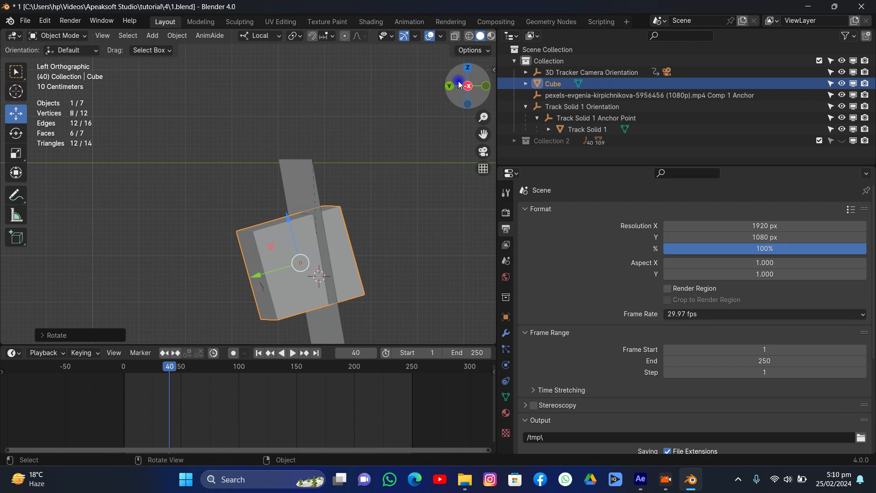
{"action": "key", "text": "r"}
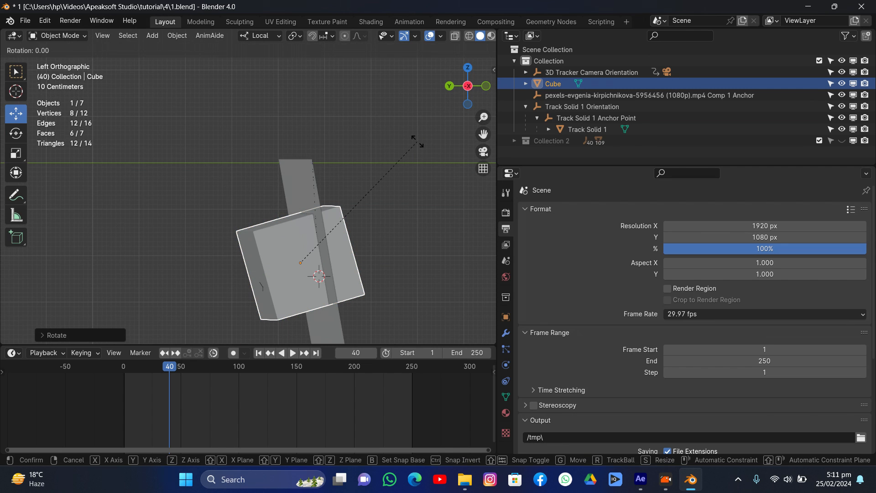
{"action": "key", "text": "x"}
{"action": "left_click", "coordinate": [425, 152]}
{"action": "left_click_drag", "start_coordinate": [462, 88], "coordinate": [275, 185]}
{"action": "scroll", "coordinate": [391, 160], "scroll_direction": "down", "scroll_amount": 6}
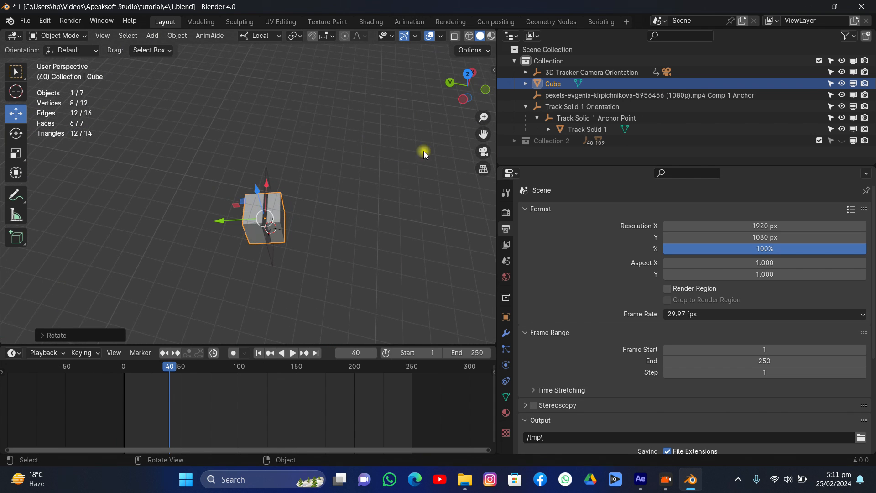
In the camera view, clear the cube's rotation and scale it up until it covers the Track Solid 1 plane.
{"action": "left_click", "coordinate": [483, 151]}
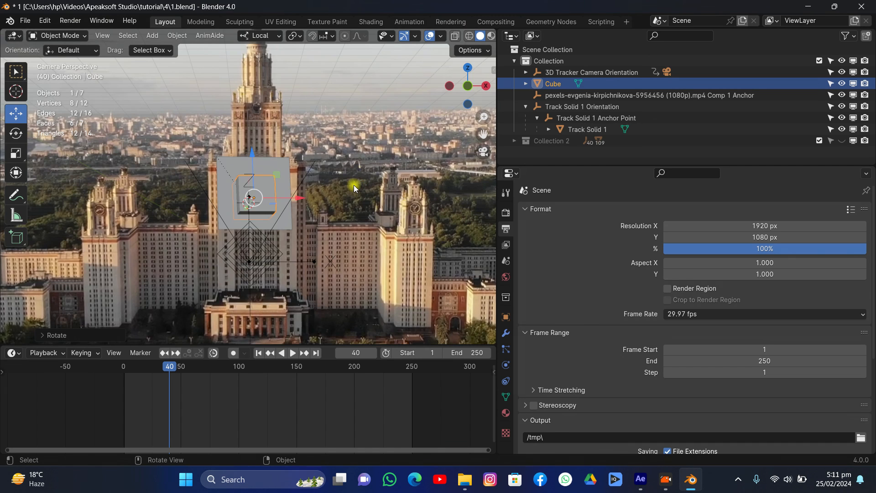
{"action": "scroll", "coordinate": [354, 185], "scroll_direction": "up", "scroll_amount": 3}
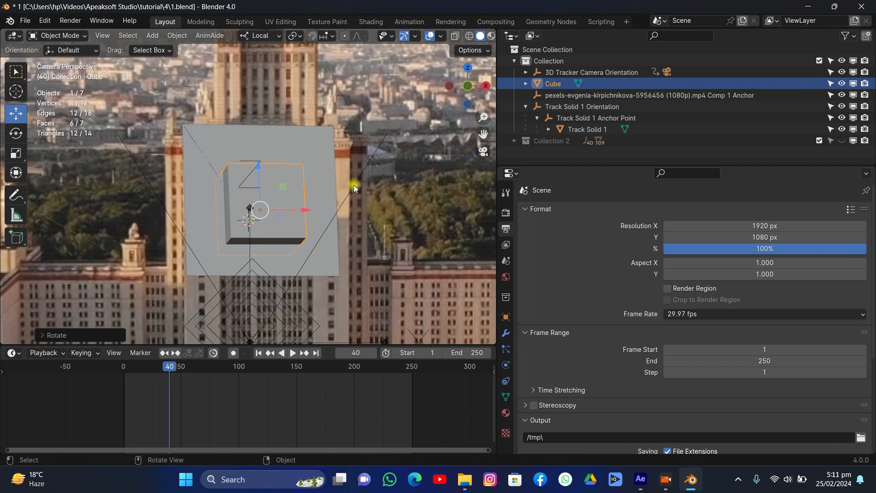
{"action": "key", "text": "alt+r"}
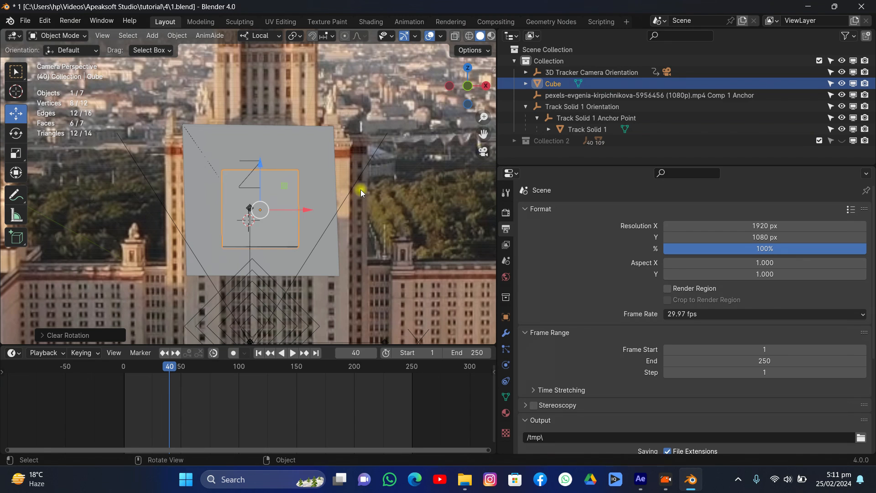
{"action": "key", "text": "s"}
{"action": "left_click", "coordinate": [22, 199]}
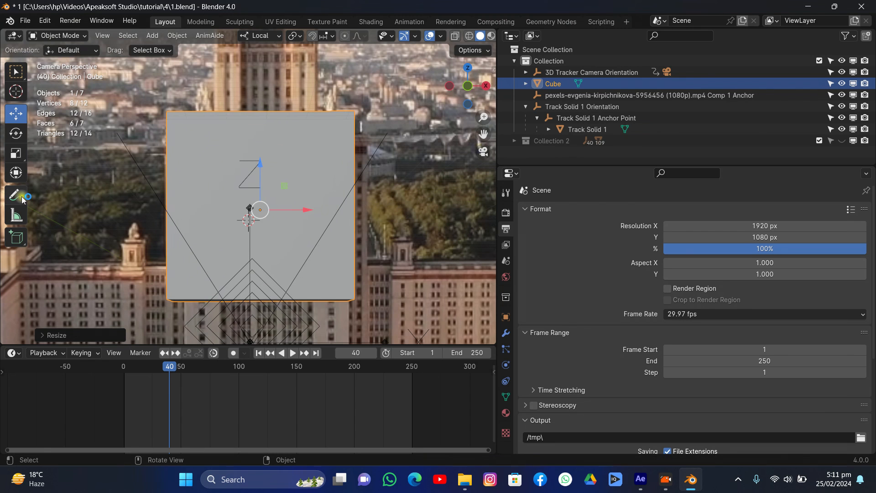
Move the cube down about 0.33 m over the tower and widen it along its local X axis by about 1.09.
{"action": "scroll", "coordinate": [270, 195], "scroll_direction": "down", "scroll_amount": 2}
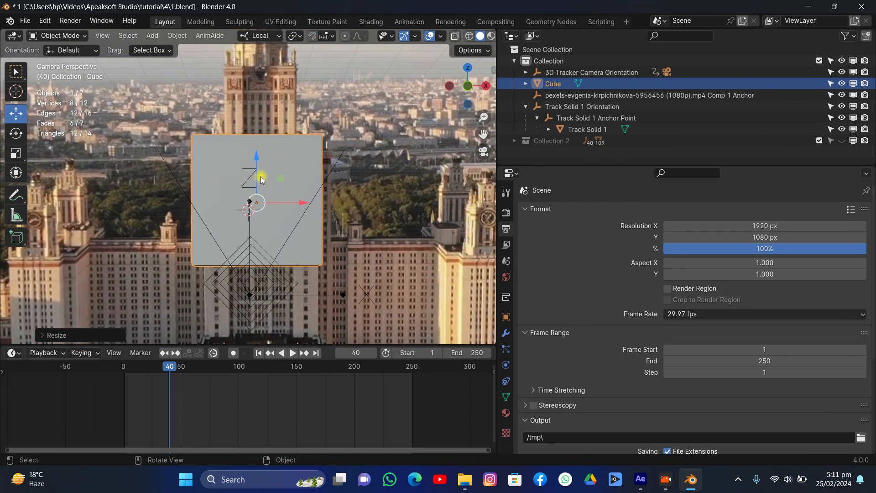
{"action": "key", "text": "g"}
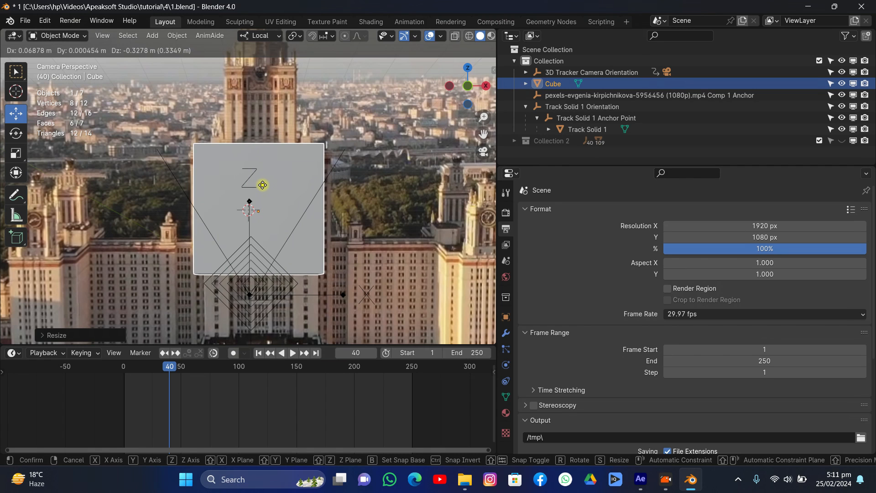
{"action": "left_click", "coordinate": [263, 184]}
{"action": "key", "text": "s"}
{"action": "key", "text": "x"}
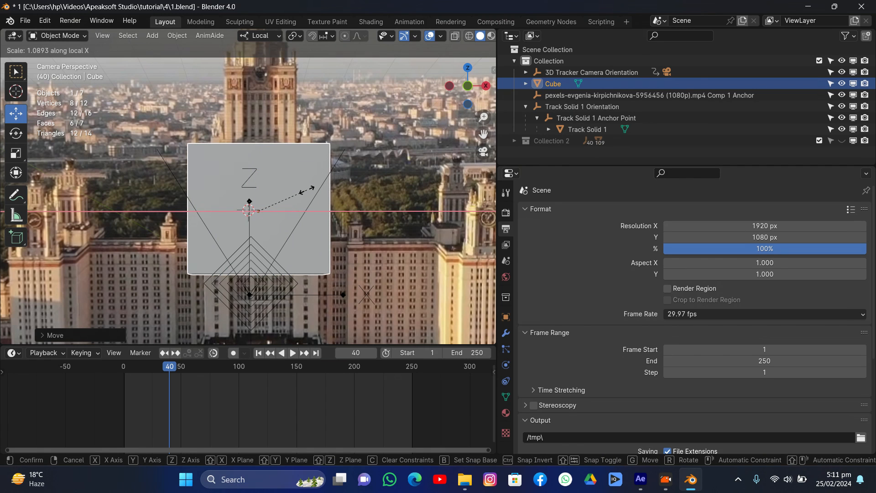
{"action": "left_click", "coordinate": [307, 191]}
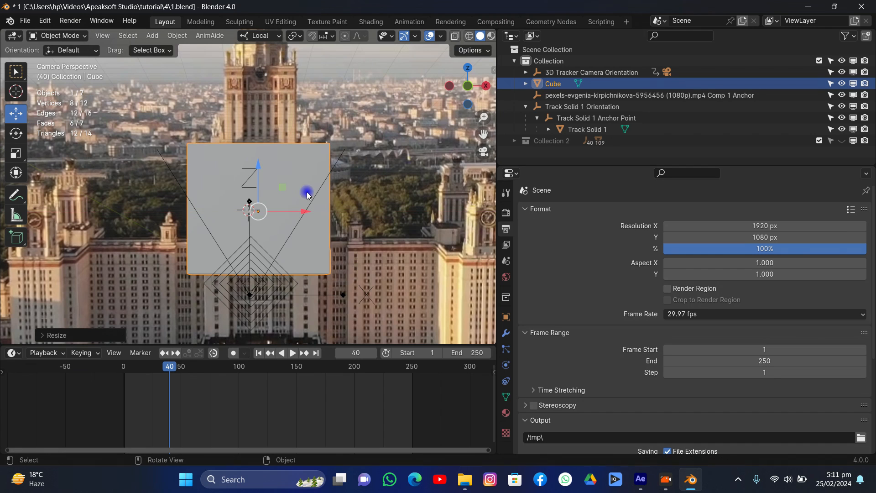
With X-ray on, fine-tune the cube's size and local X position against the tower block, and open its mesh in Edit Mode.
{"action": "left_click", "coordinate": [456, 38]}
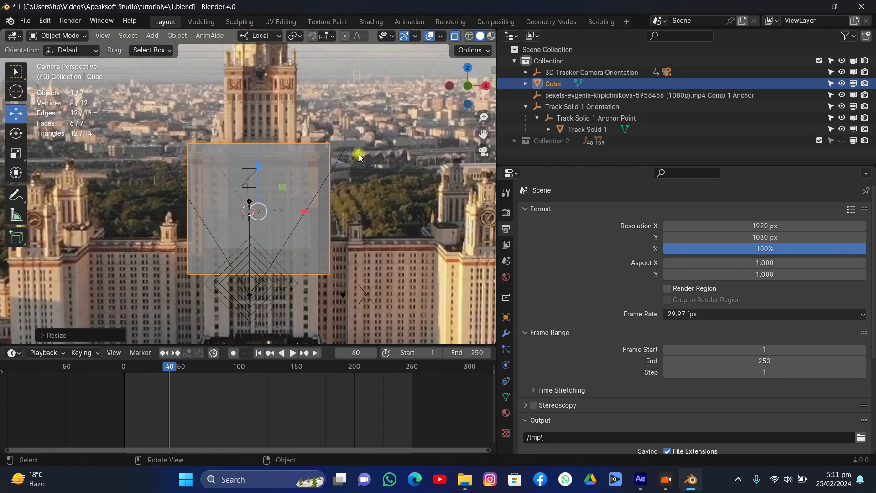
{"action": "scroll", "coordinate": [359, 153], "scroll_direction": "up", "scroll_amount": 2}
{"action": "key", "text": "s"}
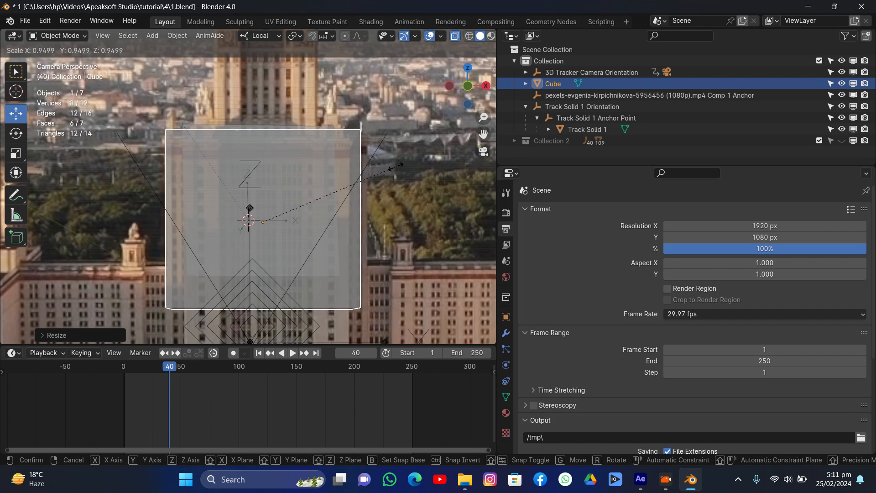
{"action": "left_click", "coordinate": [338, 184]}
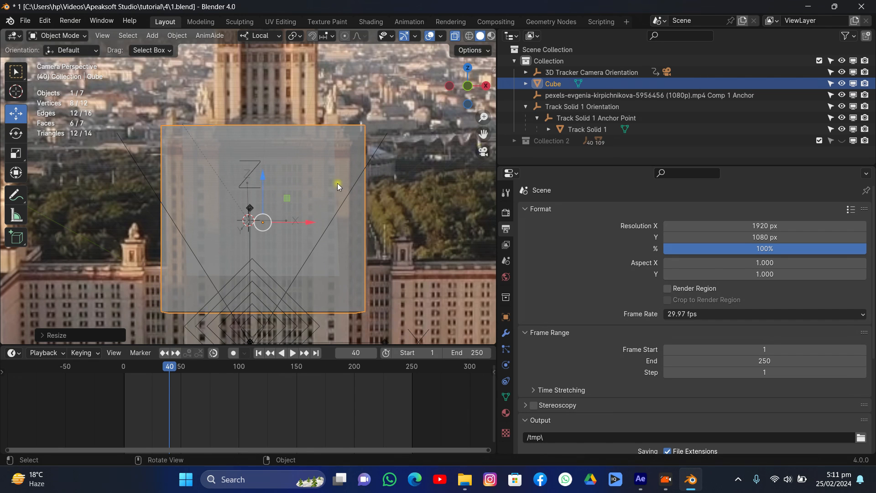
{"action": "left_click_drag", "start_coordinate": [305, 222], "coordinate": [309, 222]}
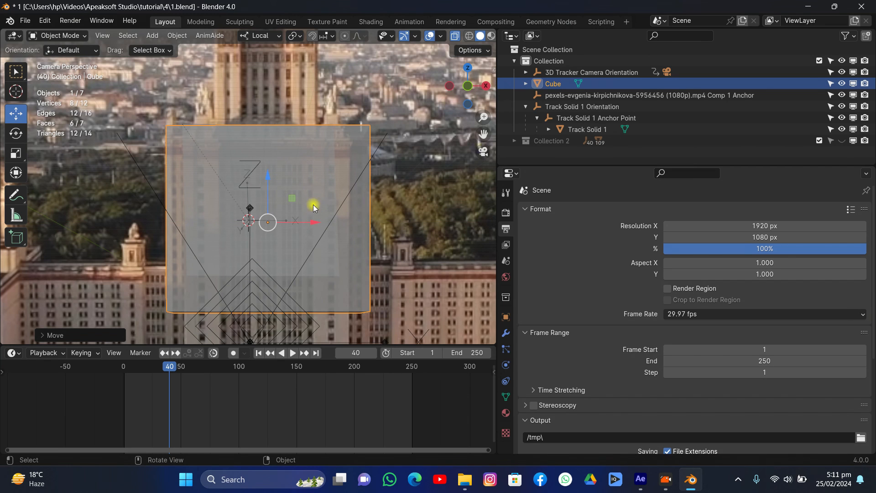
{"action": "key", "text": "Tab"}
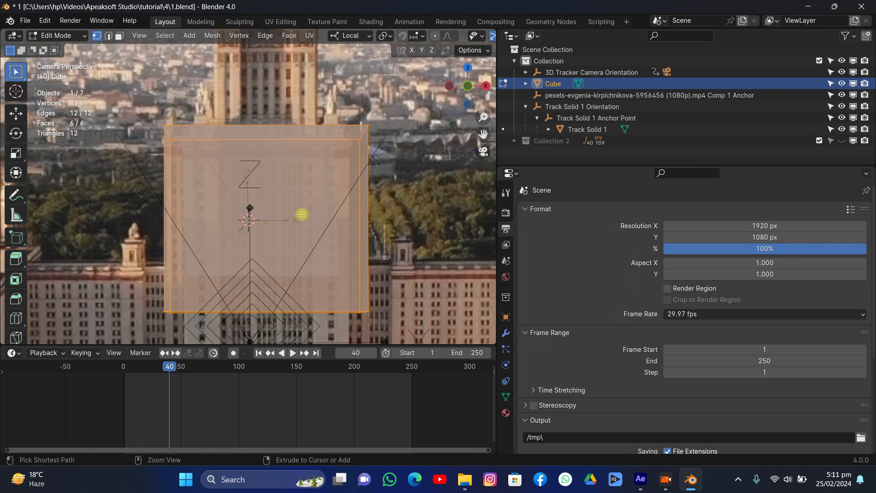
{"action": "key", "text": "ctrl+r"}
{"action": "left_click", "coordinate": [250, 132]}
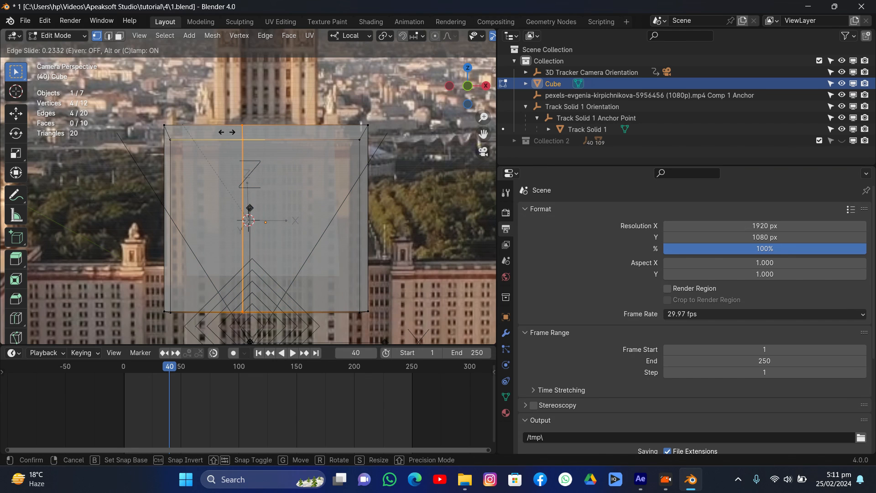
{"action": "left_click", "coordinate": [226, 132]}
{"action": "key", "text": "ctrl+z"}
{"action": "key", "text": "ctrl+r"}
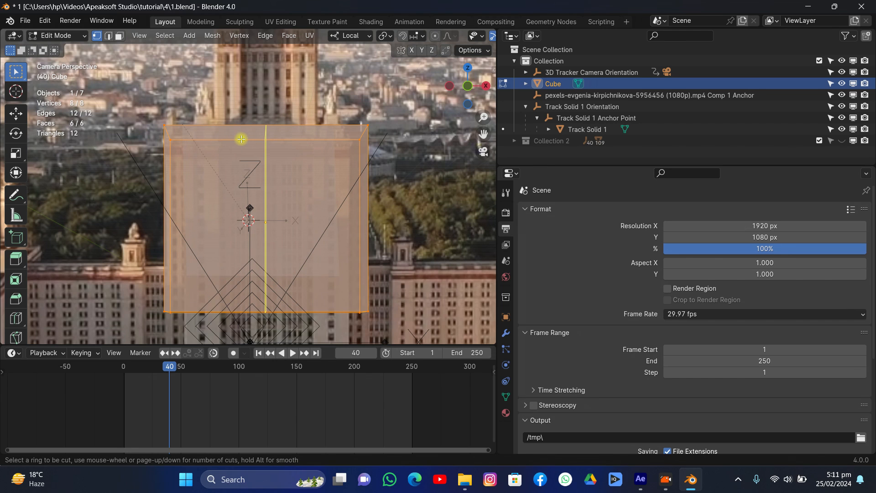
{"action": "scroll", "coordinate": [241, 138], "scroll_direction": "up", "scroll_amount": 2}
{"action": "scroll", "coordinate": [241, 139], "scroll_direction": "down", "scroll_amount": 1}
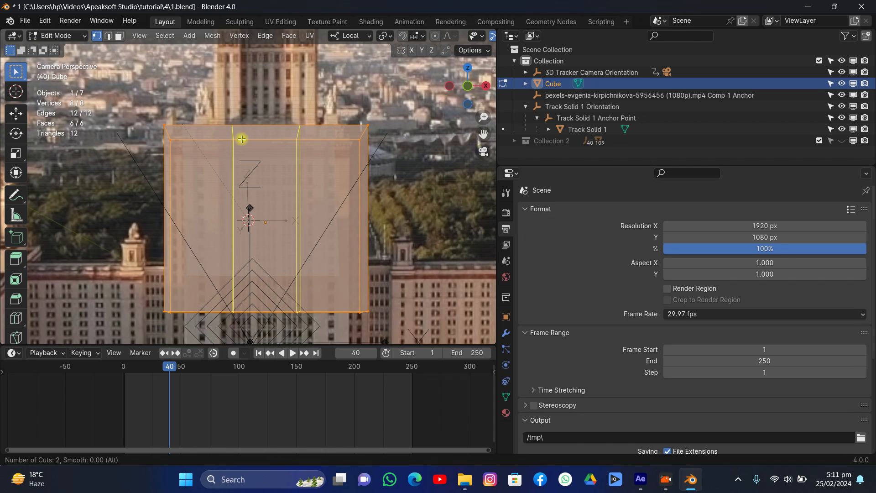
{"action": "right_click", "coordinate": [241, 139]}
Add a centred vertical loop cut to the cube and bevel it into a middle band as wide as the upper tower section.
{"action": "key", "text": "ctrl+r"}
{"action": "left_click", "coordinate": [277, 136]}
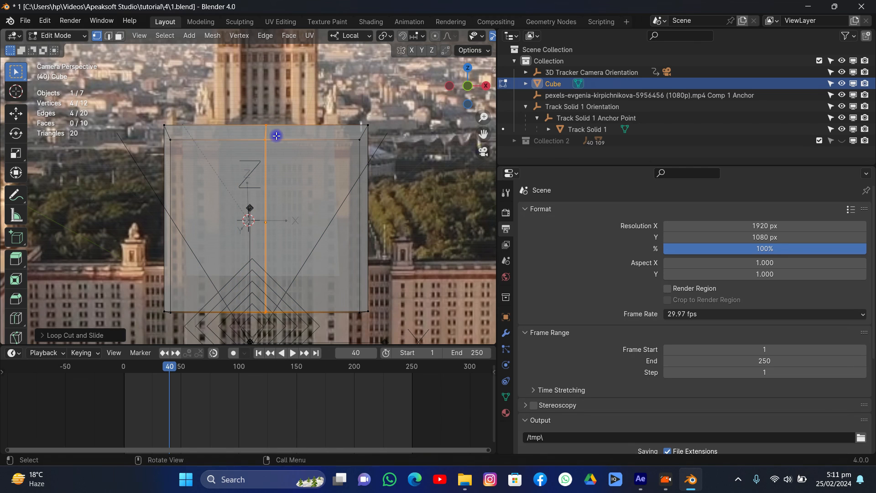
{"action": "key", "text": "ctrl+b"}
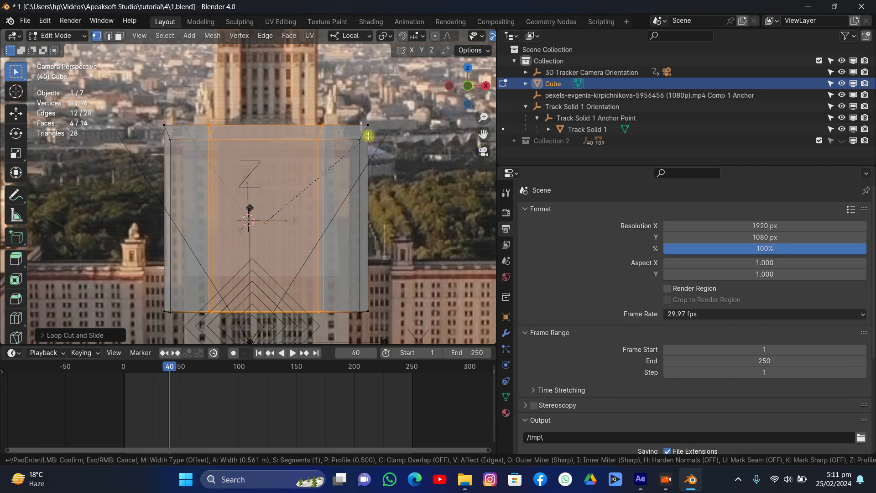
{"action": "left_click", "coordinate": [373, 140]}
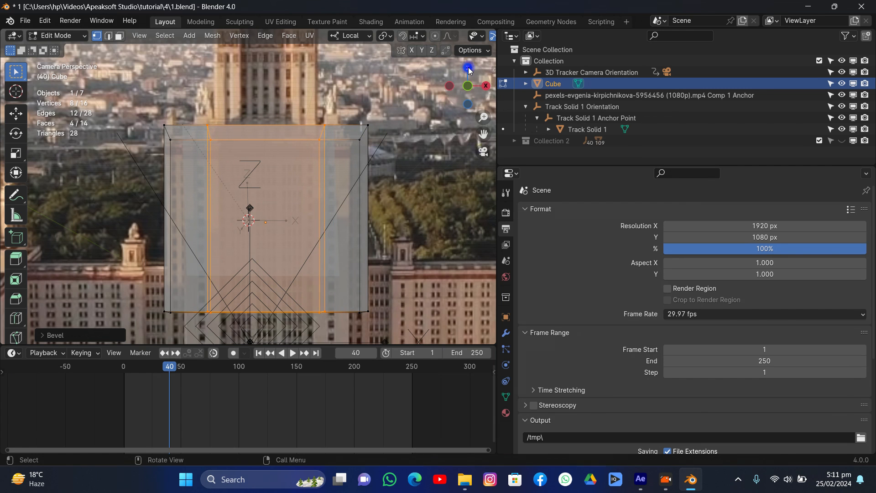
Extrude the cube's middle top face upward about 3.3 m over the upper tower section in camera view, and return to Object Mode.
{"action": "left_click_drag", "start_coordinate": [466, 88], "coordinate": [469, 91]}
{"action": "left_click", "coordinate": [120, 36]}
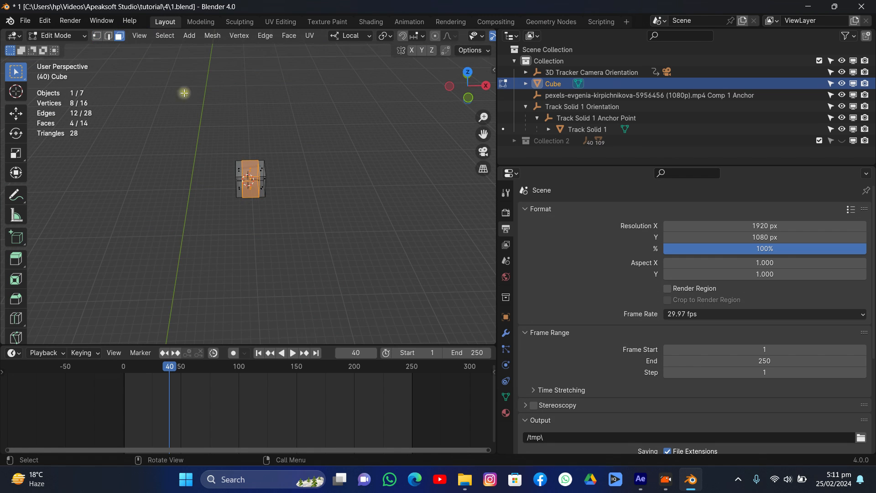
{"action": "left_click", "coordinate": [249, 170]}
{"action": "left_click", "coordinate": [482, 152]}
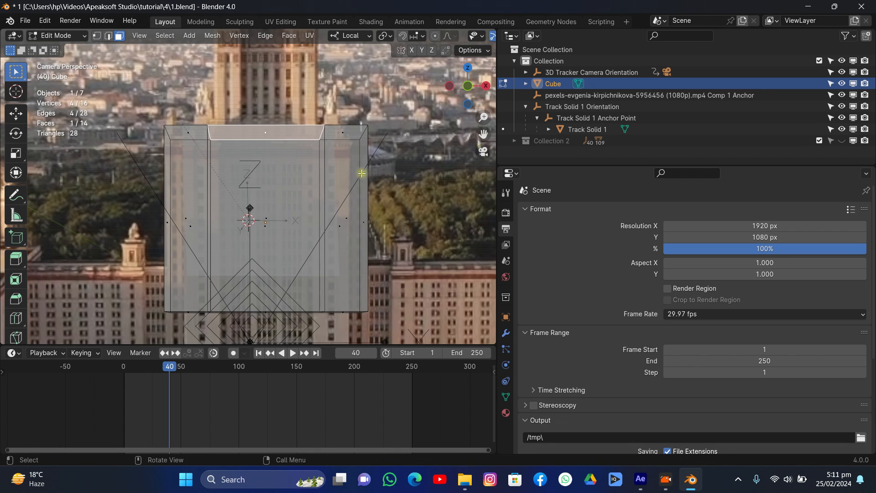
{"action": "scroll", "coordinate": [274, 219], "scroll_direction": "down", "scroll_amount": 3}
{"action": "scroll", "coordinate": [274, 219], "scroll_direction": "down", "scroll_amount": 1}
{"action": "key", "text": "e"}
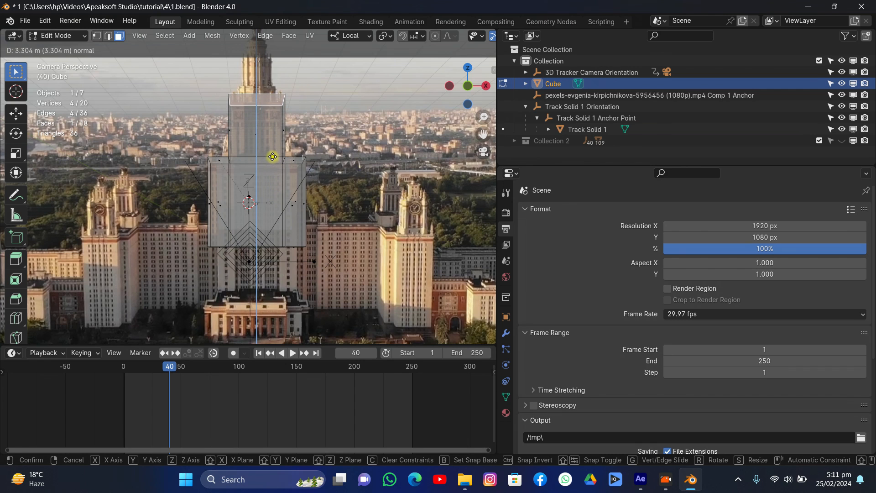
{"action": "left_click", "coordinate": [271, 156]}
{"action": "key", "text": "Tab"}
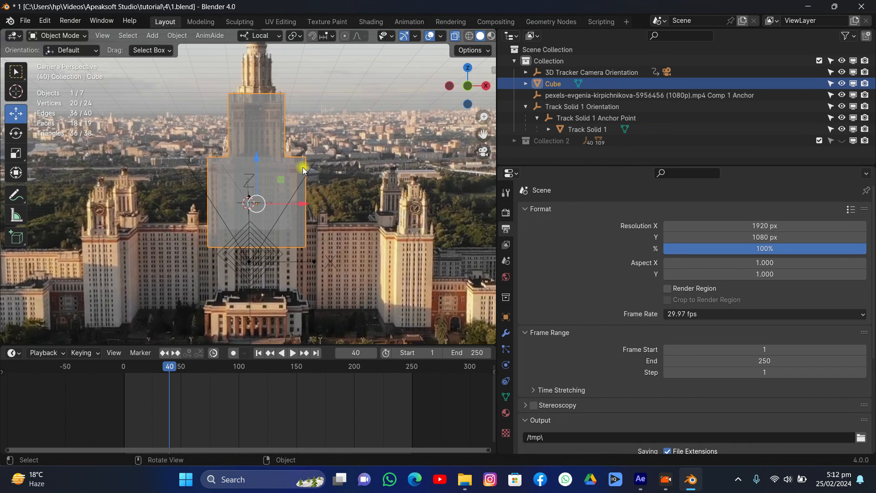
Play the animation through the camera to check how the block follows the tower, stopping at frame 101.
{"action": "key", "text": "space"}
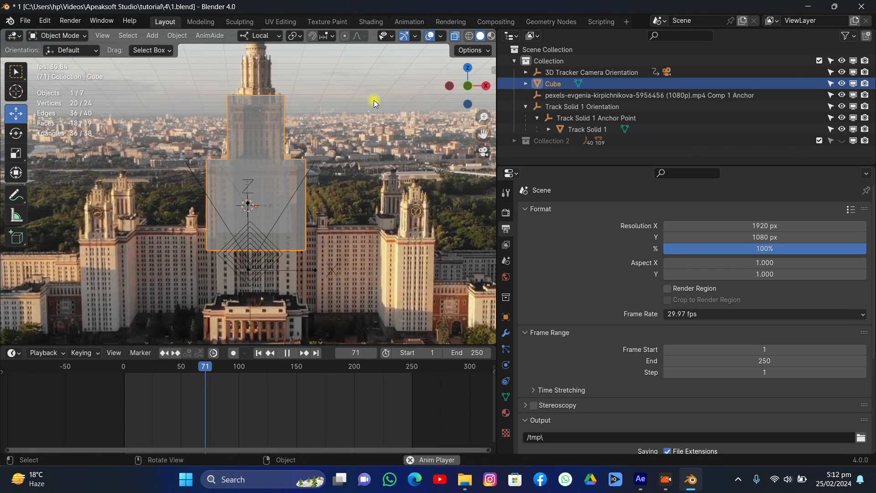
{"action": "key", "text": "space"}
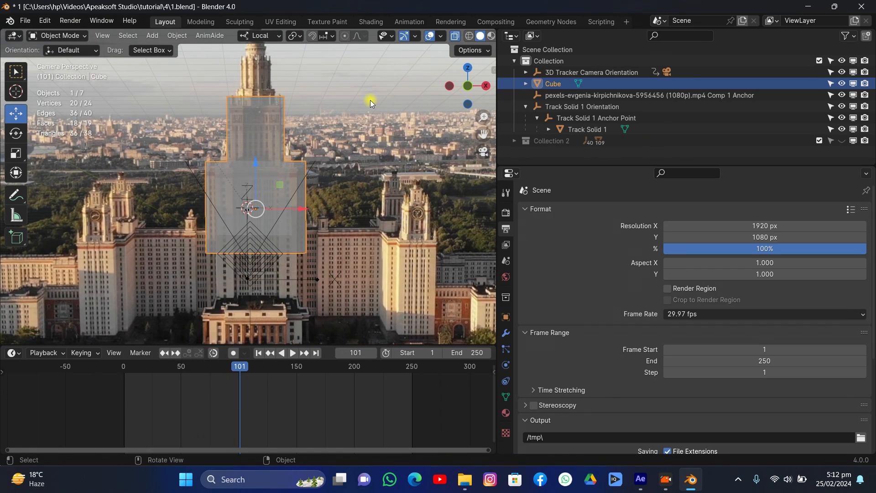
In Edit Mode, extrude the block's top face slightly upward, then narrow and reposition it to form the tower's tapered shoulder.
{"action": "key", "text": "Tab"}
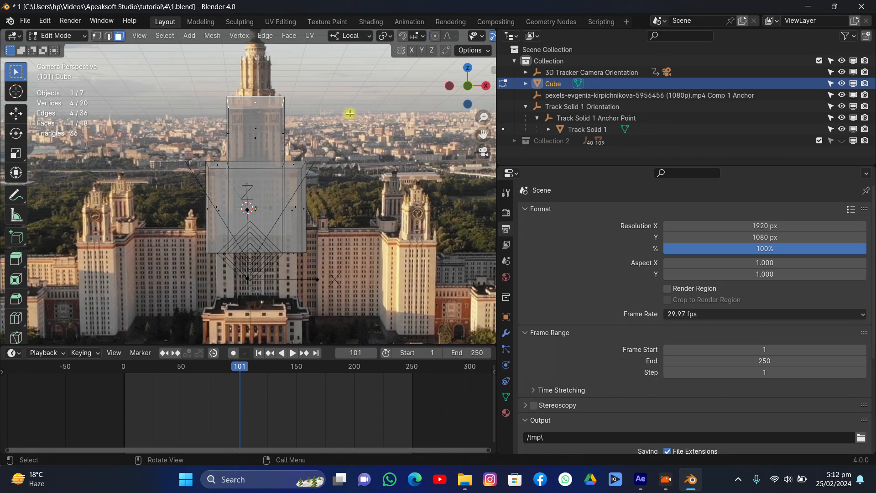
{"action": "key", "text": "e"}
{"action": "left_click", "coordinate": [348, 102]}
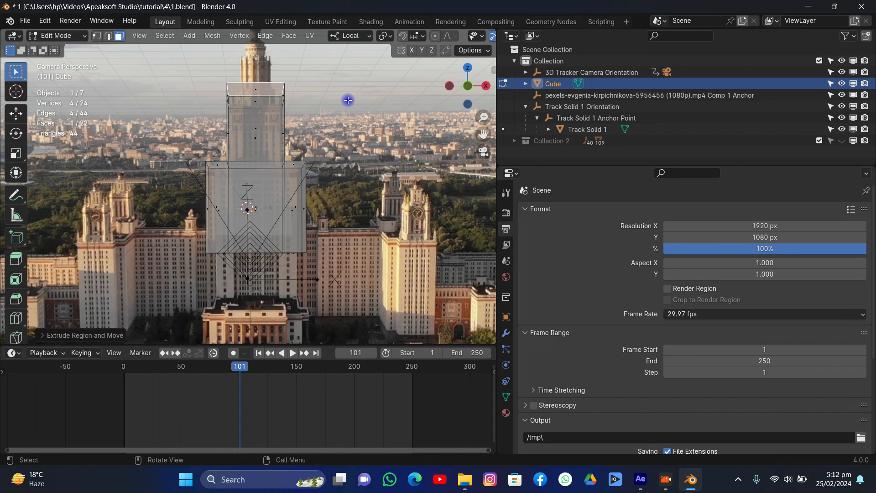
{"action": "key", "text": "s"}
{"action": "left_click", "coordinate": [329, 103]}
{"action": "key", "text": "g"}
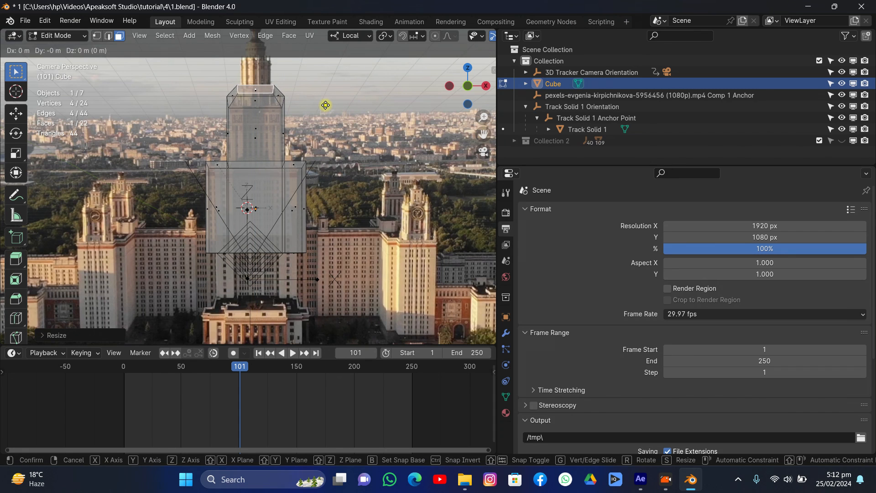
{"action": "left_click", "coordinate": [325, 107]}
Extrude the narrowed top face about 1.5 m upward, then add an inset face scaled to about 0.78.
{"action": "key", "text": "e"}
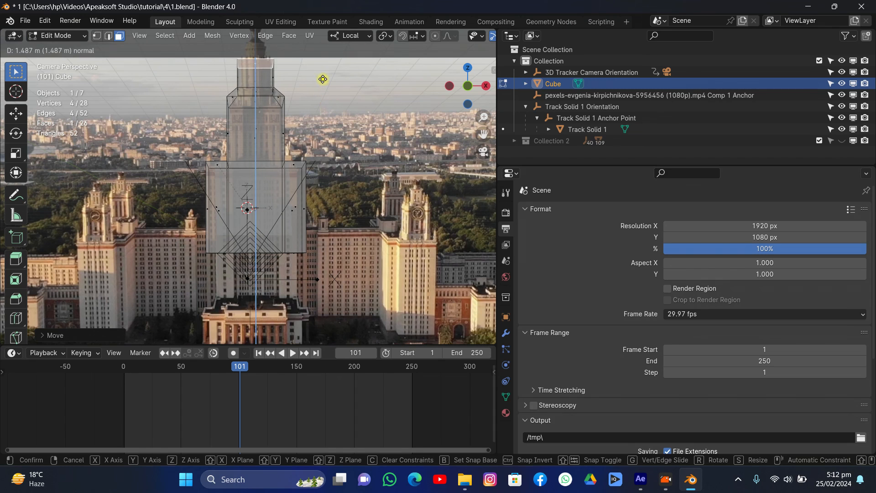
{"action": "left_click", "coordinate": [336, 84]}
{"action": "key", "text": "e"}
{"action": "key", "text": "s"}
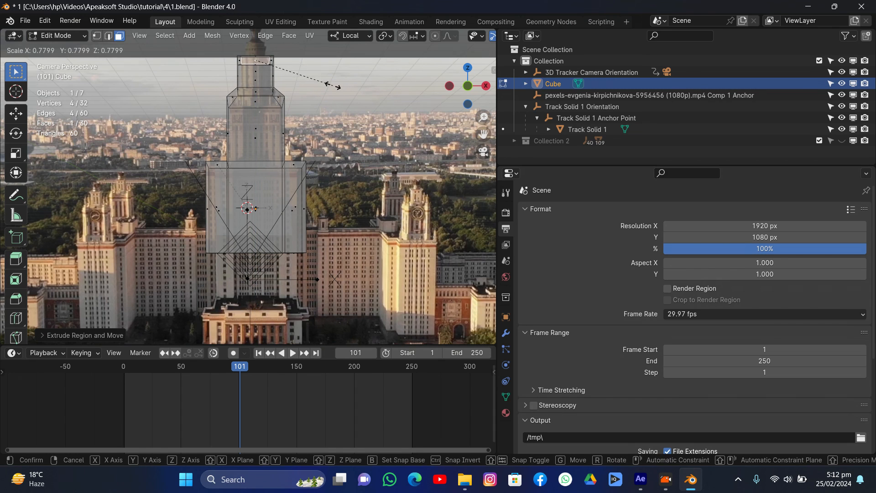
{"action": "left_click", "coordinate": [329, 83]}
Extrude the inset face about 0.95 m upward and scale it down to match the tower's taper.
{"action": "key", "text": "e"}
{"action": "key", "text": "z"}
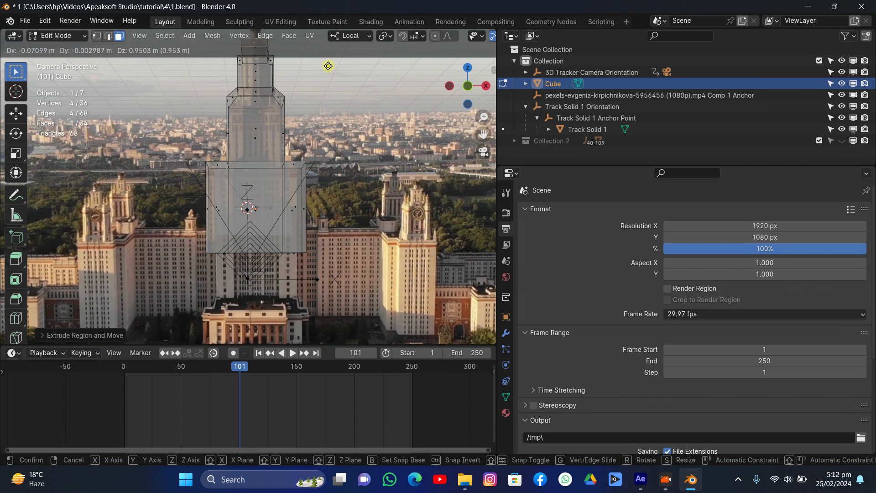
{"action": "left_click", "coordinate": [330, 66]}
{"action": "scroll", "coordinate": [332, 72], "scroll_direction": "down", "scroll_amount": 3}
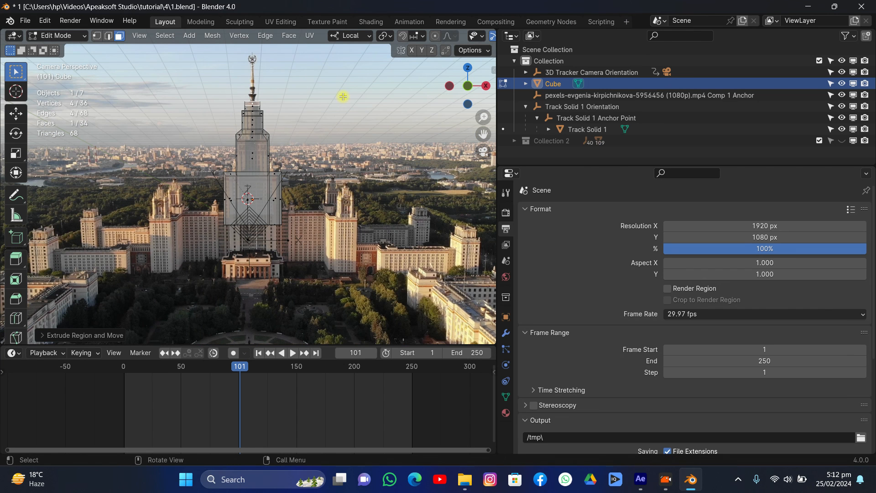
{"action": "key", "text": "s"}
{"action": "left_click", "coordinate": [349, 99]}
{"action": "scroll", "coordinate": [348, 99], "scroll_direction": "up", "scroll_amount": 3}
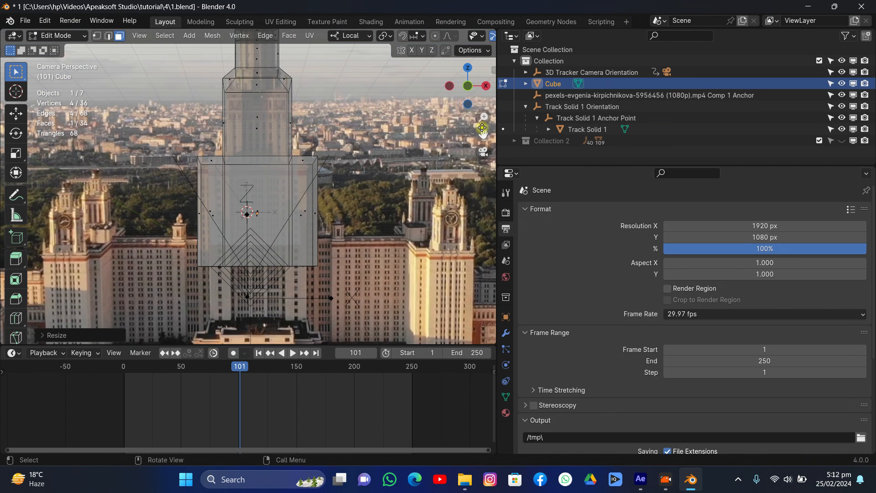
{"action": "left_click_drag", "start_coordinate": [482, 129], "coordinate": [412, 143]}
{"action": "key", "text": "s"}
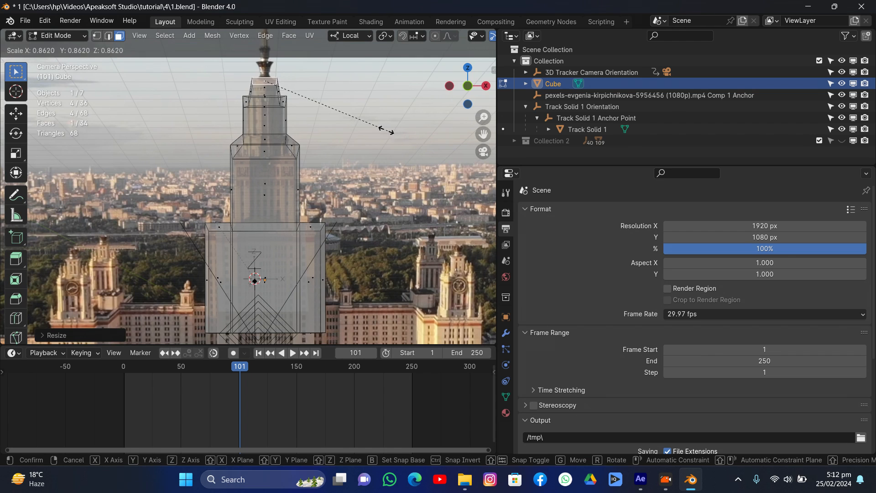
{"action": "left_click", "coordinate": [349, 109]}
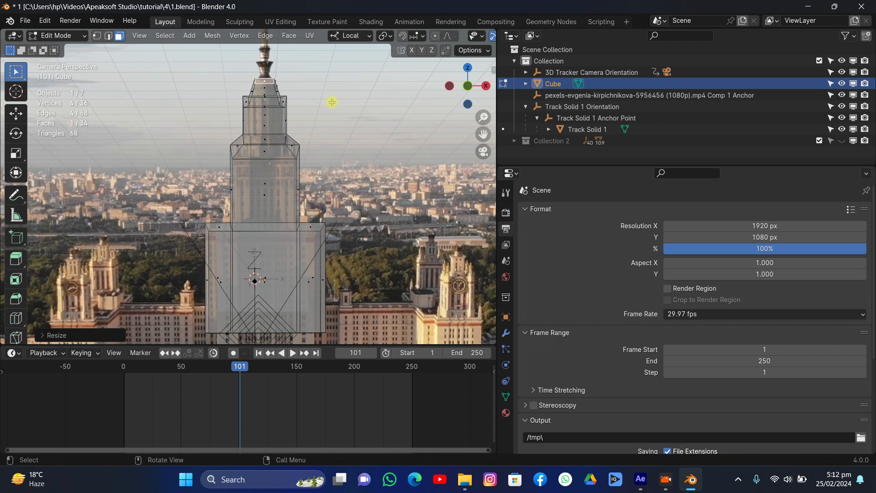
Raise and narrow the top face, then extrude it about 0.3 m and scale it down toward the spire base.
{"action": "key", "text": "g"}
{"action": "left_click", "coordinate": [331, 95]}
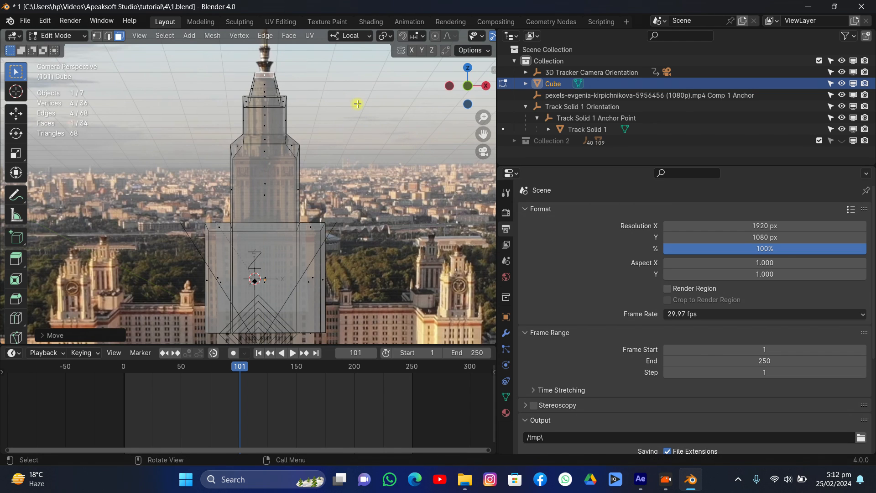
{"action": "key", "text": "s"}
{"action": "left_click", "coordinate": [349, 87]}
{"action": "key", "text": "e"}
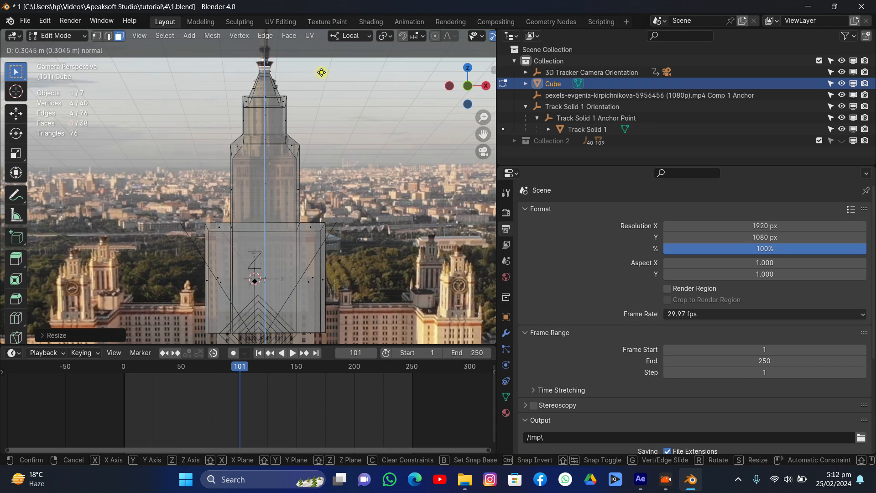
{"action": "left_click", "coordinate": [321, 72]}
{"action": "key", "text": "s"}
{"action": "left_click", "coordinate": [303, 75]}
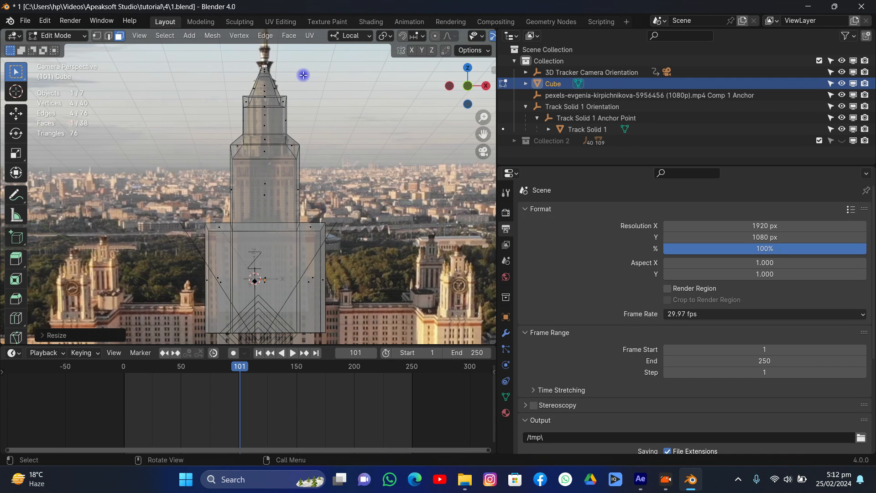
Extrude a wider cap at the spire base, return to Object Mode and save the file.
{"action": "key", "text": "e"}
{"action": "left_click", "coordinate": [308, 76]}
{"action": "key", "text": "s"}
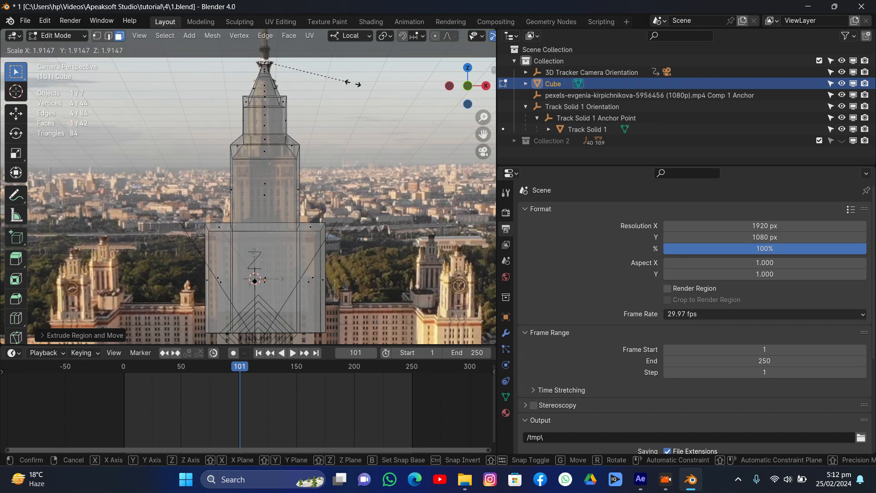
{"action": "left_click", "coordinate": [404, 97]}
{"action": "key", "text": "Tab"}
{"action": "scroll", "coordinate": [284, 78], "scroll_direction": "down", "scroll_amount": 2}
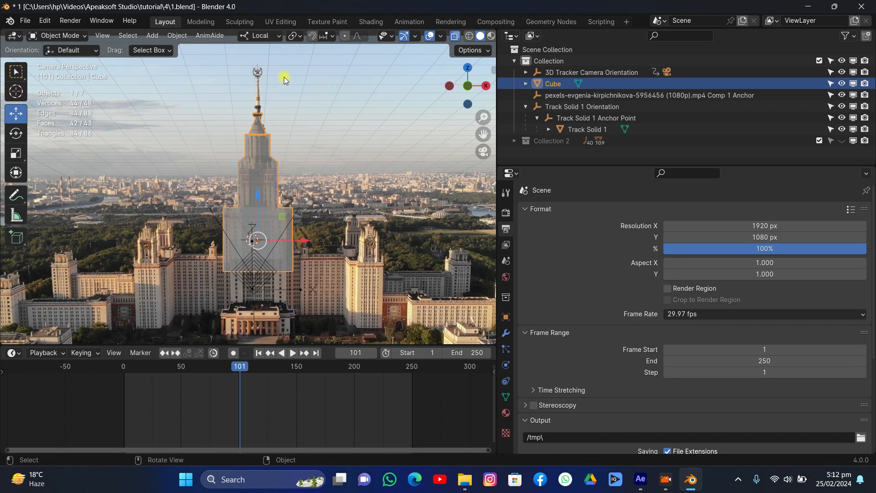
{"action": "key", "text": "ctrl+s"}
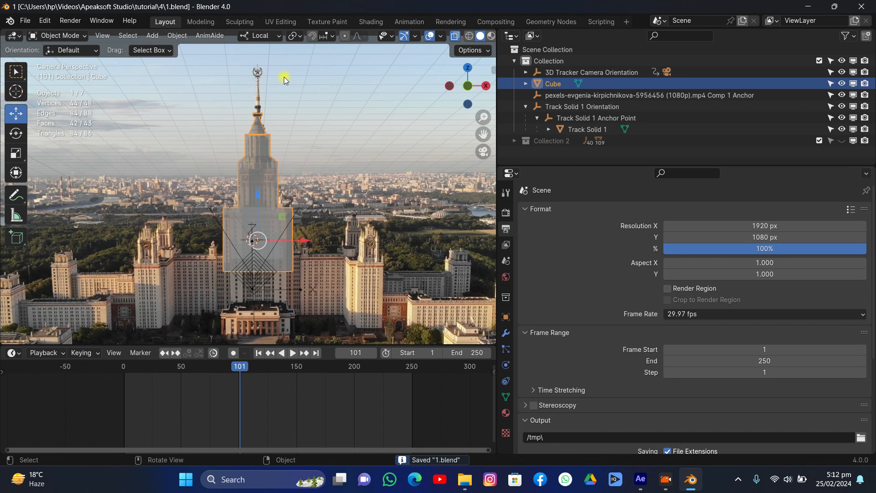
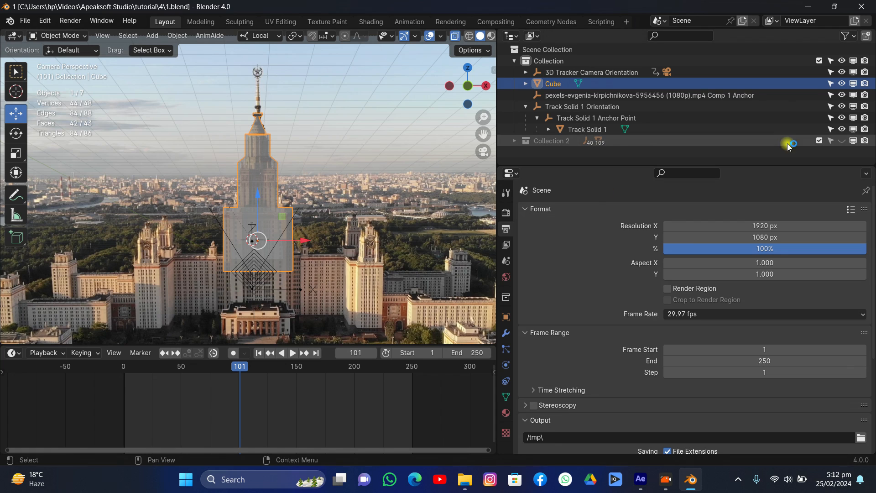
Show the headset's Collection 2 in the viewport and turn off X-ray.
{"action": "left_click", "coordinate": [842, 141]}
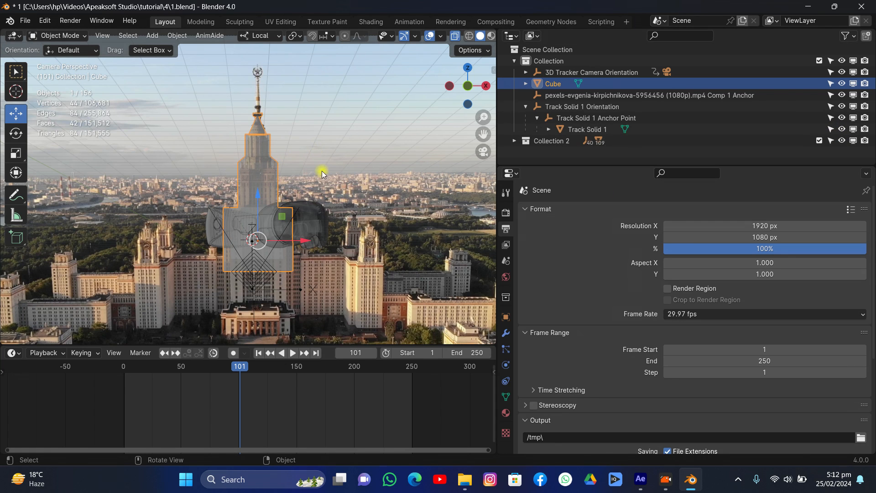
{"action": "left_click", "coordinate": [547, 142]}
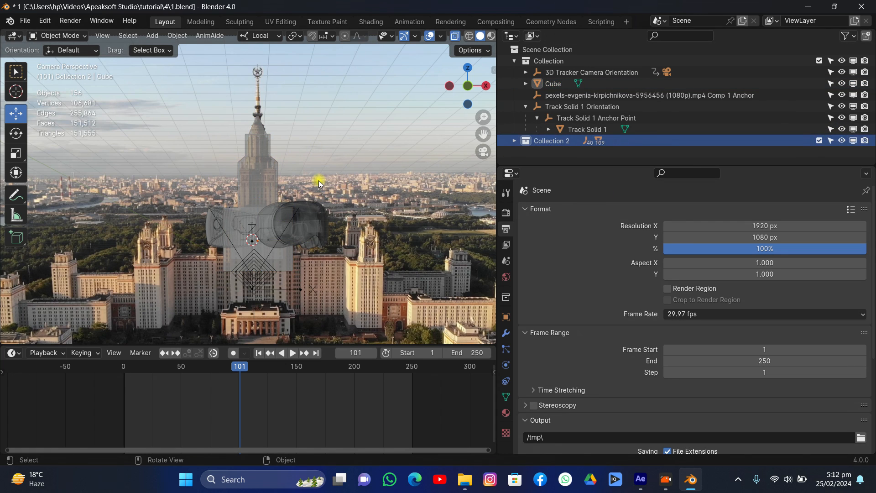
{"action": "left_click", "coordinate": [455, 35]}
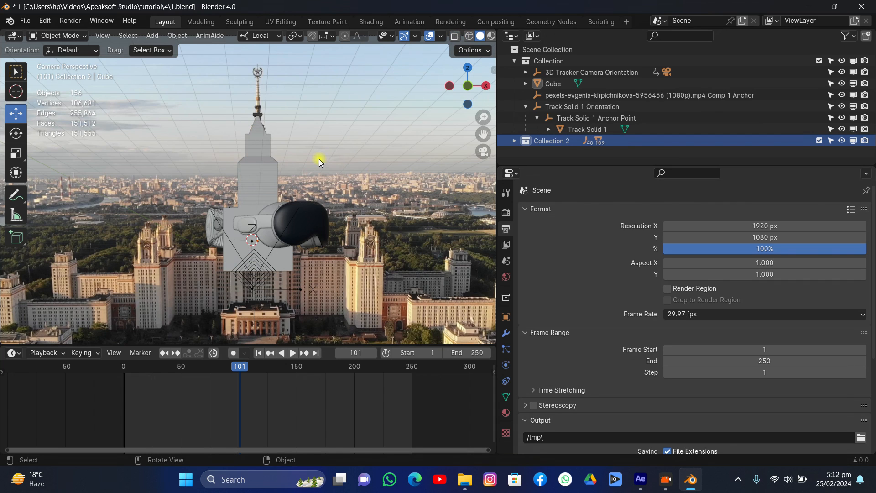
{"action": "left_click", "coordinate": [288, 253]}
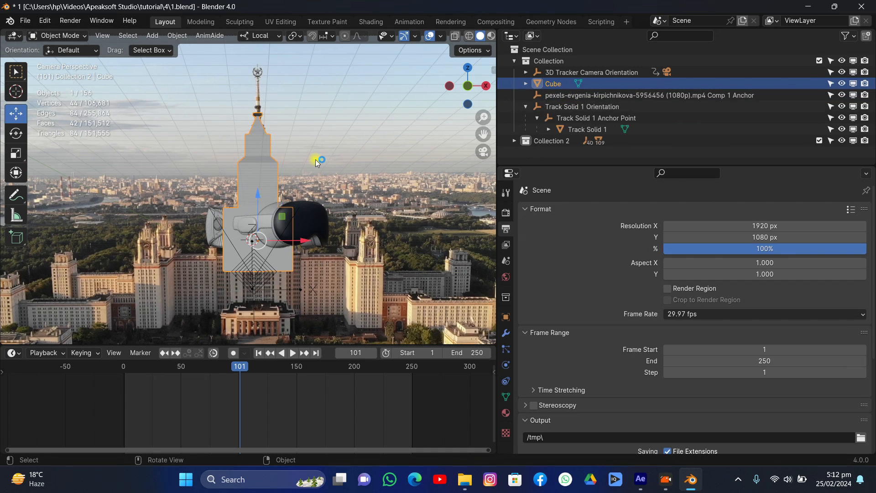
Set the transform orientation to Global and move the headset's scene empty along Y to 43.547 m.
{"action": "left_click", "coordinate": [513, 140]}
{"action": "left_click", "coordinate": [541, 151]}
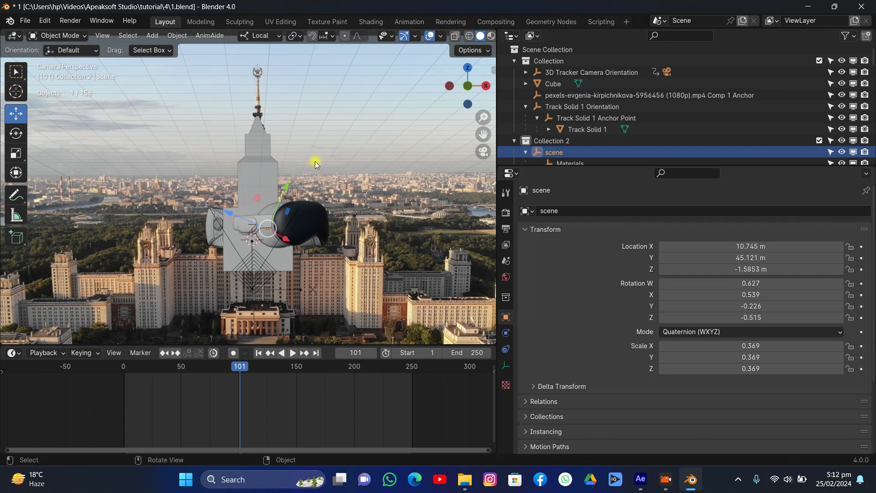
{"action": "left_click", "coordinate": [261, 36]}
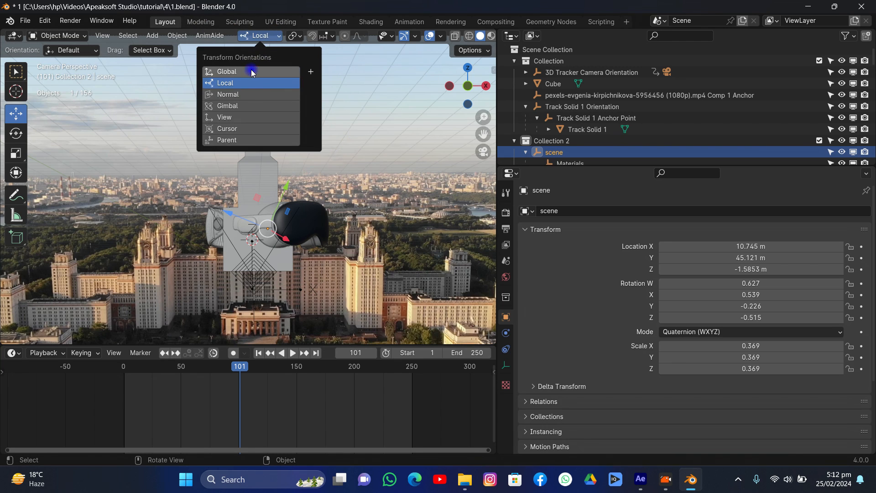
{"action": "left_click", "coordinate": [237, 71]}
{"action": "key", "text": "g"}
{"action": "key", "text": "y"}
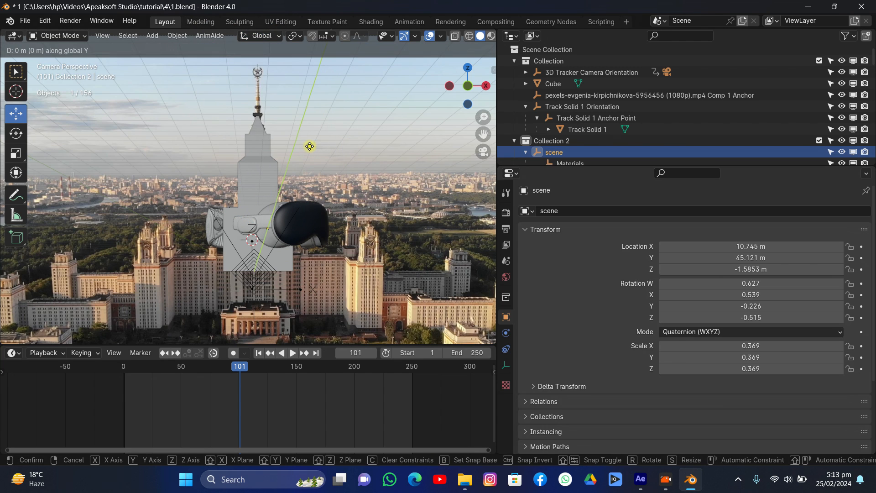
{"action": "left_click", "coordinate": [310, 138]}
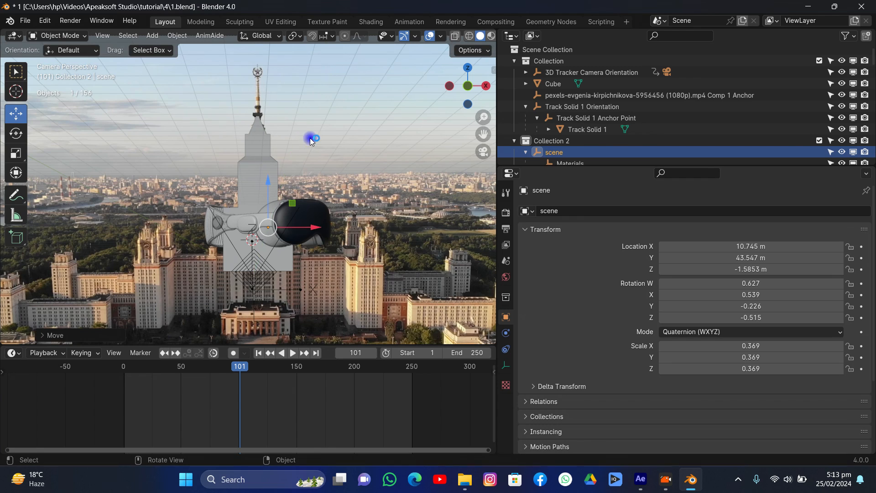
Play the animation through the camera to check how the headset and block follow the tower, stopping at frame 27.
{"action": "scroll", "coordinate": [310, 138], "scroll_direction": "up", "scroll_amount": 5}
{"action": "key", "text": "space"}
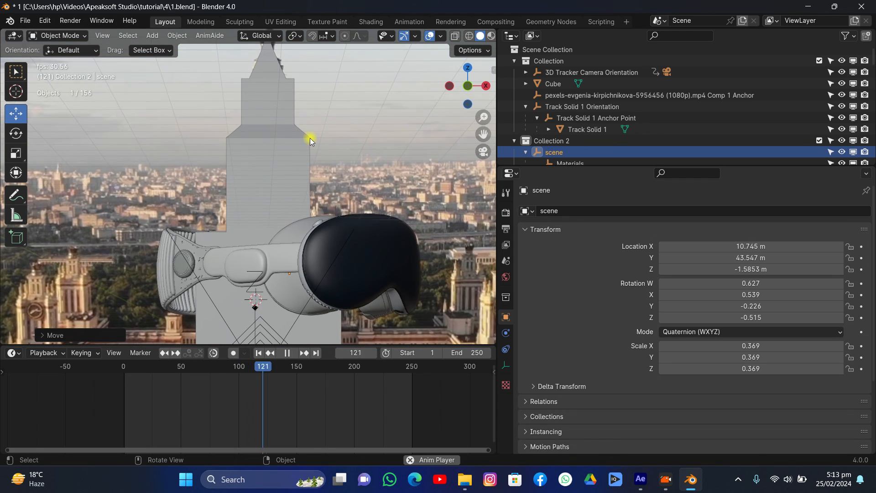
{"action": "scroll", "coordinate": [310, 138], "scroll_direction": "down", "scroll_amount": 5}
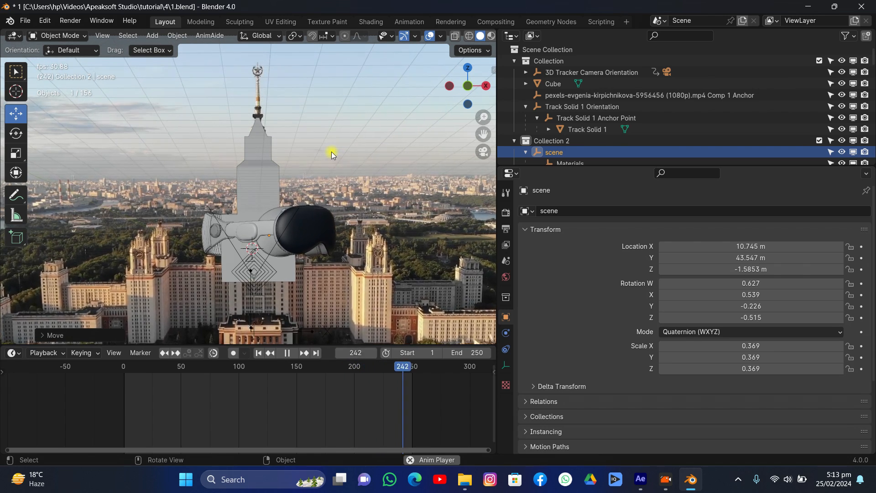
{"action": "key", "text": "space"}
{"action": "scroll", "coordinate": [330, 156], "scroll_direction": "down", "scroll_amount": 3}
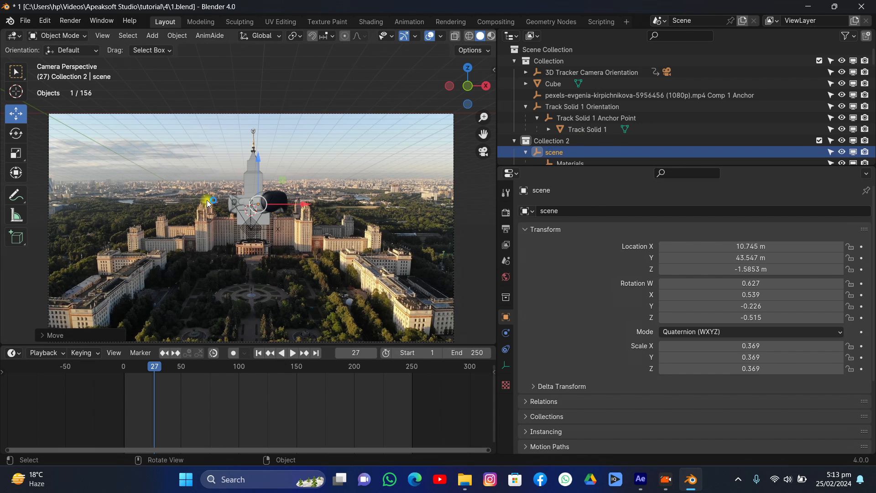
{"action": "scroll", "coordinate": [208, 203], "scroll_direction": "up", "scroll_amount": 4}
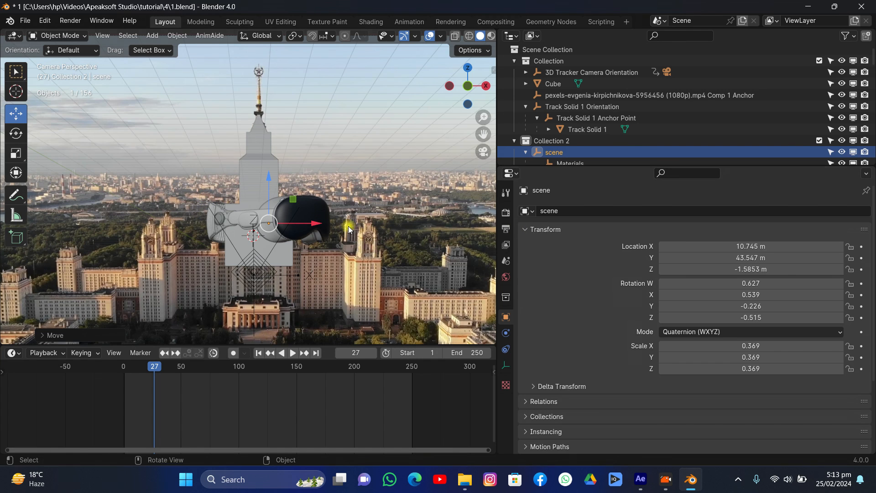
{"action": "scroll", "coordinate": [283, 169], "scroll_direction": "up", "scroll_amount": 2}
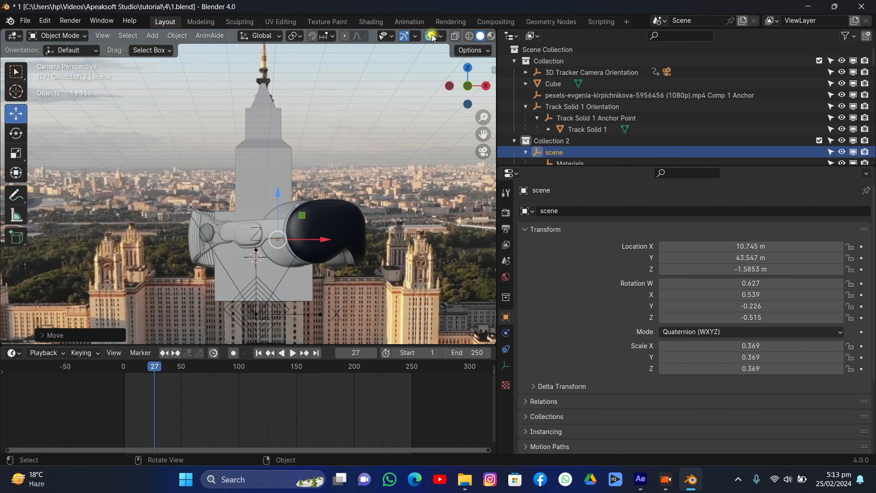
Save the file and switch the render engine to Cycles.
{"action": "key", "text": "ctrl+s"}
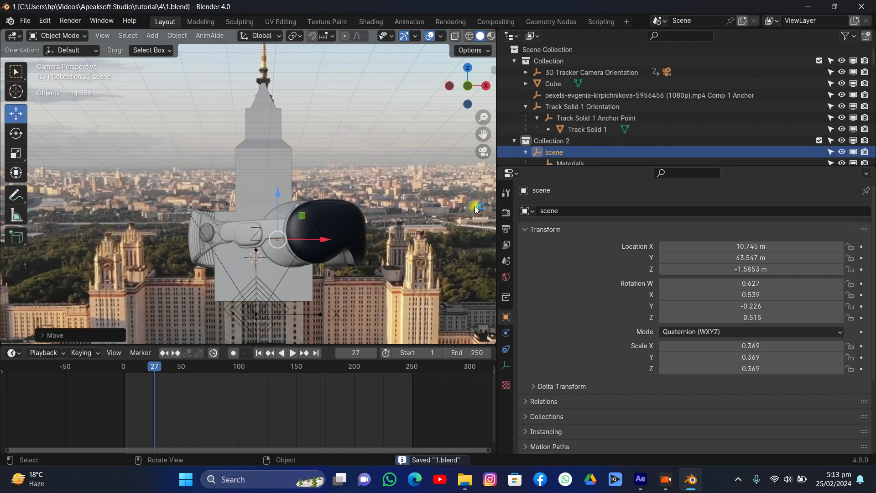
{"action": "left_click", "coordinate": [505, 213]}
{"action": "left_click", "coordinate": [671, 211]}
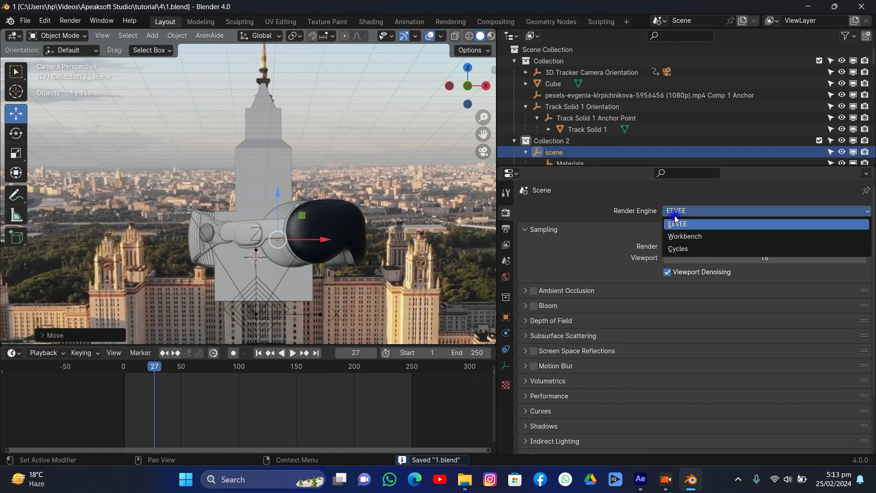
{"action": "left_click", "coordinate": [678, 248]}
{"action": "left_click", "coordinate": [687, 241]}
{"action": "left_click", "coordinate": [679, 250]}
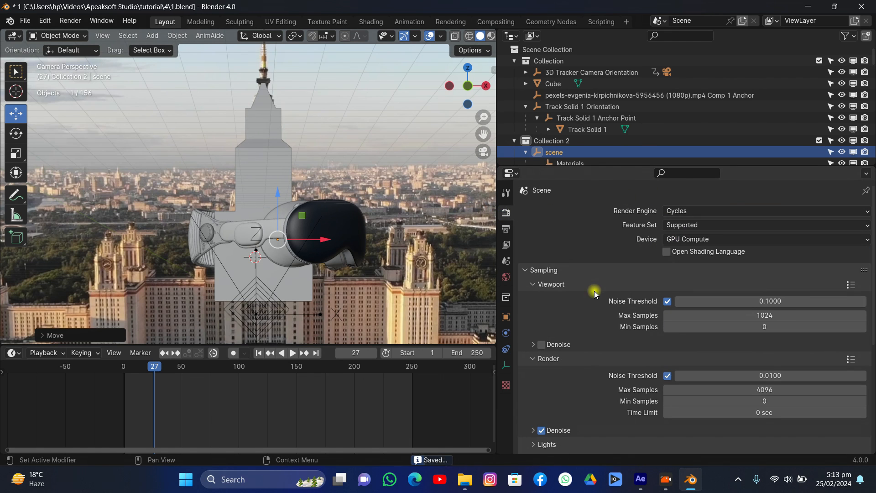
Enable viewport denoising and make the film transparent in the Cycles render settings.
{"action": "scroll", "coordinate": [593, 292], "scroll_direction": "down", "scroll_amount": 5}
{"action": "left_click", "coordinate": [542, 253]}
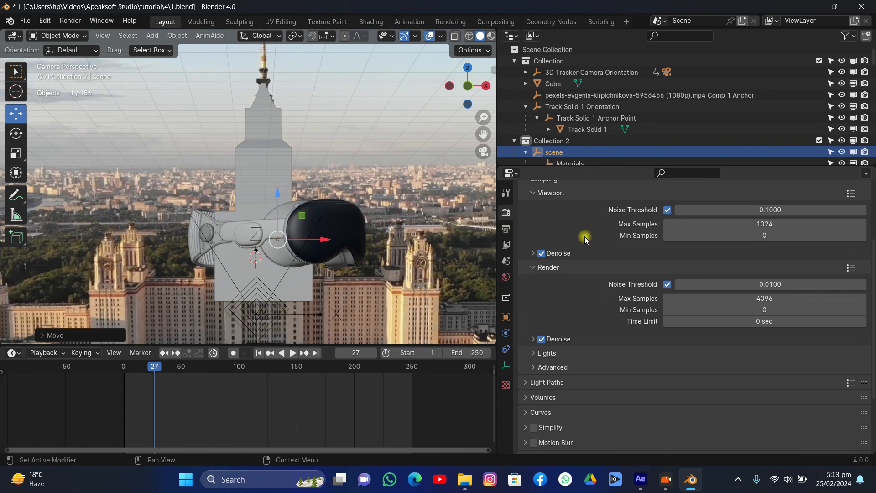
{"action": "scroll", "coordinate": [602, 265], "scroll_direction": "down", "scroll_amount": 4}
{"action": "left_click", "coordinate": [550, 369]}
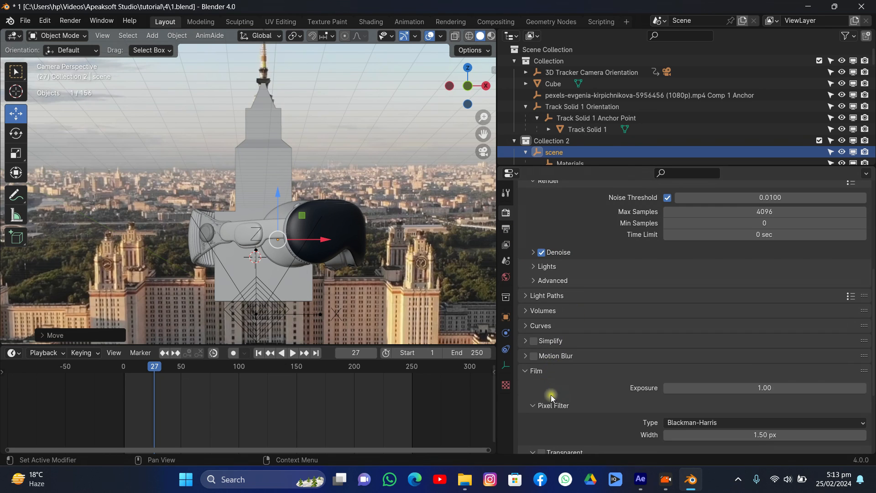
{"action": "scroll", "coordinate": [562, 425], "scroll_direction": "down", "scroll_amount": 5}
{"action": "left_click", "coordinate": [541, 338]}
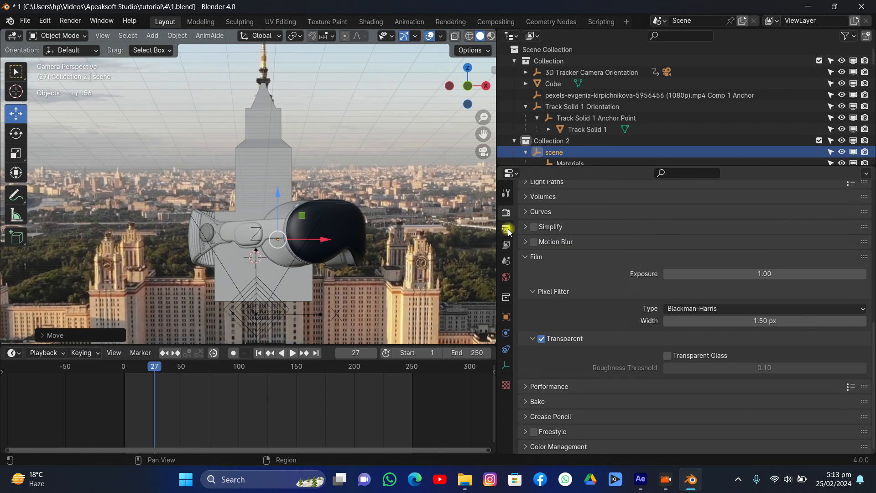
{"action": "scroll", "coordinate": [463, 39], "scroll_direction": "down", "scroll_amount": 2}
Switch the viewport to Rendered shading, save the file and inspect the headset against the tower block.
{"action": "left_click", "coordinate": [474, 37]}
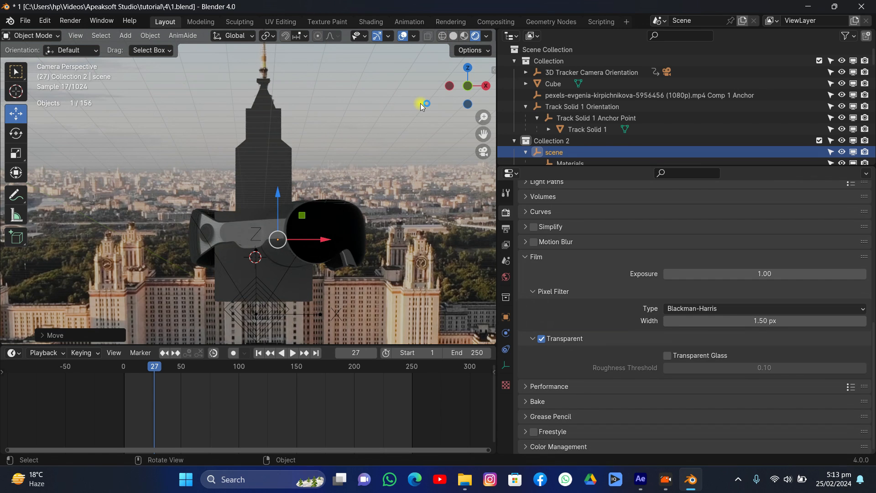
{"action": "key", "text": "ctrl+s"}
{"action": "scroll", "coordinate": [357, 208], "scroll_direction": "up", "scroll_amount": 3}
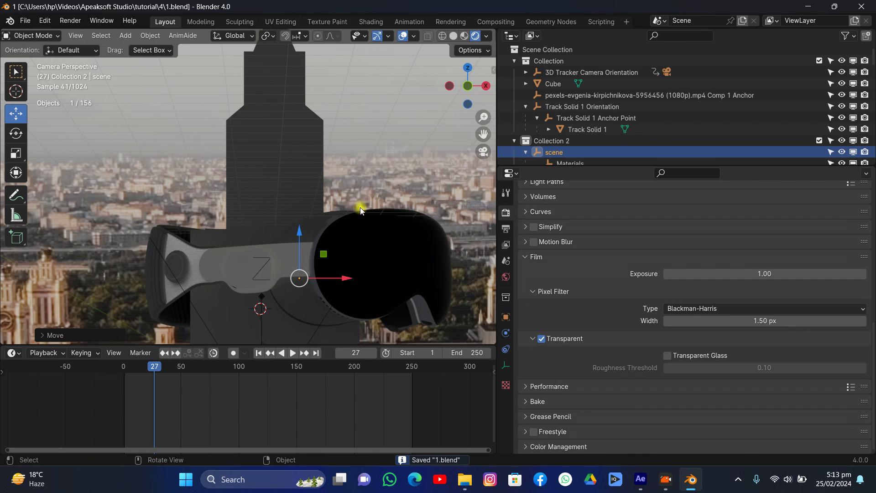
{"action": "scroll", "coordinate": [367, 210], "scroll_direction": "down", "scroll_amount": 5}
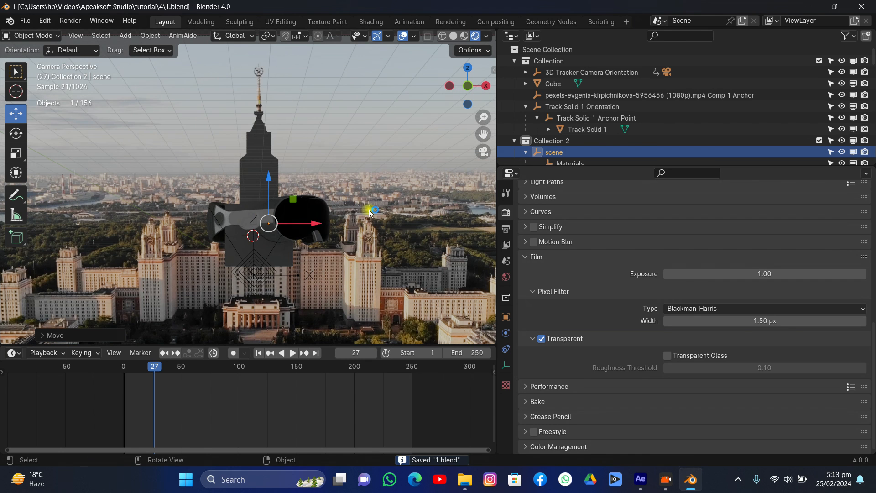
Make the tower-shaped Cube a Shadow Catcher in its object visibility settings and inspect the rendered composite.
{"action": "left_click", "coordinate": [270, 152]}
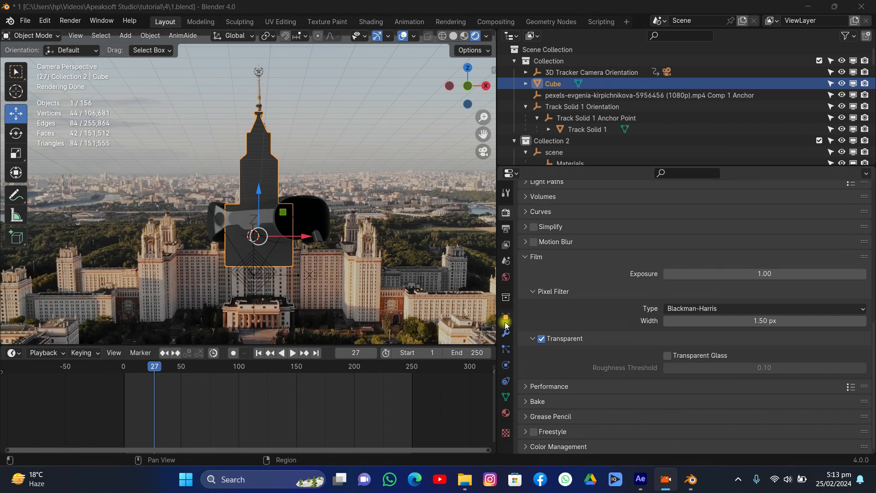
{"action": "left_click", "coordinate": [506, 319]}
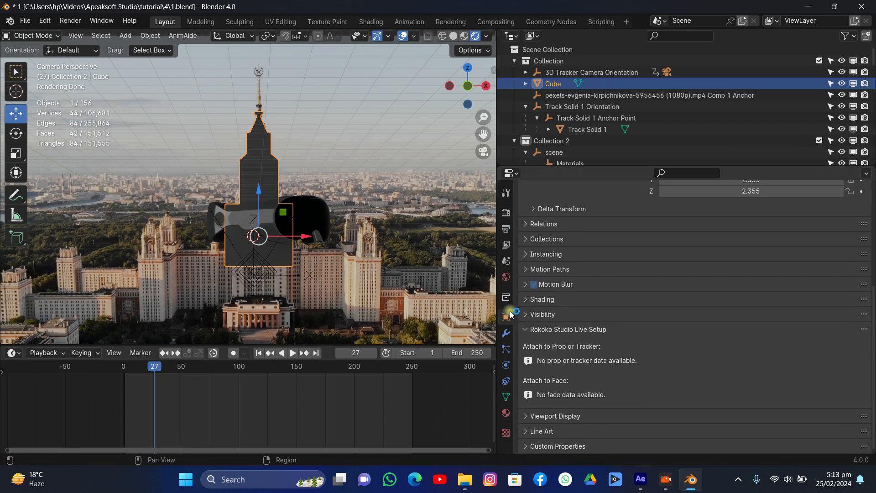
{"action": "left_click", "coordinate": [536, 314]}
{"action": "scroll", "coordinate": [610, 301], "scroll_direction": "down", "scroll_amount": 4}
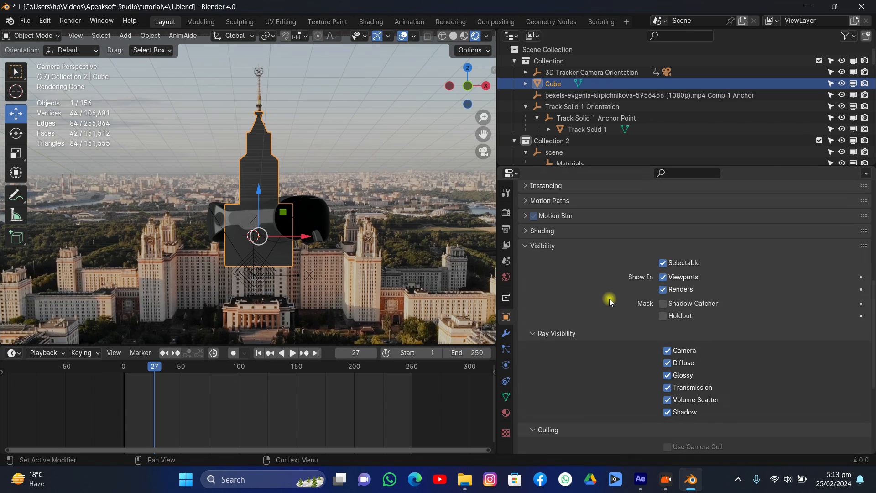
{"action": "left_click", "coordinate": [663, 304]}
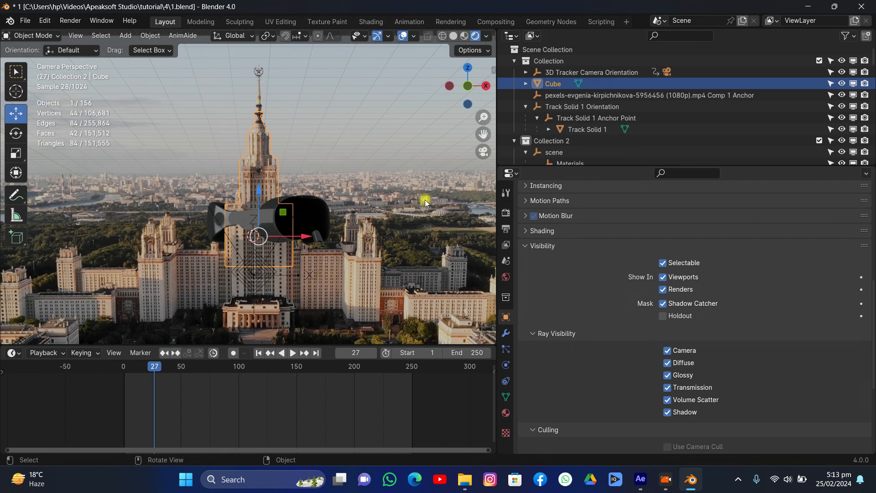
{"action": "scroll", "coordinate": [319, 163], "scroll_direction": "up", "scroll_amount": 3}
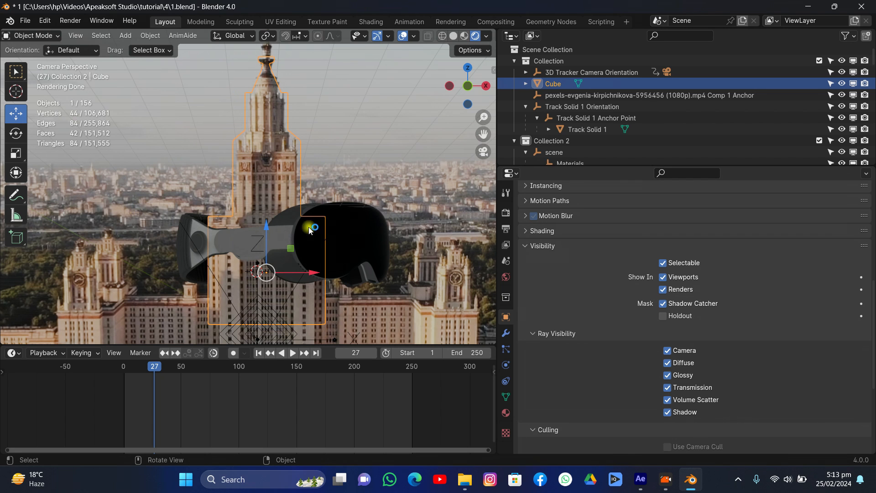
{"action": "scroll", "coordinate": [345, 234], "scroll_direction": "down", "scroll_amount": 4}
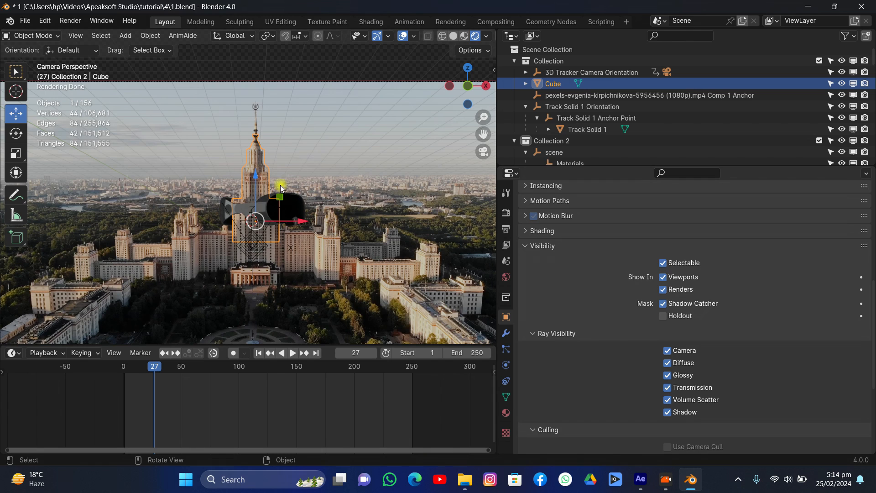
Add a Sun light, move it in the negative X direction away from the tower, and start rotating it.
{"action": "scroll", "coordinate": [280, 187], "scroll_direction": "down", "scroll_amount": 3}
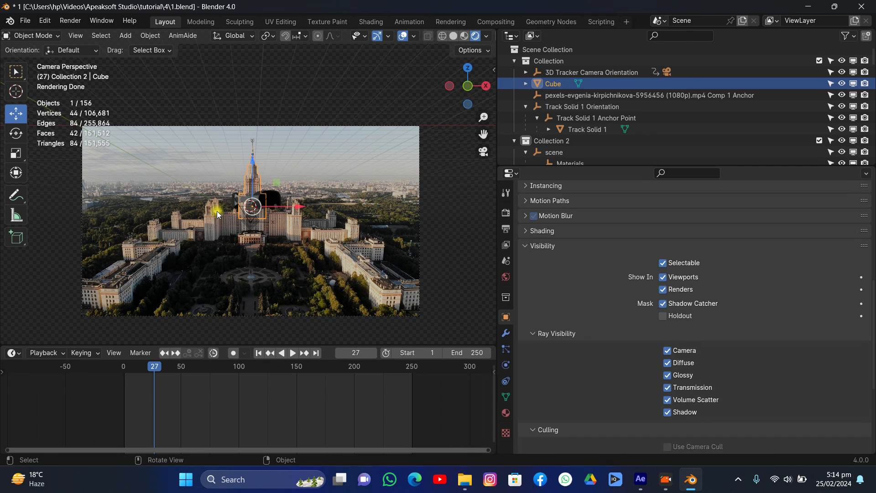
{"action": "key", "text": "shift+a"}
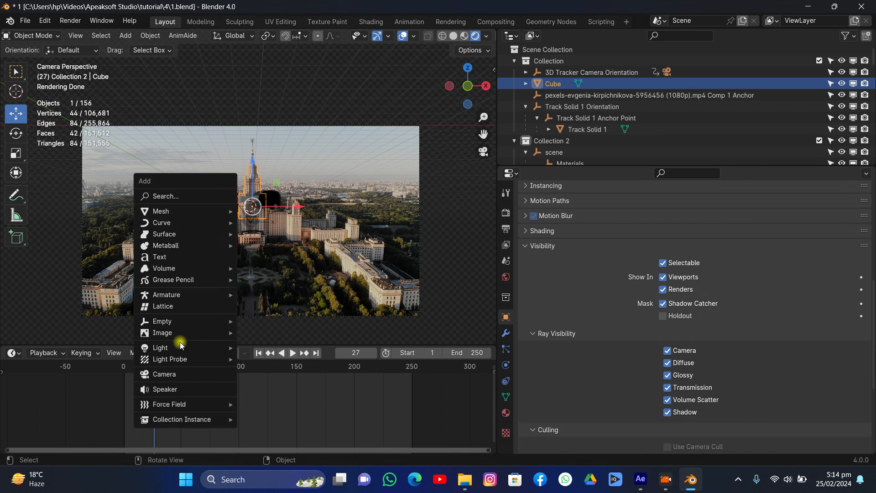
{"action": "mouse_move", "coordinate": [210, 349]}
{"action": "left_click", "coordinate": [268, 360]}
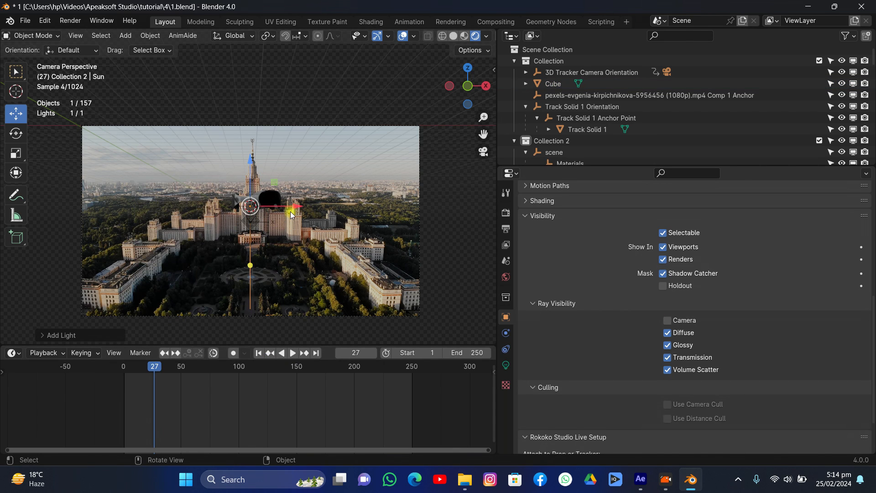
{"action": "left_click_drag", "start_coordinate": [290, 212], "coordinate": [219, 211]}
{"action": "key", "text": "r"}
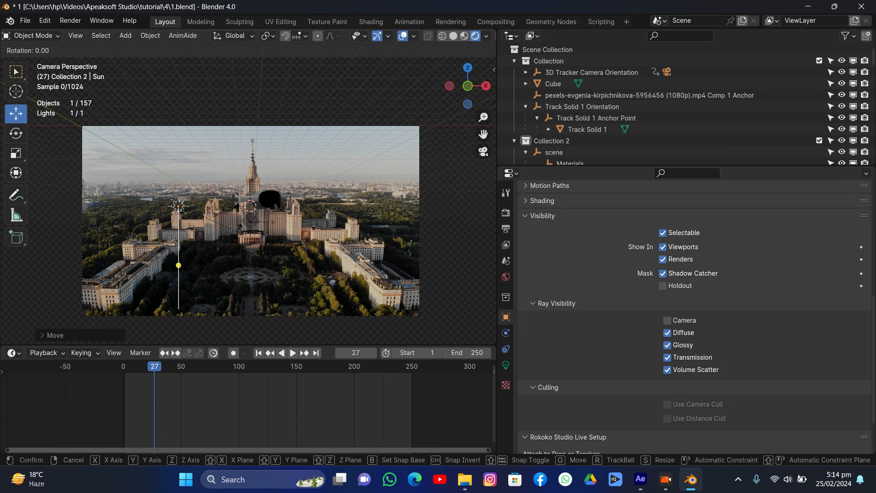
Rotate the Sun light about the Y axis until it points horizontally toward the headset.
{"action": "key", "text": "y"}
{"action": "left_click", "coordinate": [221, 110]}
{"action": "scroll", "coordinate": [257, 175], "scroll_direction": "up", "scroll_amount": 2}
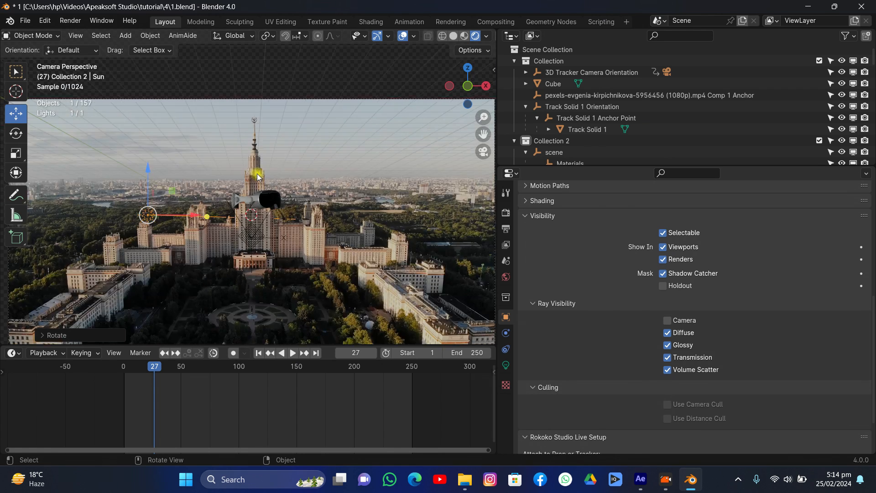
{"action": "scroll", "coordinate": [257, 176], "scroll_direction": "up", "scroll_amount": 2}
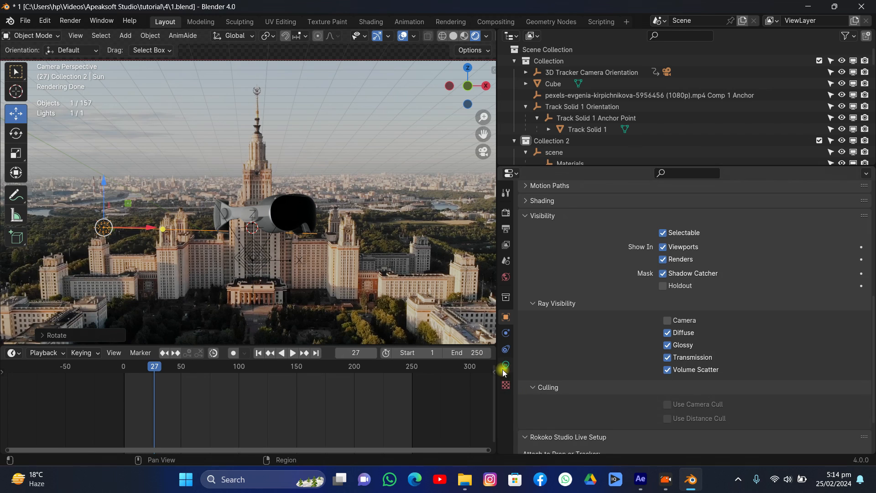
Set the Sun light's strength to 4.440 and its color to a warm pale orange.
{"action": "left_click", "coordinate": [505, 366]}
{"action": "left_click_drag", "start_coordinate": [753, 288], "coordinate": [812, 288]}
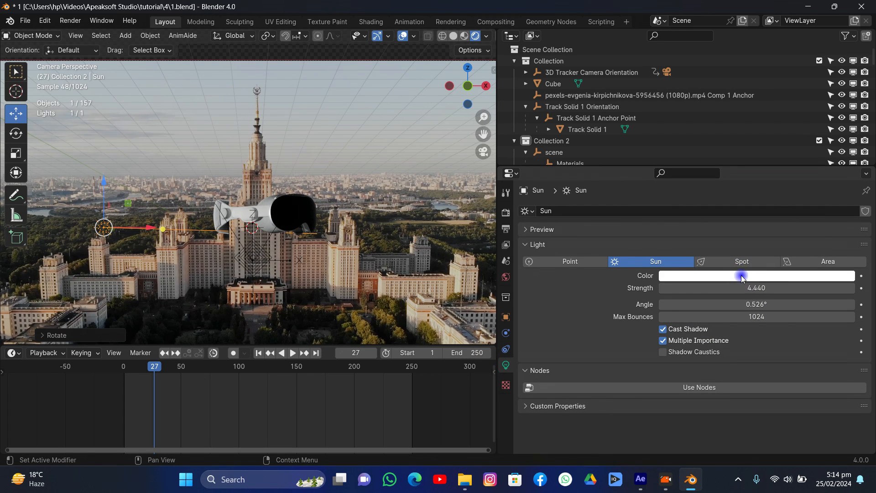
{"action": "left_click", "coordinate": [741, 276]}
{"action": "left_click", "coordinate": [751, 275]}
{"action": "mouse_move", "coordinate": [777, 166]}
{"action": "left_mouse_down"}
{"action": "mouse_move", "coordinate": [782, 161]}
{"action": "mouse_move", "coordinate": [778, 169]}
{"action": "left_mouse_up"}
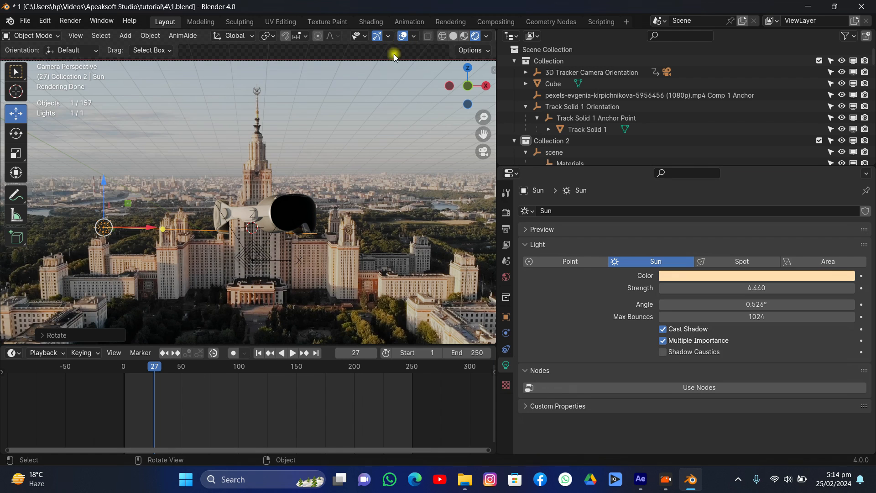
Move the Sun light into the first scene collection, named Collection.
{"action": "scroll", "coordinate": [373, 121], "scroll_direction": "up", "scroll_amount": 5}
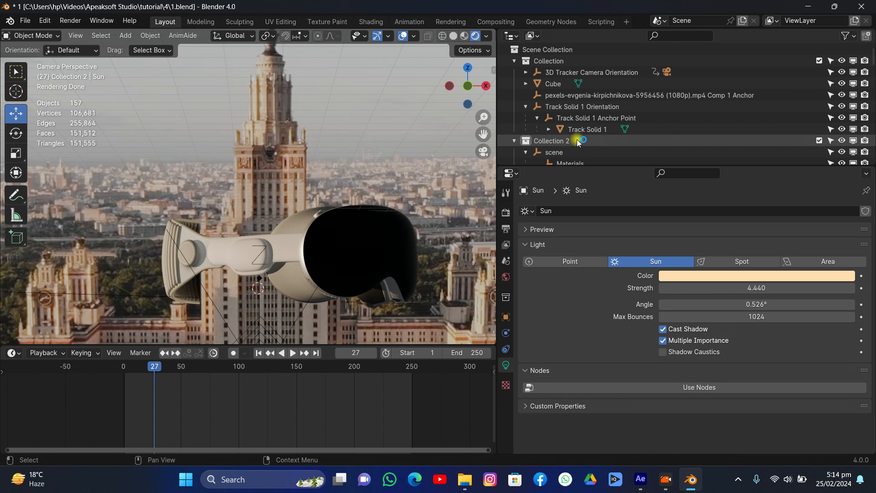
{"action": "scroll", "coordinate": [324, 217], "scroll_direction": "down", "scroll_amount": 4}
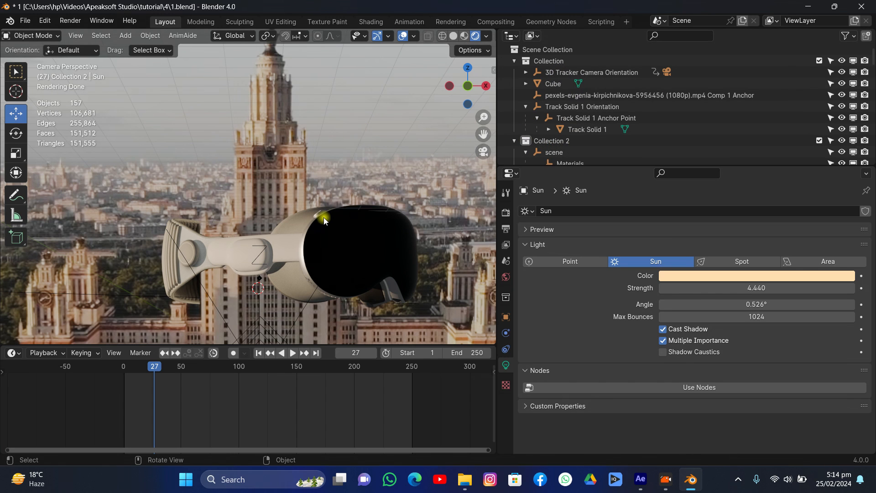
{"action": "left_click", "coordinate": [51, 245]}
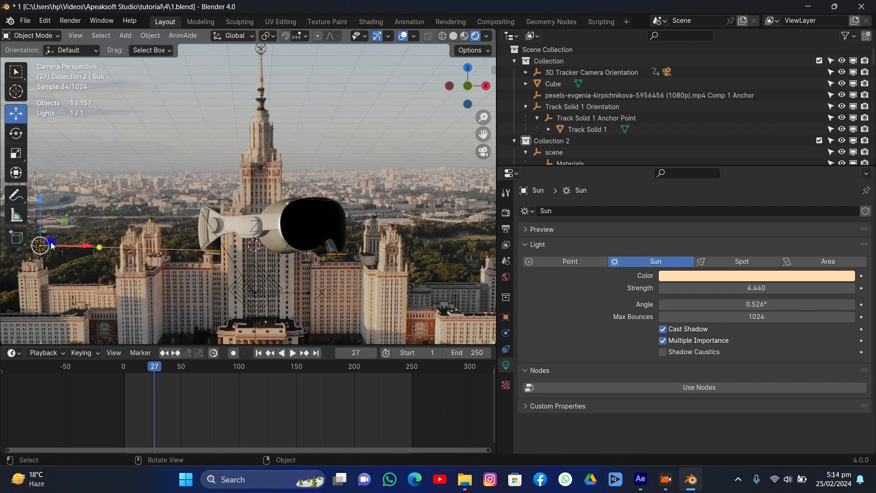
{"action": "key", "text": "m"}
{"action": "left_click", "coordinate": [84, 257]}
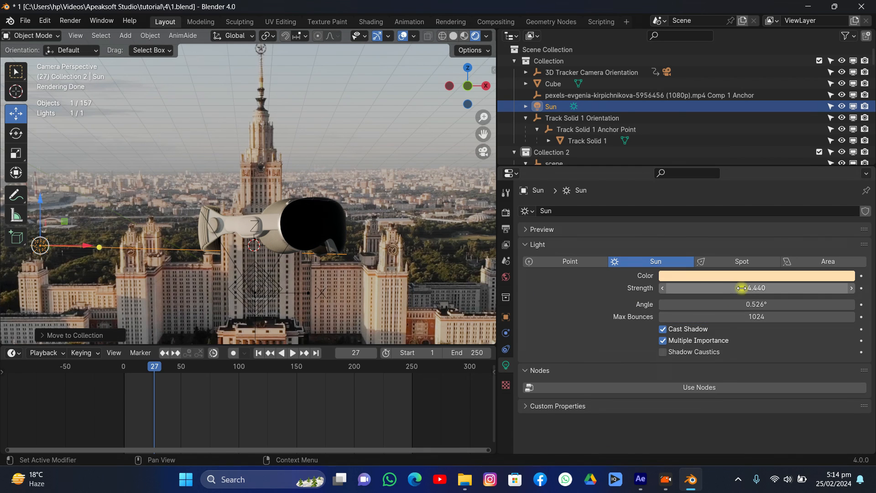
Raise the Sun light's strength to 8.360.
{"action": "left_click_drag", "start_coordinate": [743, 290], "coordinate": [821, 288]}
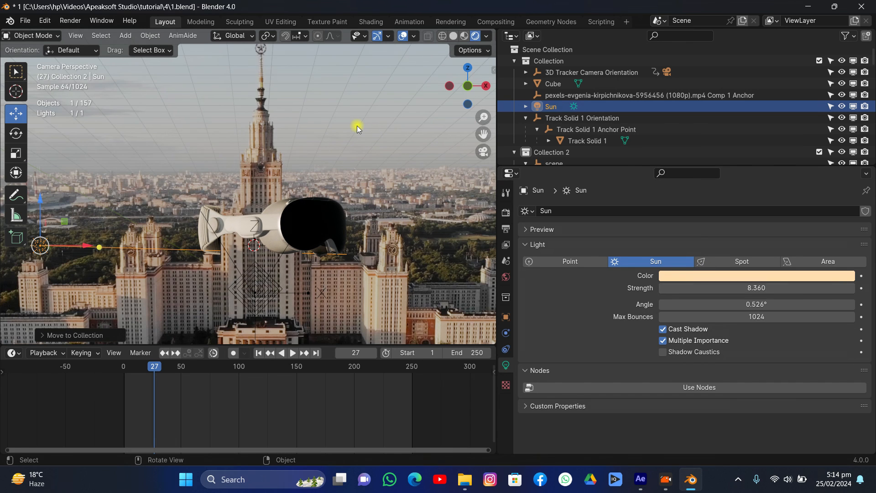
{"action": "scroll", "coordinate": [357, 126], "scroll_direction": "up", "scroll_amount": 2}
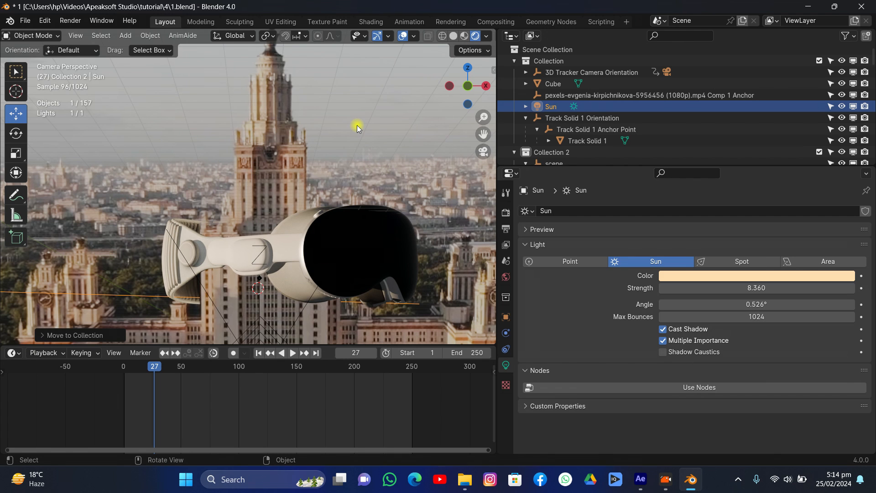
{"action": "scroll", "coordinate": [357, 127], "scroll_direction": "down", "scroll_amount": 2}
Rotate the Sun light by a small negative angle about the global Z axis.
{"action": "key", "text": "r"}
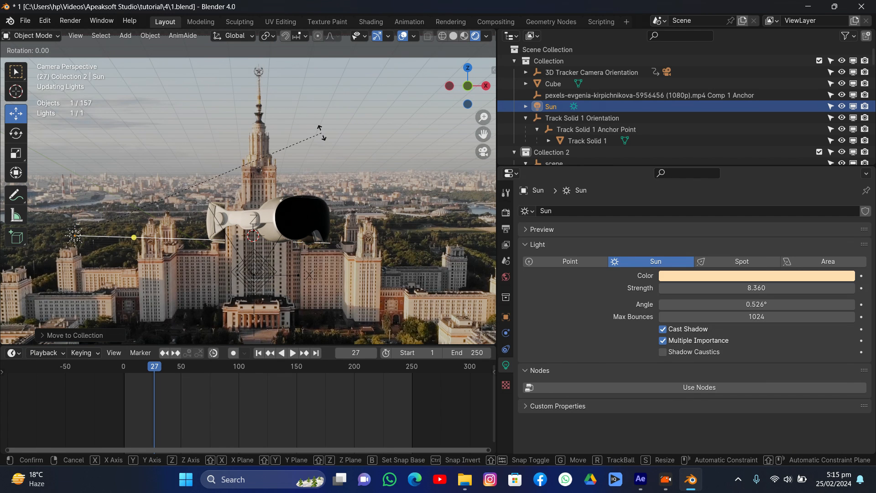
{"action": "key", "text": "z"}
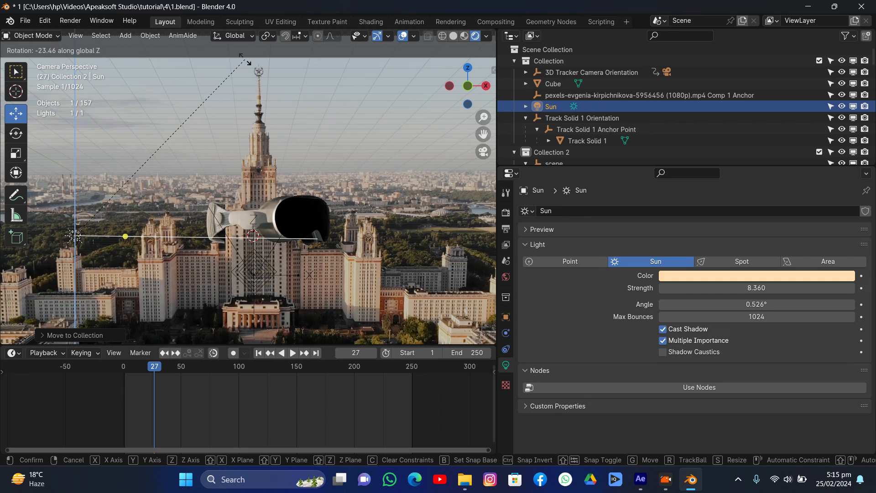
{"action": "left_click", "coordinate": [250, 89]}
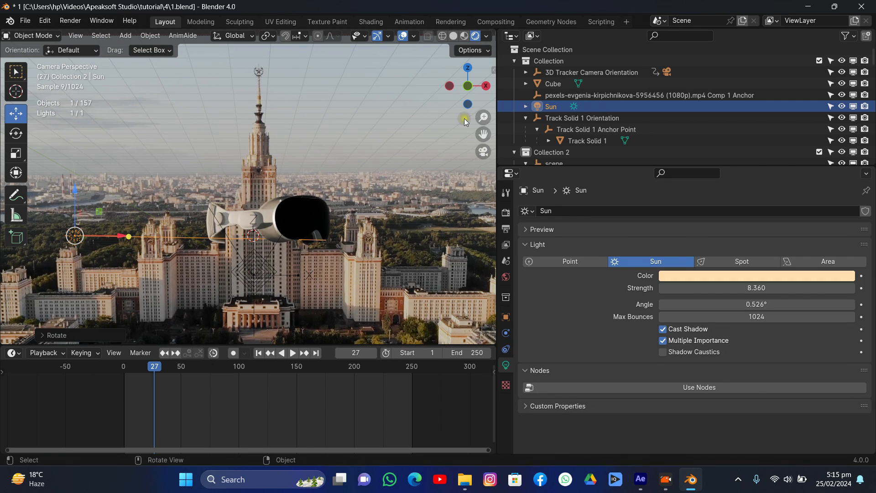
Select the headset's black front glass and examine its material settings and its look against the footage.
{"action": "left_click", "coordinate": [544, 85]}
{"action": "scroll", "coordinate": [317, 209], "scroll_direction": "up", "scroll_amount": 3}
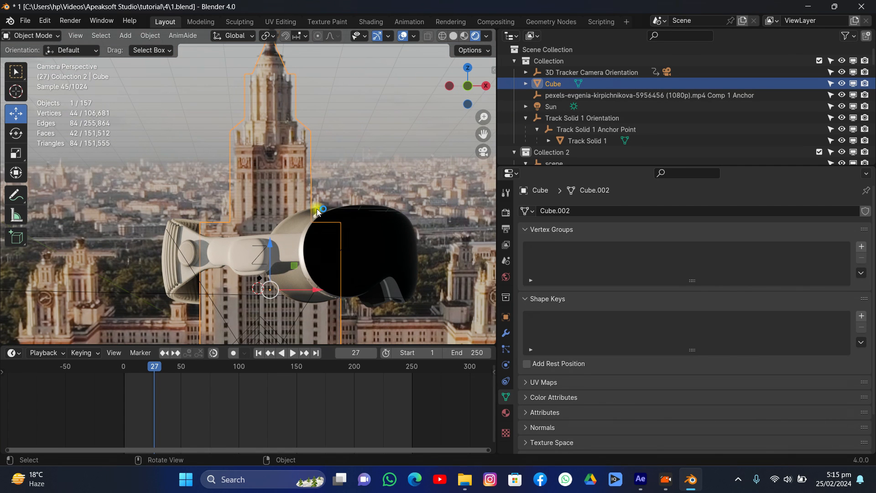
{"action": "scroll", "coordinate": [316, 212], "scroll_direction": "down", "scroll_amount": 4}
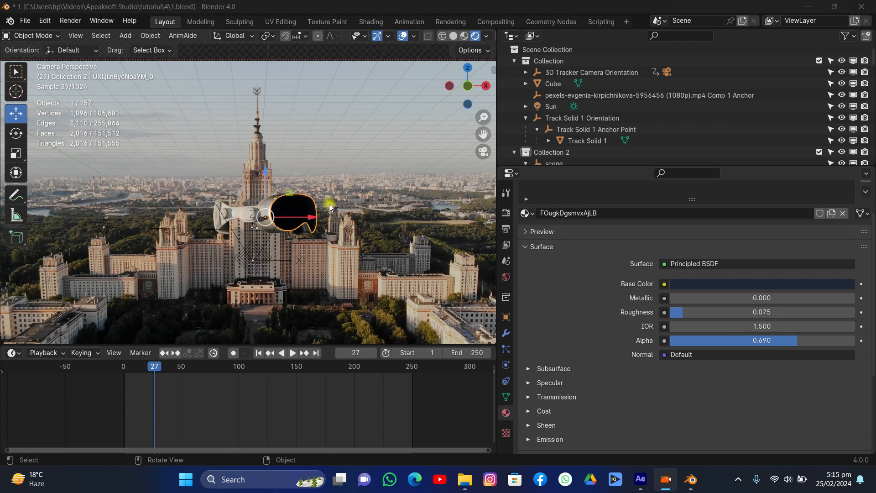
{"action": "scroll", "coordinate": [329, 204], "scroll_direction": "up", "scroll_amount": 2}
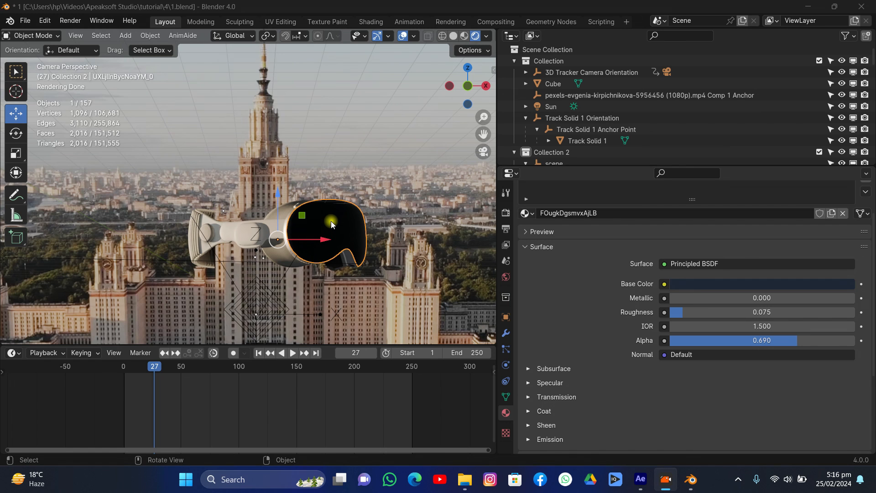
{"action": "scroll", "coordinate": [330, 221], "scroll_direction": "down", "scroll_amount": 2}
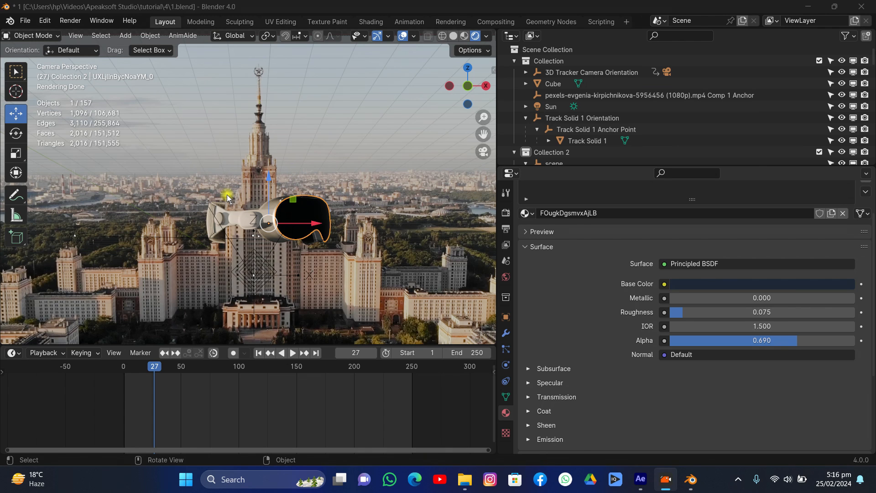
{"action": "scroll", "coordinate": [227, 197], "scroll_direction": "down", "scroll_amount": 2}
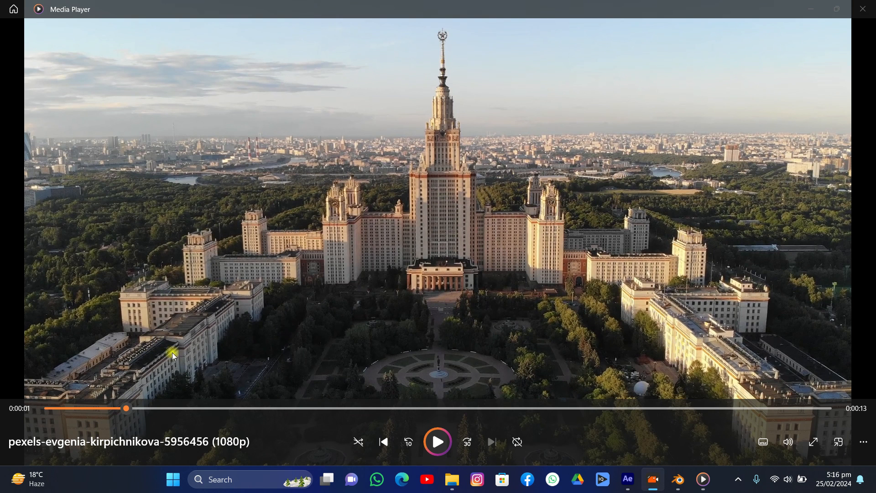
In Media Player, pause the background footage at about 2 seconds, capture its sky and skyline as a screenshot, and close the player.
{"action": "left_click", "coordinate": [431, 452]}
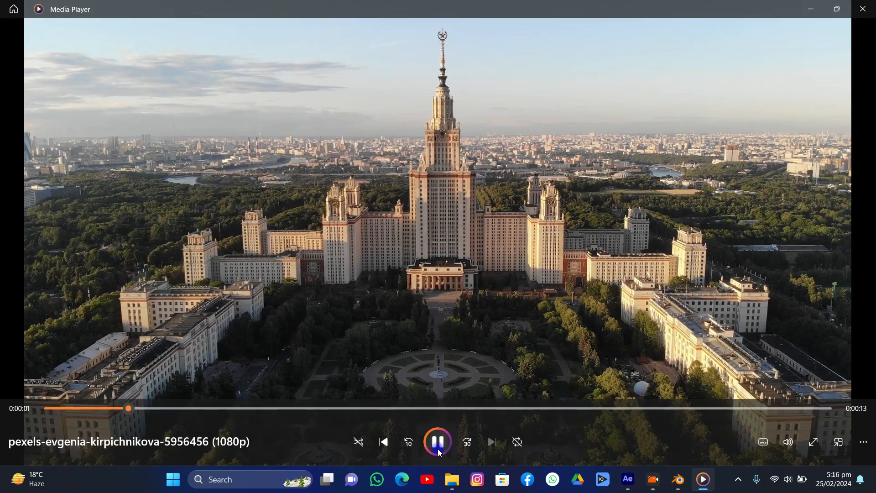
{"action": "left_click", "coordinate": [312, 217]}
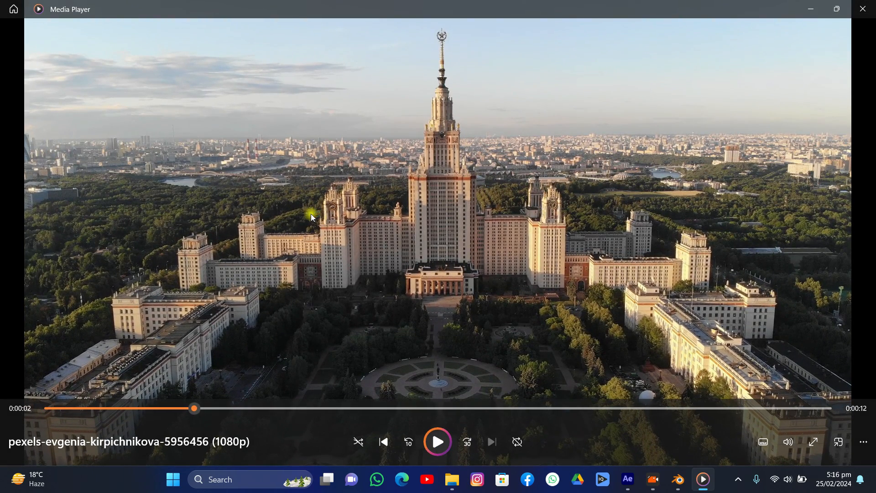
{"action": "key", "text": "shift+super+s"}
{"action": "left_click_drag", "start_coordinate": [32, 22], "coordinate": [848, 223]}
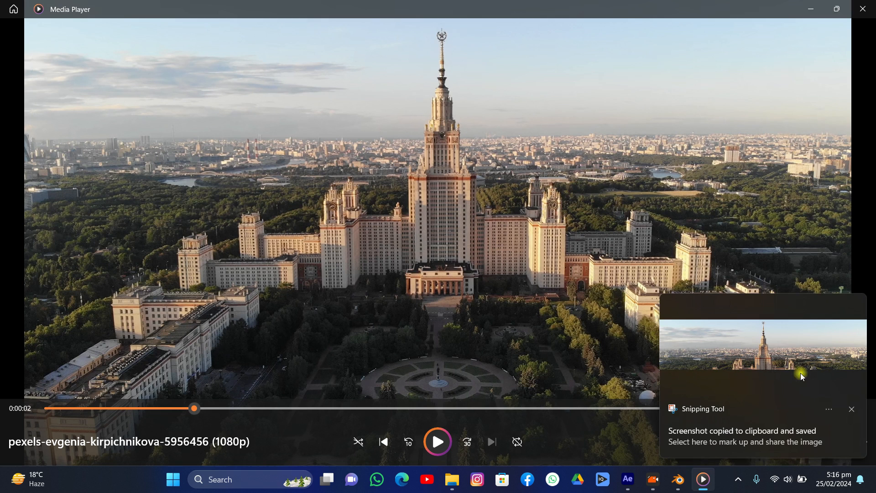
{"action": "left_click", "coordinate": [851, 409]}
{"action": "left_click", "coordinate": [863, 9]}
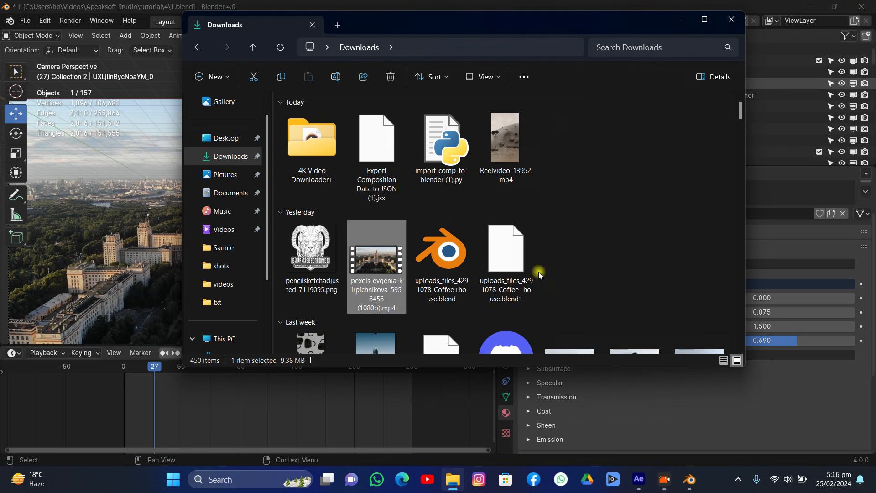
{"action": "left_click", "coordinate": [678, 19]}
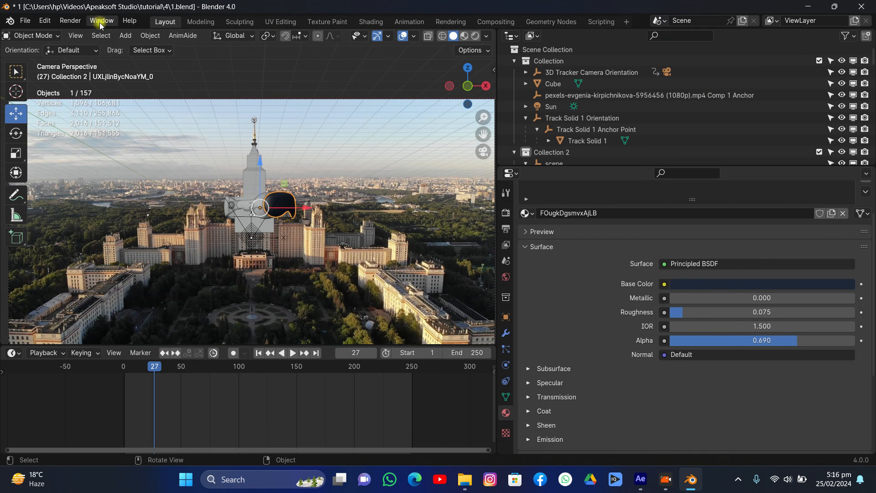
Save the Blender project and import Screenshot 2024-02-25 171648.png from the Pictures\Screenshots folder as an image plane.
{"action": "left_click", "coordinate": [25, 21]}
{"action": "left_click", "coordinate": [39, 95]}
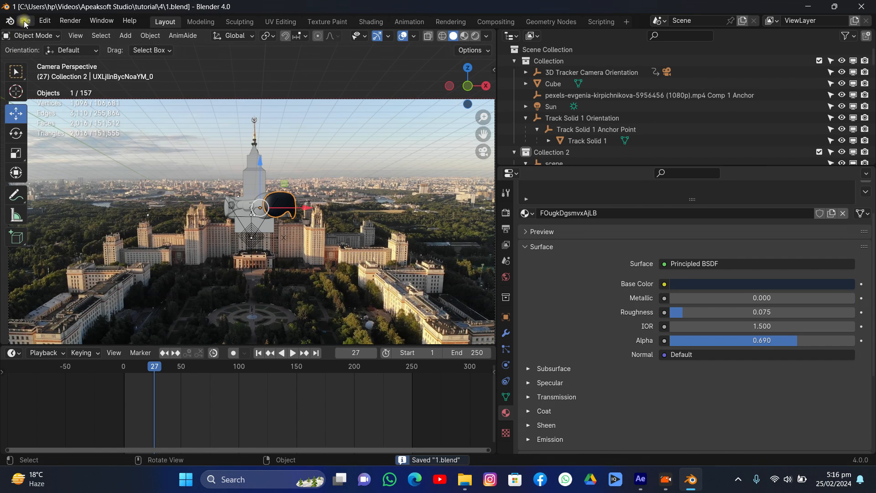
{"action": "left_click", "coordinate": [25, 21]}
{"action": "mouse_move", "coordinate": [45, 181]}
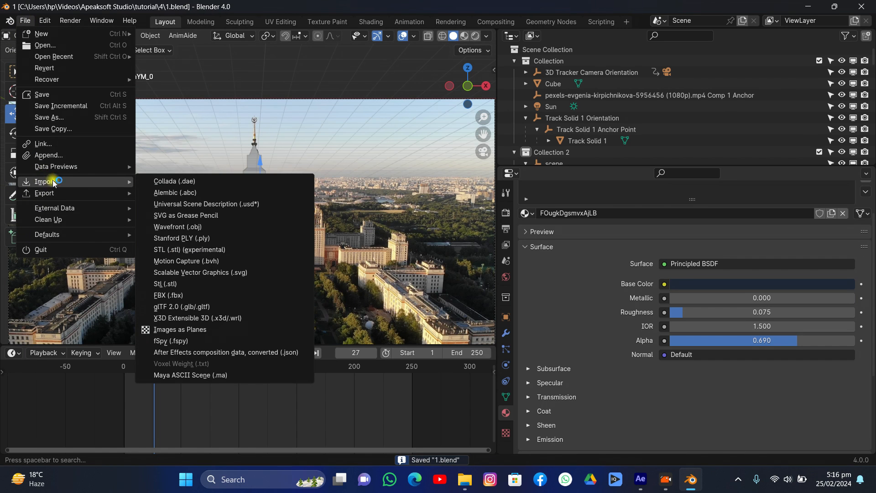
{"action": "left_click", "coordinate": [187, 330]}
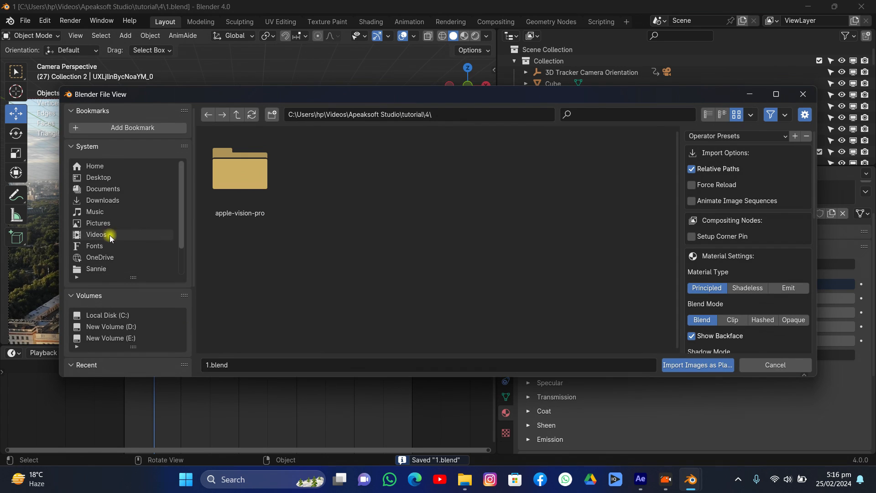
{"action": "left_click", "coordinate": [96, 223]}
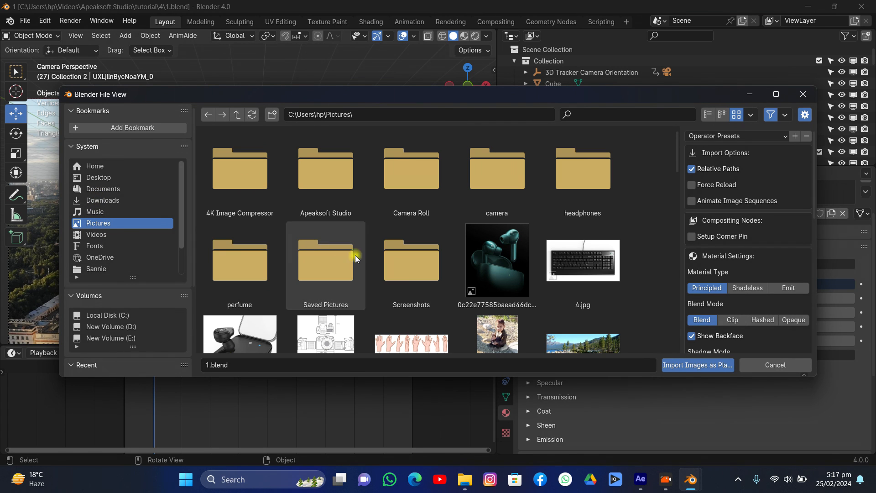
{"action": "left_click", "coordinate": [376, 258]}
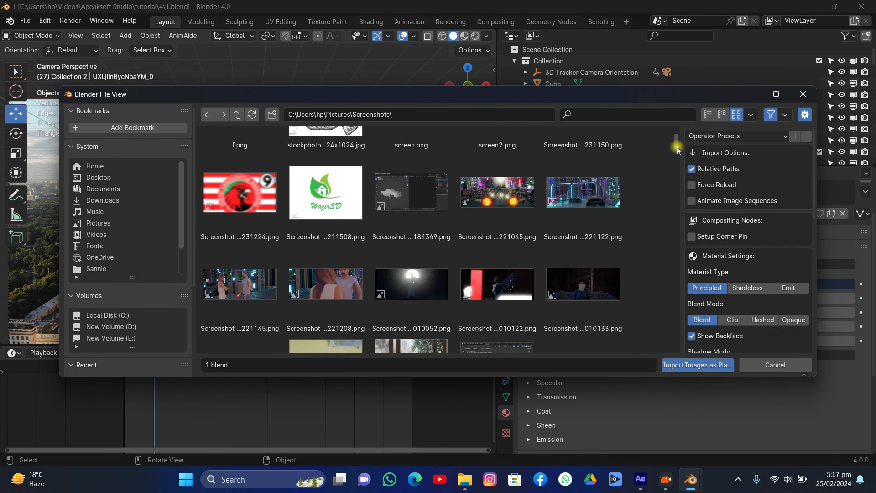
{"action": "left_click_drag", "start_coordinate": [676, 141], "coordinate": [679, 357]}
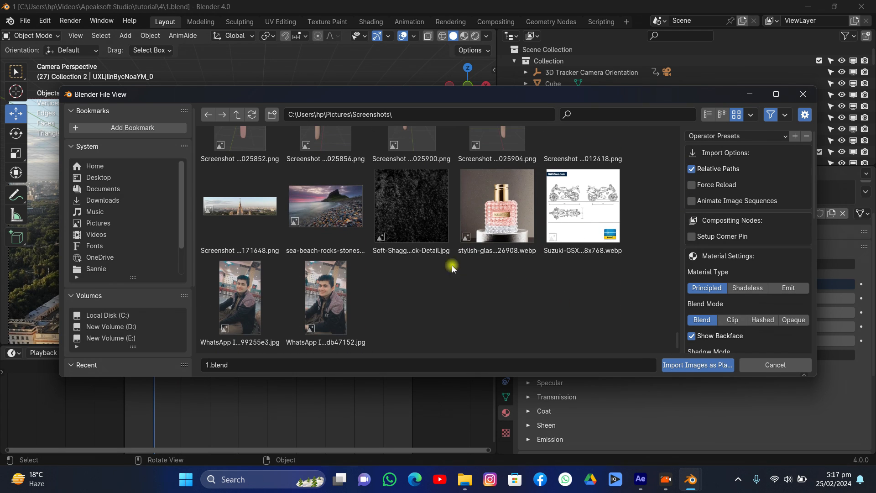
{"action": "left_click", "coordinate": [273, 215]}
{"action": "left_click", "coordinate": [687, 364]}
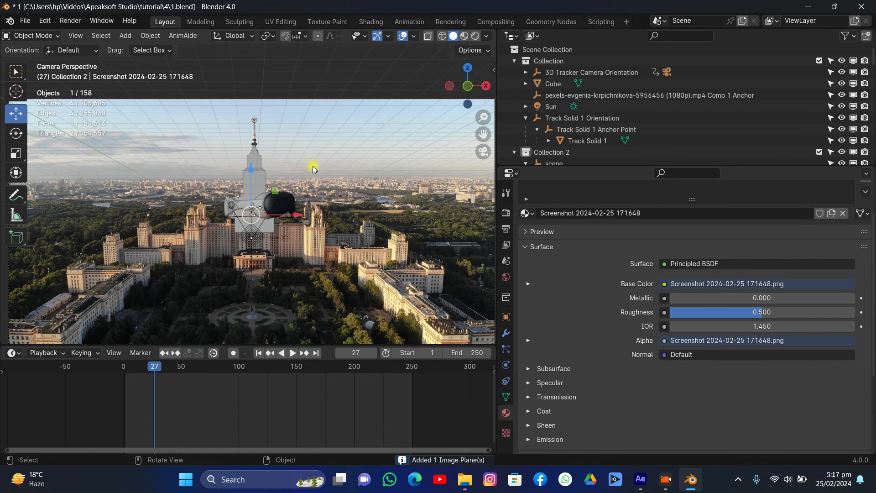
Scale up the imported image plane to span the building's central section and move it into Collection.
{"action": "key", "text": "s"}
{"action": "left_click", "coordinate": [322, 153]}
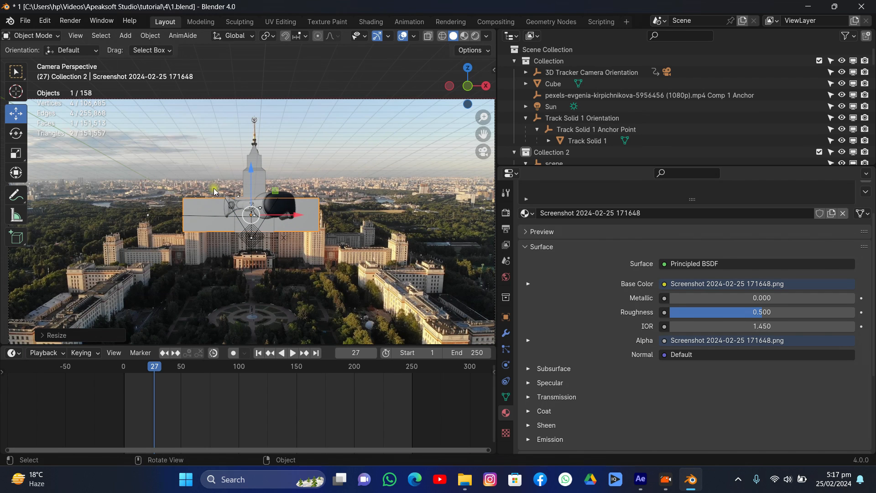
{"action": "left_click", "coordinate": [201, 201]}
{"action": "key", "text": "m"}
{"action": "left_click", "coordinate": [197, 197]}
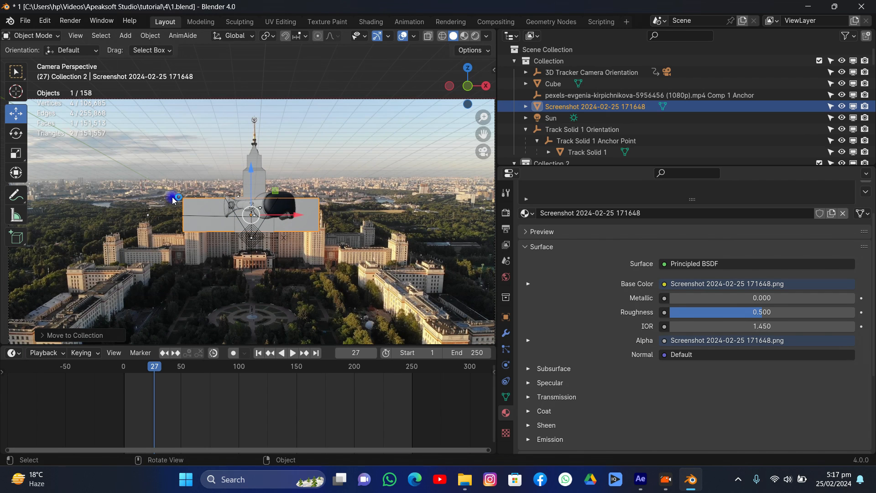
{"action": "left_click", "coordinate": [532, 60]}
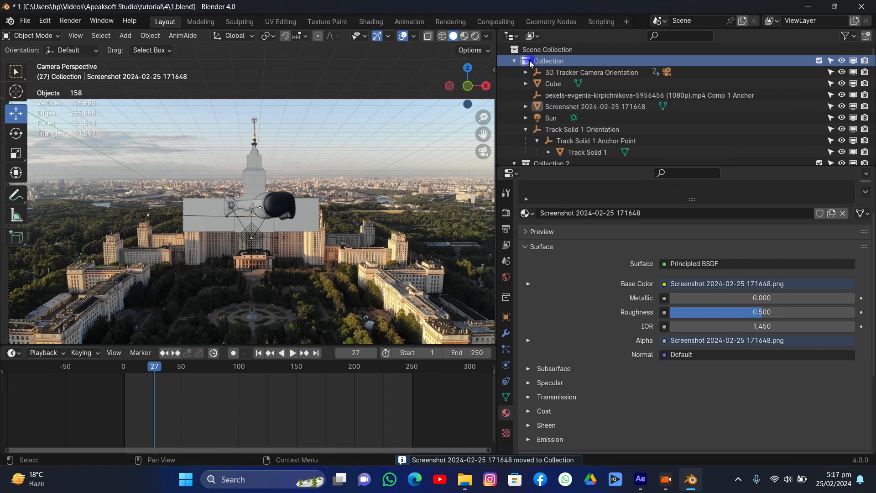
Enlarge the screenshot plane further, move it well away from the headset, and show the scene from the top.
{"action": "left_click", "coordinate": [547, 106]}
{"action": "left_click_drag", "start_coordinate": [467, 86], "coordinate": [323, 146]}
{"action": "key", "text": "s"}
{"action": "left_click", "coordinate": [406, 116]}
{"action": "scroll", "coordinate": [240, 172], "scroll_direction": "down", "scroll_amount": 2}
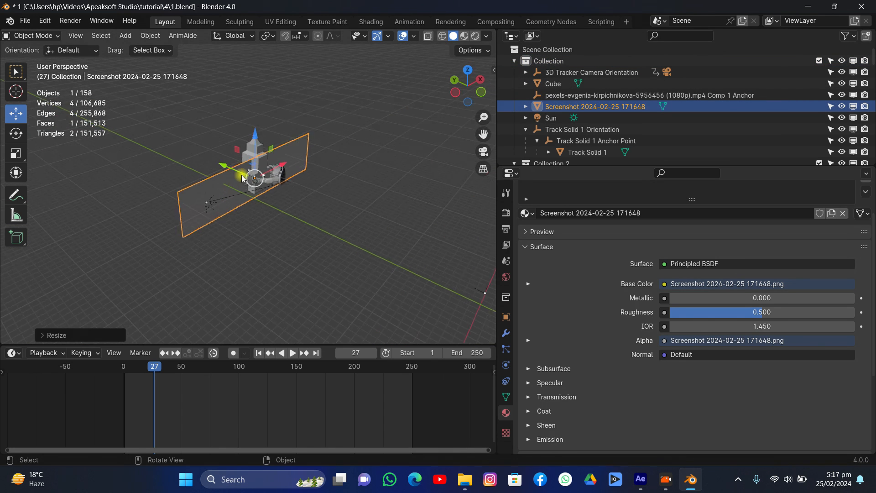
{"action": "left_click_drag", "start_coordinate": [226, 170], "coordinate": [457, 153]}
{"action": "left_click", "coordinate": [468, 70]}
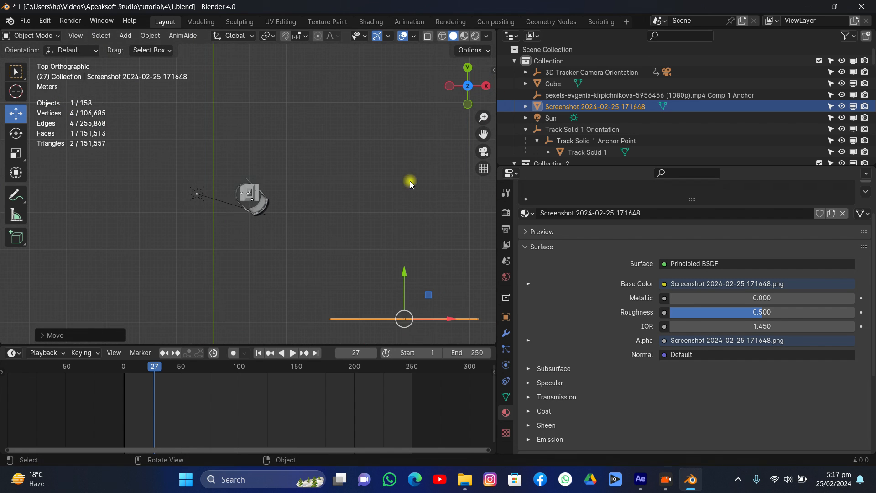
Rotate the screenshot plane about 42° around Z in the top view and move it slightly towards the headset.
{"action": "key", "text": "r"}
{"action": "left_click", "coordinate": [299, 205]}
{"action": "key", "text": "g"}
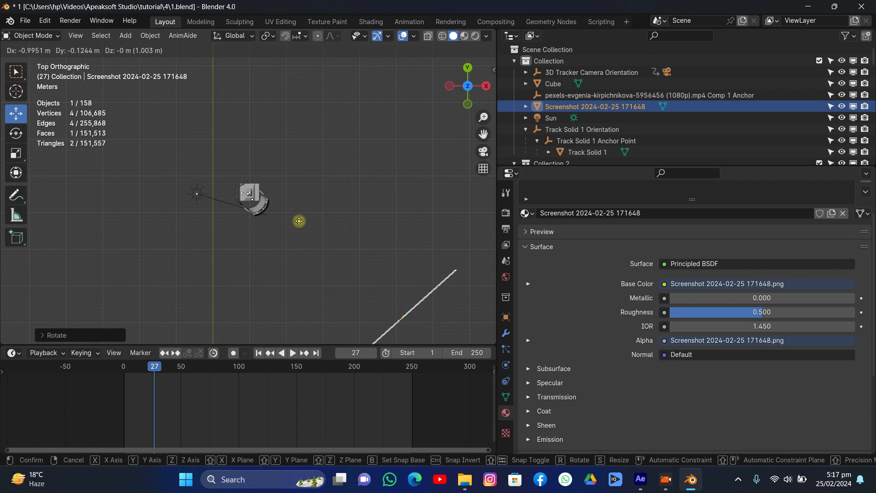
{"action": "left_click", "coordinate": [271, 200]}
In the camera view, shift the screenshot plane along X towards the headset, show rendered shading, and save the project.
{"action": "left_click", "coordinate": [483, 151]}
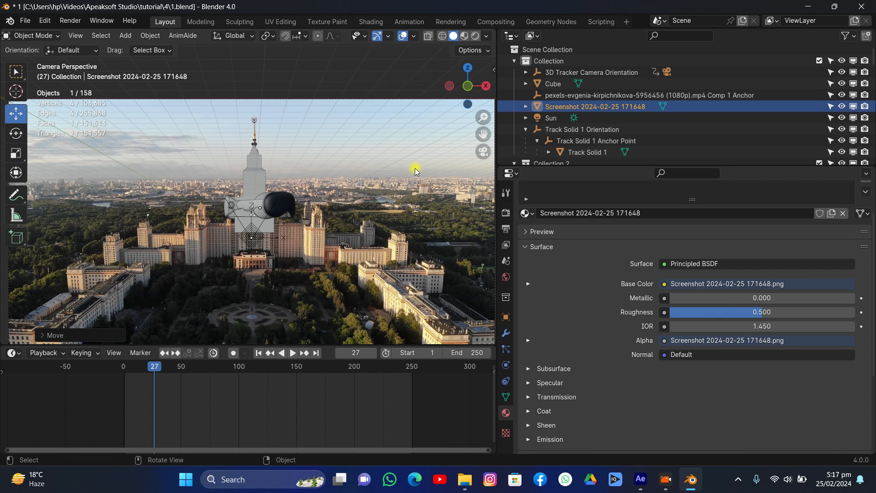
{"action": "scroll", "coordinate": [415, 171], "scroll_direction": "down", "scroll_amount": 3}
{"action": "key", "text": "g"}
{"action": "key", "text": "x"}
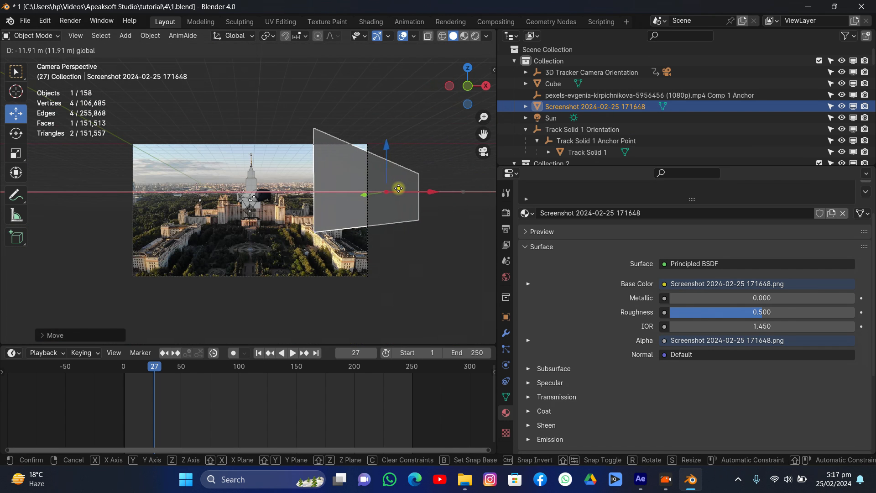
{"action": "left_click", "coordinate": [375, 190]}
{"action": "left_click", "coordinate": [475, 36]}
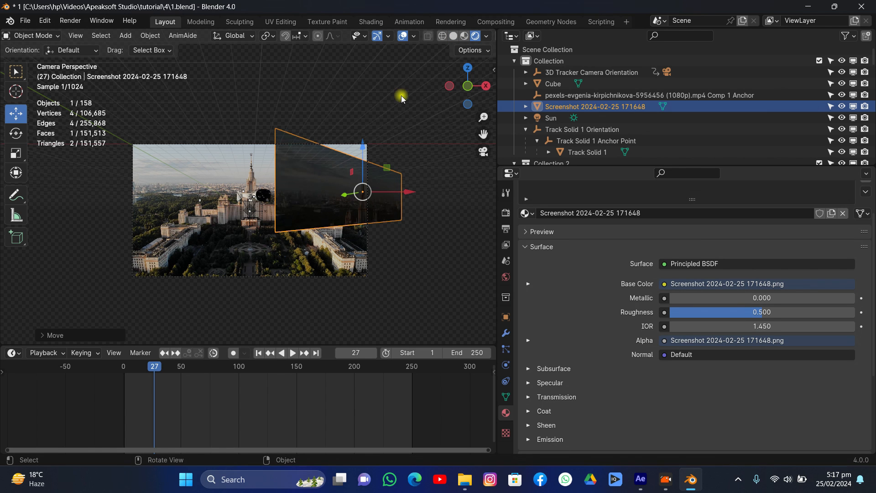
{"action": "key", "text": "ctrl+s"}
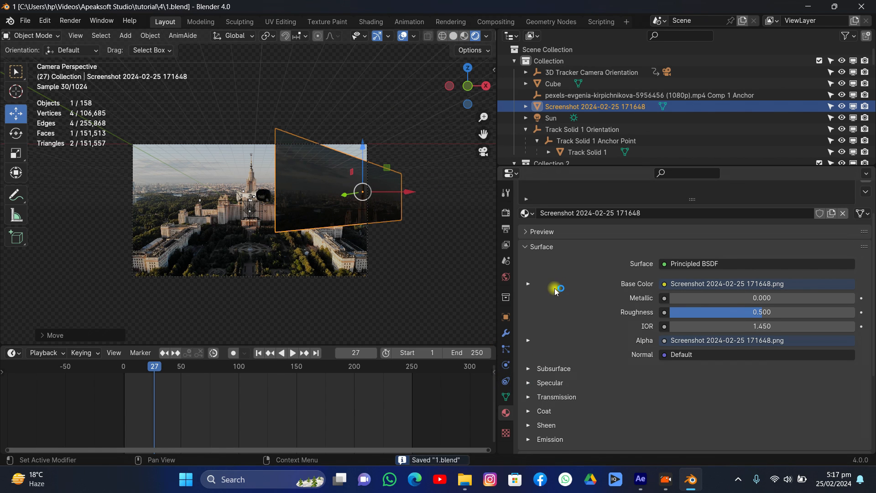
Split the 3D viewport vertically and turn the new area into a Shader Editor with its sidebar hidden.
{"action": "scroll", "coordinate": [553, 285], "scroll_direction": "down", "scroll_amount": 4}
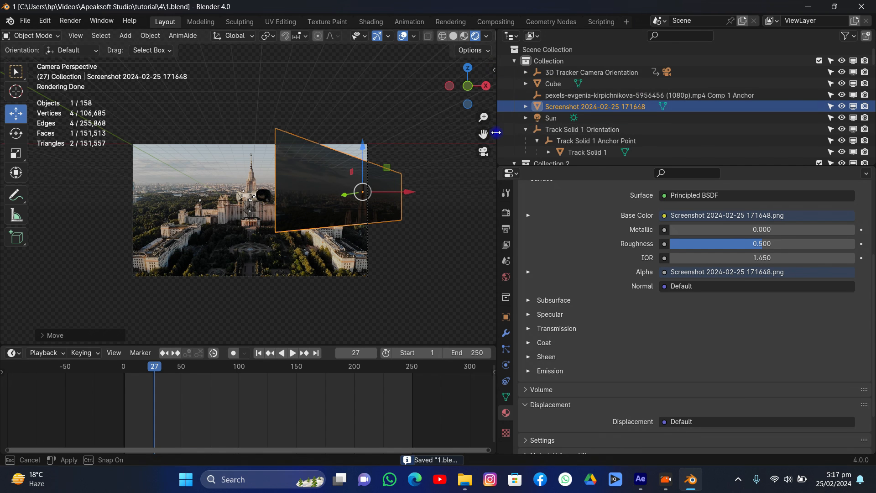
{"action": "left_click_drag", "start_coordinate": [496, 132], "coordinate": [504, 41]}
{"action": "left_click", "coordinate": [519, 36]}
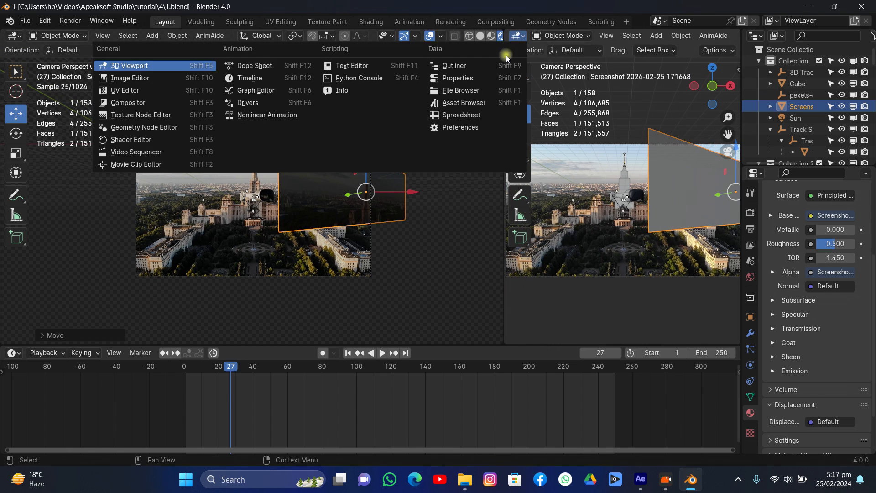
{"action": "left_click", "coordinate": [99, 139]}
{"action": "key", "text": "n"}
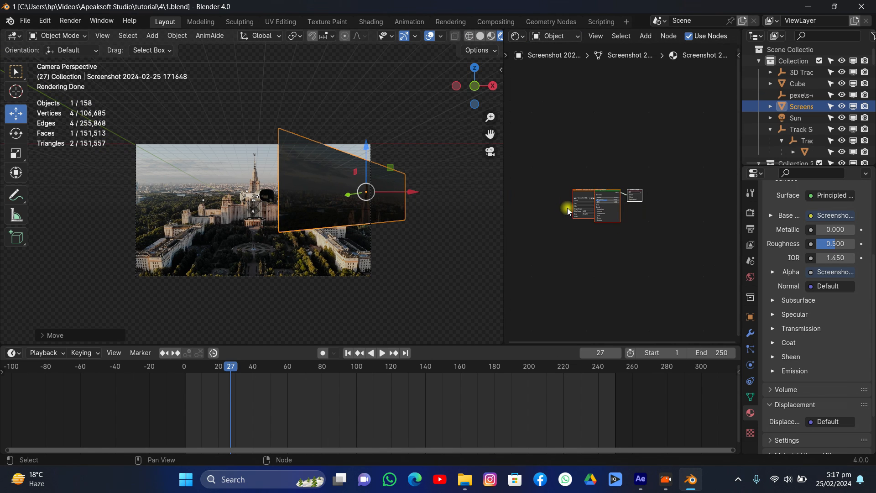
Connect the screenshot texture's Color output to the Principled BSDF's emission Color and set the emission Strength to 1.000.
{"action": "scroll", "coordinate": [567, 207], "scroll_direction": "up", "scroll_amount": 5}
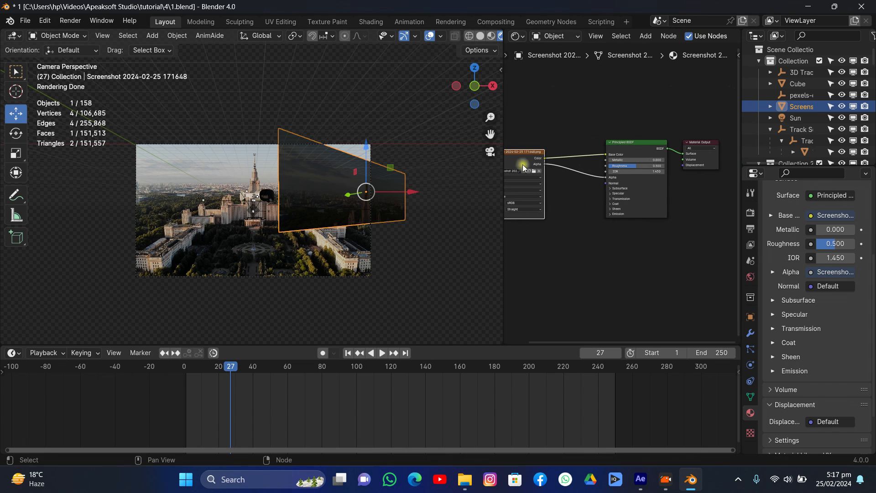
{"action": "middle_click_drag", "start_coordinate": [587, 209], "coordinate": [639, 215]}
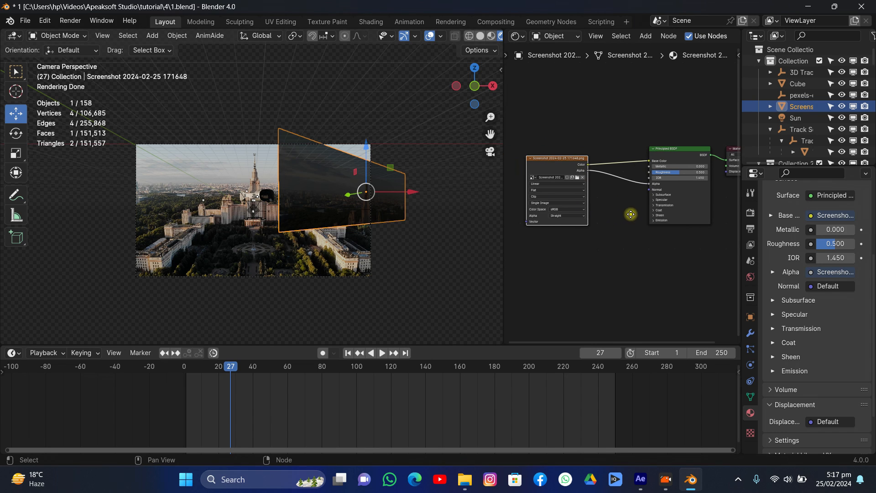
{"action": "left_click", "coordinate": [667, 220]}
{"action": "scroll", "coordinate": [636, 246], "scroll_direction": "up", "scroll_amount": 2}
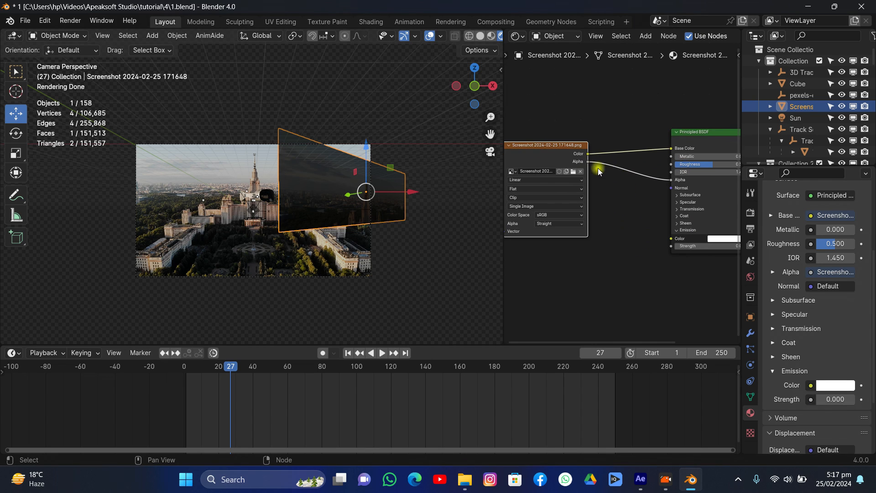
{"action": "left_click_drag", "start_coordinate": [588, 154], "coordinate": [666, 238]}
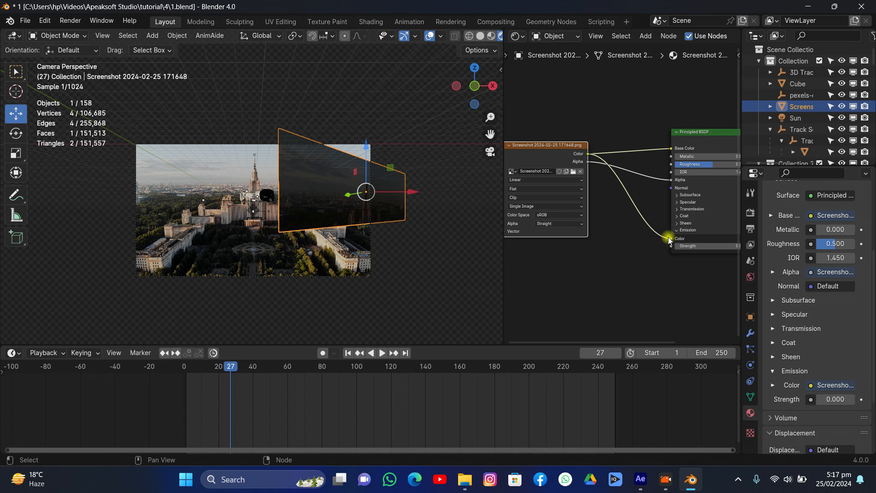
{"action": "middle_click_drag", "start_coordinate": [666, 238], "coordinate": [587, 238]}
{"action": "left_click_drag", "start_coordinate": [593, 238], "coordinate": [645, 238]}
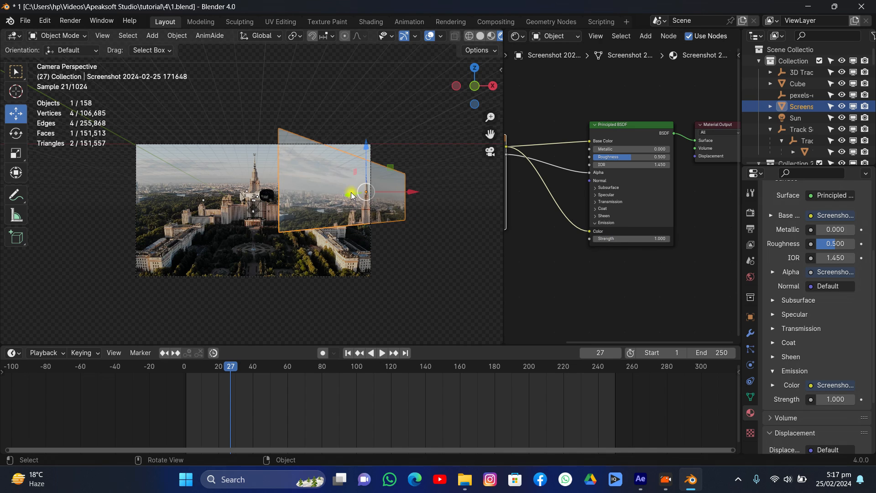
Turn off Camera ray visibility for the screenshot plane in its object visibility settings.
{"action": "scroll", "coordinate": [351, 193], "scroll_direction": "up", "scroll_amount": 3}
{"action": "scroll", "coordinate": [351, 192], "scroll_direction": "up", "scroll_amount": 3}
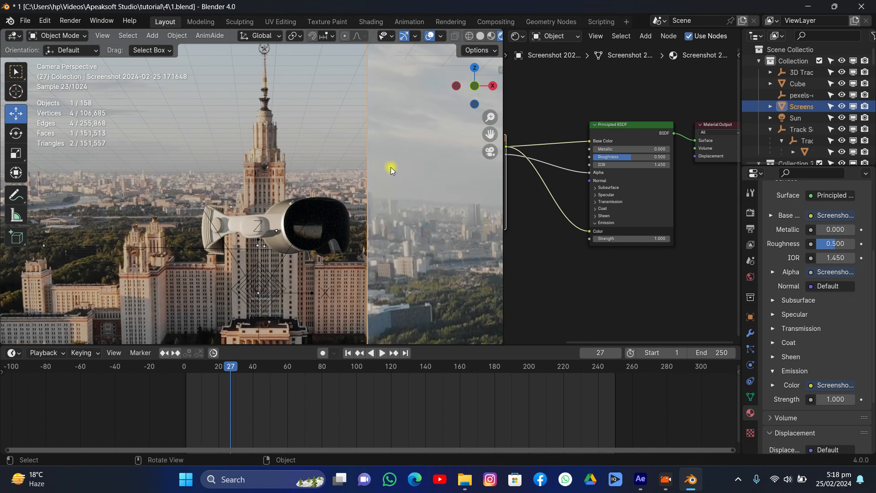
{"action": "scroll", "coordinate": [344, 223], "scroll_direction": "down", "scroll_amount": 6}
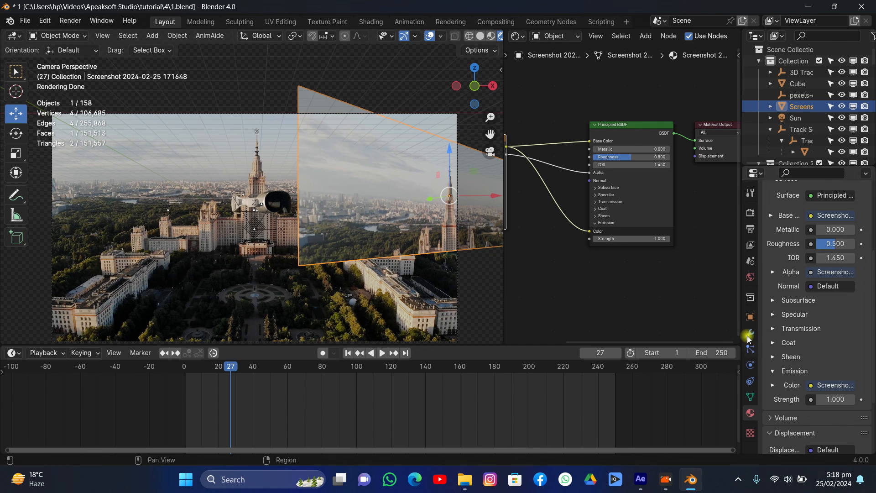
{"action": "left_click", "coordinate": [750, 317]}
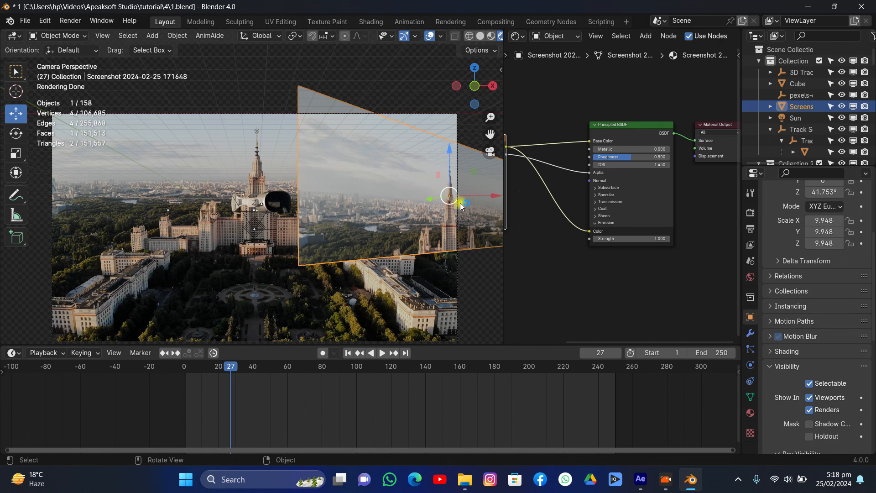
{"action": "scroll", "coordinate": [782, 346], "scroll_direction": "down", "scroll_amount": 5}
{"action": "scroll", "coordinate": [789, 342], "scroll_direction": "down", "scroll_amount": 1}
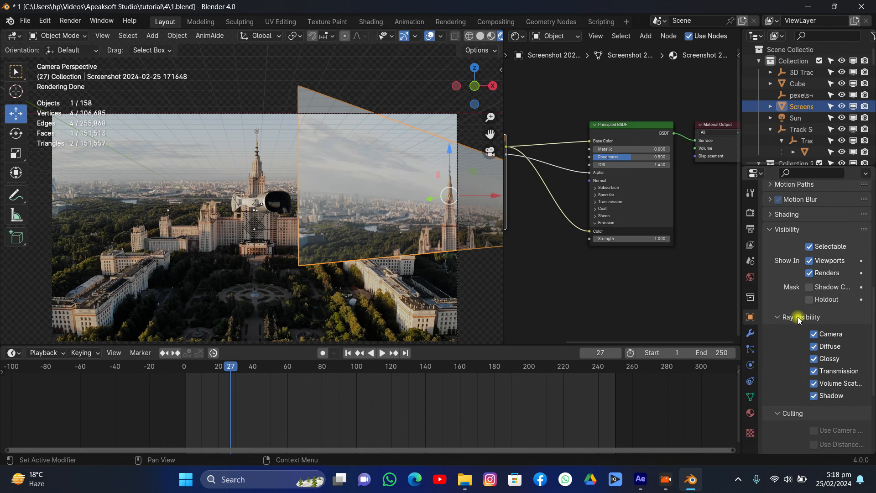
{"action": "left_click", "coordinate": [813, 333]}
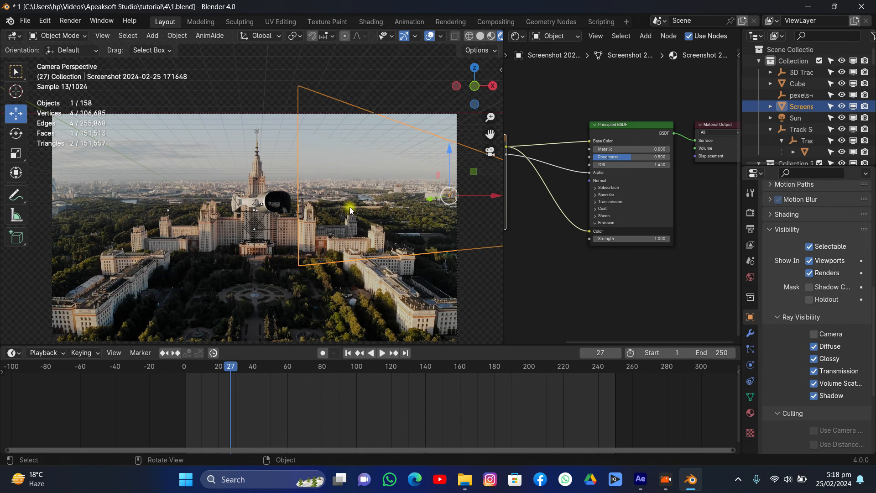
From the top view, move the screenshot plane closer to the headset's front and slightly adjust its rotation.
{"action": "scroll", "coordinate": [310, 203], "scroll_direction": "up", "scroll_amount": 5}
{"action": "scroll", "coordinate": [366, 226], "scroll_direction": "down", "scroll_amount": 4}
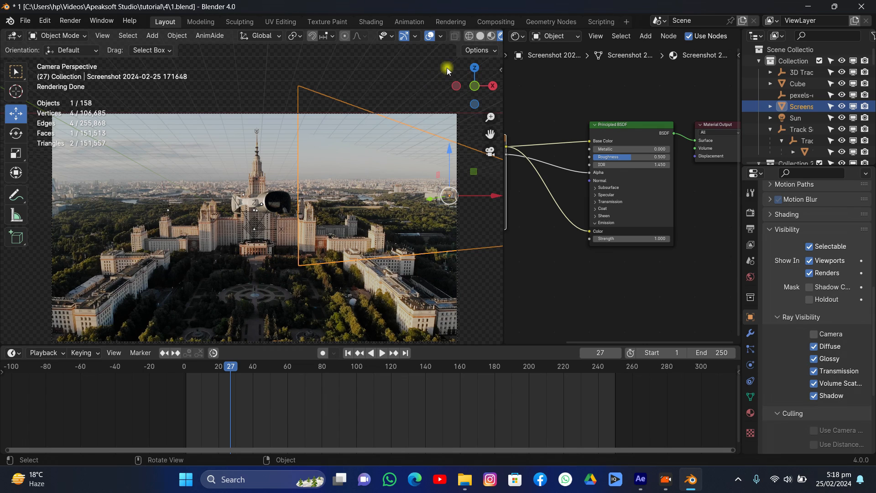
{"action": "mouse_move", "coordinate": [468, 80]}
{"action": "left_mouse_down"}
{"action": "mouse_move", "coordinate": [449, 91]}
{"action": "mouse_move", "coordinate": [480, 84]}
{"action": "left_mouse_up"}
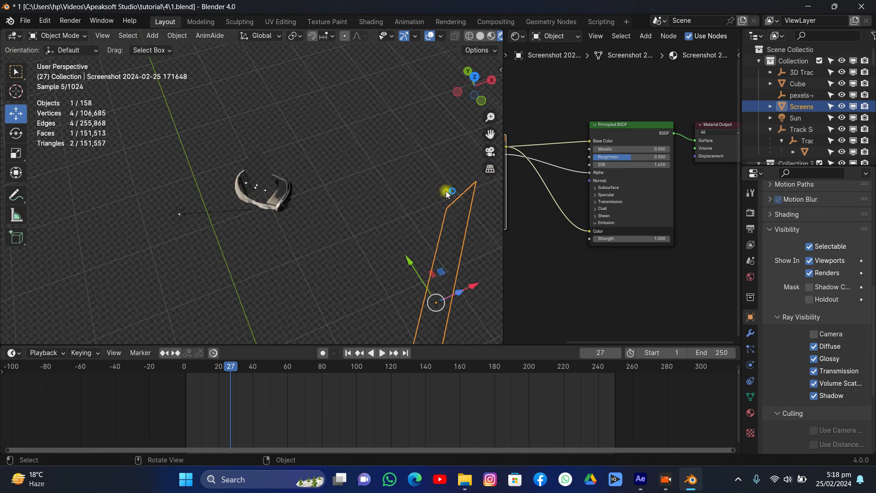
{"action": "left_click", "coordinate": [477, 80]}
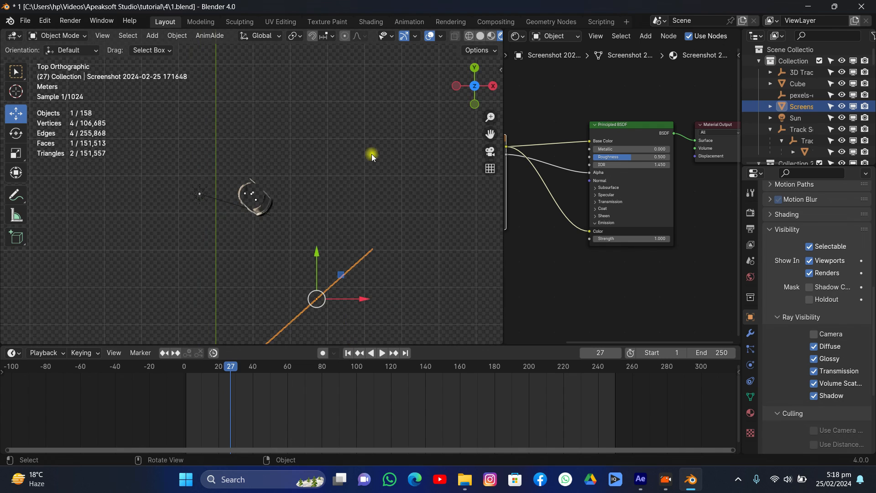
{"action": "key", "text": "g"}
{"action": "left_click", "coordinate": [382, 161]}
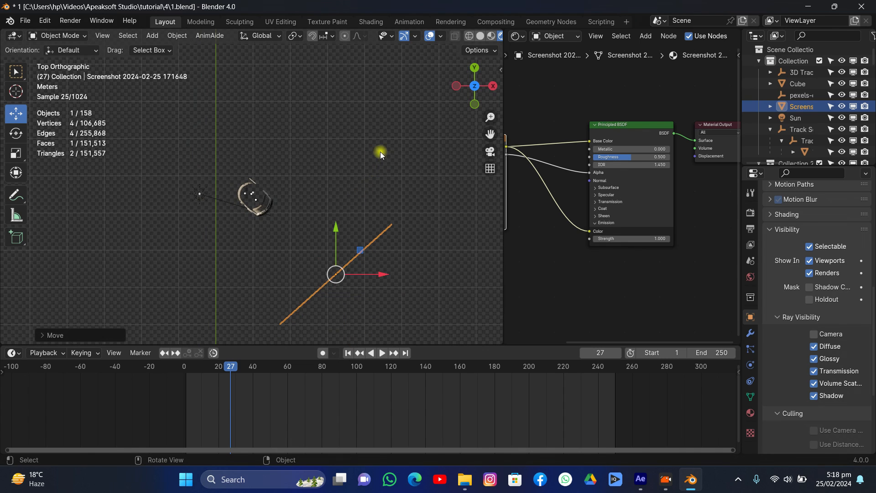
{"action": "key", "text": "r"}
{"action": "left_click", "coordinate": [376, 151]}
{"action": "key", "text": "g"}
{"action": "left_click", "coordinate": [338, 135]}
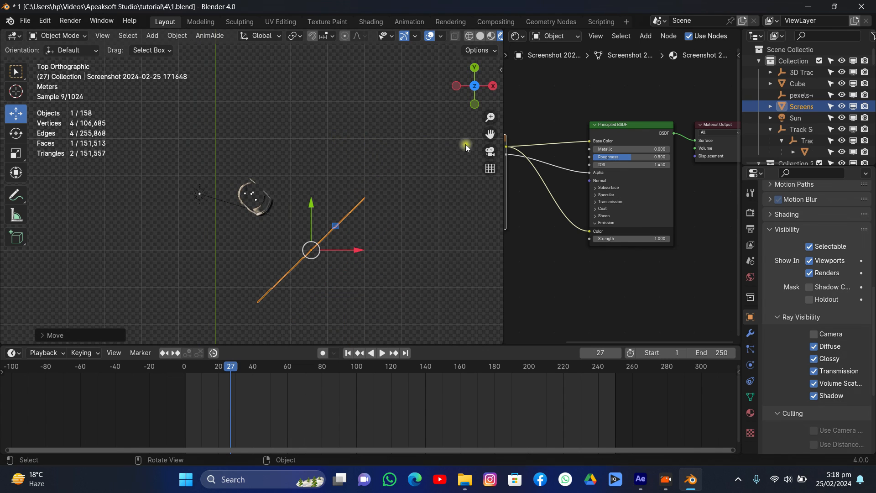
Through the camera, select the headset's front glass and set its material Roughness to 0.000 and Alpha to 0.733.
{"action": "left_click", "coordinate": [490, 151]}
{"action": "scroll", "coordinate": [416, 172], "scroll_direction": "up", "scroll_amount": 6}
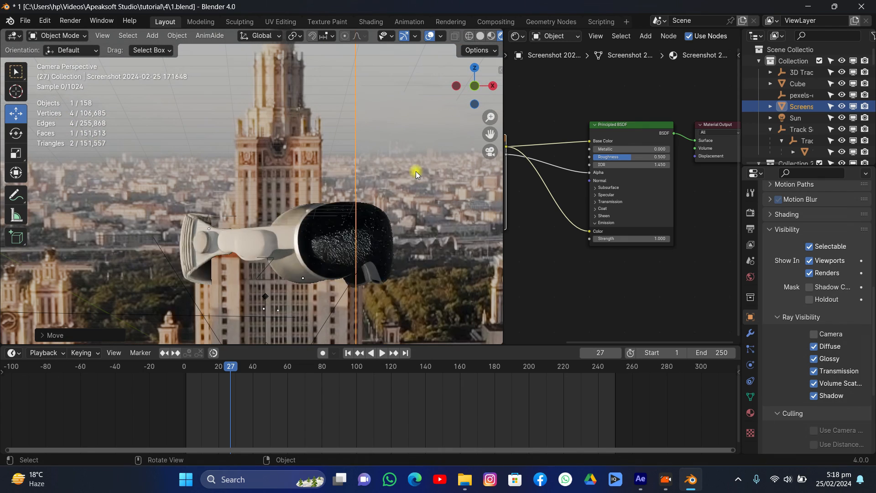
{"action": "left_click_drag", "start_coordinate": [489, 132], "coordinate": [406, 36]}
{"action": "scroll", "coordinate": [448, 167], "scroll_direction": "up", "scroll_amount": 4}
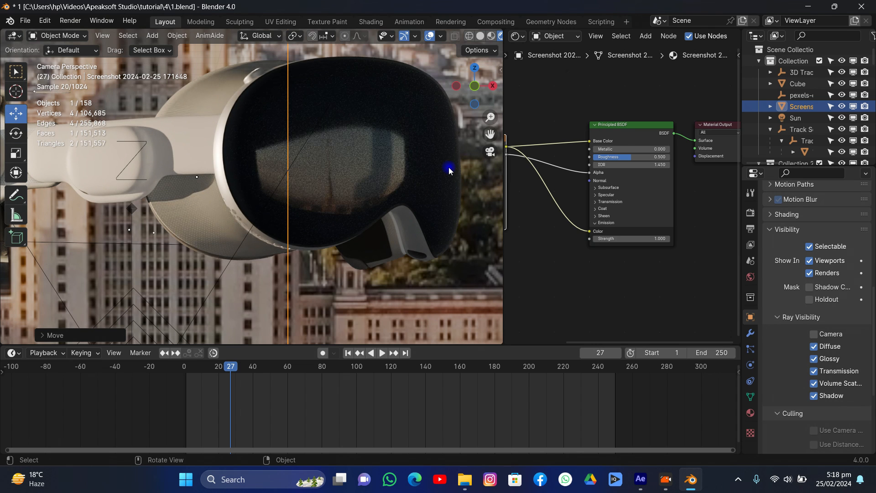
{"action": "left_click", "coordinate": [273, 177]}
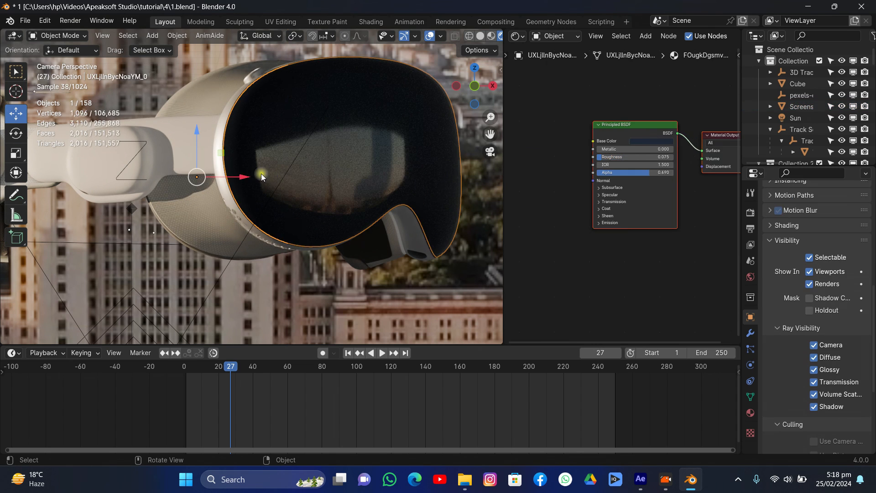
{"action": "scroll", "coordinate": [565, 190], "scroll_direction": "up", "scroll_amount": 2}
{"action": "mouse_move", "coordinate": [598, 145]}
{"action": "left_mouse_down"}
{"action": "mouse_move", "coordinate": [584, 145]}
{"action": "mouse_move", "coordinate": [684, 133]}
{"action": "mouse_move", "coordinate": [589, 133]}
{"action": "left_mouse_up"}
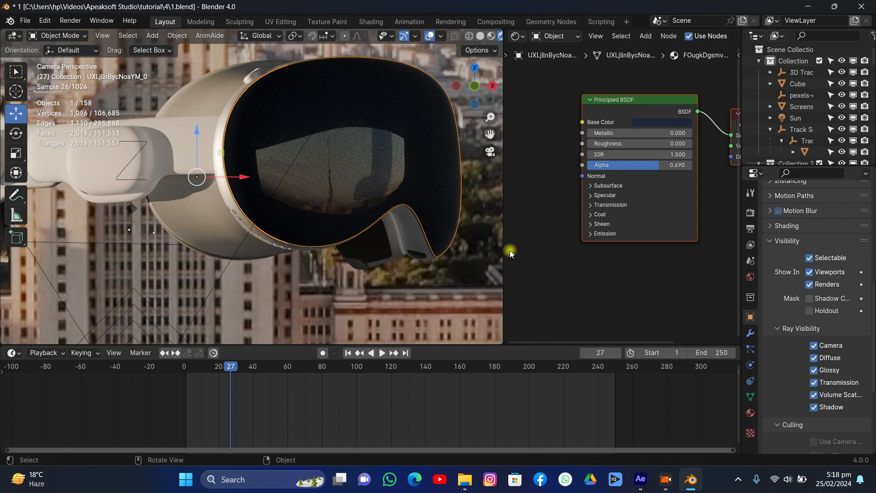
{"action": "mouse_move", "coordinate": [664, 165]}
{"action": "left_mouse_down"}
{"action": "mouse_move", "coordinate": [692, 165]}
{"action": "mouse_move", "coordinate": [664, 165]}
{"action": "left_mouse_up"}
{"action": "scroll", "coordinate": [364, 157], "scroll_direction": "down", "scroll_amount": 4}
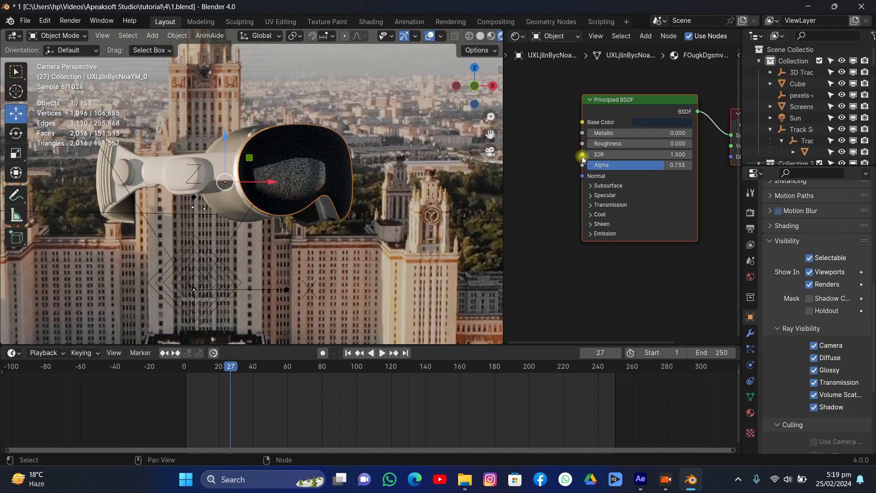
{"action": "key", "text": "g"}
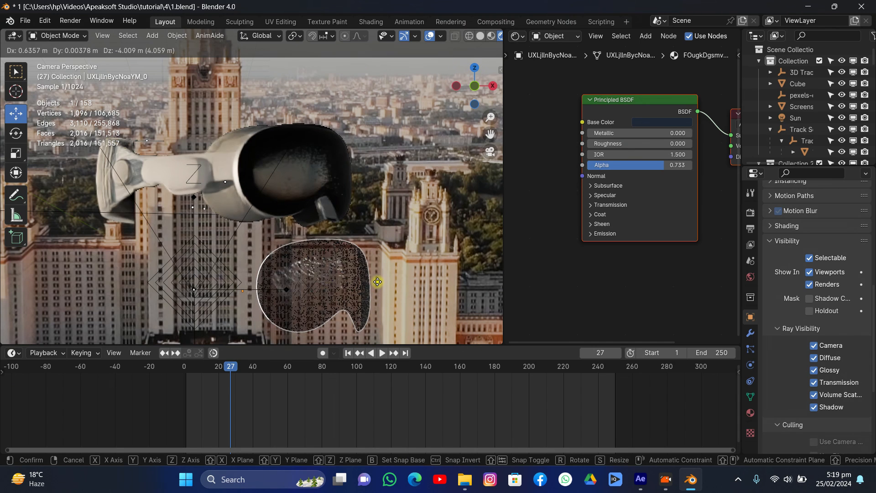
{"action": "right_click", "coordinate": [378, 284]}
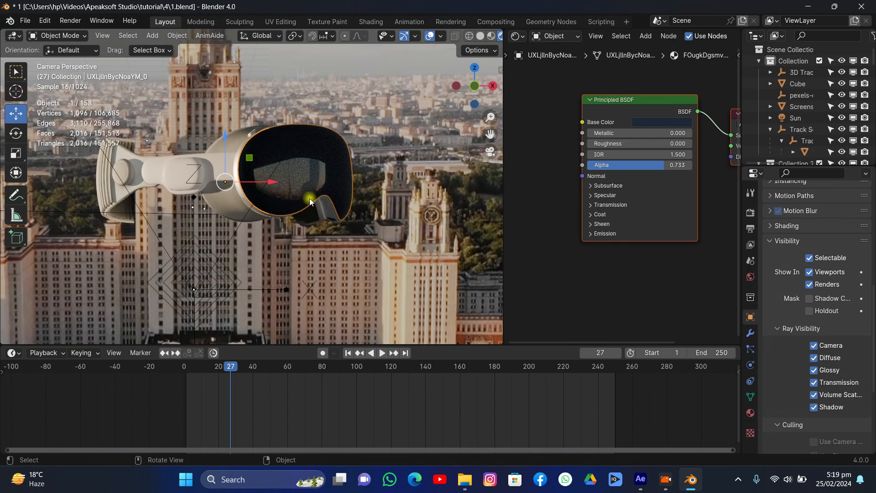
Deselect the front glass, switch the viewport to solid shading, and save the project.
{"action": "scroll", "coordinate": [299, 214], "scroll_direction": "down", "scroll_amount": 6}
{"action": "left_click", "coordinate": [374, 84]}
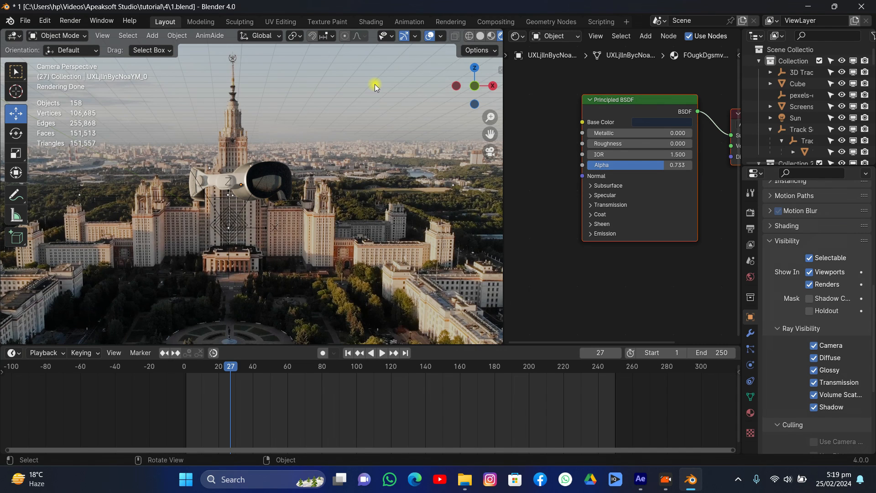
{"action": "left_click", "coordinate": [480, 35]}
{"action": "left_click", "coordinate": [26, 21]}
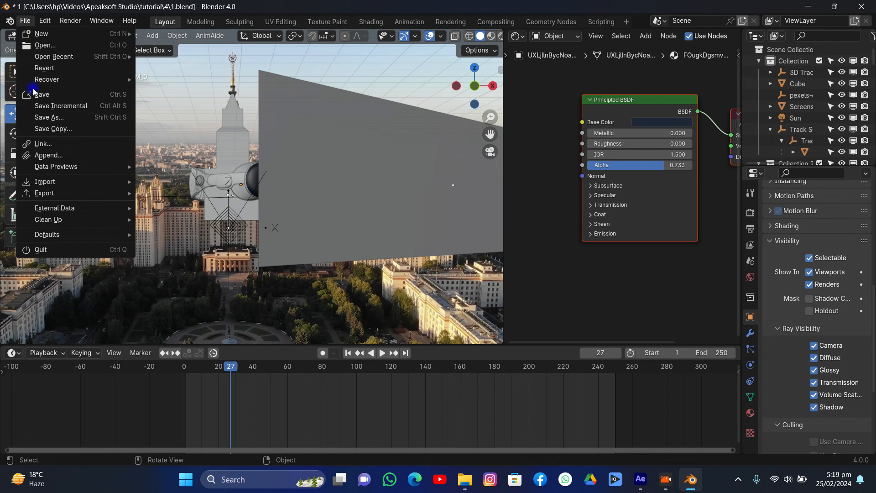
{"action": "left_click", "coordinate": [43, 95]}
Set the final render's maximum samples to 30 in the Cycles render sampling settings.
{"action": "left_click", "coordinate": [750, 212]}
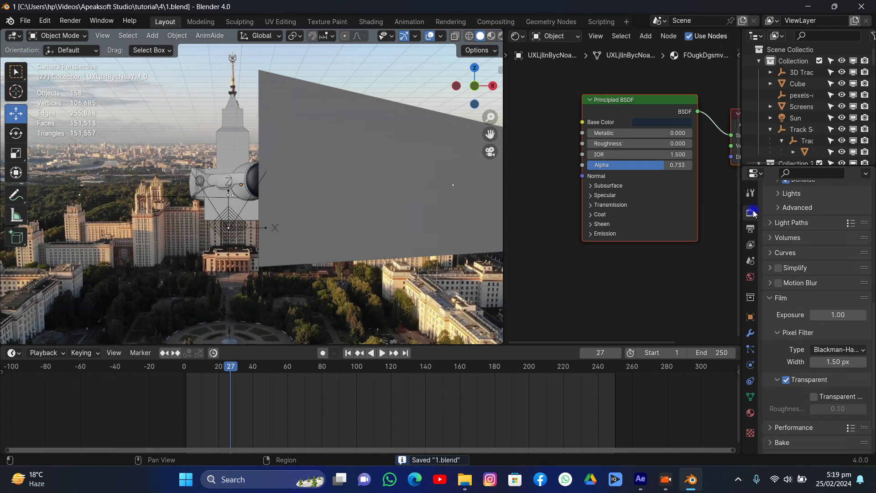
{"action": "scroll", "coordinate": [799, 242], "scroll_direction": "up", "scroll_amount": 6}
{"action": "left_click", "coordinate": [833, 295]}
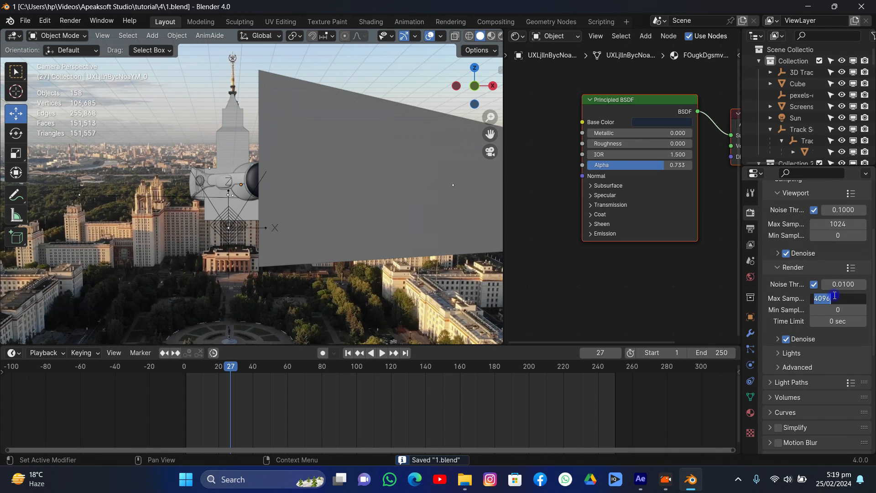
{"action": "type", "text": "3"}
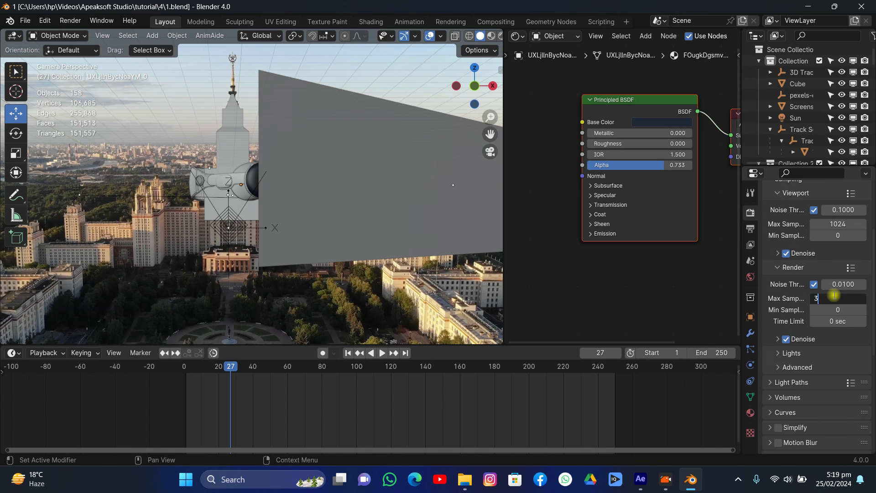
{"action": "type", "text": "0"}
{"action": "key", "text": "Return"}
Render the current frame as an image, inspect the headset up close, and close the render window.
{"action": "left_click", "coordinate": [71, 20]}
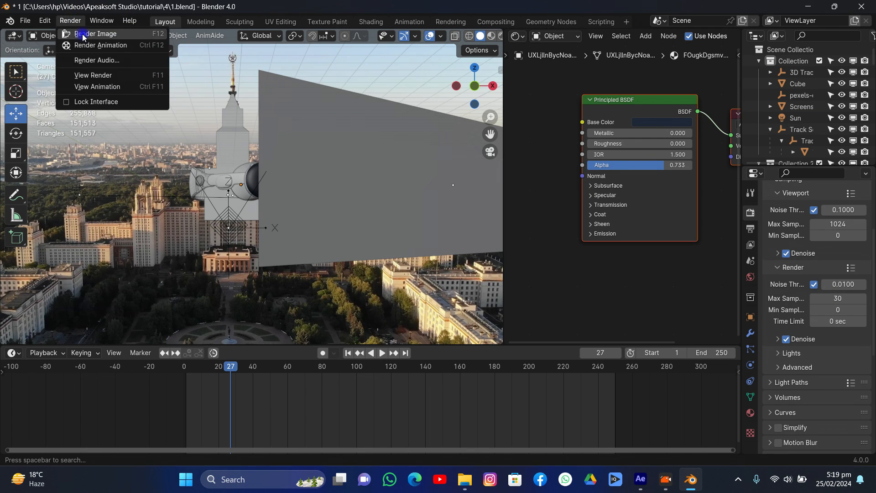
{"action": "left_click", "coordinate": [91, 35]}
{"action": "scroll", "coordinate": [231, 126], "scroll_direction": "down", "scroll_amount": 3}
{"action": "middle_click_drag", "start_coordinate": [231, 127], "coordinate": [219, 117]}
{"action": "scroll", "coordinate": [219, 117], "scroll_direction": "up", "scroll_amount": 4}
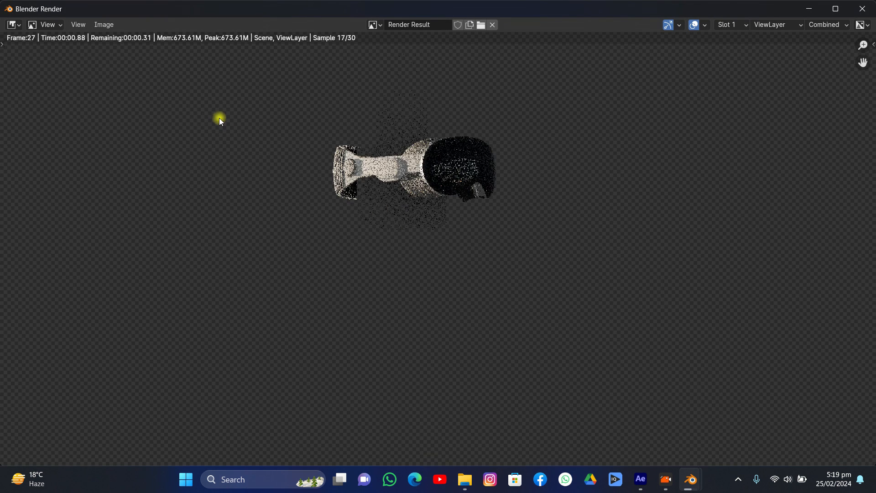
{"action": "middle_click_drag", "start_coordinate": [311, 62], "coordinate": [310, 89]}
{"action": "scroll", "coordinate": [325, 128], "scroll_direction": "down", "scroll_amount": 3}
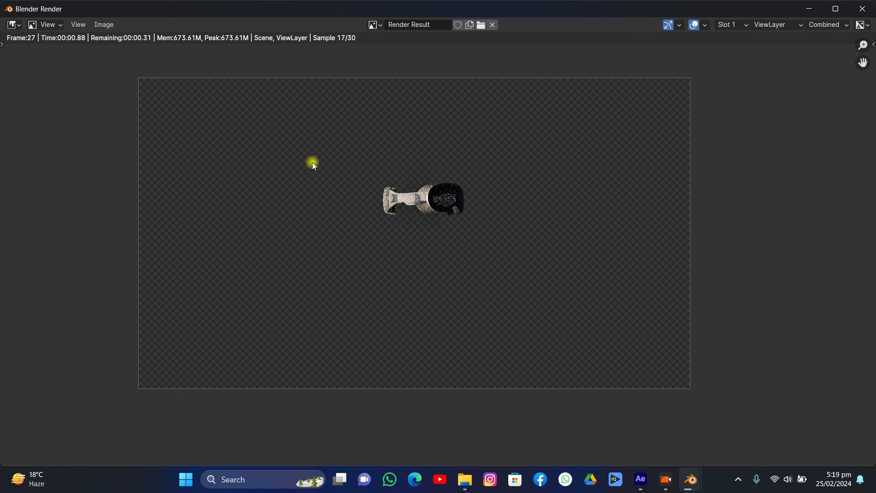
{"action": "scroll", "coordinate": [312, 145], "scroll_direction": "up", "scroll_amount": 4}
{"action": "middle_click_drag", "start_coordinate": [312, 145], "coordinate": [326, 201]}
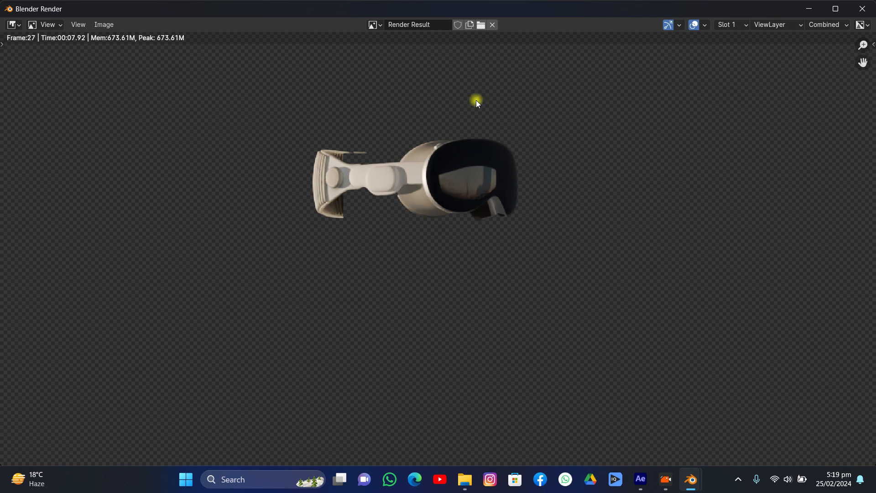
{"action": "left_click", "coordinate": [871, 11]}
In the Compositing workspace, enable nodes and move the Render Layers node well away from the Composite node.
{"action": "left_click", "coordinate": [496, 21]}
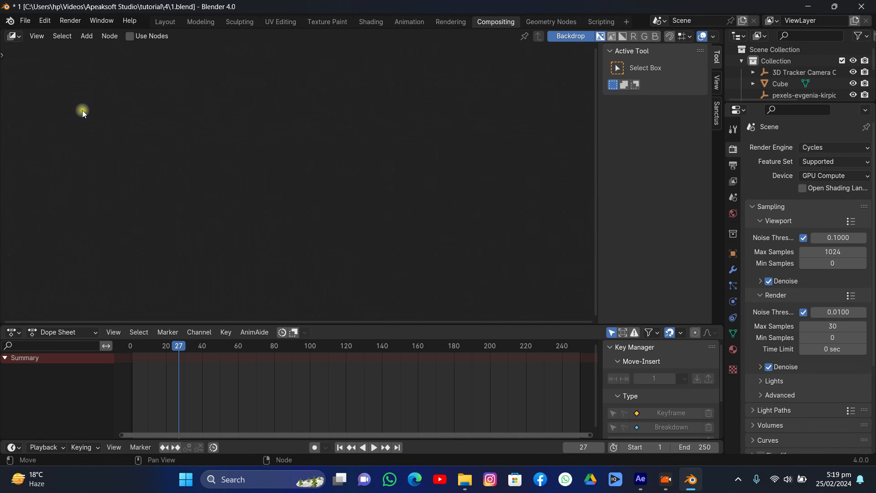
{"action": "left_click", "coordinate": [131, 37]}
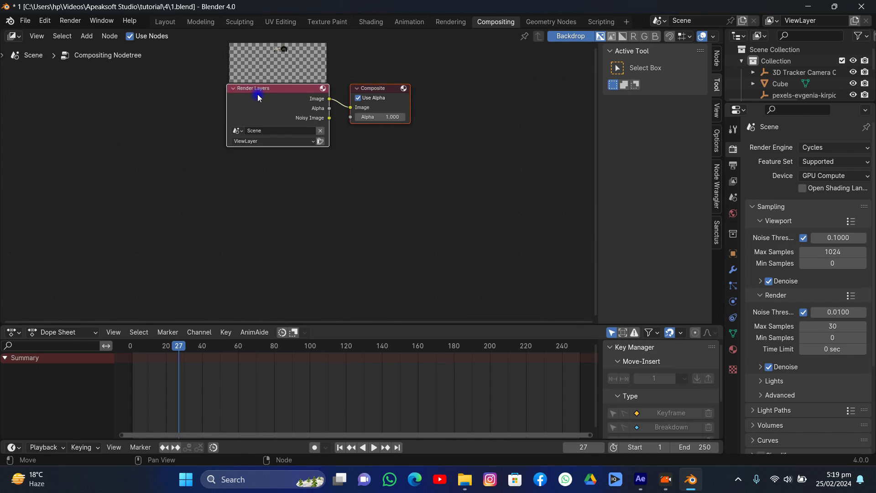
{"action": "left_click_drag", "start_coordinate": [258, 97], "coordinate": [114, 120]}
Add a Viewer node below the Composite node and connect the Render Layers Image output to it.
{"action": "left_click", "coordinate": [85, 36]}
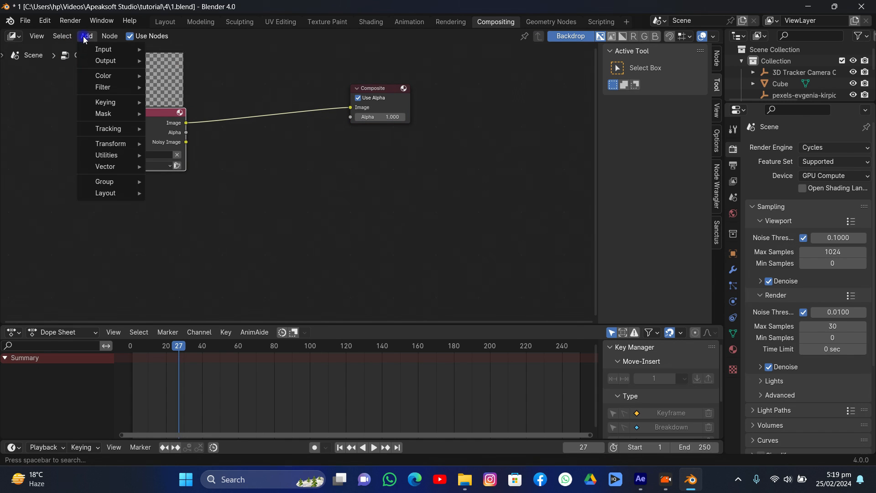
{"action": "mouse_move", "coordinate": [105, 60]}
{"action": "left_click", "coordinate": [174, 80]}
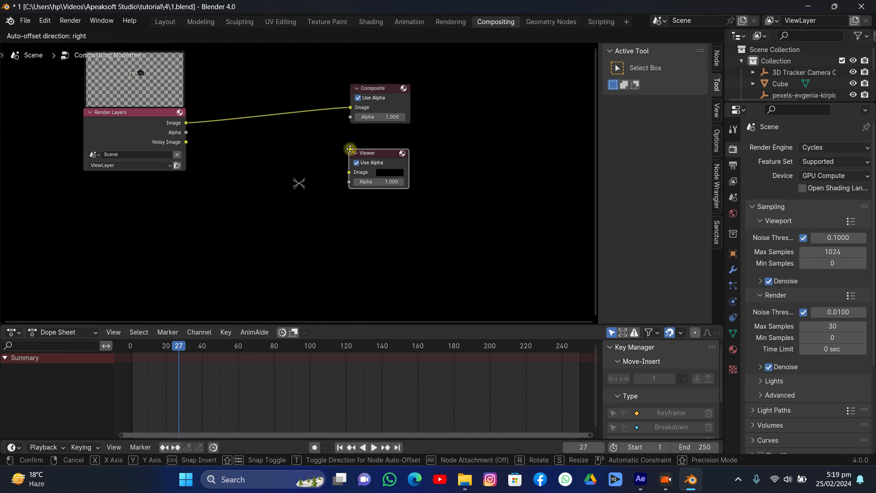
{"action": "left_click", "coordinate": [351, 148]}
{"action": "left_click_drag", "start_coordinate": [189, 126], "coordinate": [349, 172]}
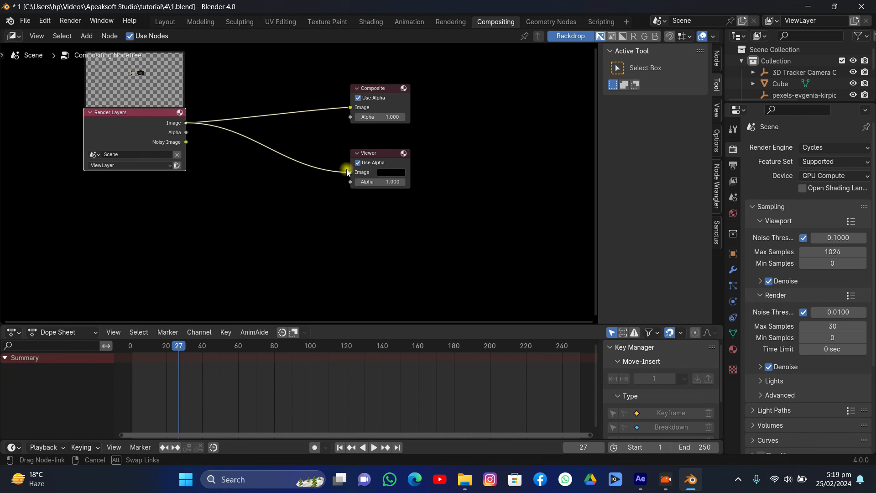
Move the Render Layers node farther from the output nodes and zoom out the backdrop image.
{"action": "left_click_drag", "start_coordinate": [159, 121], "coordinate": [69, 145]}
{"action": "middle_click_drag", "start_coordinate": [174, 166], "coordinate": [269, 136]}
{"action": "key", "text": "v"}
{"action": "key", "text": "v"}
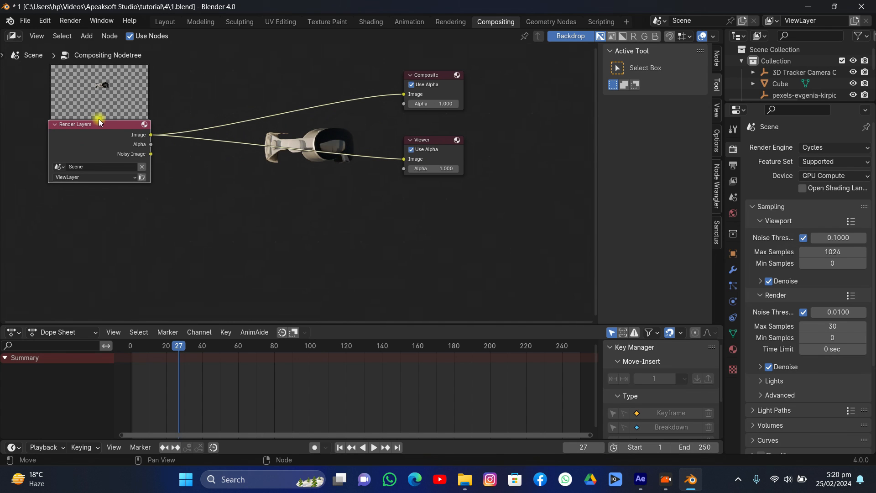
{"action": "left_click_drag", "start_coordinate": [100, 121], "coordinate": [93, 100]}
Add a Movie Clip node below Render Layers and assign the pexels-evgenia-kirpi…56456 (1080p).mp4 clip to it.
{"action": "key", "text": "shift+a"}
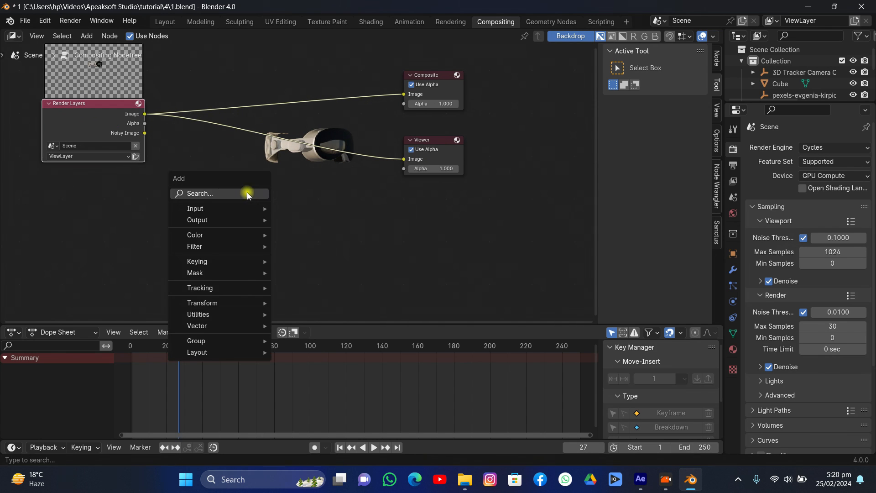
{"action": "mouse_move", "coordinate": [222, 209]}
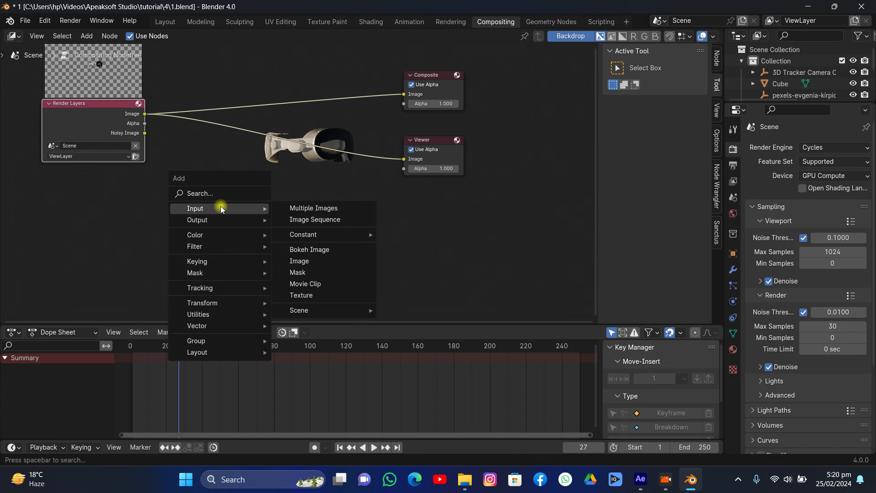
{"action": "left_click", "coordinate": [306, 283]}
{"action": "left_click", "coordinate": [74, 188]}
{"action": "middle_click_drag", "start_coordinate": [73, 192], "coordinate": [168, 168]}
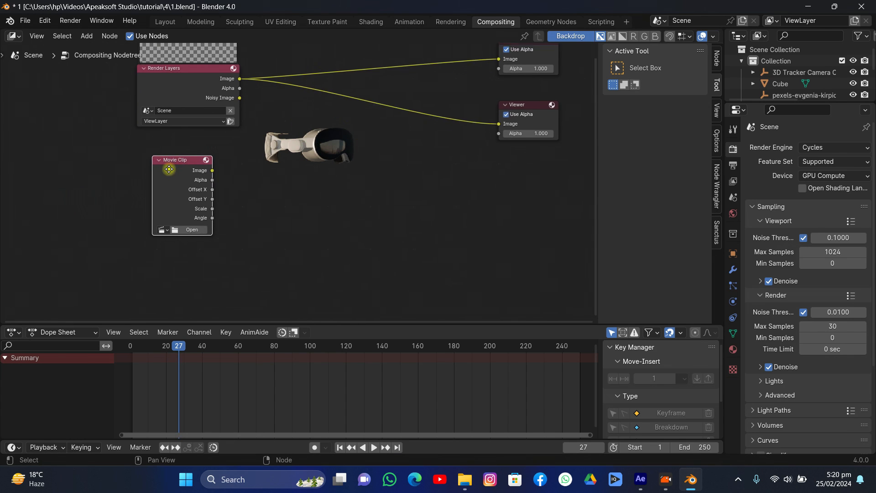
{"action": "scroll", "coordinate": [169, 172], "scroll_direction": "up", "scroll_amount": 2}
{"action": "left_click", "coordinate": [125, 233]}
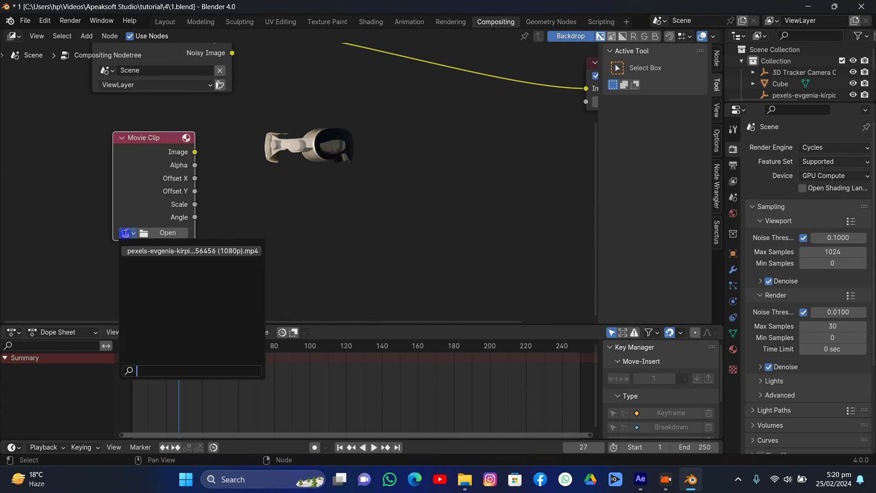
{"action": "left_click", "coordinate": [144, 251]}
Insert an Alpha Over node on the link between the Render Layers and Viewer nodes.
{"action": "scroll", "coordinate": [176, 201], "scroll_direction": "down", "scroll_amount": 4}
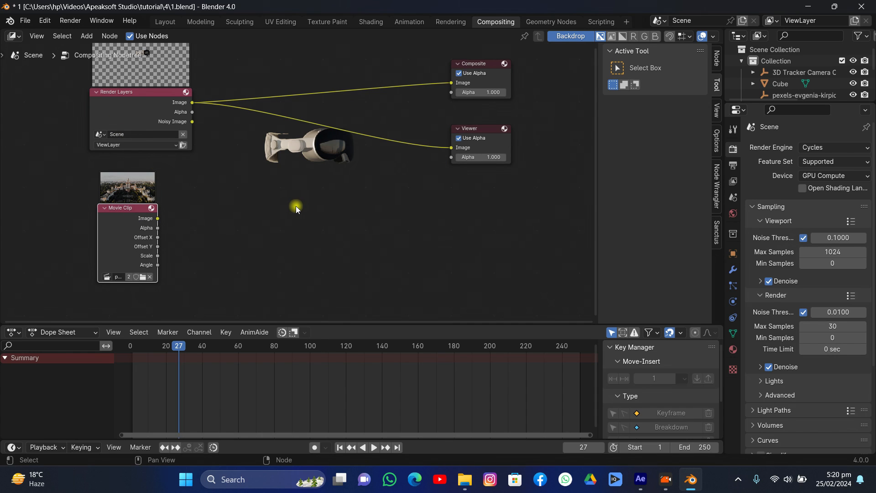
{"action": "key", "text": "shift+a"}
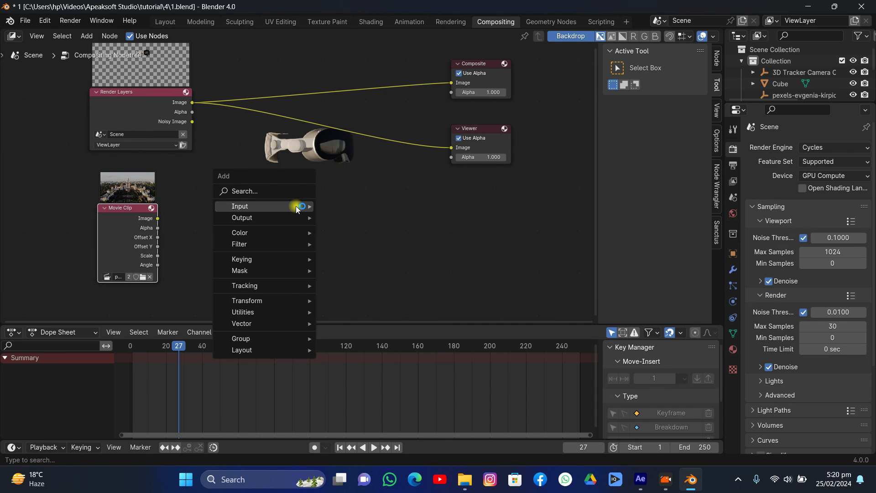
{"action": "mouse_move", "coordinate": [295, 208]}
{"action": "type", "text": "alp"}
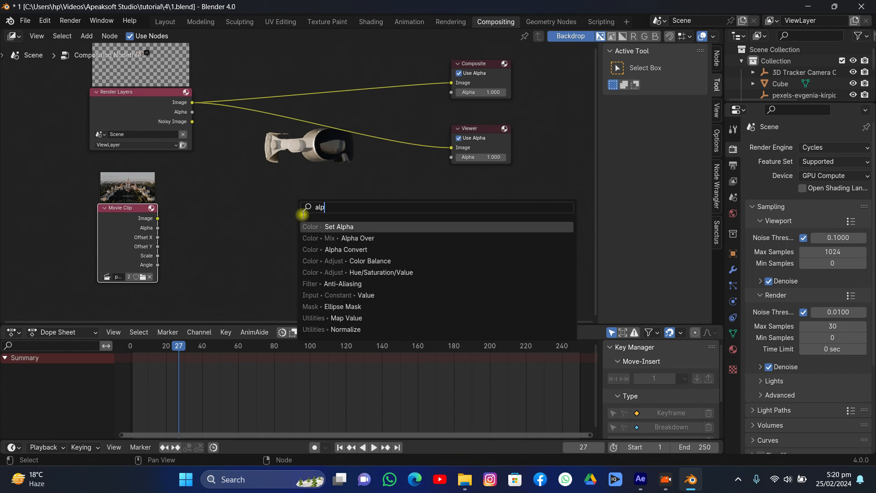
{"action": "key", "text": "Down"}
{"action": "key", "text": "Return"}
{"action": "left_click", "coordinate": [316, 117]}
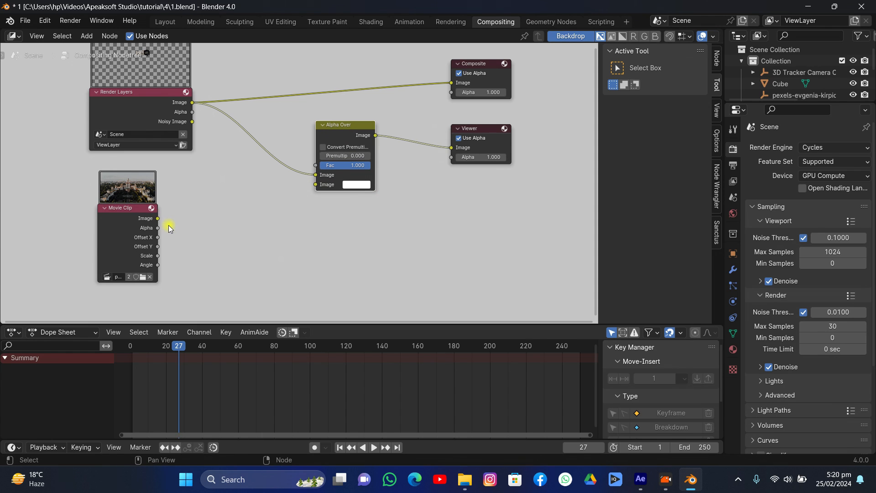
Connect Movie Clip to Alpha Over's first Image input, Render Layers to the second, and the Alpha Over output to Composite.
{"action": "left_click_drag", "start_coordinate": [157, 219], "coordinate": [318, 176]}
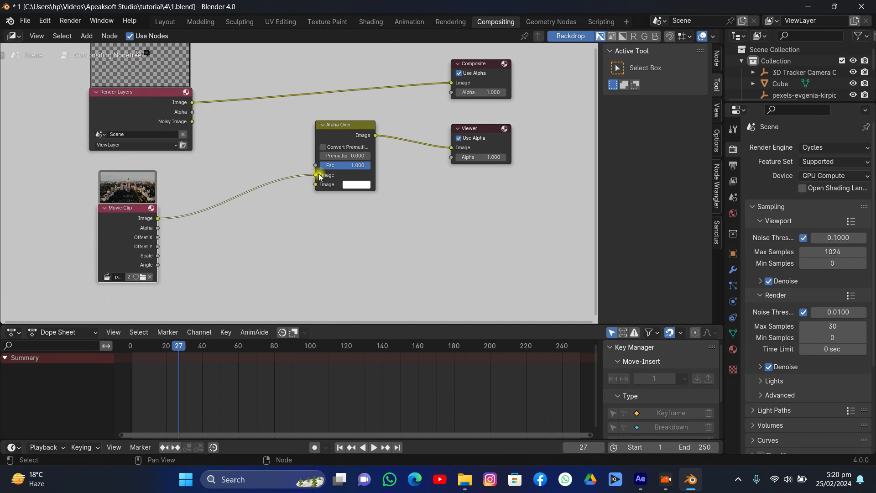
{"action": "left_click_drag", "start_coordinate": [191, 103], "coordinate": [315, 185]}
{"action": "middle_click_drag", "start_coordinate": [265, 183], "coordinate": [149, 194]}
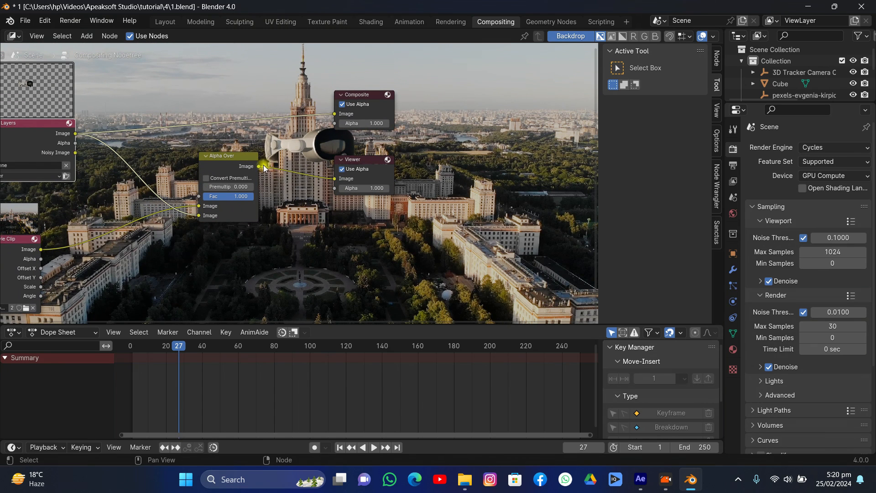
{"action": "left_click_drag", "start_coordinate": [261, 169], "coordinate": [332, 117]}
Rearrange the Render Layers and Alpha Over nodes so the input and output links have clear spacing.
{"action": "left_click_drag", "start_coordinate": [223, 160], "coordinate": [219, 195]}
{"action": "middle_click_drag", "start_coordinate": [240, 118], "coordinate": [337, 95]}
{"action": "left_click_drag", "start_coordinate": [144, 115], "coordinate": [92, 113]}
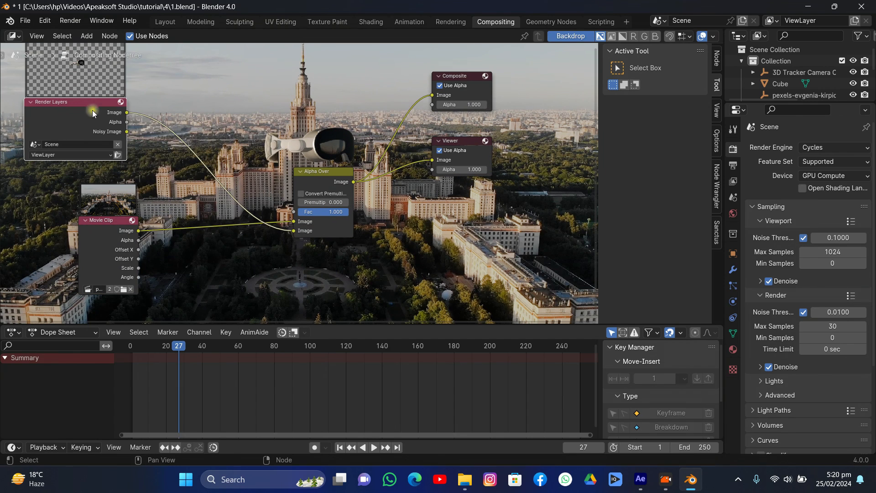
{"action": "left_click_drag", "start_coordinate": [309, 178], "coordinate": [211, 130]}
Enlarge the compositor backdrop to a zoom of 2.00 and set its vertical offset to -322.400 to show the headset.
{"action": "key", "text": "alt+v"}
{"action": "key", "text": "alt+v"}
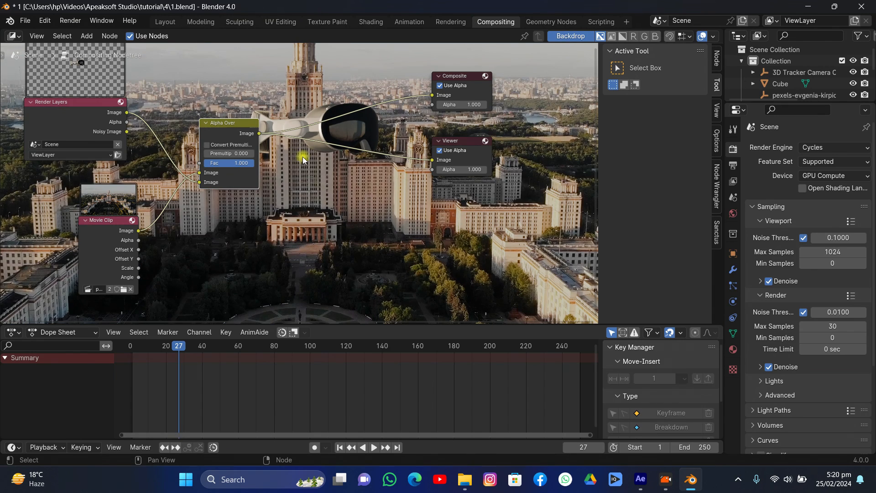
{"action": "left_click", "coordinate": [717, 110]}
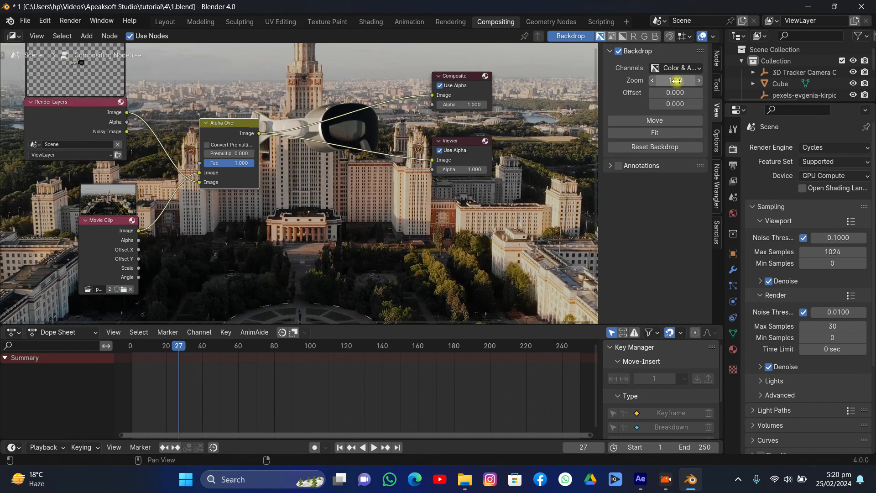
{"action": "left_click_drag", "start_coordinate": [677, 81], "coordinate": [722, 80]}
{"action": "middle_click_drag", "start_coordinate": [414, 103], "coordinate": [386, 119]}
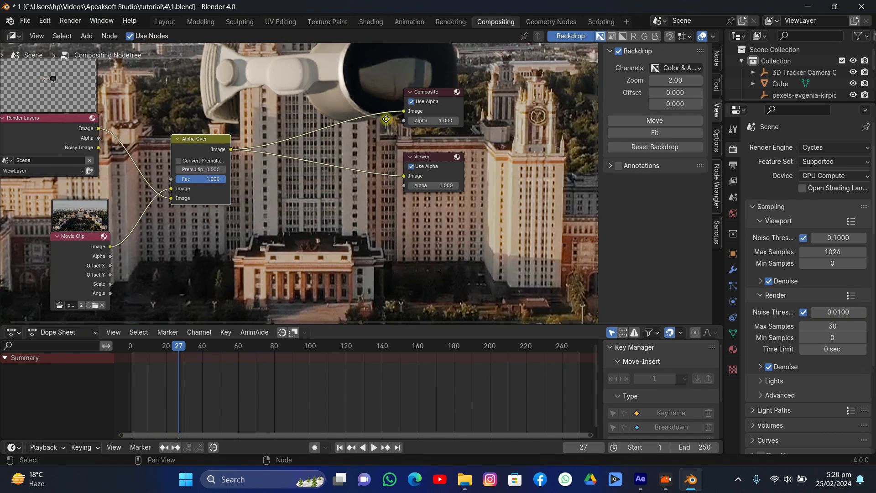
{"action": "left_click_drag", "start_coordinate": [675, 104], "coordinate": [553, 104]}
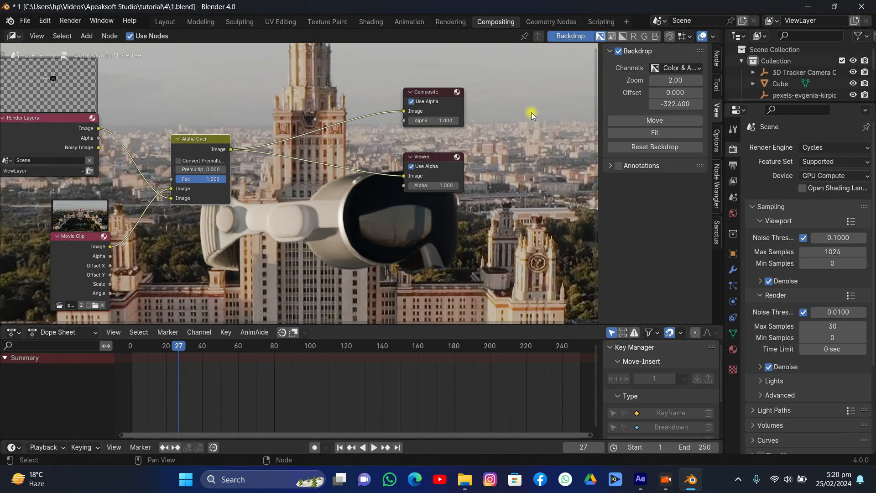
{"action": "middle_click_drag", "start_coordinate": [530, 114], "coordinate": [401, 56]}
{"action": "middle_click_drag", "start_coordinate": [266, 148], "coordinate": [340, 74]}
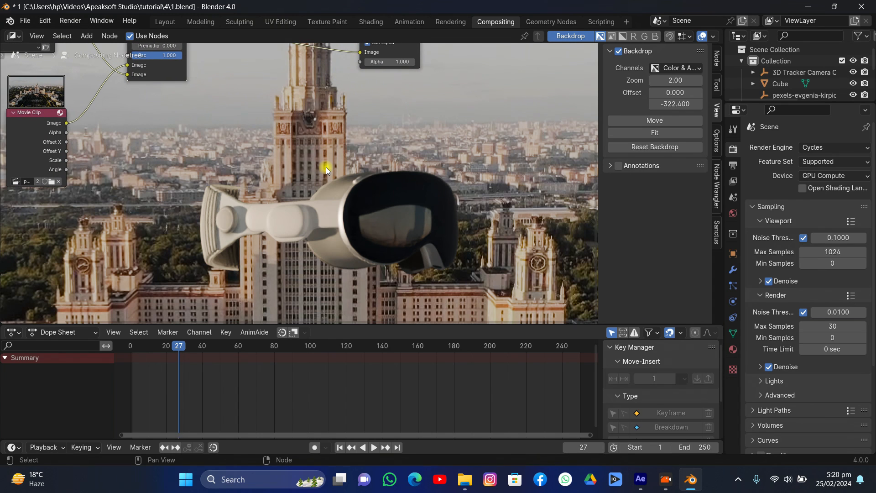
Insert a Blur node between Render Layers and Alpha Over, and space out the neighbouring nodes.
{"action": "middle_click_drag", "start_coordinate": [179, 156], "coordinate": [179, 202]}
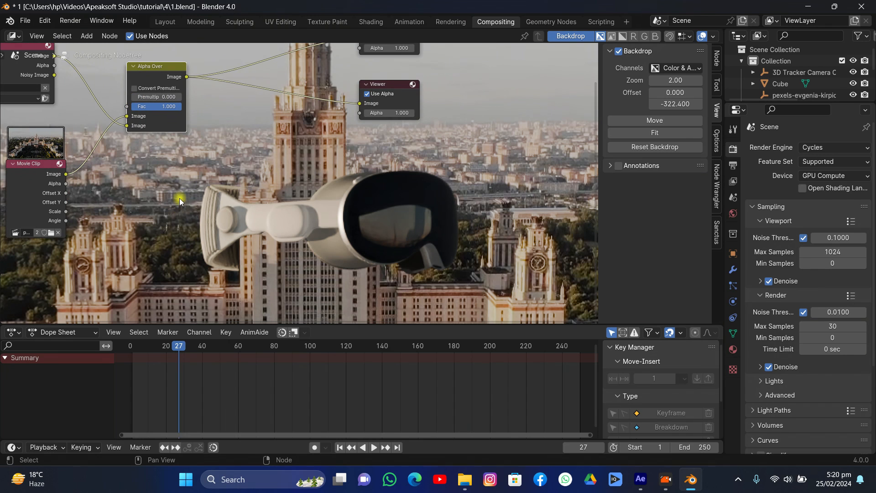
{"action": "key", "text": "shift+a"}
{"action": "type", "text": "blu"}
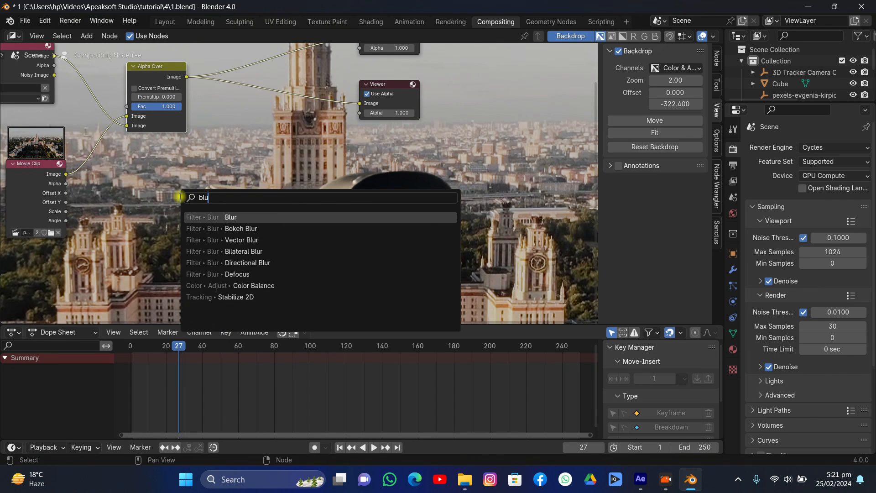
{"action": "left_click", "coordinate": [208, 212]}
{"action": "left_click", "coordinate": [52, 147]}
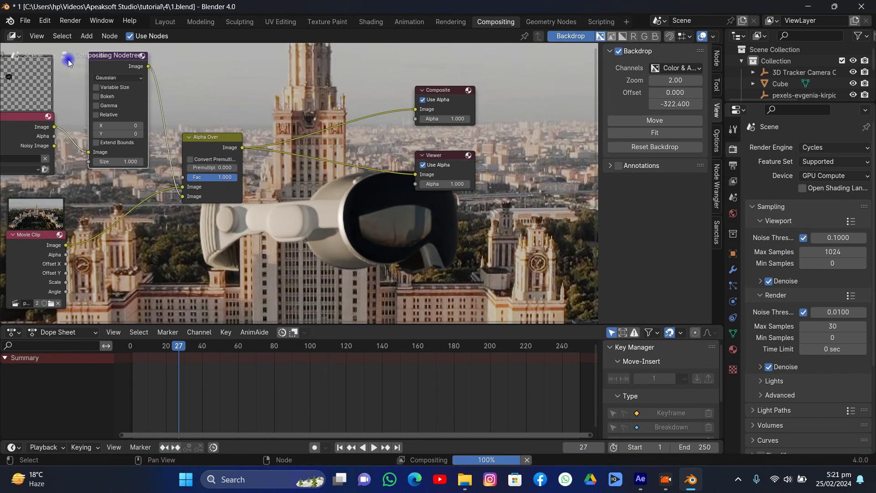
{"action": "mouse_move", "coordinate": [19, 128]}
{"action": "left_mouse_down"}
{"action": "mouse_move", "coordinate": [29, 109]}
{"action": "mouse_move", "coordinate": [22, 123]}
{"action": "mouse_move", "coordinate": [25, 115]}
{"action": "mouse_move", "coordinate": [68, 111]}
{"action": "mouse_move", "coordinate": [30, 124]}
{"action": "left_mouse_up"}
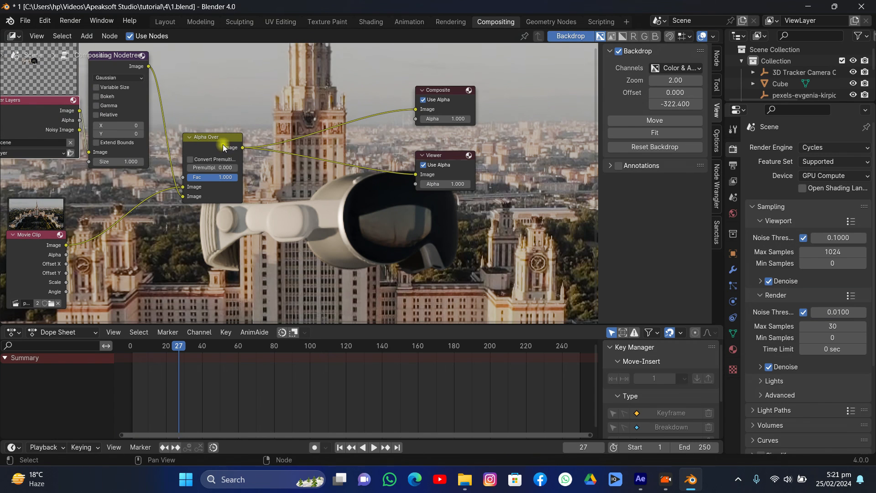
{"action": "left_click_drag", "start_coordinate": [224, 148], "coordinate": [227, 145]}
{"action": "middle_click_drag", "start_coordinate": [204, 140], "coordinate": [265, 158]}
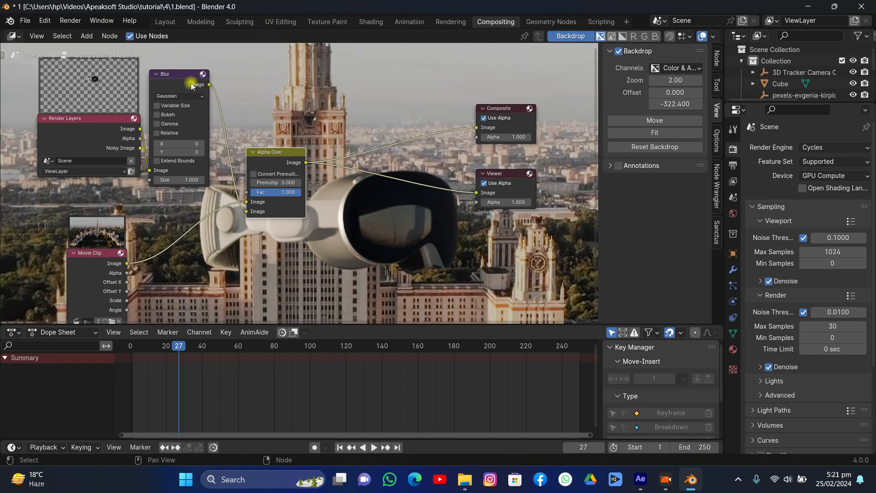
{"action": "scroll", "coordinate": [175, 107], "scroll_direction": "up", "scroll_amount": 2}
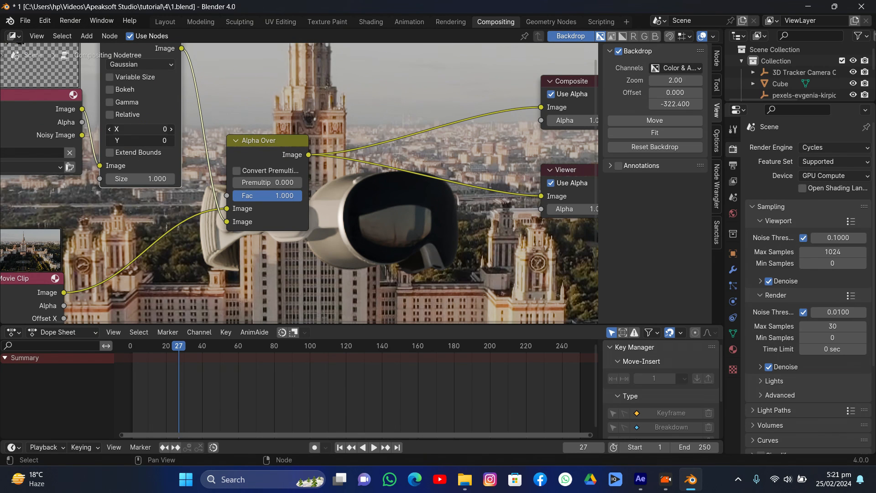
Set the Blur node's X and Y sizes to 1, testing a size of 5 for comparison, and save the file.
{"action": "key", "text": "Return"}
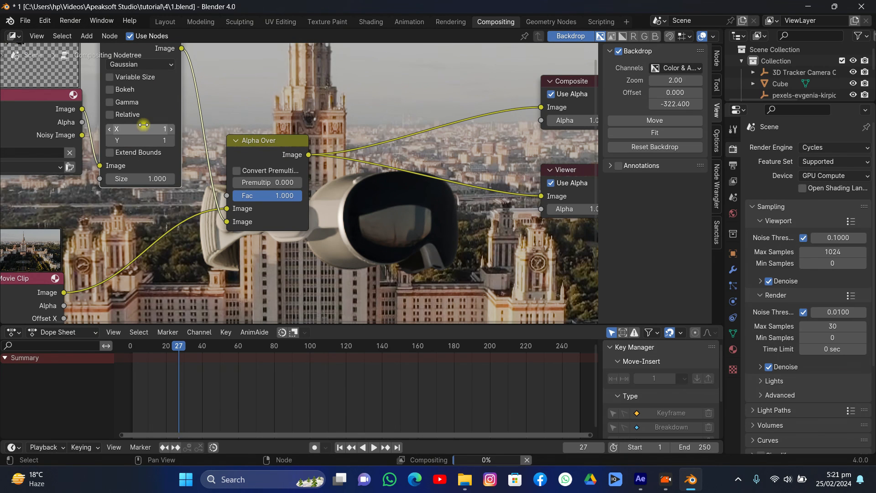
{"action": "middle_click_drag", "start_coordinate": [326, 208], "coordinate": [319, 191]}
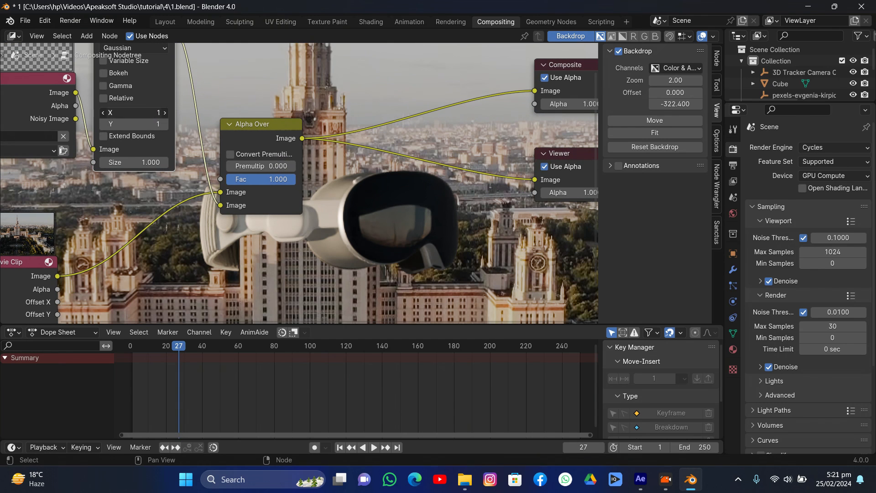
{"action": "left_click", "coordinate": [153, 110]}
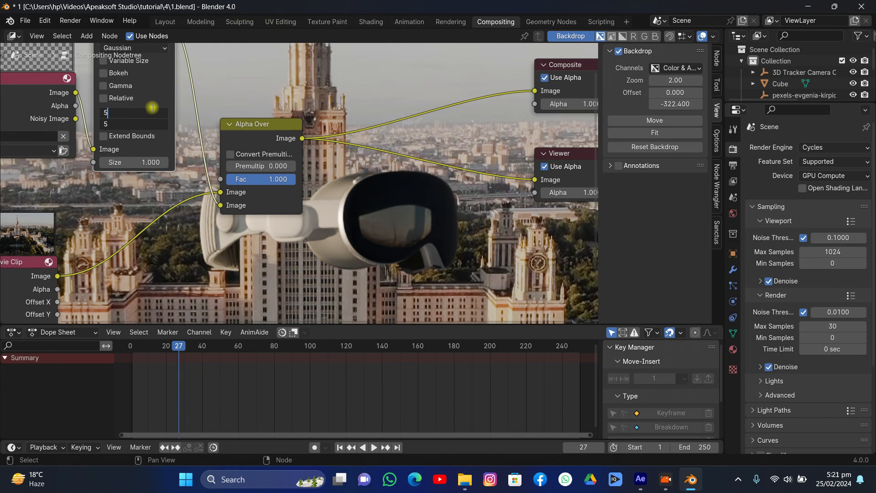
{"action": "key", "text": "Return"}
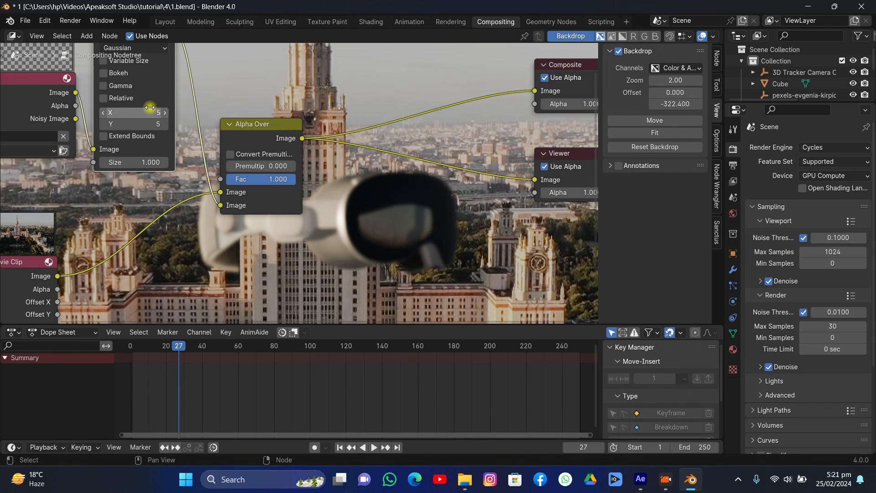
{"action": "left_click", "coordinate": [150, 108]}
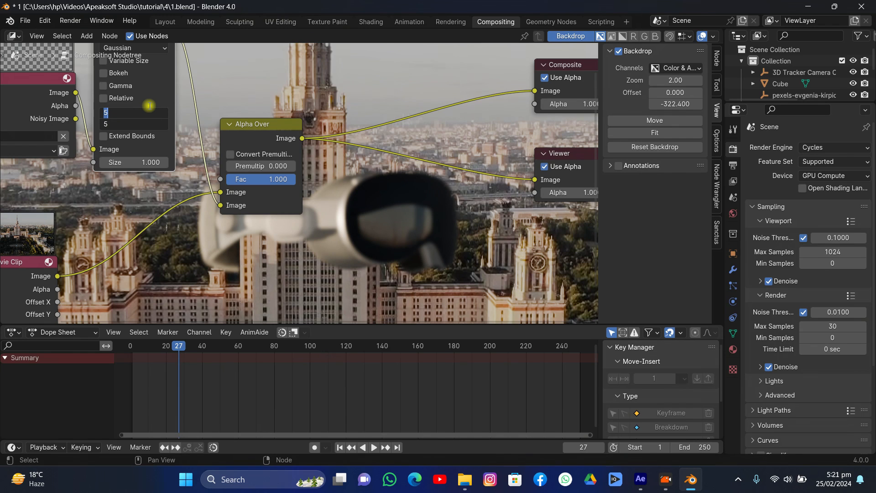
{"action": "type", "text": "1"}
{"action": "key", "text": "Return"}
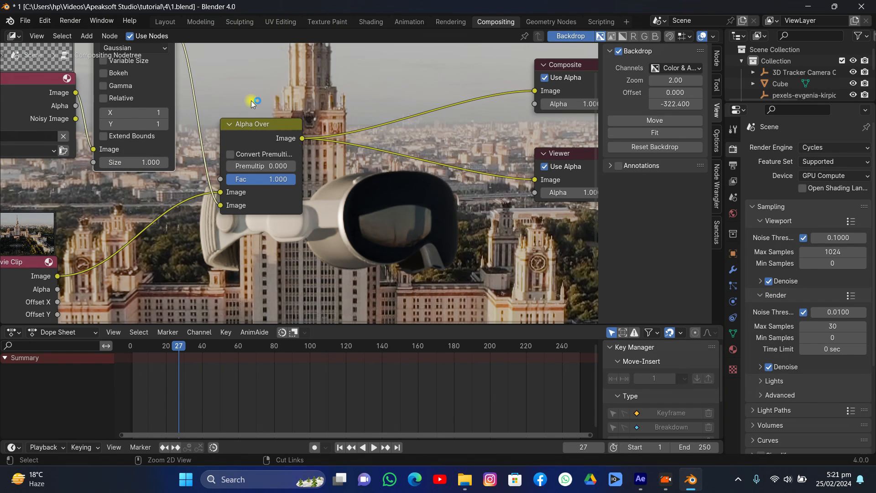
{"action": "key", "text": "ctrl+s"}
Reduce the compositor backdrop zoom to 0.94 and set its offset to 0.400 and -51.700 to show the whole building.
{"action": "middle_click_drag", "start_coordinate": [251, 103], "coordinate": [260, 104]}
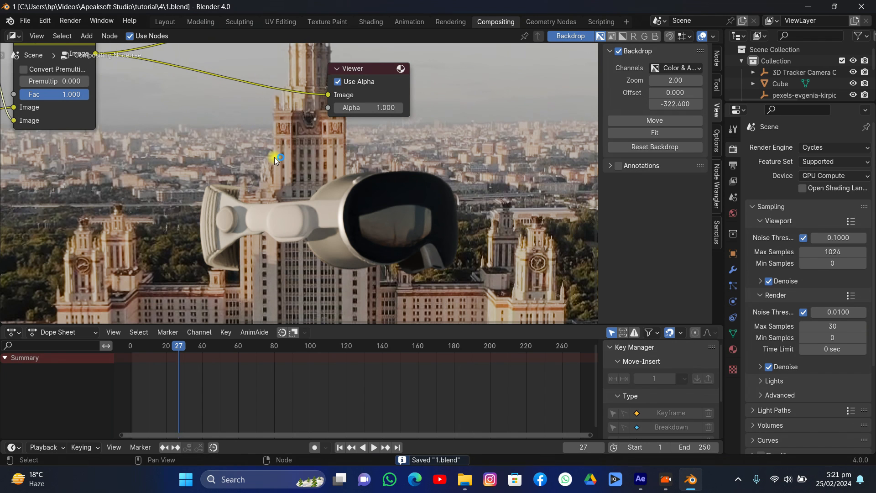
{"action": "key", "text": "alt+v"}
{"action": "key", "text": "alt+v"}
{"action": "key", "text": "alt+v"}
{"action": "key", "text": "alt+v"}
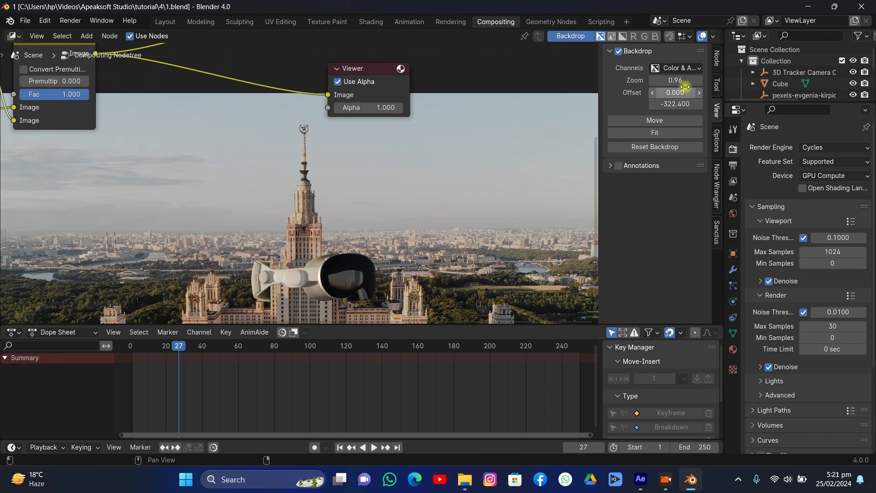
{"action": "left_click_drag", "start_coordinate": [683, 84], "coordinate": [703, 100]}
{"action": "right_click", "coordinate": [680, 100]}
{"action": "left_click_drag", "start_coordinate": [664, 104], "coordinate": [684, 104]}
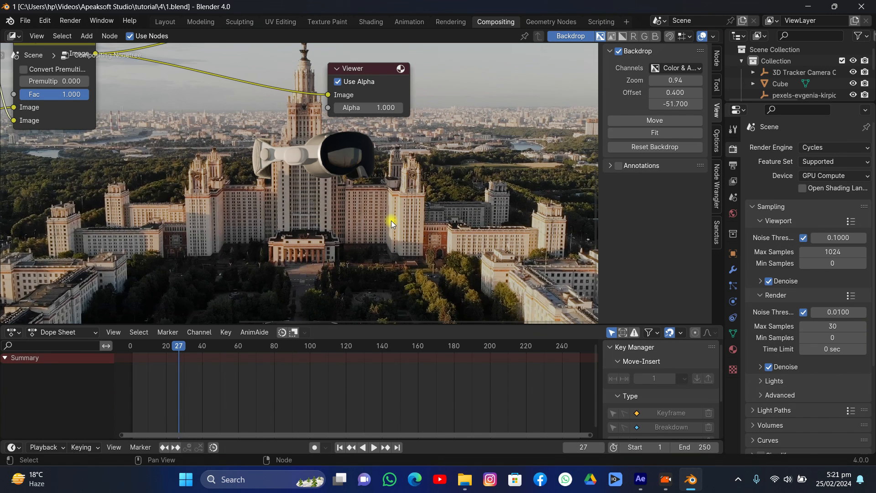
Switch to the Layout workspace, hide the large screenshot plane from the viewport, and save the file.
{"action": "left_click", "coordinate": [165, 21]}
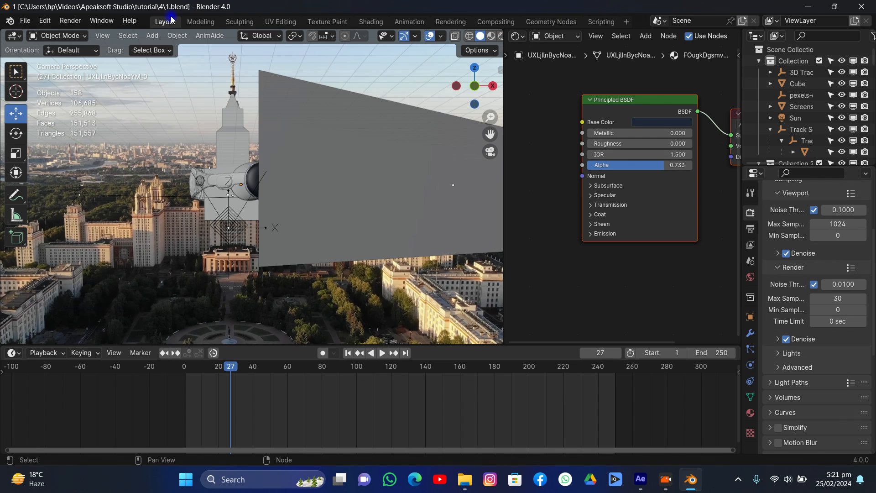
{"action": "scroll", "coordinate": [371, 200], "scroll_direction": "down", "scroll_amount": 3}
{"action": "key", "text": "Delete"}
{"action": "left_click", "coordinate": [323, 181]}
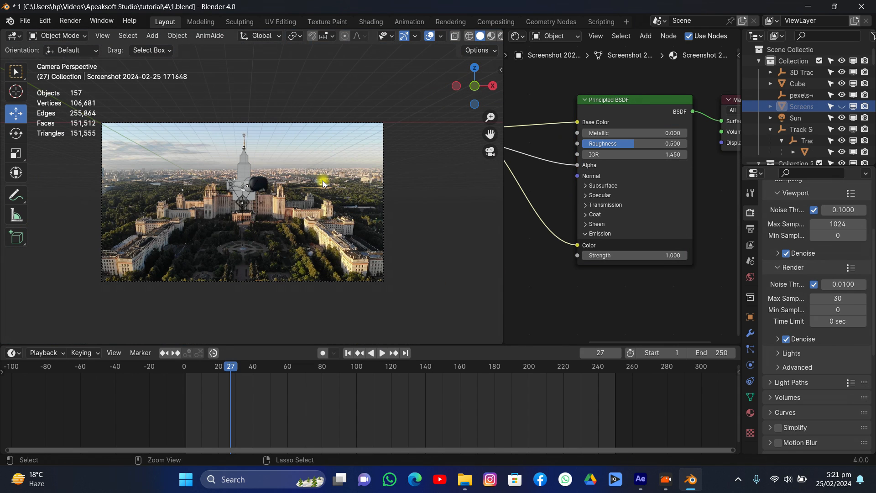
{"action": "key", "text": "ctrl+s"}
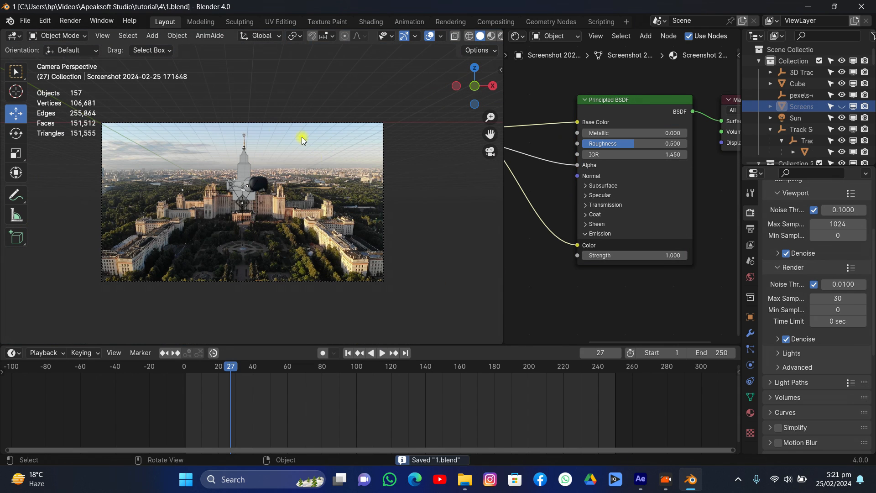
Select the headset's parent object named scene in Collection 2 and collapse the first collection.
{"action": "scroll", "coordinate": [183, 172], "scroll_direction": "up", "scroll_amount": 8}
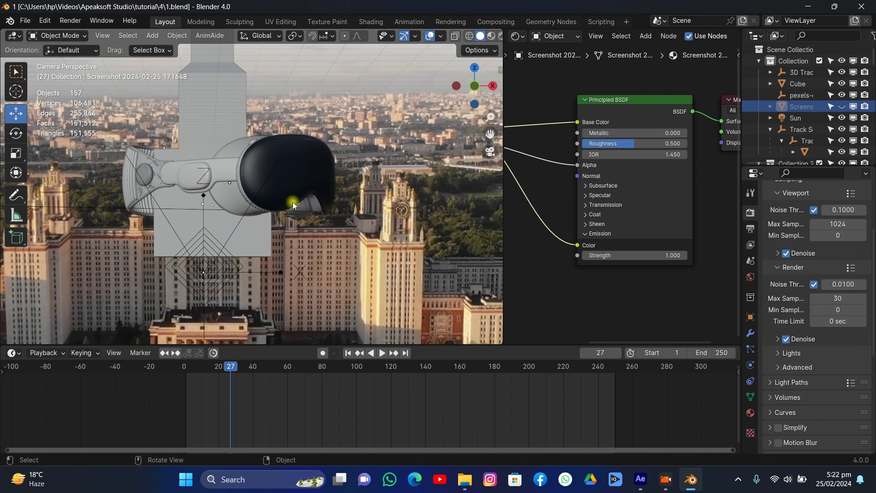
{"action": "key", "text": "Home"}
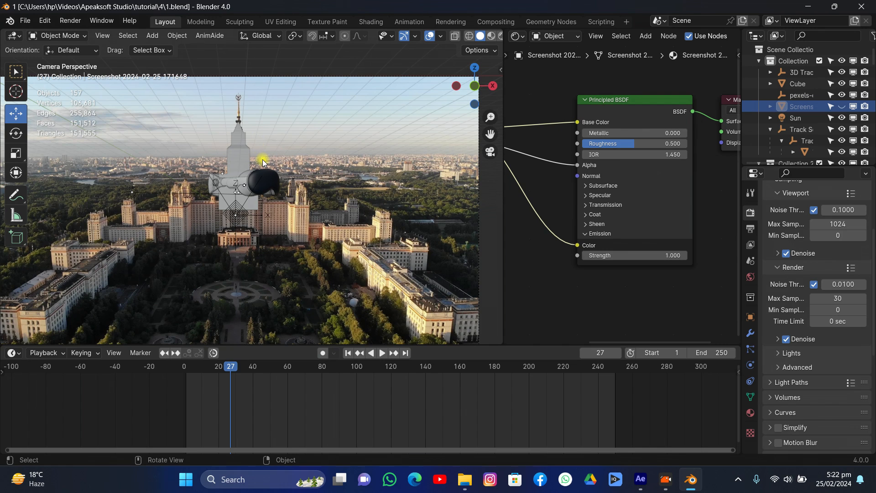
{"action": "scroll", "coordinate": [262, 161], "scroll_direction": "down", "scroll_amount": 2}
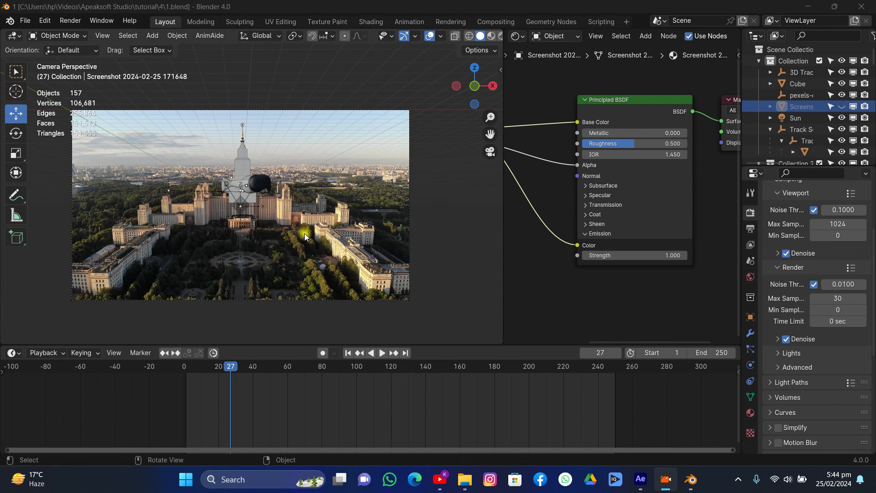
{"action": "scroll", "coordinate": [302, 209], "scroll_direction": "up", "scroll_amount": 4}
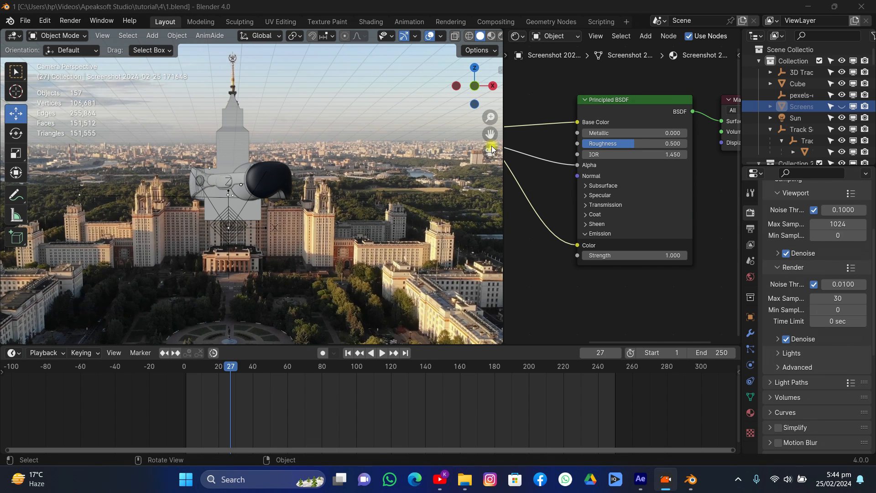
{"action": "left_click", "coordinate": [770, 106]}
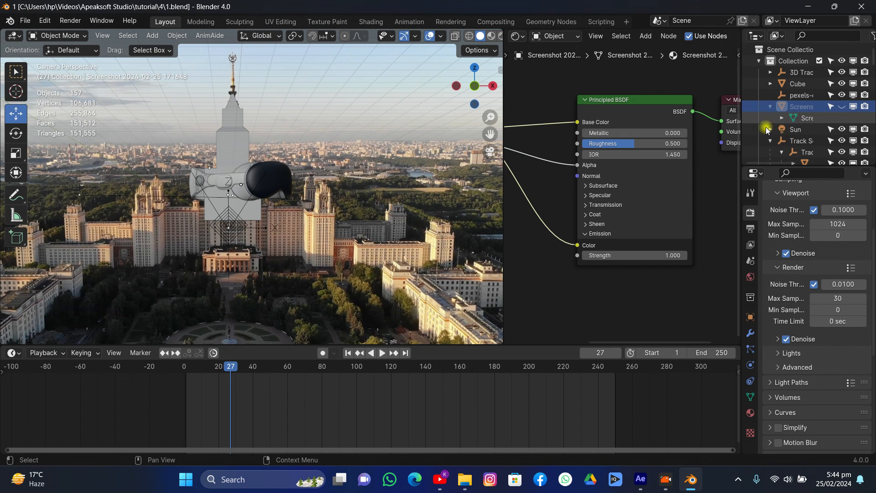
{"action": "left_click", "coordinate": [801, 139]}
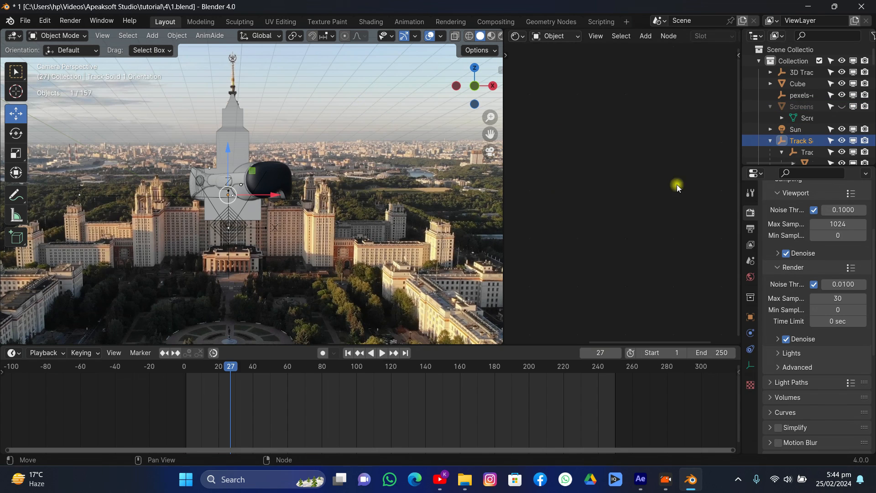
{"action": "left_click", "coordinate": [758, 60]}
{"action": "left_click", "coordinate": [780, 80]}
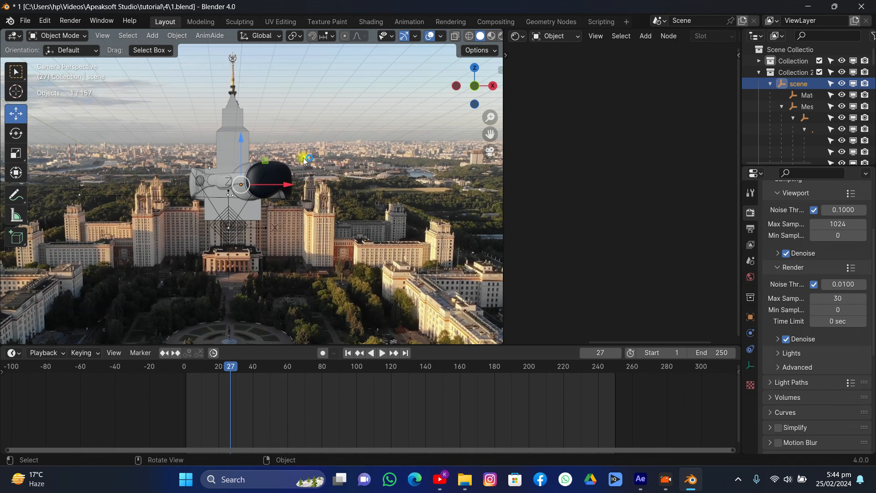
Insert a starting keyframe for the headset's scene object at frame 1.
{"action": "left_click", "coordinate": [347, 353]}
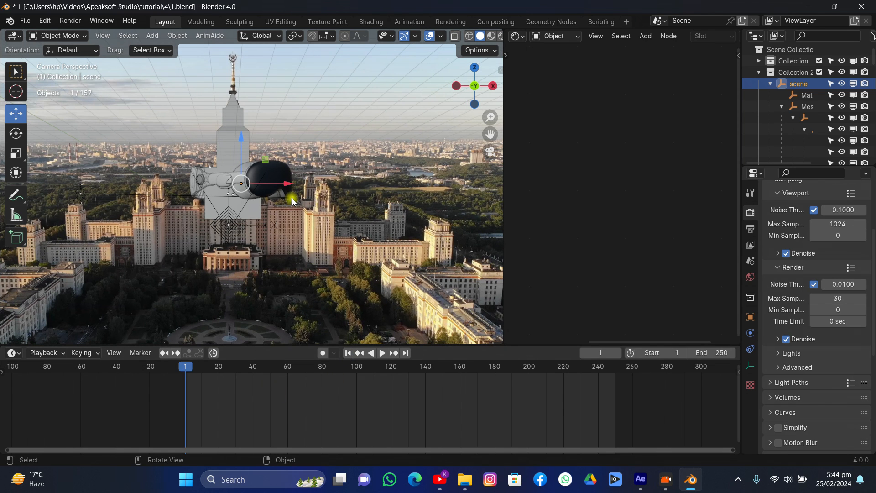
{"action": "key", "text": "i"}
{"action": "left_click", "coordinate": [284, 210]}
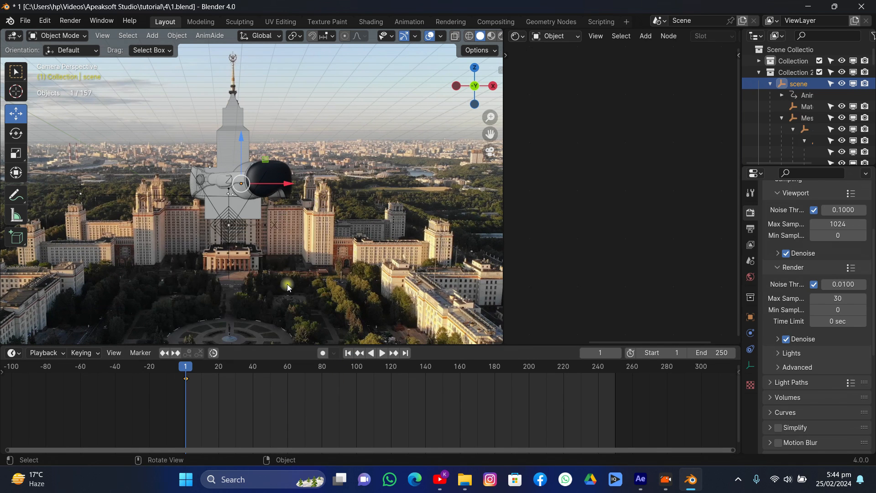
Try rotating the headset around the global Z axis at frame 250.
{"action": "left_click", "coordinate": [405, 353]}
{"action": "key", "text": "r"}
{"action": "key", "text": "z"}
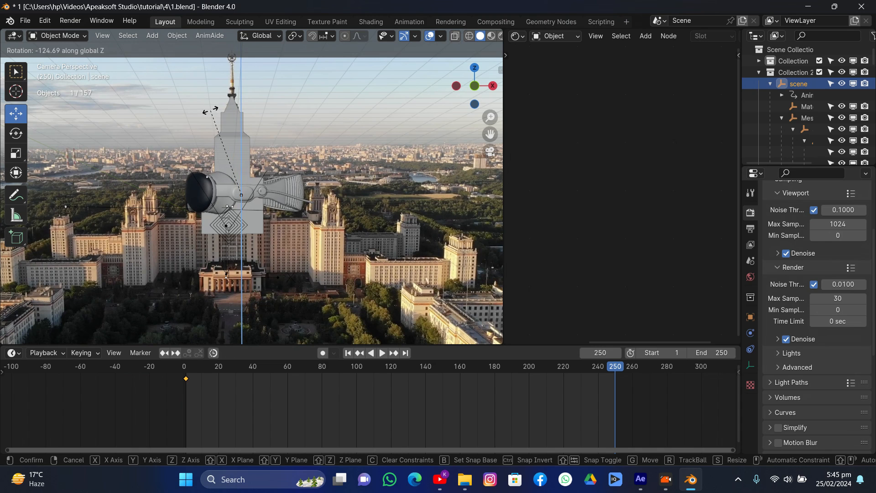
{"action": "left_click", "coordinate": [265, 209]}
Return to the headset's starting keyframe at frame 1 and insert its keyframe again.
{"action": "left_click", "coordinate": [359, 353]}
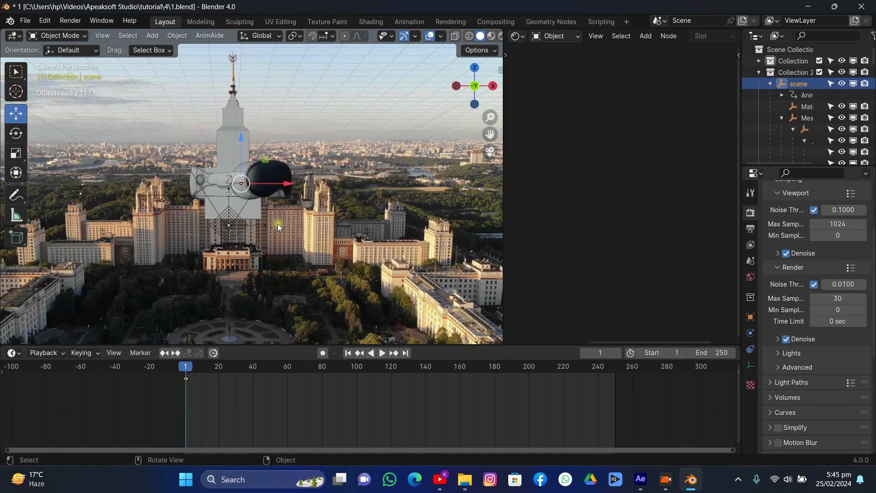
{"action": "key", "text": "i"}
{"action": "left_click", "coordinate": [254, 231]}
At frame 250, rotate the headset about -88° around global Z, shift it slightly along X, and insert a Location & Rotation keyframe.
{"action": "left_click", "coordinate": [406, 353]}
{"action": "key", "text": "r"}
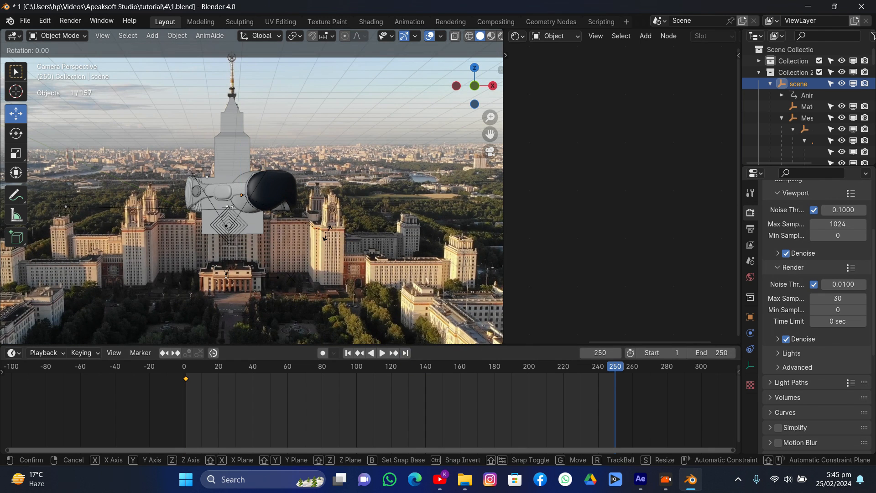
{"action": "key", "text": "z"}
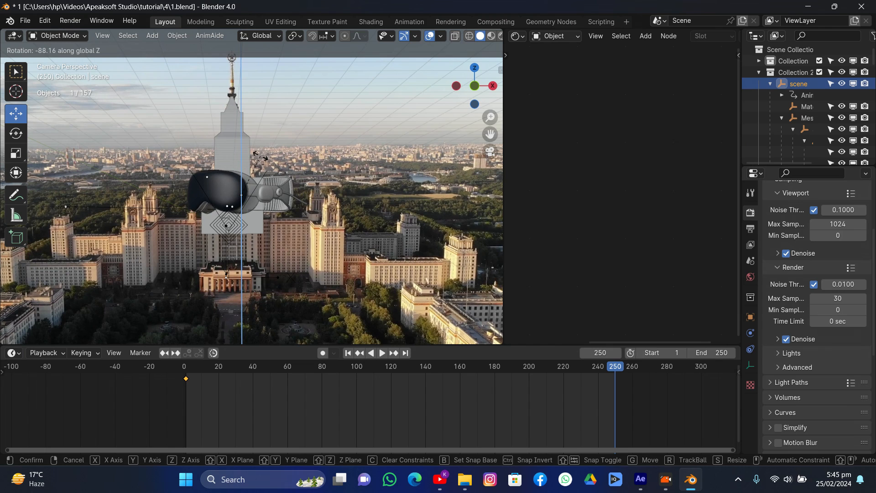
{"action": "left_click", "coordinate": [261, 158]}
{"action": "left_click_drag", "start_coordinate": [280, 196], "coordinate": [270, 194]}
{"action": "key", "text": "i"}
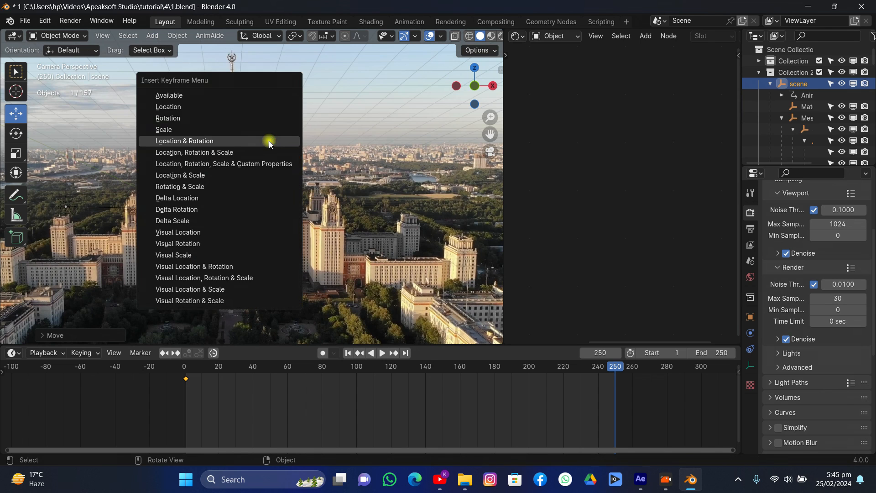
{"action": "left_click", "coordinate": [270, 141]}
Set the headset keyframes to Linear interpolation, playing the animation from frame 1 before and after to check the rotation.
{"action": "left_click", "coordinate": [347, 352]}
{"action": "key", "text": "space"}
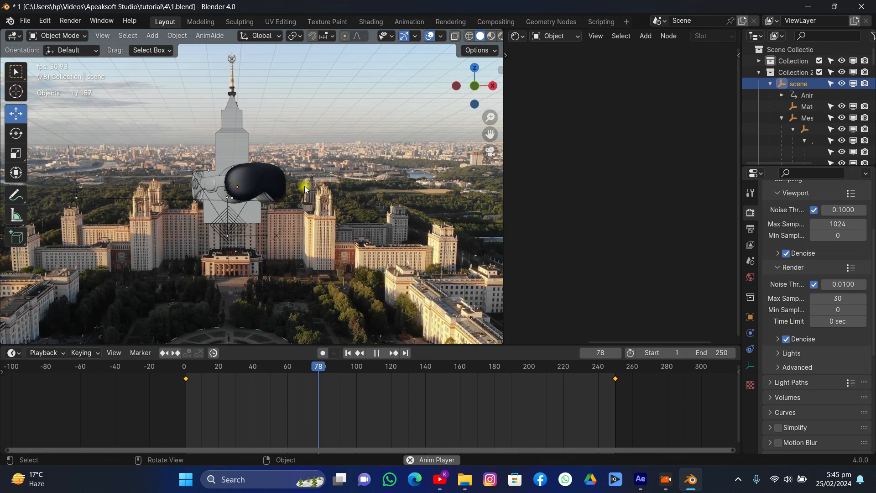
{"action": "key", "text": "space"}
{"action": "key", "text": "t"}
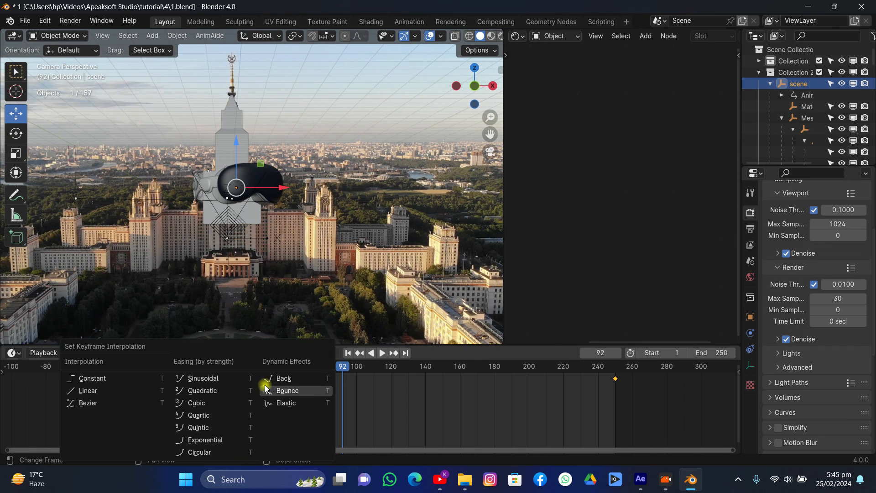
{"action": "left_click", "coordinate": [141, 391]}
{"action": "left_click", "coordinate": [346, 352]}
{"action": "key", "text": "space"}
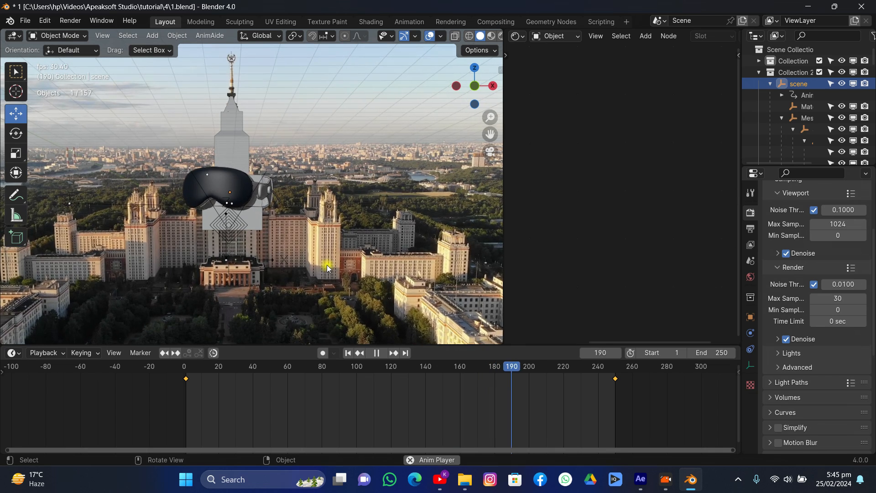
{"action": "key", "text": "space"}
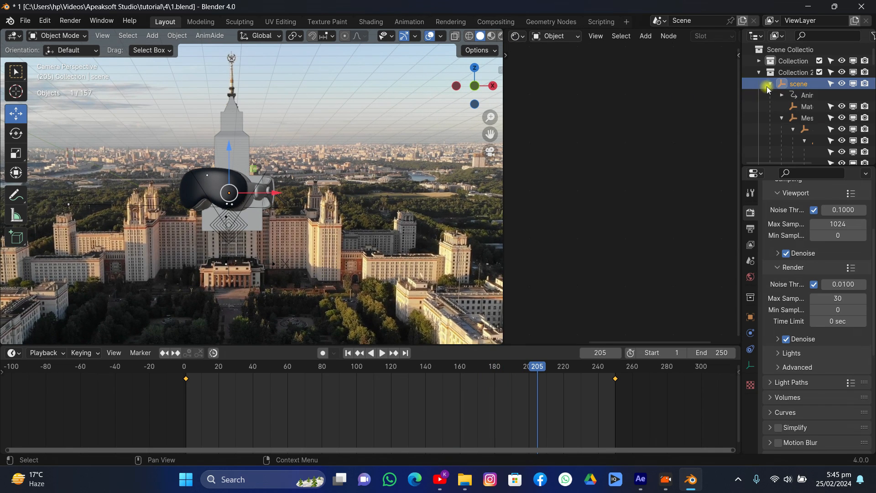
Unhide the screenshot plane in the first collection and select it.
{"action": "left_click", "coordinate": [757, 73]}
{"action": "left_click", "coordinate": [757, 62]}
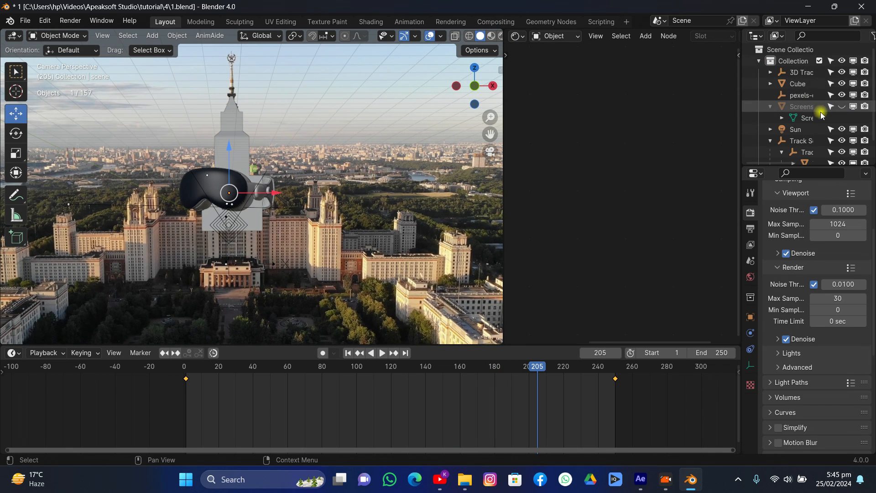
{"action": "left_click", "coordinate": [841, 106]}
{"action": "left_click", "coordinate": [807, 106]}
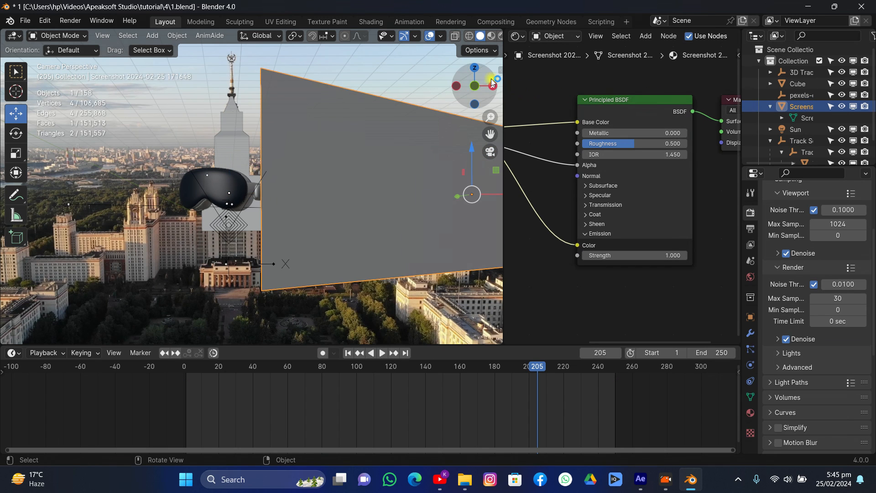
Duplicate the screenshot plane in top view and place the copy near the Y axis, on the opposite side of the headset's front.
{"action": "left_click_drag", "start_coordinate": [474, 87], "coordinate": [472, 82]}
{"action": "scroll", "coordinate": [403, 181], "scroll_direction": "down", "scroll_amount": 1}
{"action": "left_click_drag", "start_coordinate": [491, 136], "coordinate": [531, 100]}
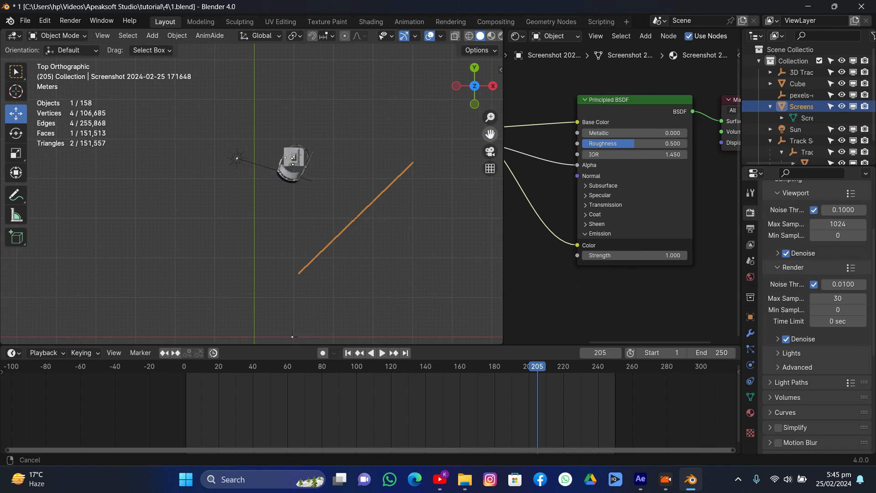
{"action": "key", "text": "shift+d"}
{"action": "left_click", "coordinate": [315, 276]}
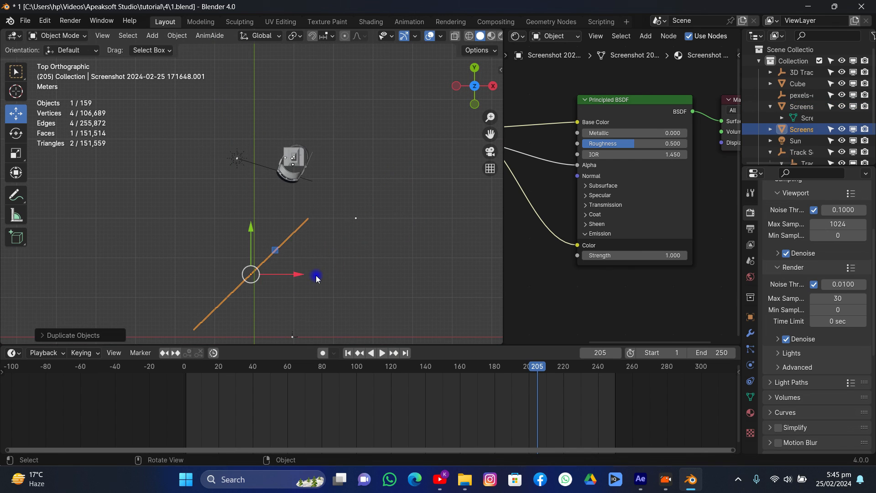
Rotate the duplicated plane in top view to angle it differently from the original, and reposition it in front of the headset.
{"action": "key", "text": "r"}
{"action": "left_click", "coordinate": [388, 322]}
{"action": "left_click_drag", "start_coordinate": [474, 102], "coordinate": [483, 59]}
{"action": "left_click_drag", "start_coordinate": [306, 257], "coordinate": [238, 228]}
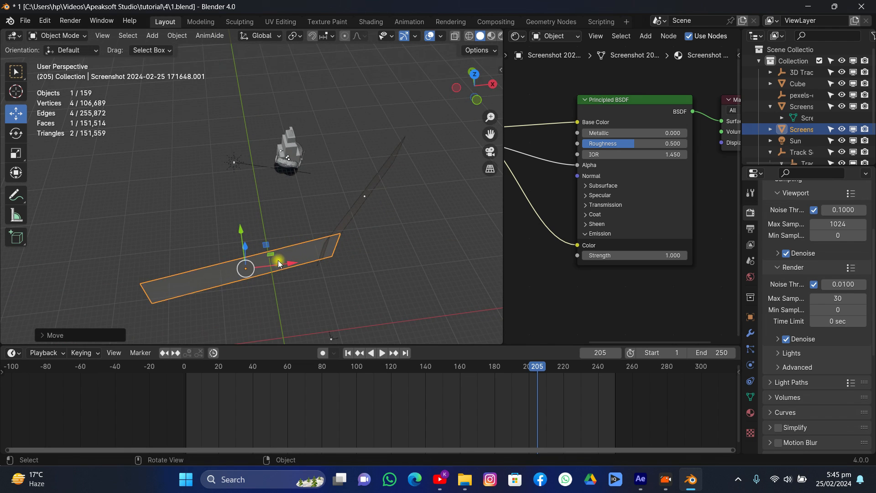
Shift the duplicated screenshot plane along X and Y so its end meets the edge of the original plane.
{"action": "left_click_drag", "start_coordinate": [281, 264], "coordinate": [266, 264]}
{"action": "left_click_drag", "start_coordinate": [231, 231], "coordinate": [233, 234]}
{"action": "left_click_drag", "start_coordinate": [470, 96], "coordinate": [556, 139]}
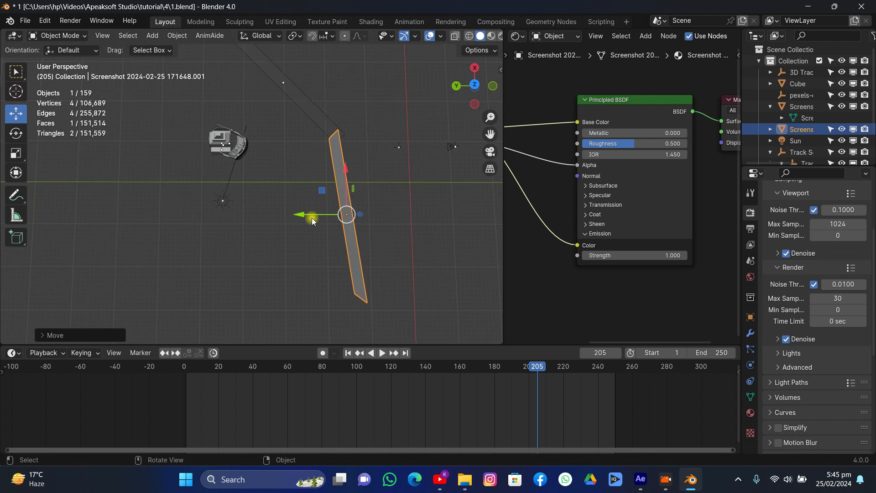
{"action": "left_click_drag", "start_coordinate": [307, 217], "coordinate": [309, 218]}
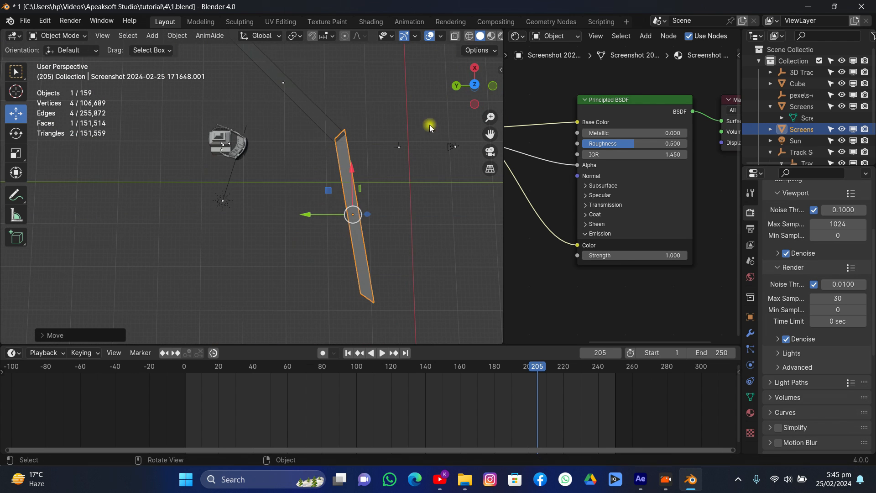
Duplicate the second screenshot plane in top view, rotate the copy, and fit it against the free end as a third angled panel.
{"action": "left_click", "coordinate": [474, 86]}
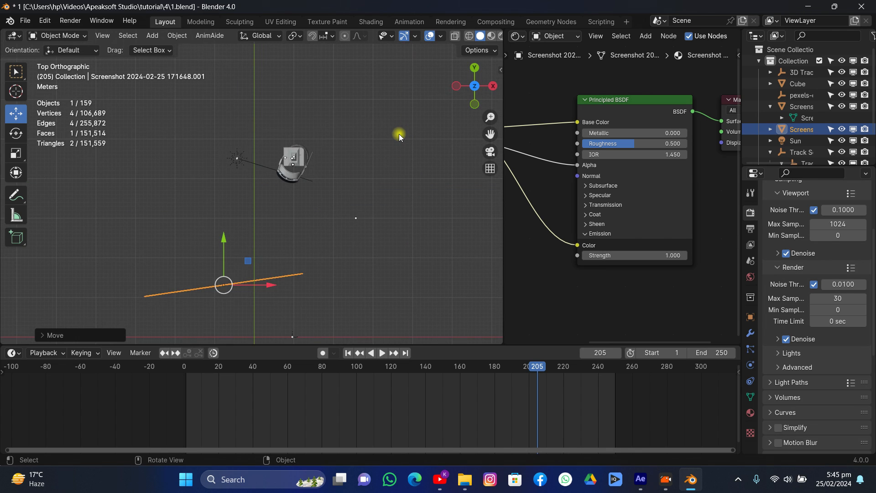
{"action": "key", "text": "shift+d"}
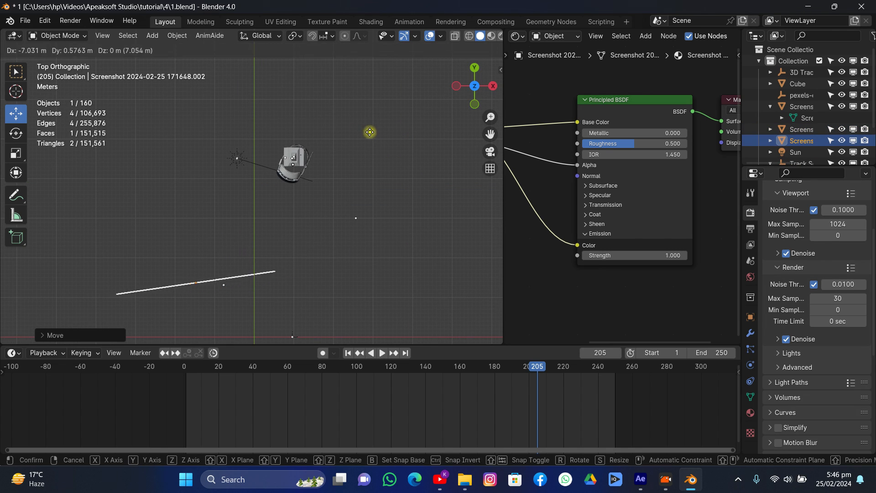
{"action": "key", "text": "r"}
{"action": "left_click", "coordinate": [331, 224]}
{"action": "left_click_drag", "start_coordinate": [475, 89], "coordinate": [589, 57]}
{"action": "scroll", "coordinate": [353, 288], "scroll_direction": "down", "scroll_amount": 1}
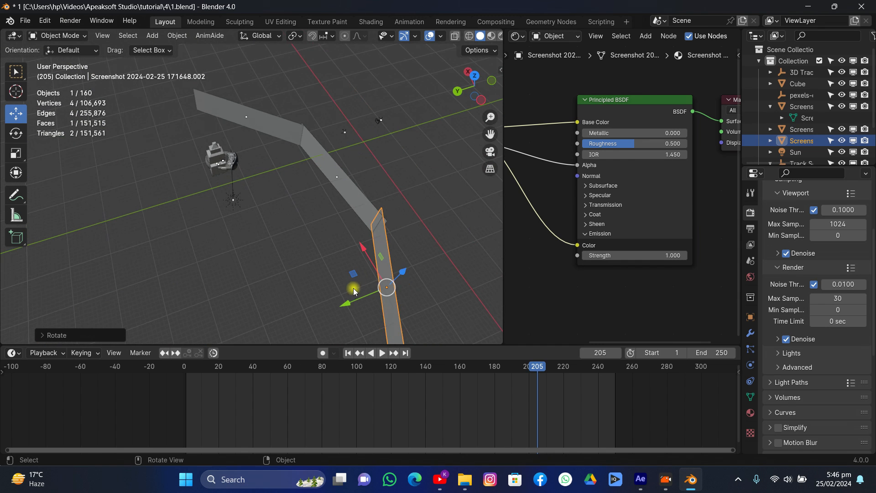
{"action": "left_click_drag", "start_coordinate": [344, 310], "coordinate": [345, 297]}
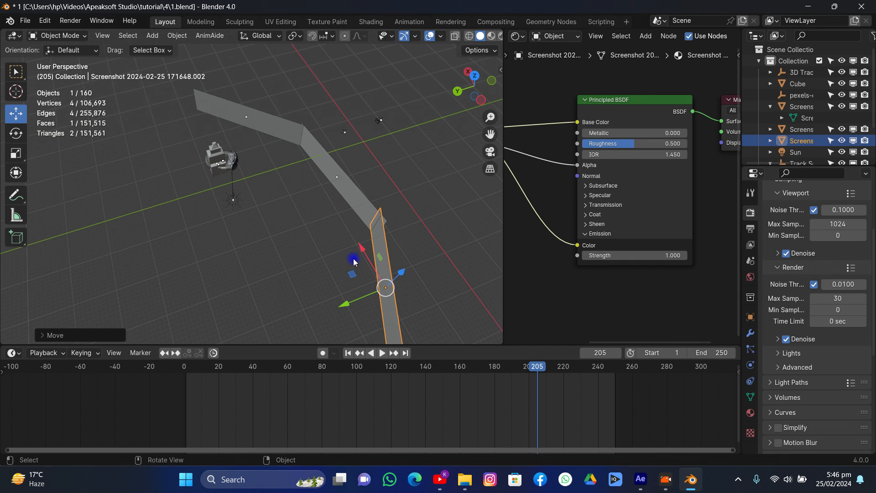
{"action": "left_click_drag", "start_coordinate": [358, 251], "coordinate": [365, 261]}
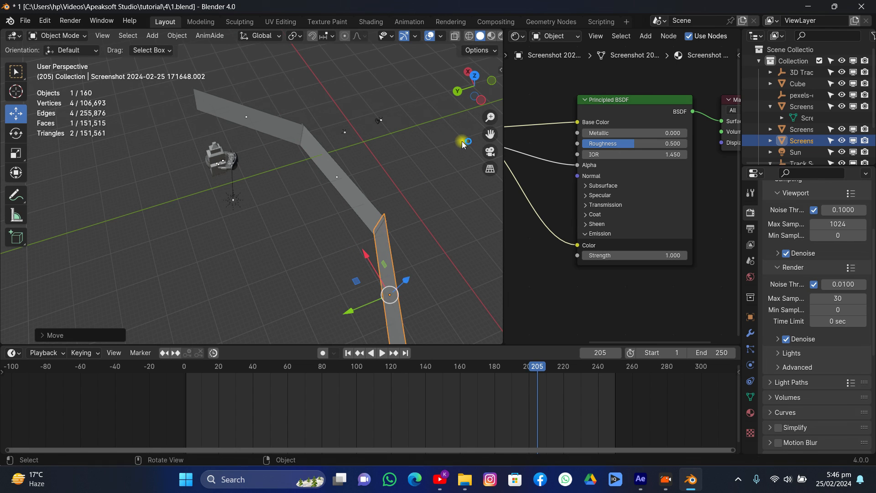
Save the project and preview the screenshot planes' reflection on the headset in rendered camera view.
{"action": "left_click", "coordinate": [489, 153]}
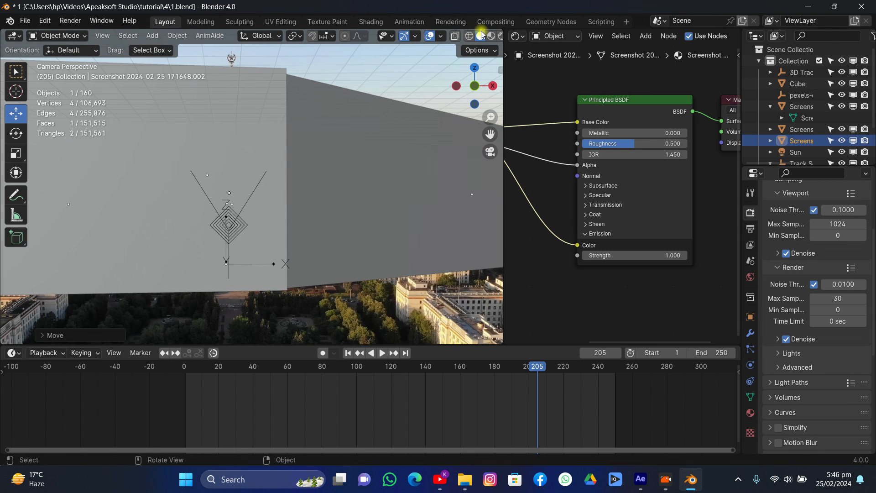
{"action": "key", "text": "ctrl+s"}
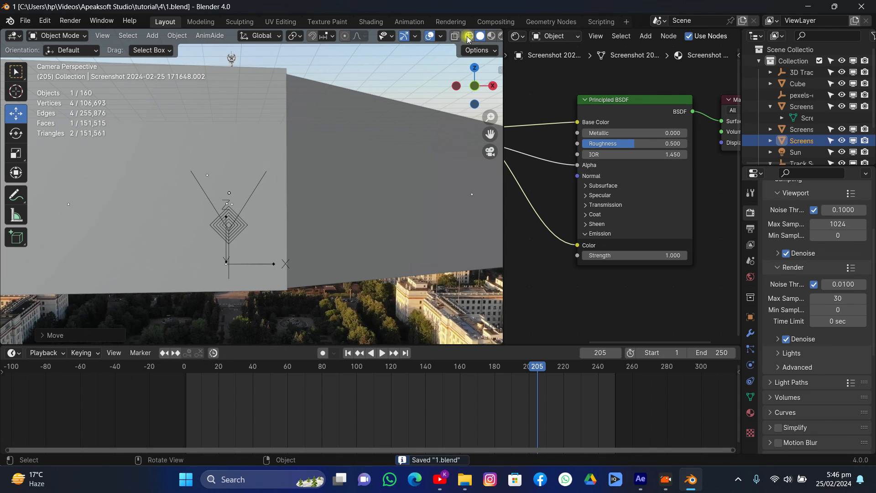
{"action": "scroll", "coordinate": [468, 39], "scroll_direction": "down", "scroll_amount": 2}
{"action": "left_click", "coordinate": [481, 38]}
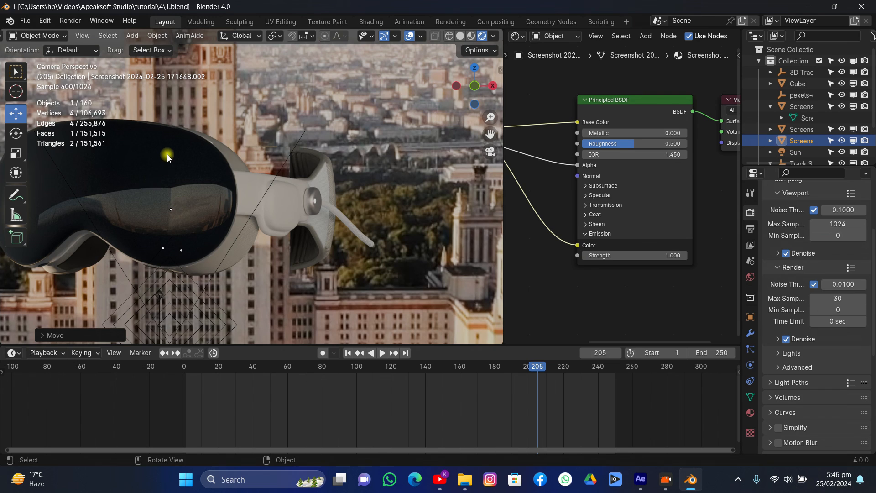
Select all three screenshot planes and move them up about 3.5 m along Z.
{"action": "left_click", "coordinate": [770, 107]}
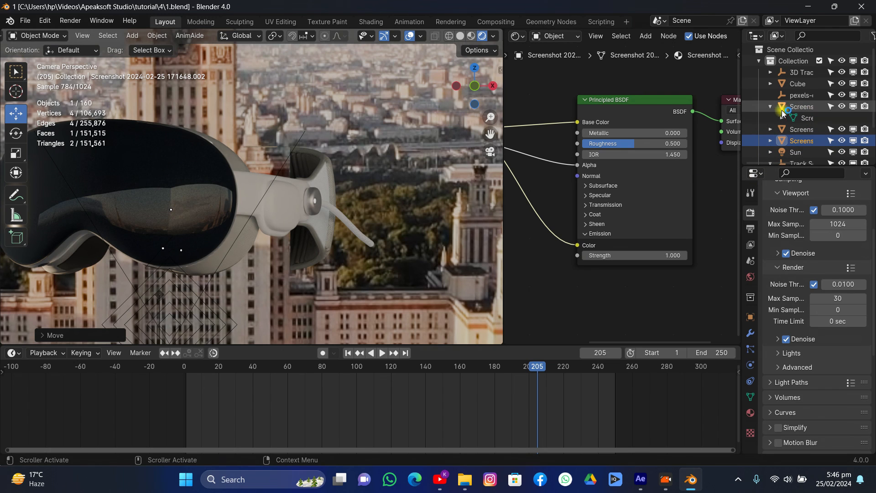
{"action": "left_click", "coordinate": [797, 103], "text": "shift"}
{"action": "left_click", "coordinate": [798, 116], "text": "shift"}
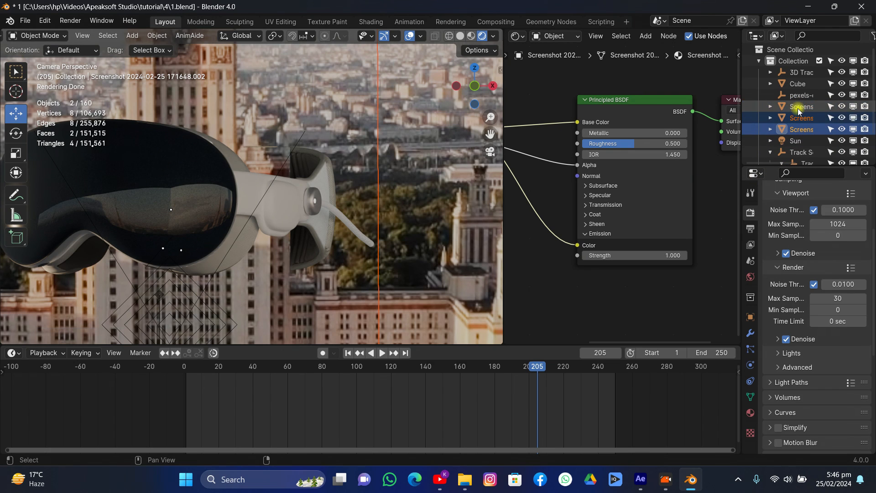
{"action": "left_click", "coordinate": [797, 109], "text": "shift"}
{"action": "scroll", "coordinate": [336, 162], "scroll_direction": "down", "scroll_amount": 4}
{"action": "scroll", "coordinate": [337, 162], "scroll_direction": "down", "scroll_amount": 5}
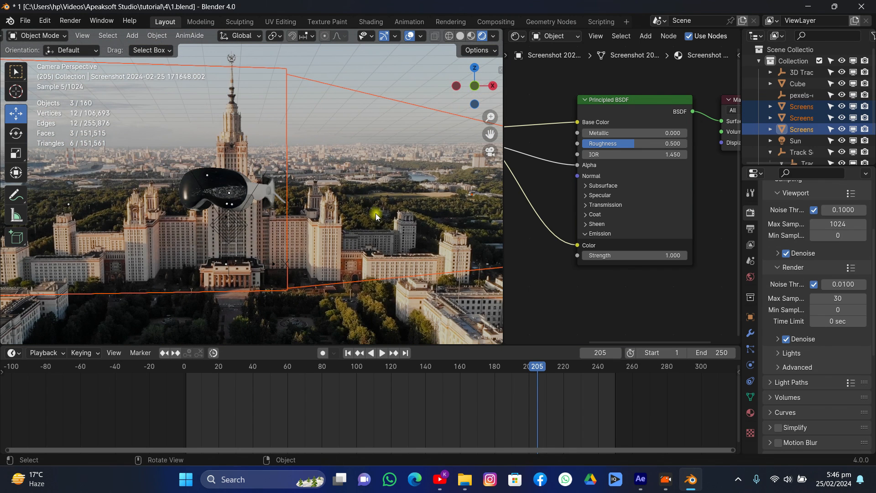
{"action": "key", "text": "g"}
{"action": "key", "text": "z"}
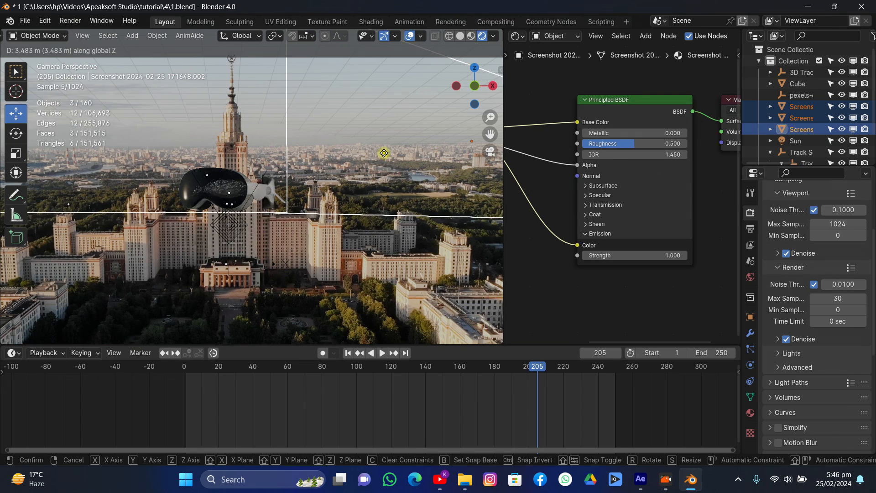
{"action": "left_click", "coordinate": [384, 151]}
{"action": "key", "text": "s"}
{"action": "key", "text": "z"}
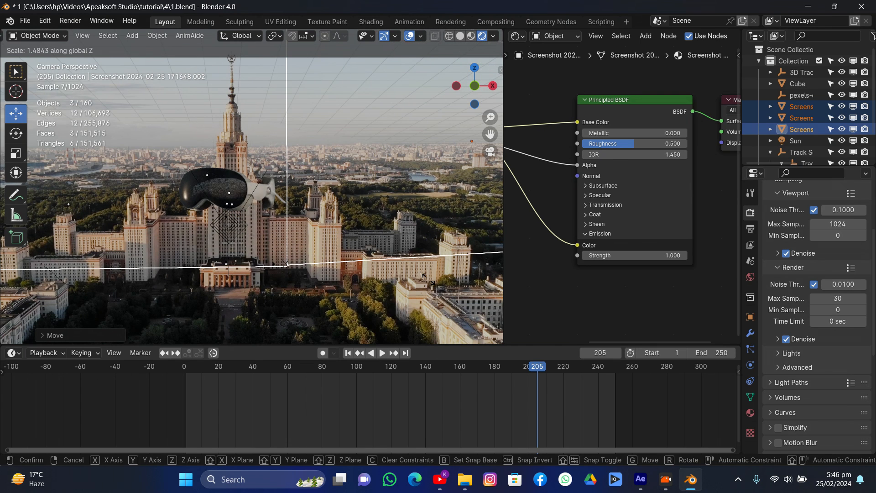
{"action": "right_click", "coordinate": [384, 211]}
Scale the three screenshot planes up along Z and examine their reflection on the headset's glass.
{"action": "scroll", "coordinate": [385, 210], "scroll_direction": "down", "scroll_amount": 3}
{"action": "key", "text": "s"}
{"action": "key", "text": "z"}
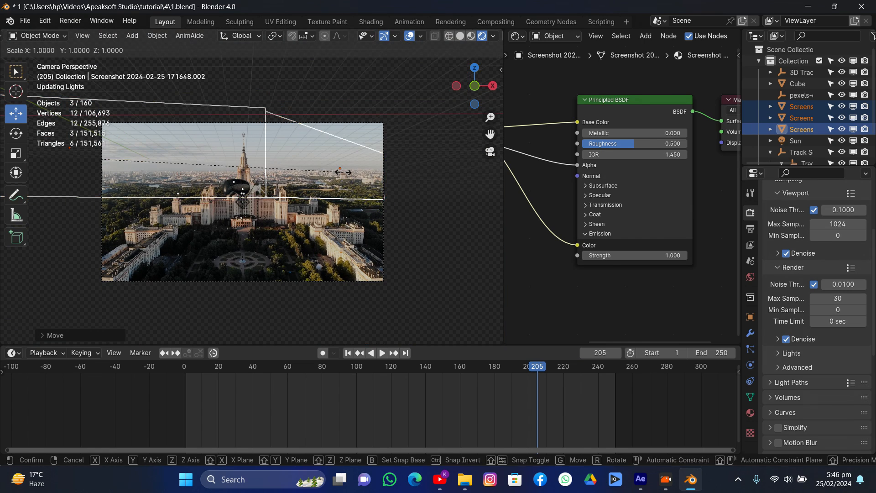
{"action": "left_click", "coordinate": [52, 37]}
{"action": "scroll", "coordinate": [273, 191], "scroll_direction": "up", "scroll_amount": 6}
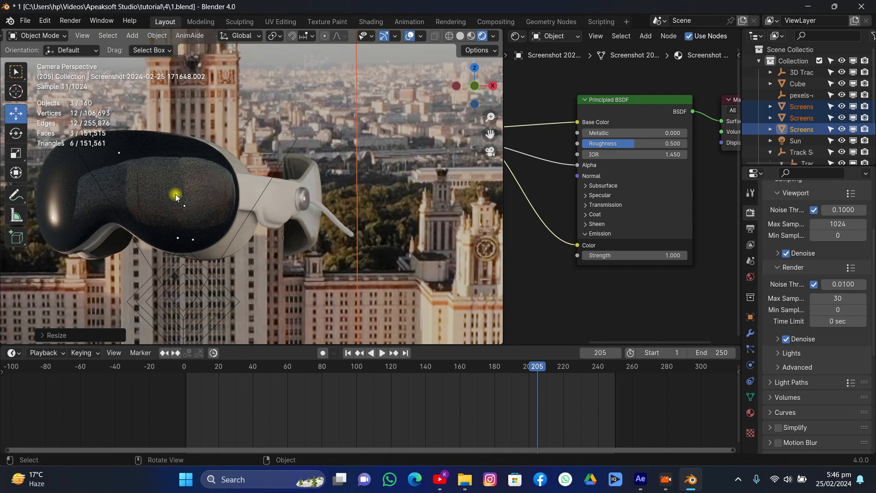
{"action": "scroll", "coordinate": [210, 202], "scroll_direction": "down", "scroll_amount": 4}
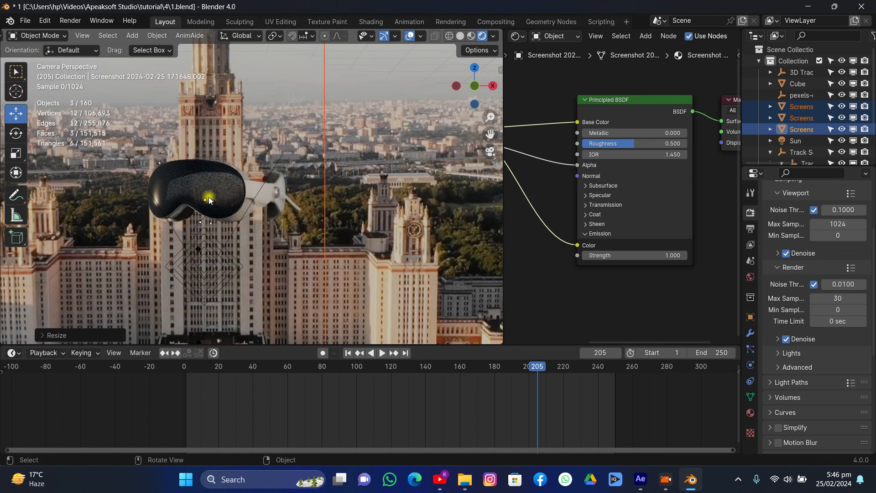
{"action": "scroll", "coordinate": [128, 170], "scroll_direction": "up", "scroll_amount": 3}
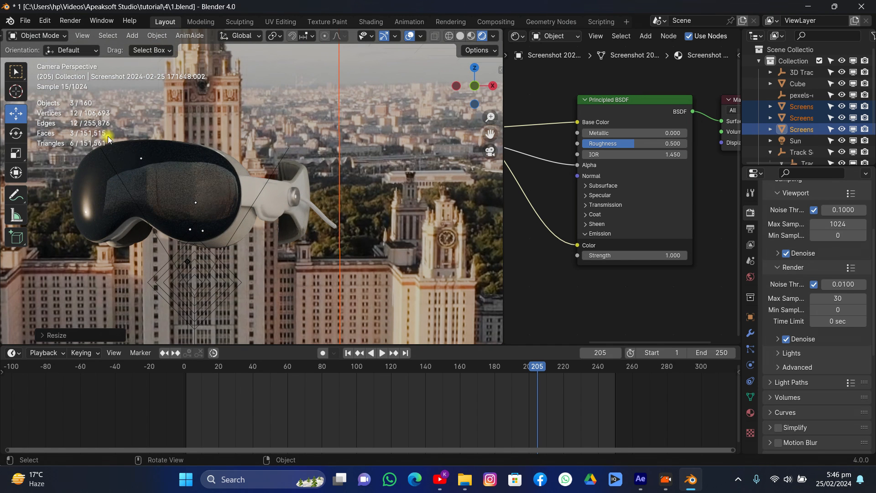
Raise the three enlarged planes along Z, and return to frame 1 to check the headset's reflection.
{"action": "key", "text": "g"}
{"action": "key", "text": "z"}
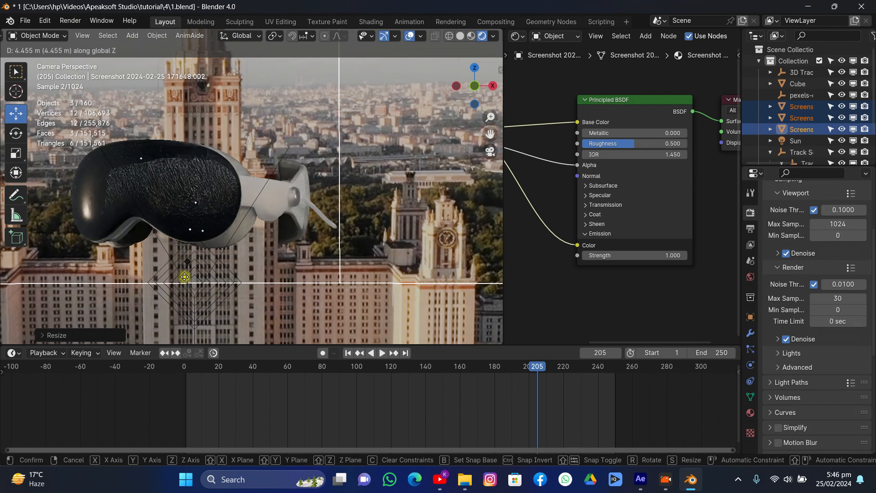
{"action": "left_click", "coordinate": [182, 307]}
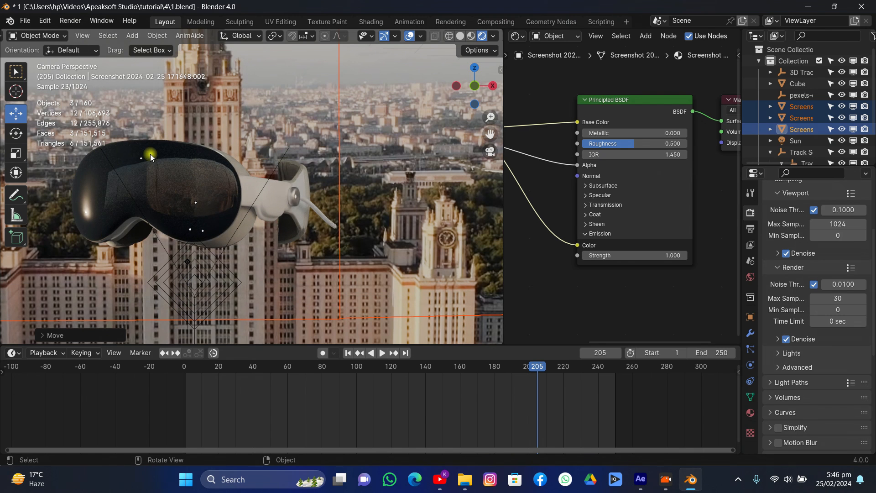
{"action": "scroll", "coordinate": [158, 156], "scroll_direction": "down", "scroll_amount": 4}
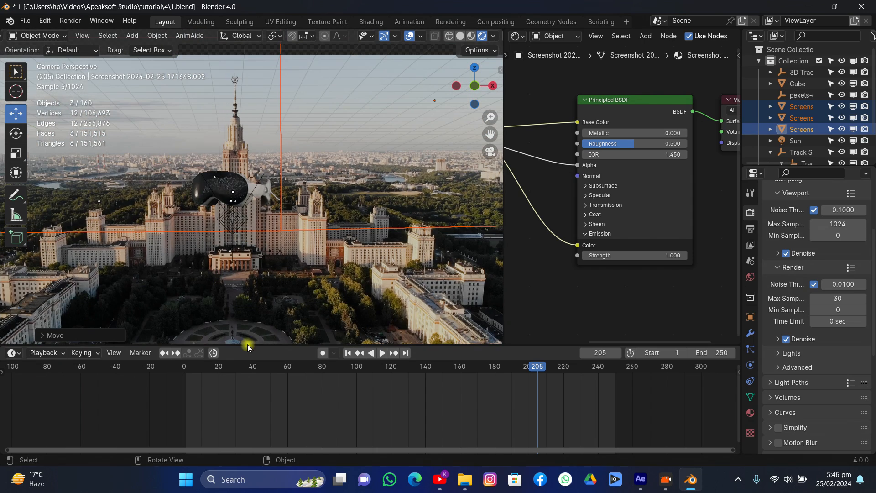
{"action": "left_click", "coordinate": [348, 354]}
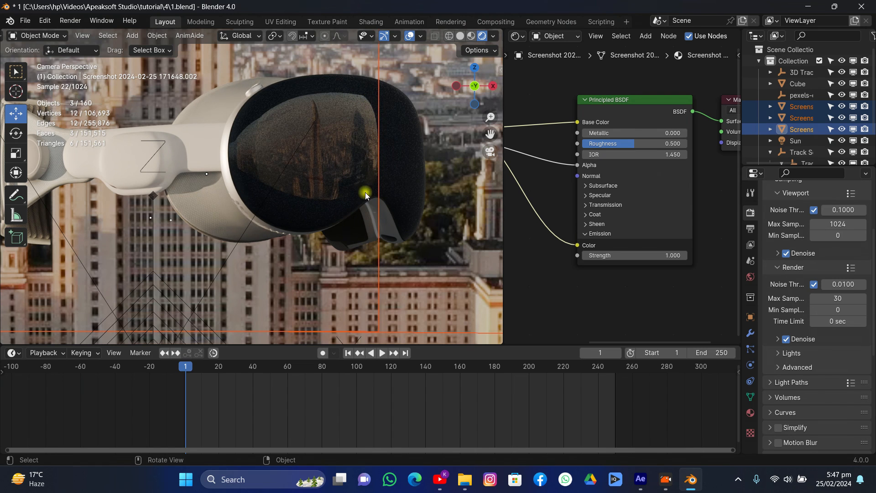
Duplicate the three screenshot planes in solid-shaded top view and place the copies on the negative X side of the headset.
{"action": "left_click", "coordinate": [460, 36]}
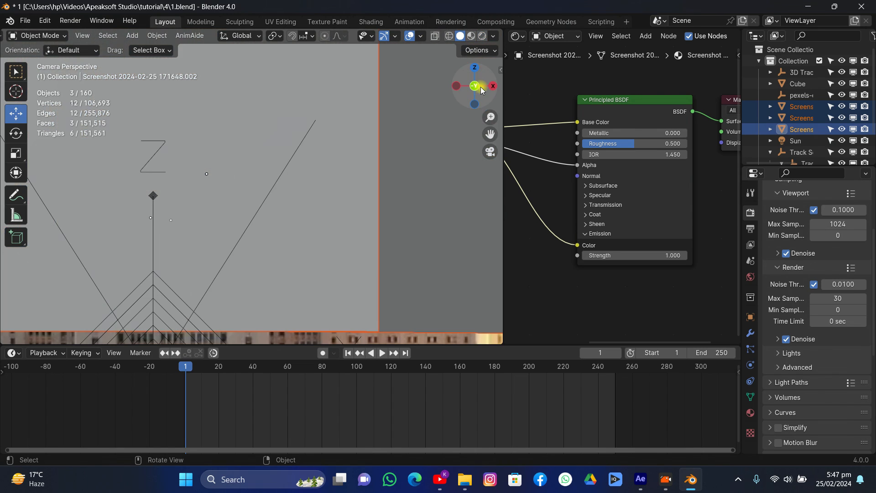
{"action": "left_click_drag", "start_coordinate": [478, 87], "coordinate": [482, 82]}
{"action": "left_click", "coordinate": [476, 75]}
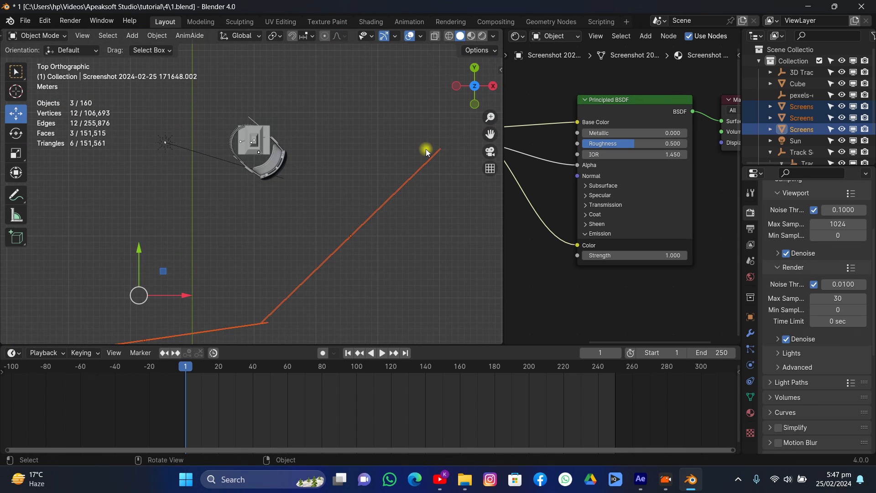
{"action": "scroll", "coordinate": [375, 189], "scroll_direction": "down", "scroll_amount": 5}
{"action": "key", "text": "shift+d"}
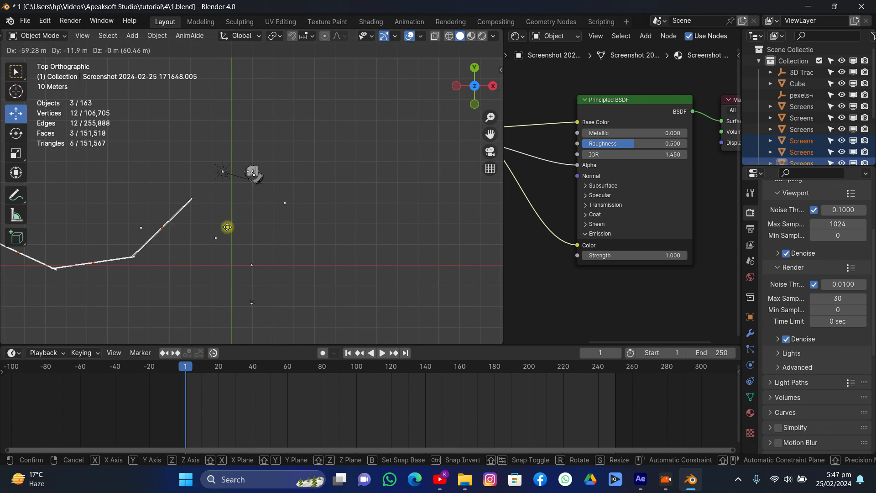
{"action": "left_click", "coordinate": [185, 220]}
Rotate and reposition the three copied planes so they curve around the negative X side of the headset.
{"action": "key", "text": "r"}
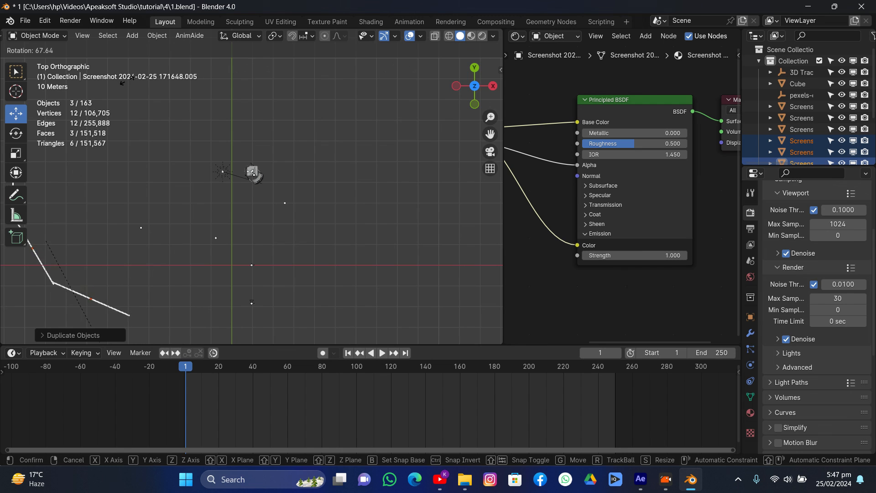
{"action": "left_click", "coordinate": [169, 167]}
{"action": "key", "text": "g"}
{"action": "left_click", "coordinate": [164, 47]}
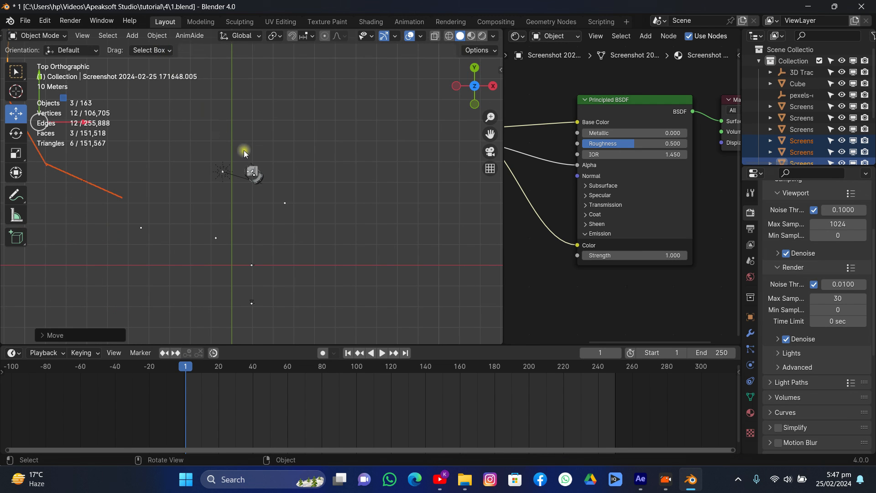
{"action": "key", "text": "r"}
{"action": "left_click", "coordinate": [271, 233]}
{"action": "left_click_drag", "start_coordinate": [472, 96], "coordinate": [316, 209]}
{"action": "key", "text": "g"}
{"action": "left_click", "coordinate": [303, 202]}
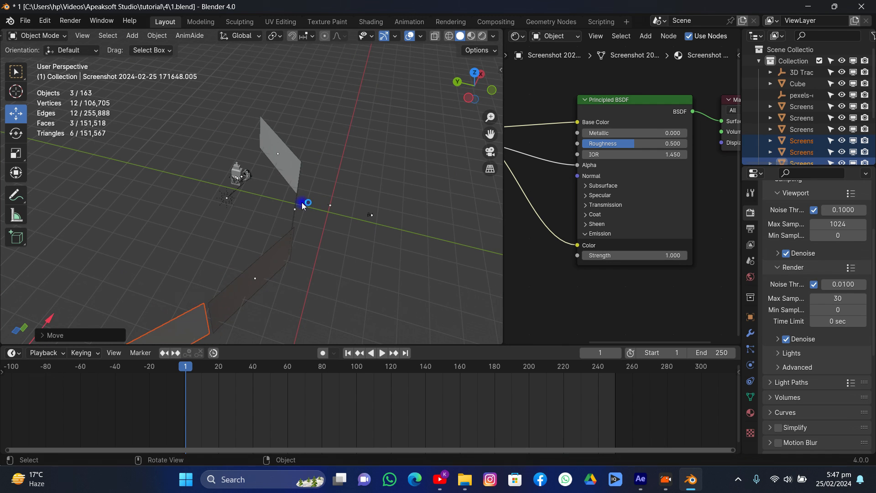
{"action": "left_click_drag", "start_coordinate": [470, 88], "coordinate": [473, 114]}
{"action": "left_click_drag", "start_coordinate": [426, 141], "coordinate": [414, 149]}
{"action": "left_click_drag", "start_coordinate": [468, 81], "coordinate": [146, 264]}
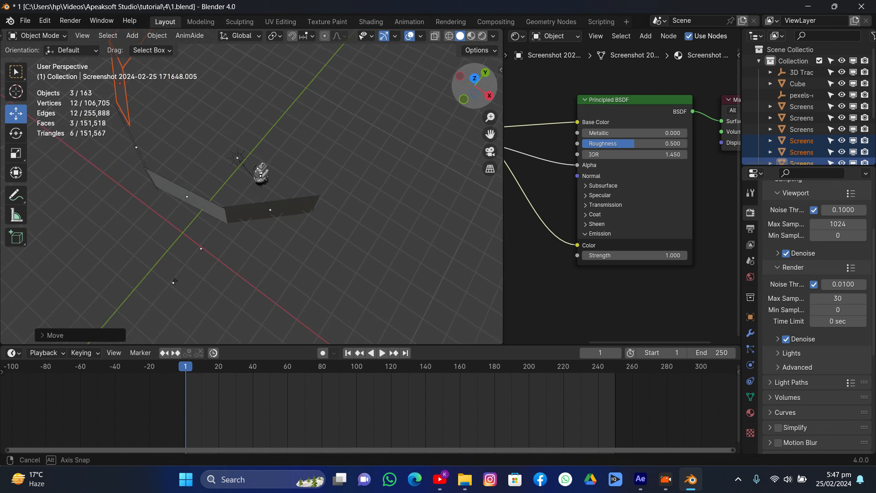
Duplicate the three side planes in top view, place the new copies on the headset's positive X side, and rotate them.
{"action": "left_click", "coordinate": [471, 82]}
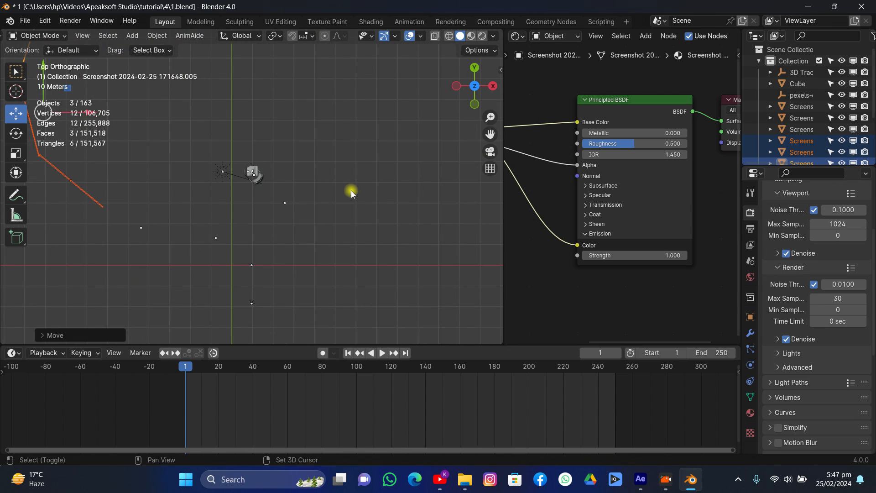
{"action": "key", "text": "shift+d"}
{"action": "left_click", "coordinate": [187, 244]}
{"action": "key", "text": "r"}
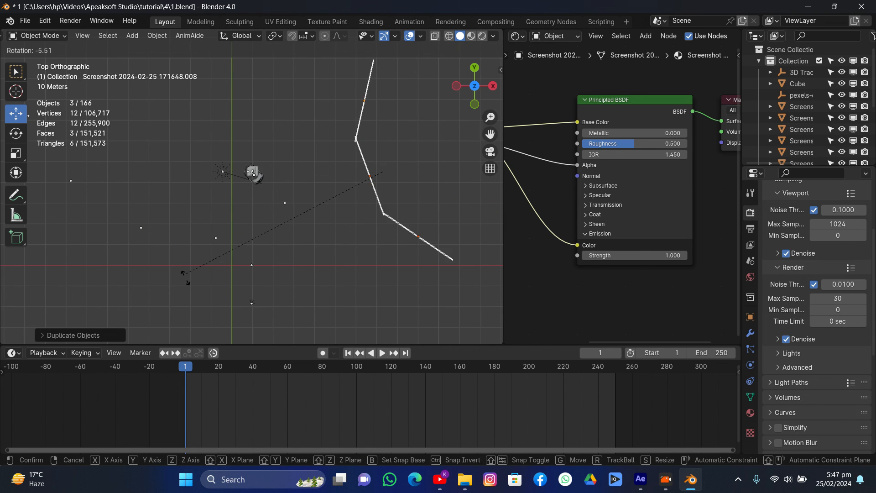
{"action": "left_click", "coordinate": [449, 154]}
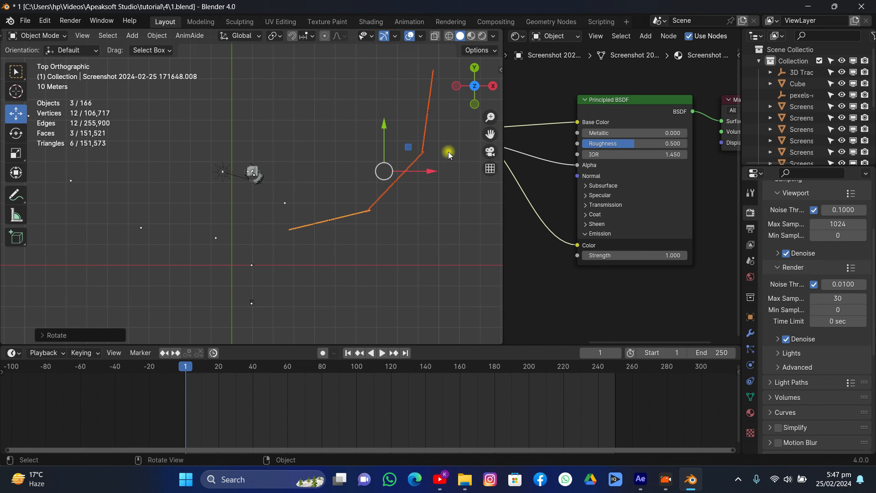
Move the newest three-plane group farther out in positive X and Y, and check its placement from the top.
{"action": "left_click_drag", "start_coordinate": [476, 109], "coordinate": [386, 83]}
{"action": "key", "text": "g"}
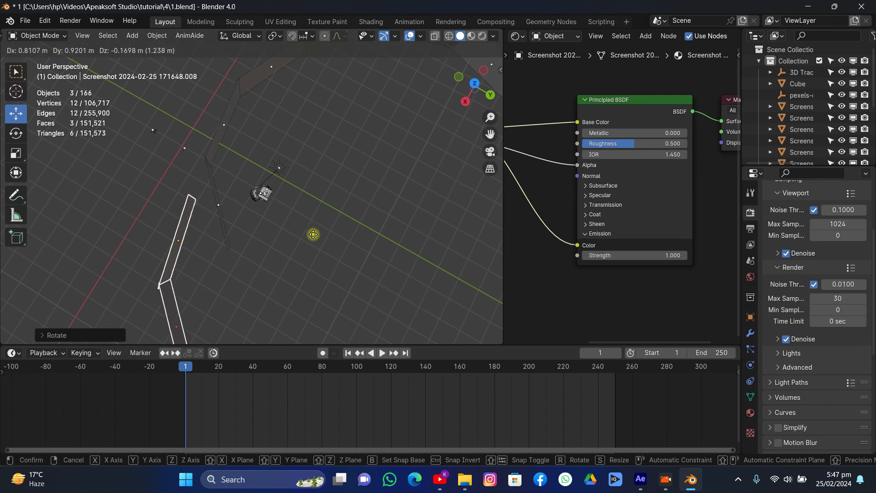
{"action": "left_click", "coordinate": [354, 287]}
{"action": "left_click_drag", "start_coordinate": [482, 100], "coordinate": [470, 85]}
{"action": "left_click", "coordinate": [473, 72]}
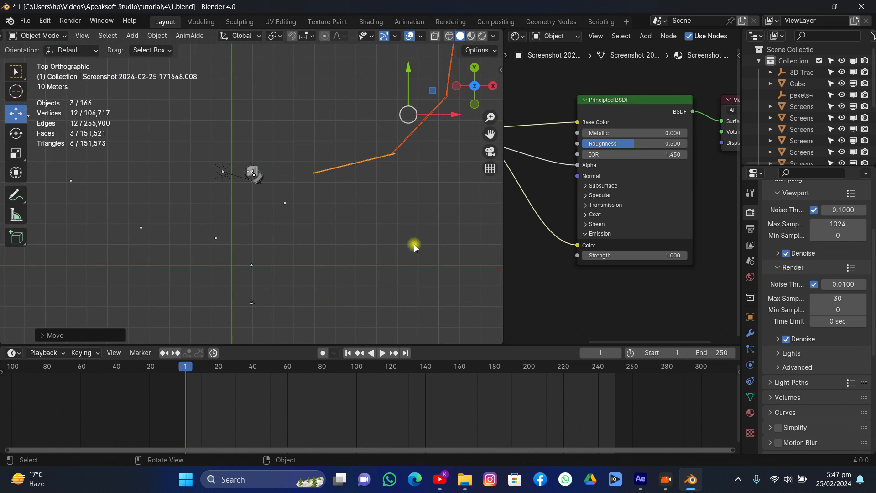
Rotate the three-plane group on the headset's positive X side in top view and reposition it to continue the curve around the headset.
{"action": "key", "text": "r"}
{"action": "left_click", "coordinate": [464, 191]}
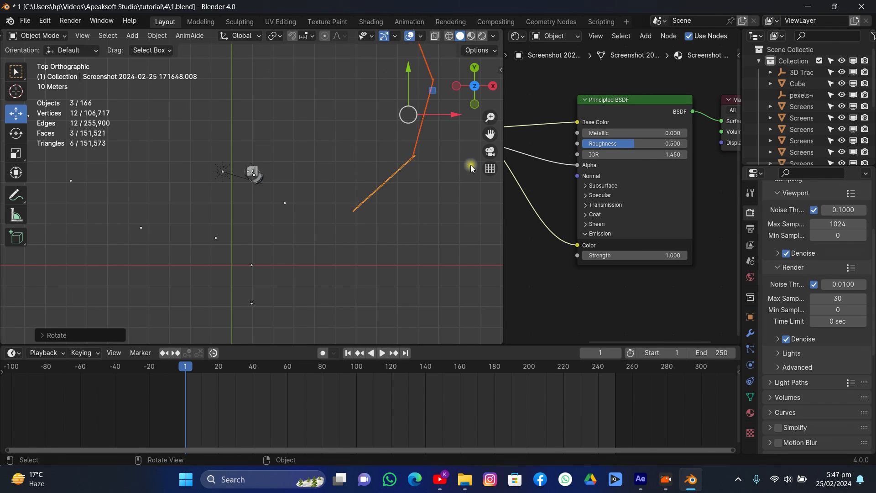
{"action": "middle_click_drag", "start_coordinate": [469, 166], "coordinate": [472, 286]}
{"action": "left_click_drag", "start_coordinate": [471, 286], "coordinate": [418, 244]}
{"action": "left_click_drag", "start_coordinate": [411, 200], "coordinate": [438, 178]}
{"action": "left_click_drag", "start_coordinate": [445, 228], "coordinate": [451, 235]}
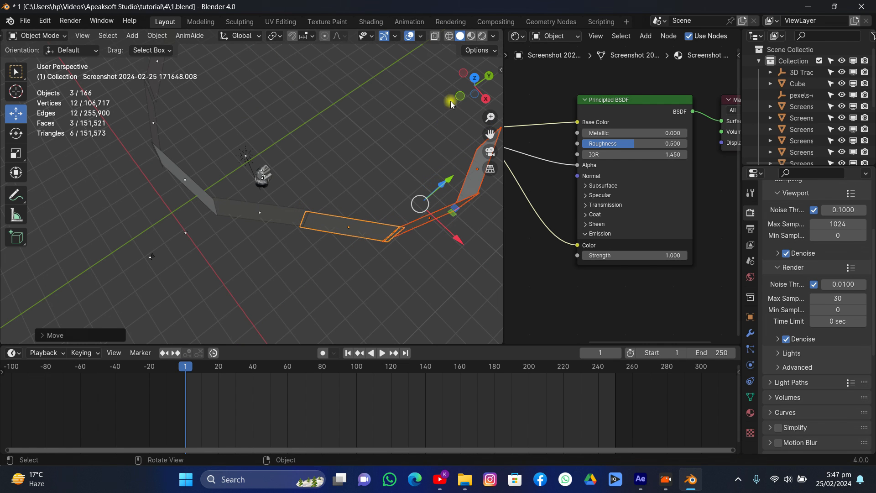
Rotate the selected three-plane group about the Z axis so it follows the ring of planes around the headset.
{"action": "left_click_drag", "start_coordinate": [478, 84], "coordinate": [345, 102]}
{"action": "key", "text": "r"}
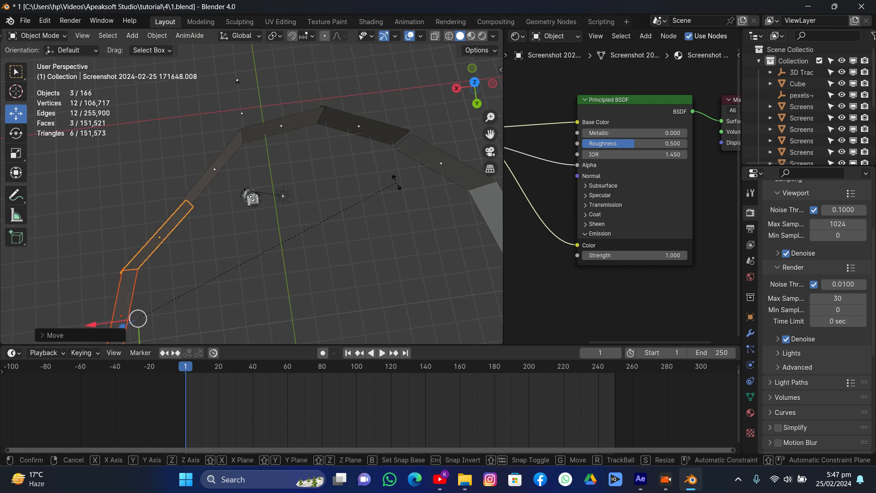
{"action": "key", "text": "z"}
{"action": "left_click", "coordinate": [416, 152]}
Return to the camera view, save the file, and switch to rendered shading to check the reflections on the headset's visor.
{"action": "left_click_drag", "start_coordinate": [478, 87], "coordinate": [673, 60]}
{"action": "left_click", "coordinate": [496, 152]}
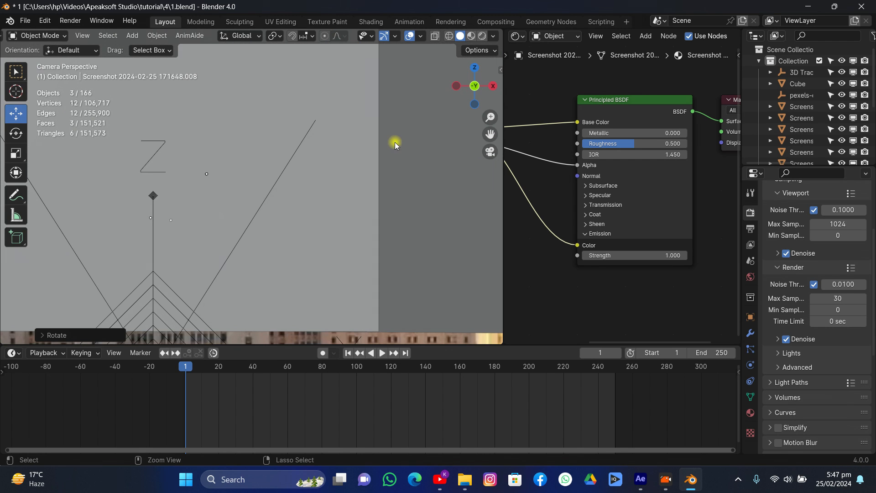
{"action": "key", "text": "ctrl+s"}
{"action": "left_click", "coordinate": [482, 36]}
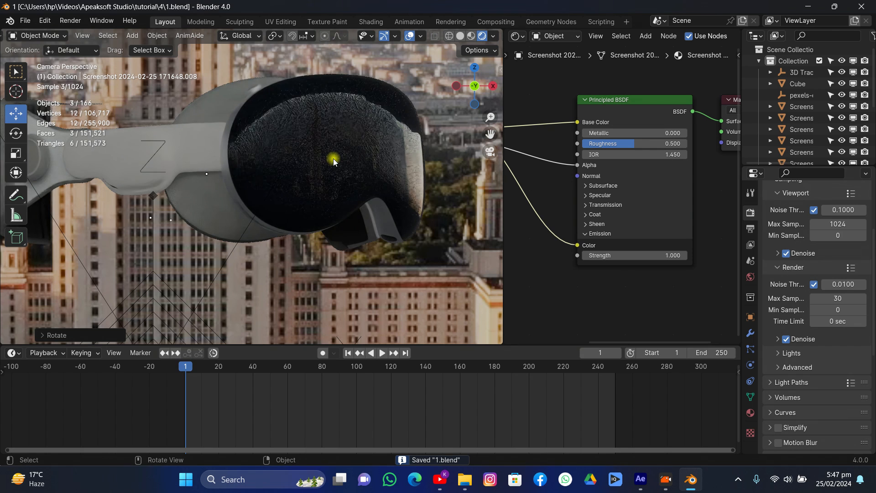
{"action": "scroll", "coordinate": [368, 165], "scroll_direction": "down", "scroll_amount": 3}
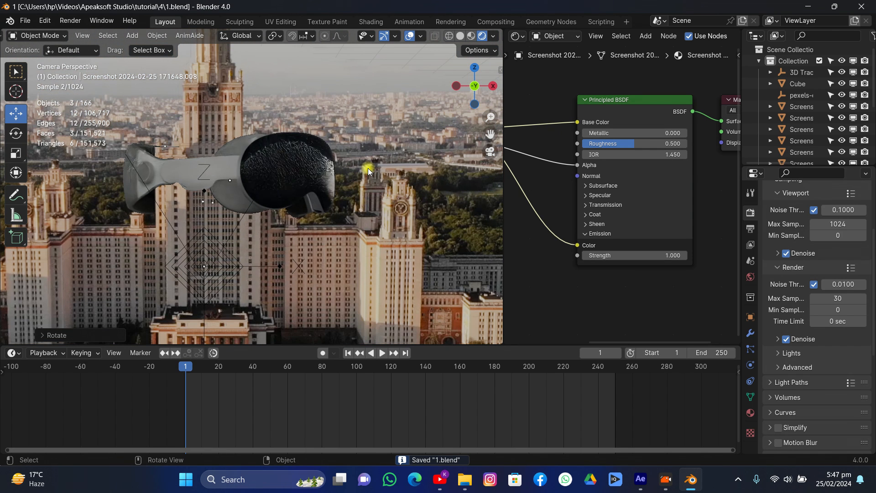
Try scaling the three selected screenshot planes along the global Z axis, undo it, and return to solid shading.
{"action": "key", "text": "s"}
{"action": "key", "text": "z"}
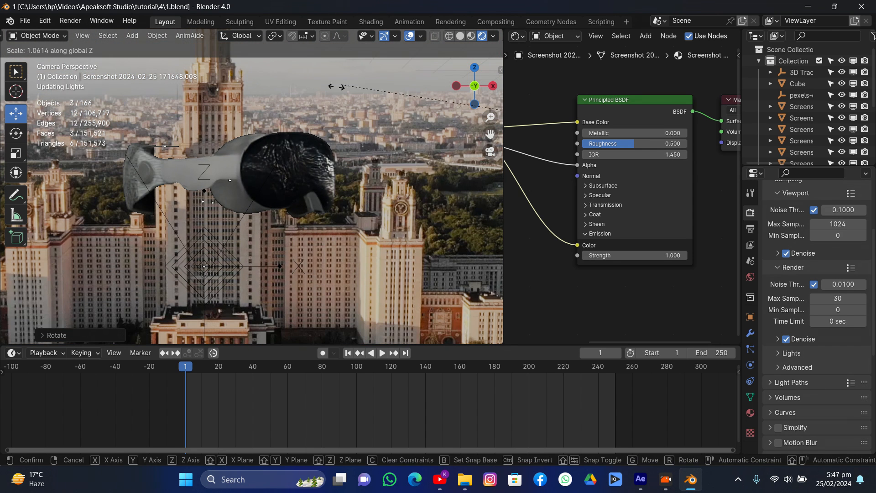
{"action": "left_click", "coordinate": [377, 212]}
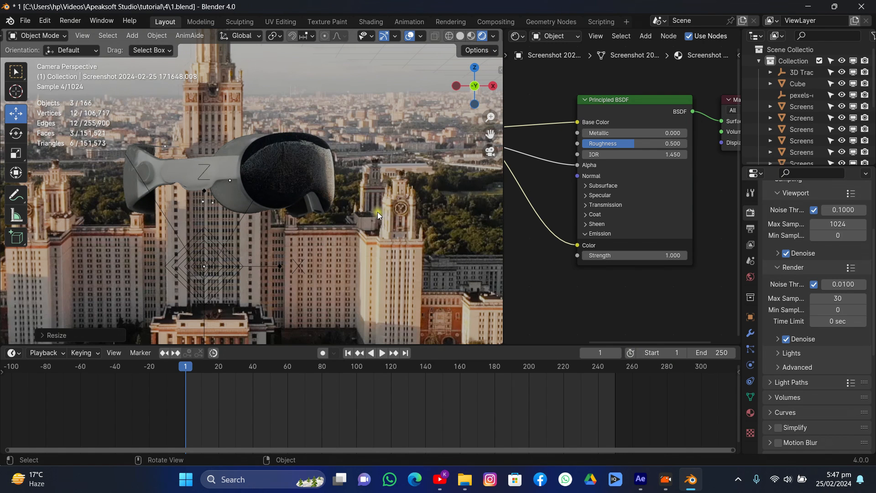
{"action": "scroll", "coordinate": [393, 218], "scroll_direction": "up", "scroll_amount": 3}
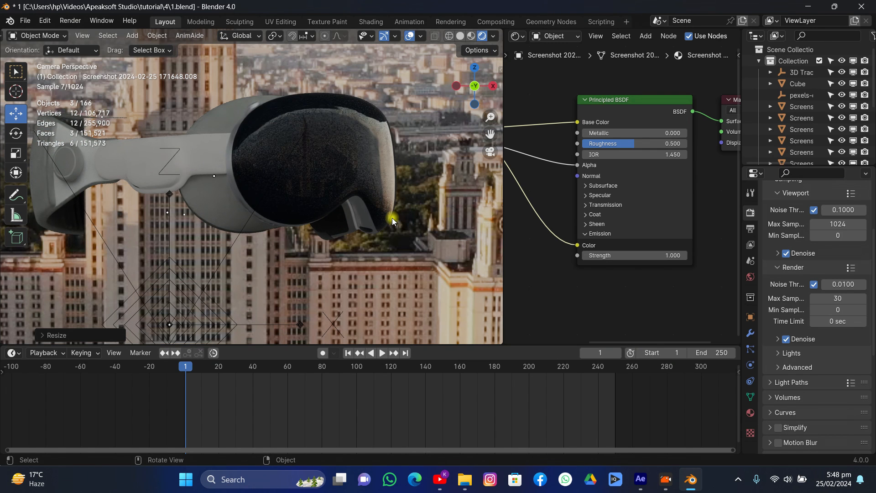
{"action": "key", "text": "ctrl+z"}
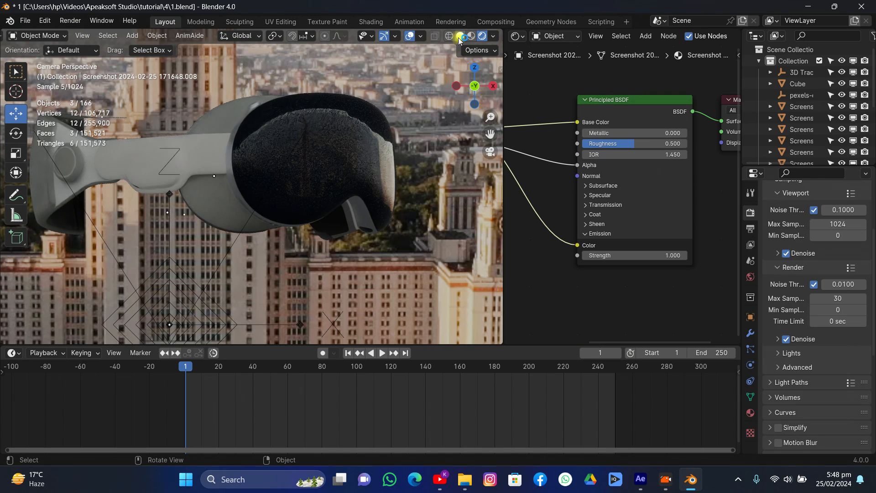
{"action": "left_click", "coordinate": [460, 36]}
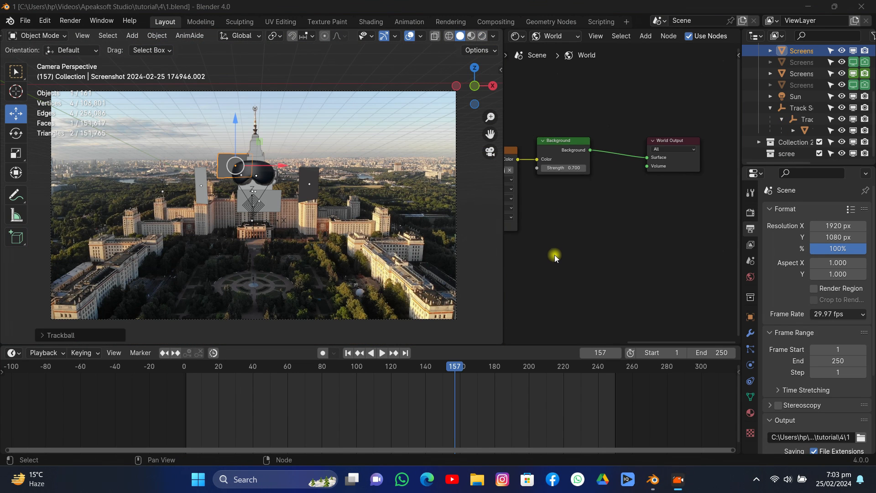
Examine the world's Texture Coordinate, Mapping and venice_sunset_2k.exr nodes, and inspect the headset's reflections in the rendered camera view.
{"action": "key", "text": "Home"}
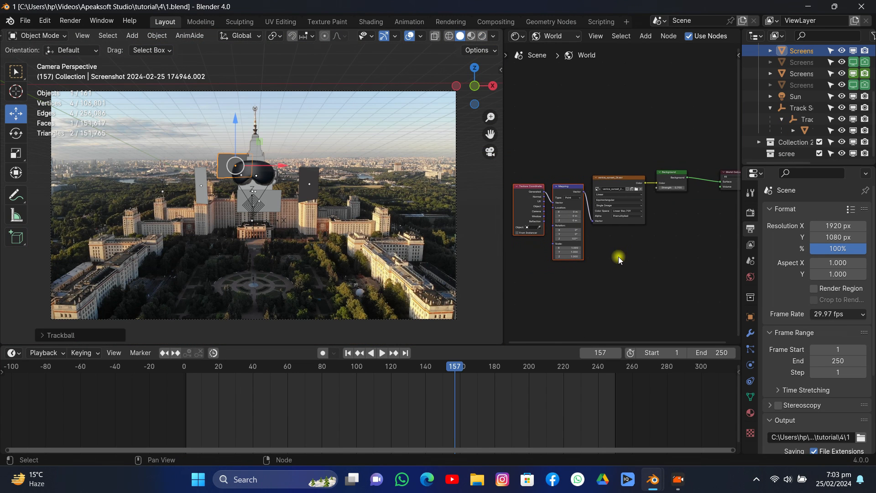
{"action": "middle_click_drag", "start_coordinate": [550, 278], "coordinate": [578, 271]}
{"action": "scroll", "coordinate": [578, 271], "scroll_direction": "up", "scroll_amount": 3}
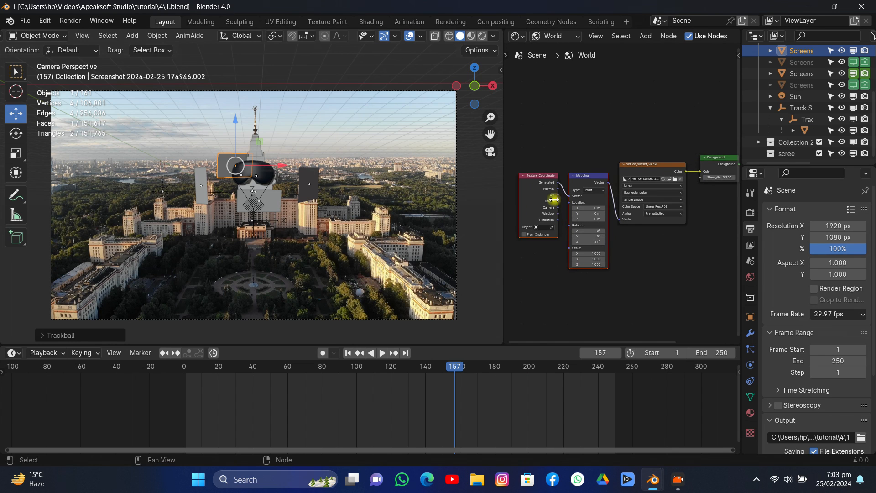
{"action": "left_click_drag", "start_coordinate": [538, 152], "coordinate": [584, 239]}
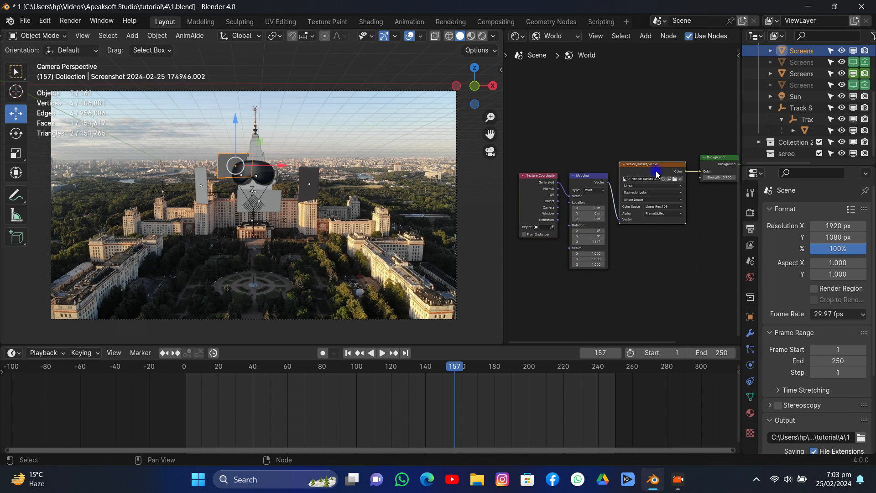
{"action": "scroll", "coordinate": [648, 192], "scroll_direction": "up", "scroll_amount": 3}
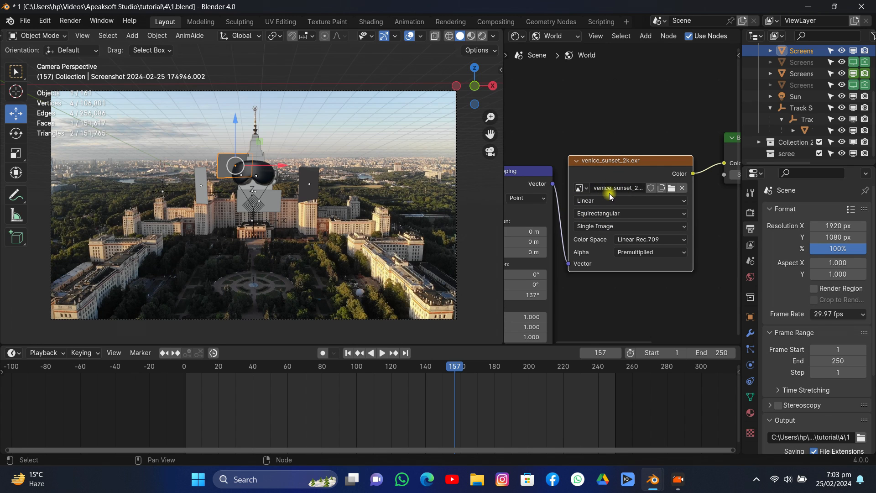
{"action": "left_click_drag", "start_coordinate": [644, 174], "coordinate": [645, 184]}
{"action": "scroll", "coordinate": [626, 237], "scroll_direction": "down", "scroll_amount": 4}
{"action": "scroll", "coordinate": [624, 237], "scroll_direction": "down", "scroll_amount": 2}
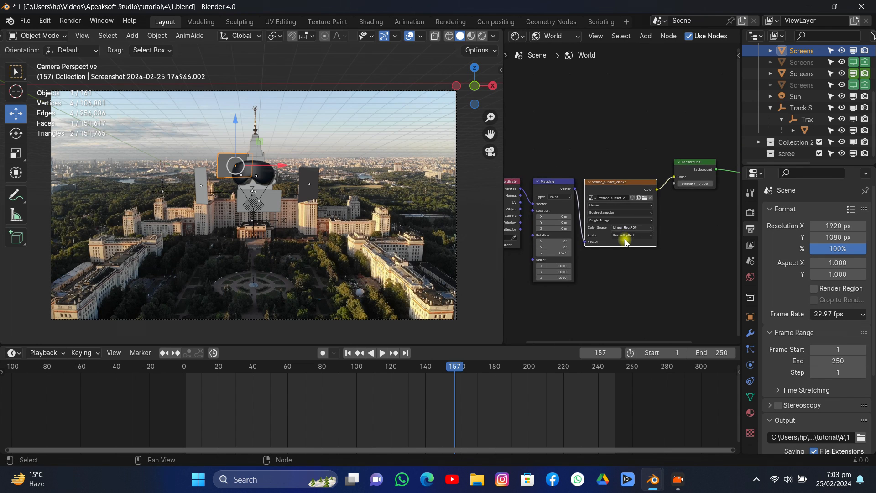
{"action": "scroll", "coordinate": [600, 196], "scroll_direction": "up", "scroll_amount": 2}
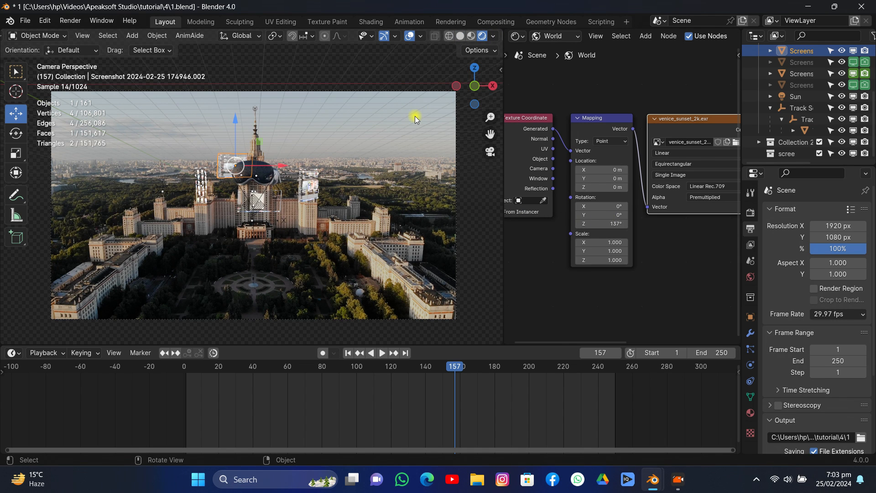
{"action": "scroll", "coordinate": [186, 123], "scroll_direction": "up", "scroll_amount": 6}
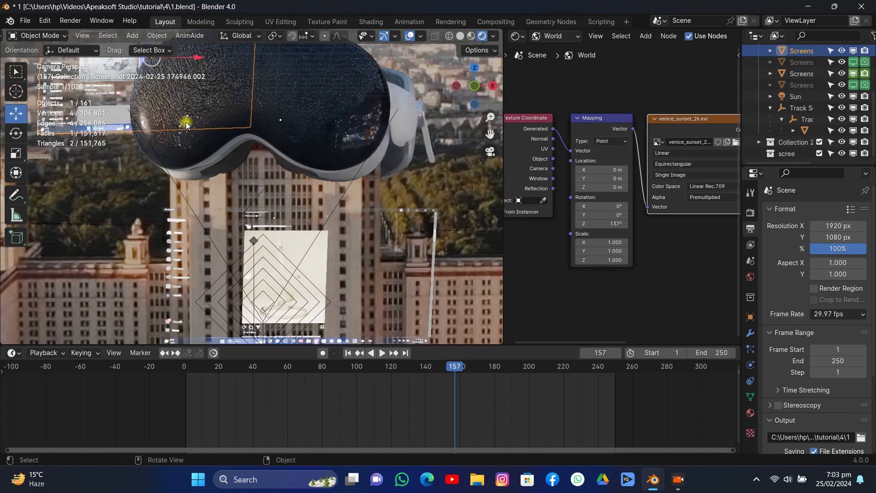
{"action": "scroll", "coordinate": [288, 163], "scroll_direction": "down", "scroll_amount": 5}
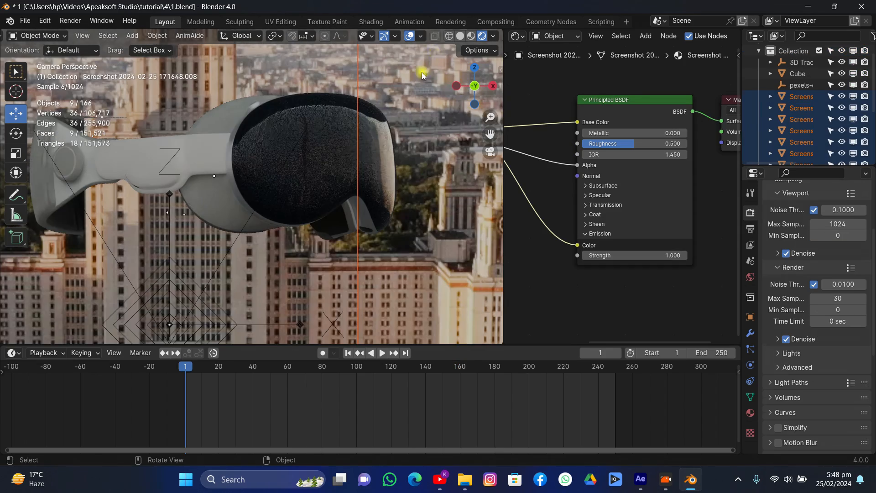
Save the file in solid shading and hide the nine selected screenshot planes in the camera view.
{"action": "left_click", "coordinate": [460, 36]}
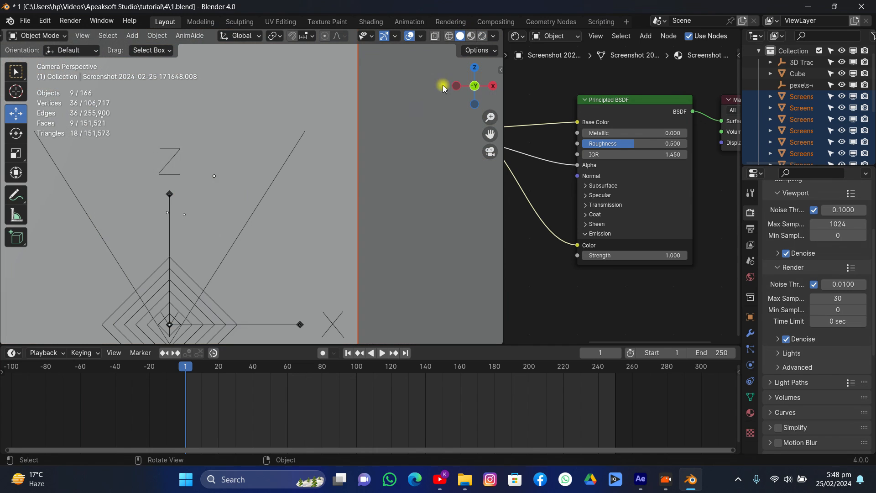
{"action": "key", "text": "ctrl+s"}
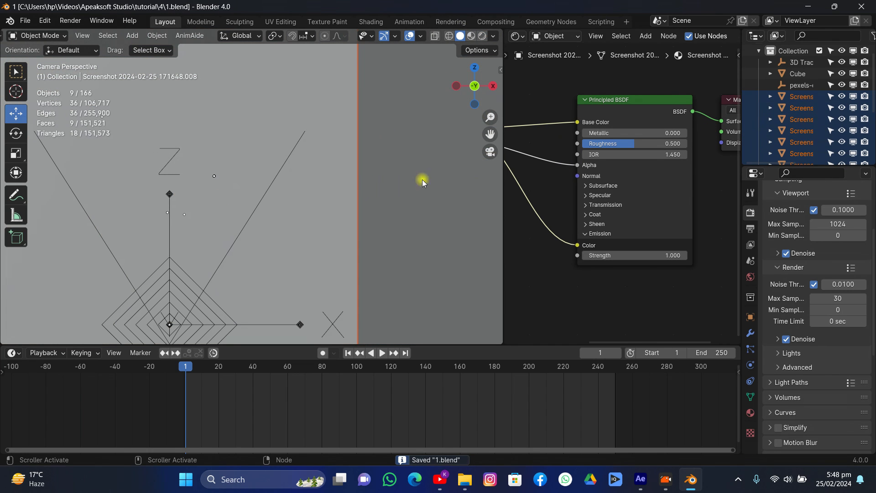
{"action": "key", "text": "h"}
{"action": "scroll", "coordinate": [297, 186], "scroll_direction": "down", "scroll_amount": 8}
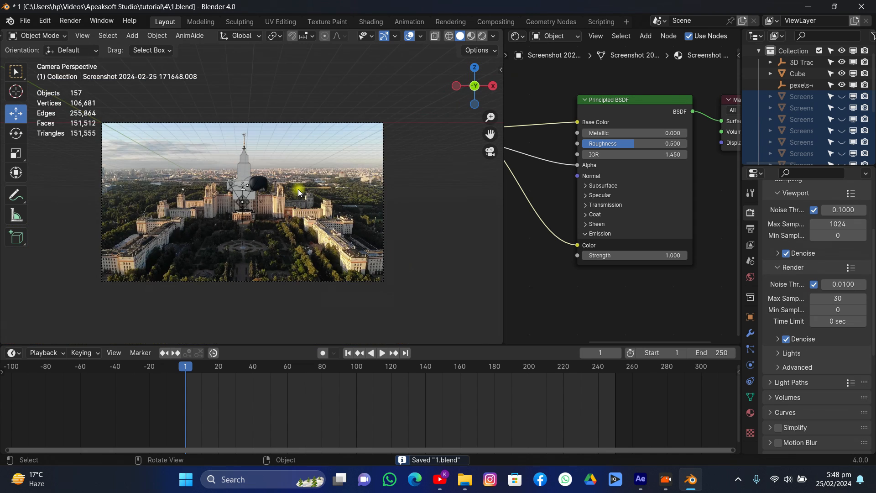
{"action": "scroll", "coordinate": [298, 190], "scroll_direction": "up", "scroll_amount": 4}
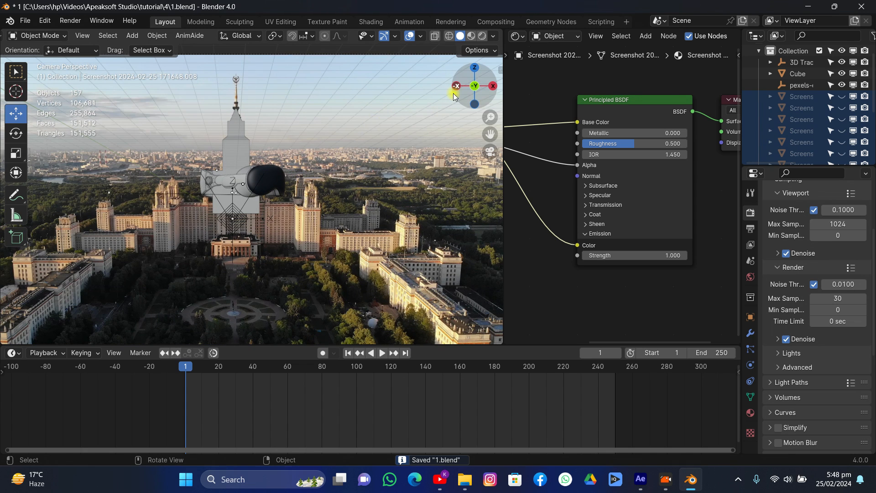
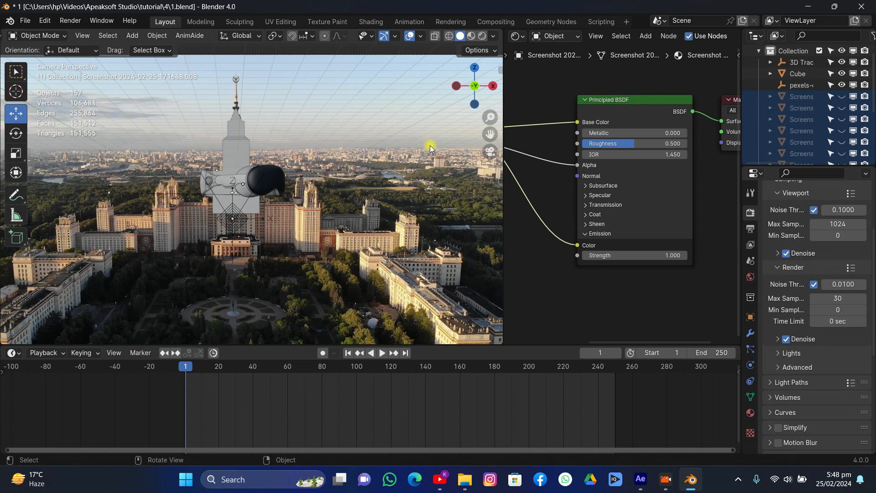
Switch to the Edge browser and open the YouTube home page.
{"action": "left_click", "coordinate": [415, 489]}
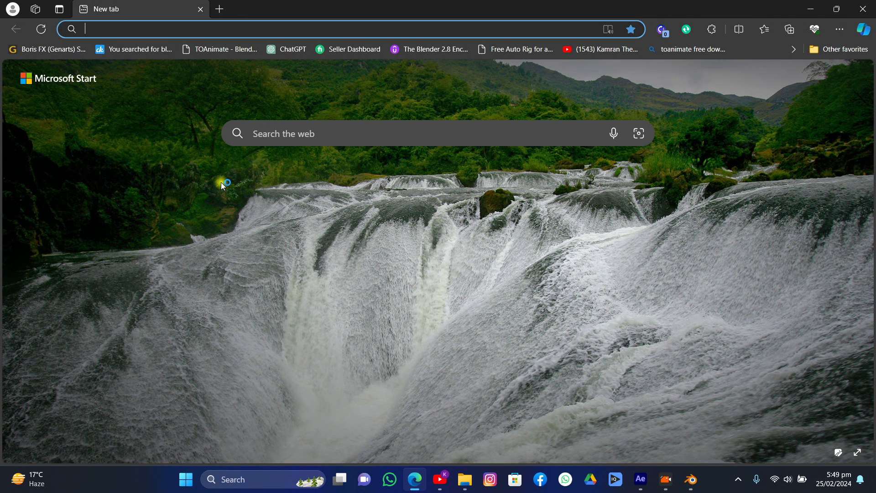
{"action": "type", "text": "yo"}
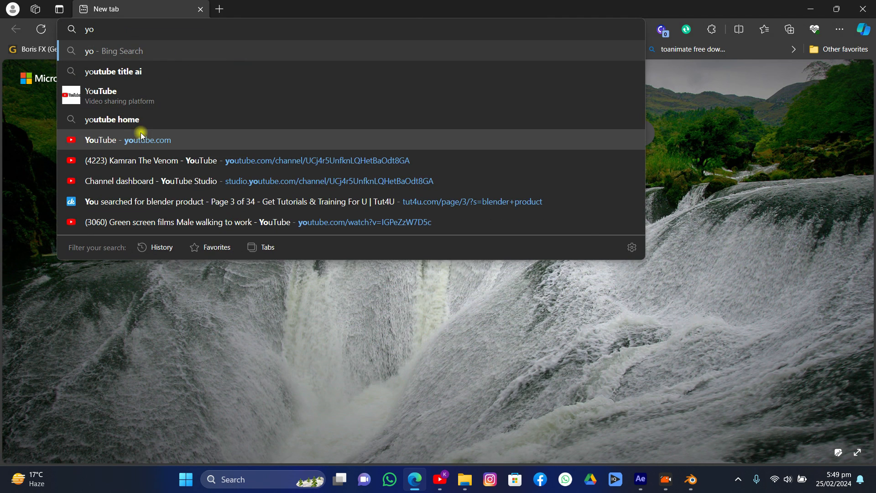
{"action": "left_click", "coordinate": [140, 136]}
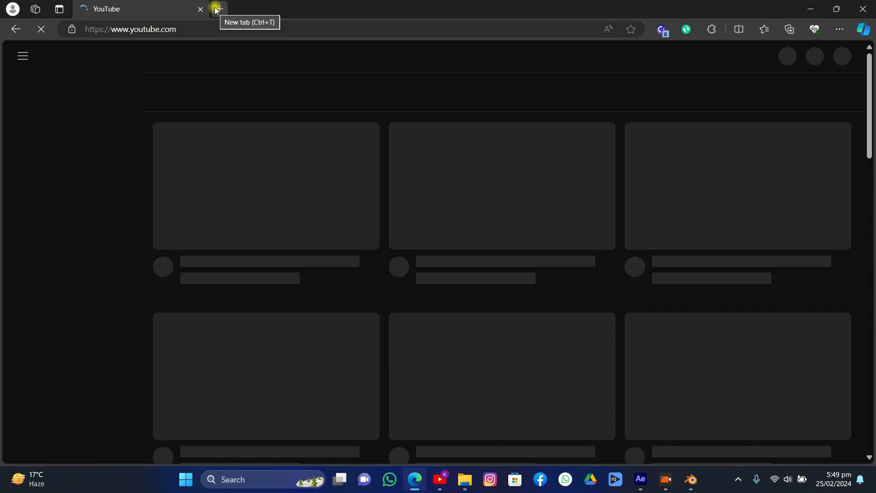
Open Instagram in a new browser tab.
{"action": "left_click", "coordinate": [216, 9]}
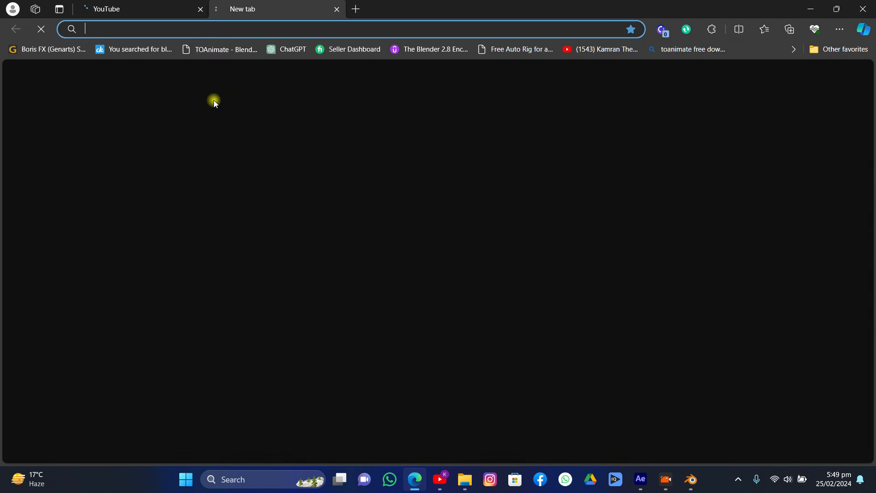
{"action": "type", "text": "inst"}
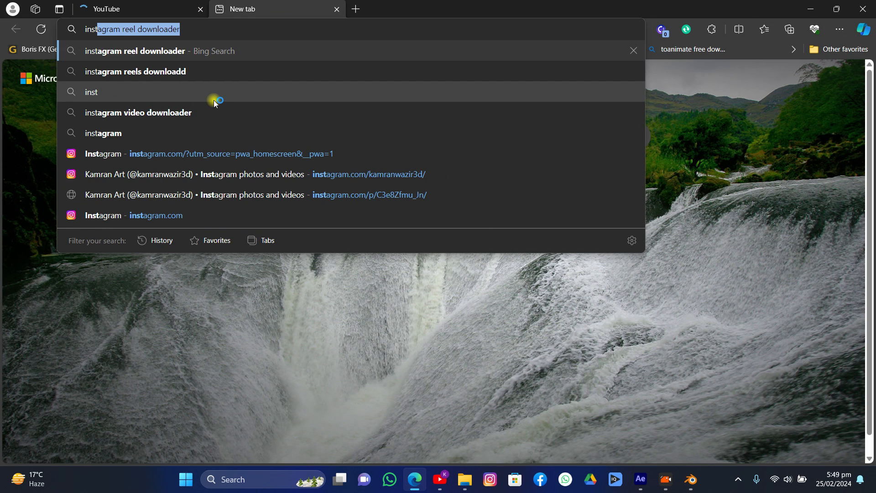
{"action": "left_click", "coordinate": [155, 154]}
Look through the YouTube home feed for a section filled with loaded video thumbnails.
{"action": "left_click", "coordinate": [123, 8]}
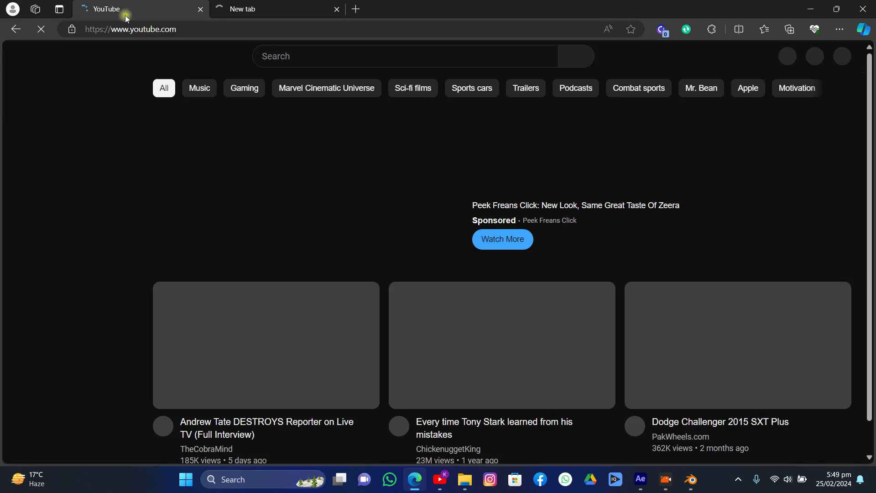
{"action": "left_click", "coordinate": [240, 9]}
{"action": "left_click", "coordinate": [124, 5]}
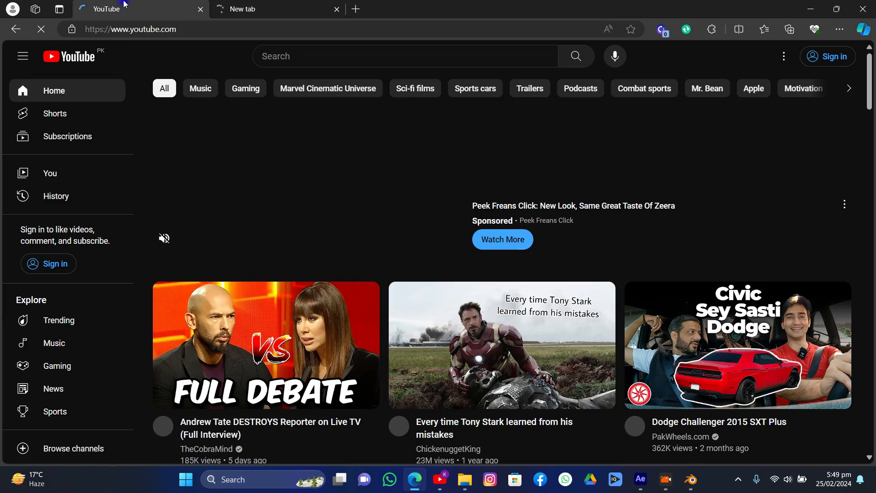
{"action": "scroll", "coordinate": [294, 127], "scroll_direction": "down", "scroll_amount": 15}
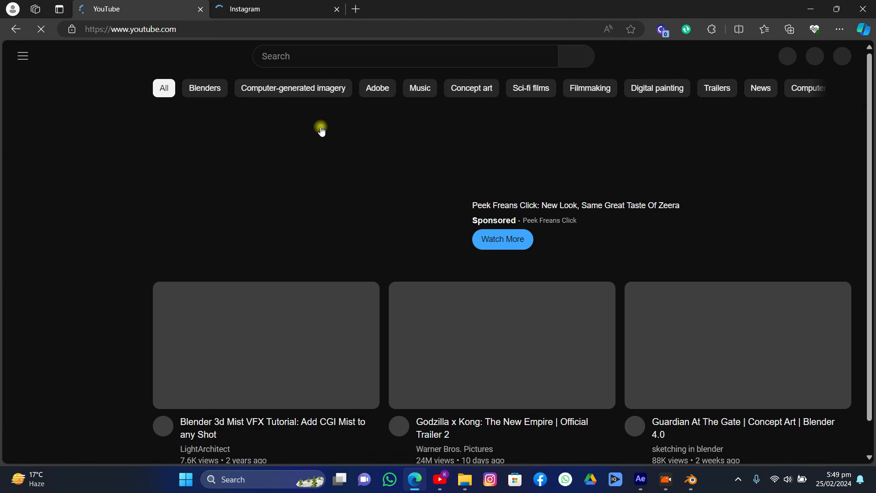
{"action": "scroll", "coordinate": [377, 167], "scroll_direction": "down", "scroll_amount": 4}
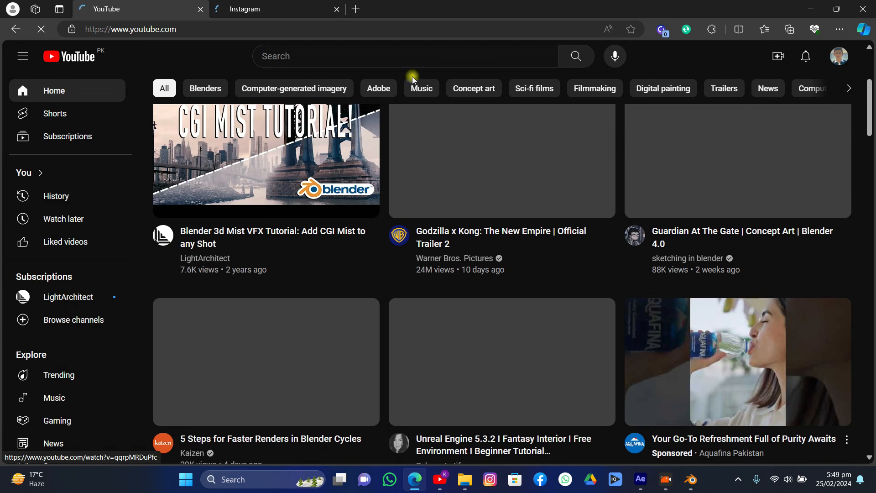
{"action": "scroll", "coordinate": [466, 226], "scroll_direction": "down", "scroll_amount": 10}
{"action": "scroll", "coordinate": [466, 228], "scroll_direction": "up", "scroll_amount": 12}
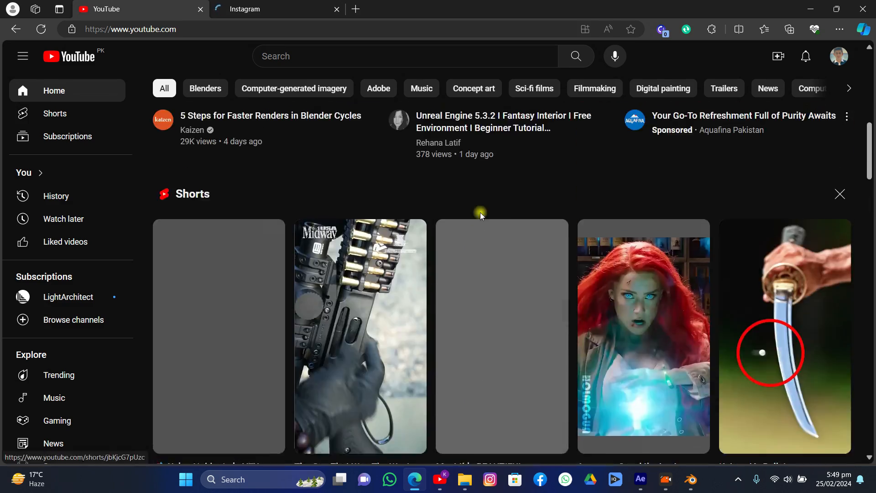
{"action": "scroll", "coordinate": [448, 182], "scroll_direction": "down", "scroll_amount": 8}
{"action": "scroll", "coordinate": [448, 182], "scroll_direction": "down", "scroll_amount": 15}
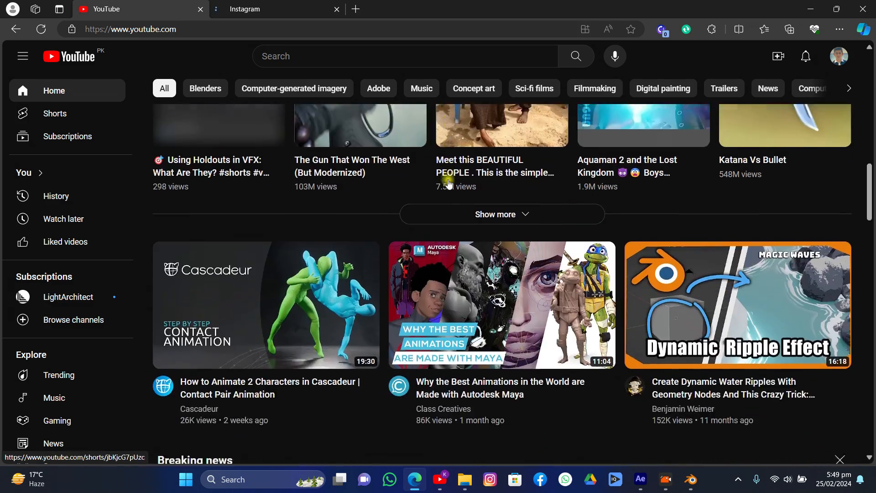
{"action": "scroll", "coordinate": [426, 173], "scroll_direction": "down", "scroll_amount": 2}
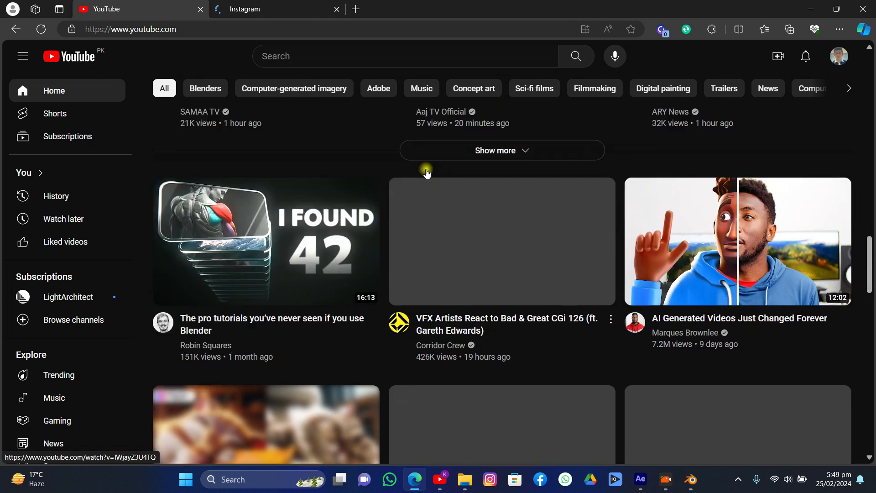
{"action": "scroll", "coordinate": [424, 170], "scroll_direction": "up", "scroll_amount": 5}
{"action": "scroll", "coordinate": [425, 165], "scroll_direction": "down", "scroll_amount": 4}
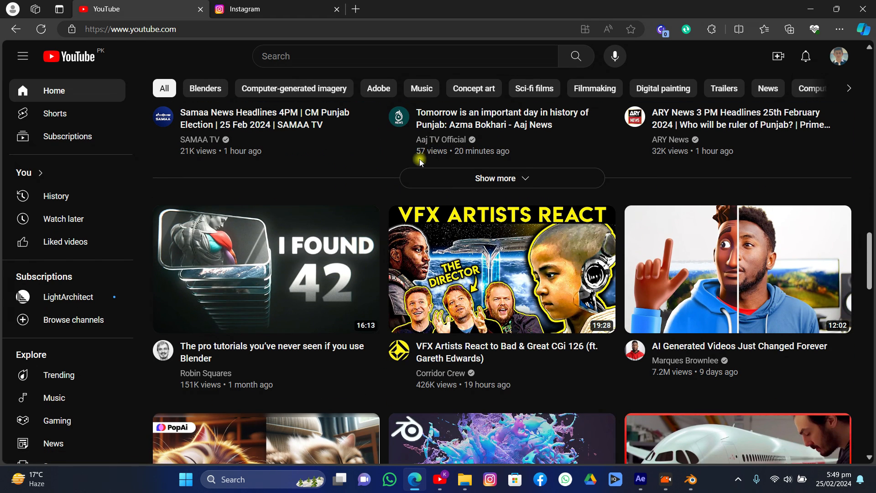
{"action": "scroll", "coordinate": [420, 159], "scroll_direction": "down", "scroll_amount": 4}
{"action": "scroll", "coordinate": [393, 164], "scroll_direction": "up", "scroll_amount": 4}
{"action": "scroll", "coordinate": [269, 319], "scroll_direction": "down", "scroll_amount": 2}
{"action": "scroll", "coordinate": [320, 185], "scroll_direction": "up", "scroll_amount": 1}
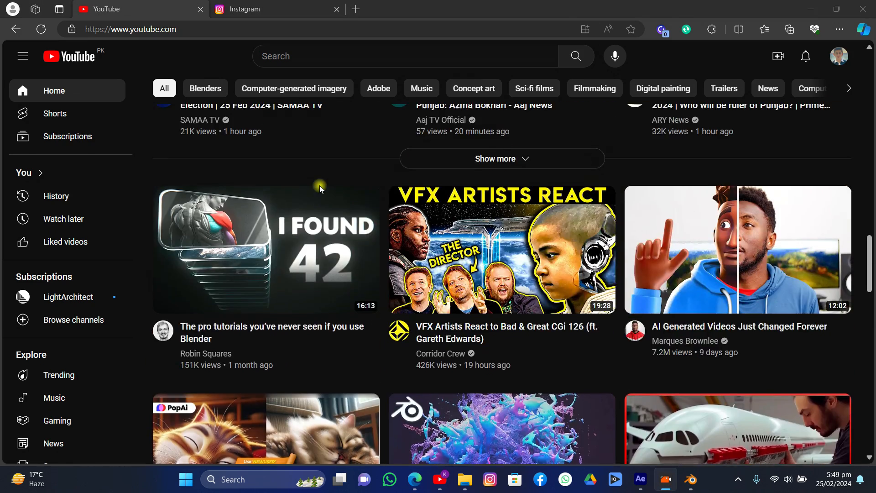
{"action": "scroll", "coordinate": [319, 185], "scroll_direction": "up", "scroll_amount": 4}
{"action": "scroll", "coordinate": [320, 186], "scroll_direction": "down", "scroll_amount": 2}
{"action": "scroll", "coordinate": [321, 186], "scroll_direction": "up", "scroll_amount": 10}
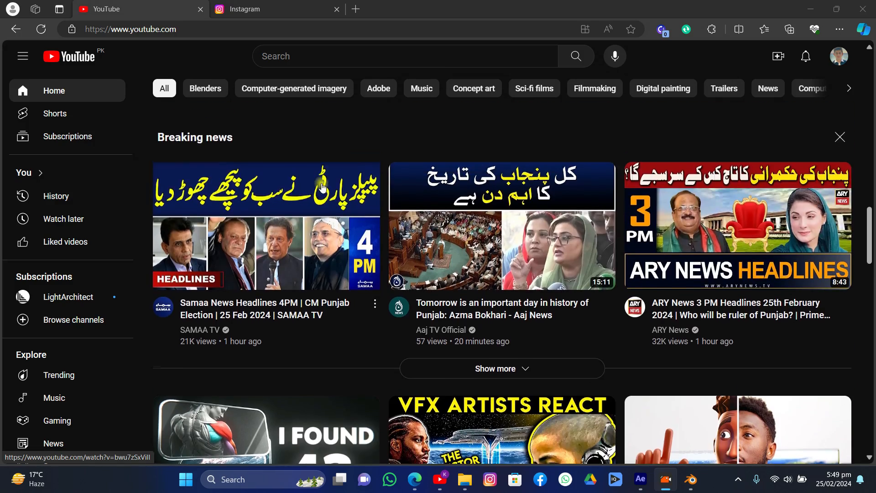
Capture a screenshot of the YouTube home feed showing the thumbnail row above the Breaking news section.
{"action": "scroll", "coordinate": [322, 186], "scroll_direction": "down", "scroll_amount": 5}
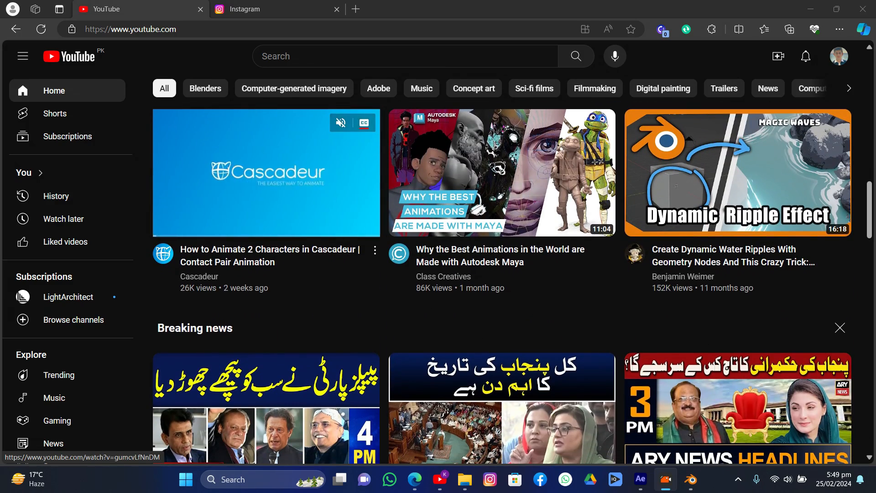
{"action": "key", "text": "super+shift+s"}
{"action": "left_click_drag", "start_coordinate": [1, 1], "coordinate": [871, 457]}
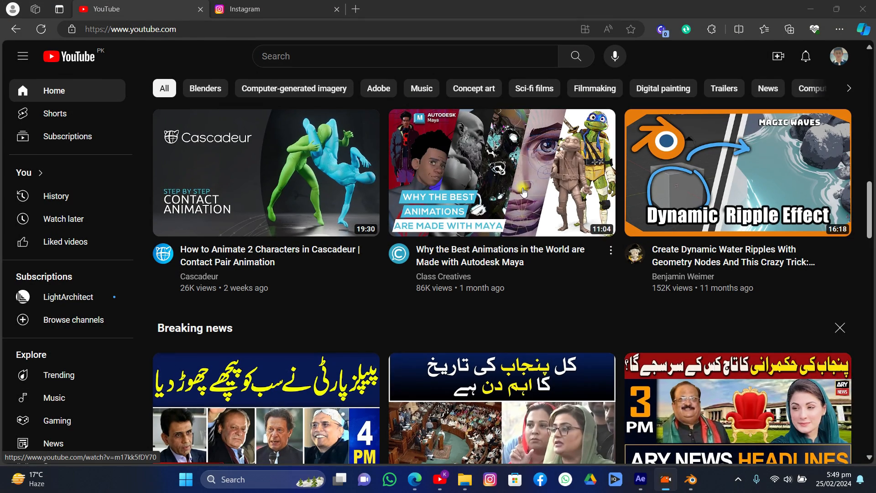
{"action": "left_click", "coordinate": [844, 414]}
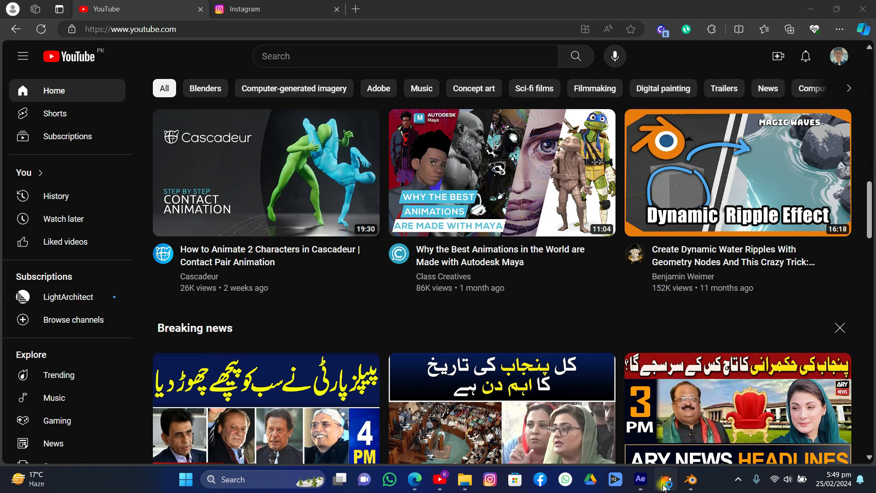
Capture a screenshot of the Instagram home feed showing the Google AI images post, and dismiss the capture notification.
{"action": "left_click", "coordinate": [294, 6]}
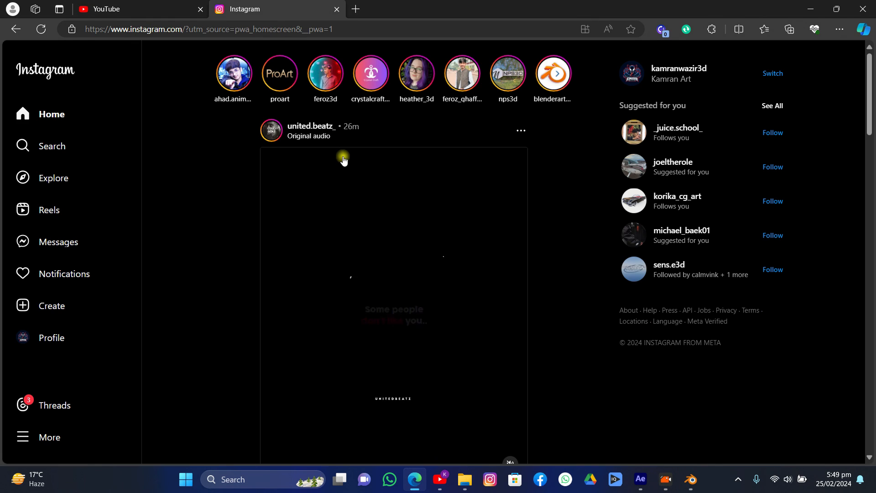
{"action": "scroll", "coordinate": [355, 160], "scroll_direction": "down", "scroll_amount": 10}
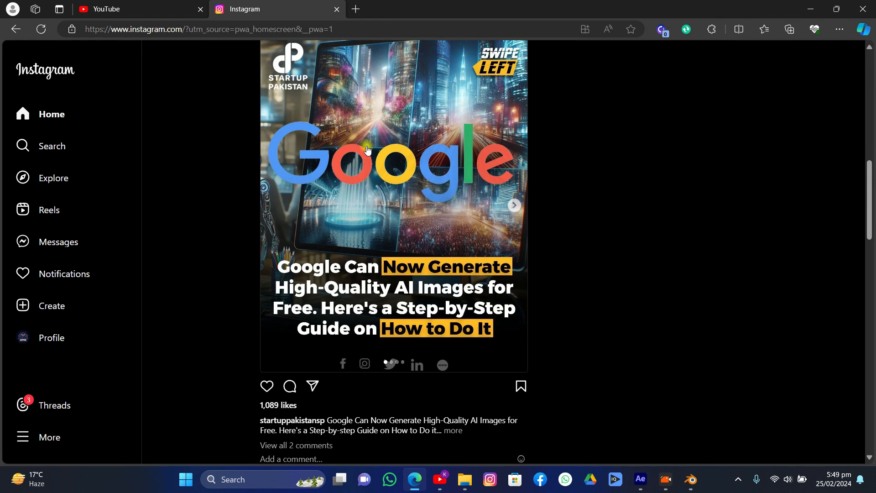
{"action": "key", "text": "shift+super+s"}
{"action": "left_click_drag", "start_coordinate": [2, 1], "coordinate": [872, 424]}
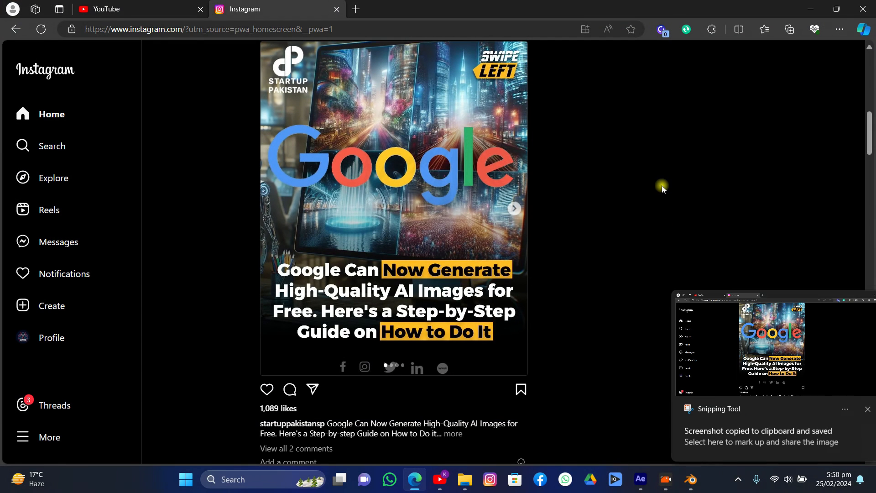
{"action": "left_click", "coordinate": [851, 410]}
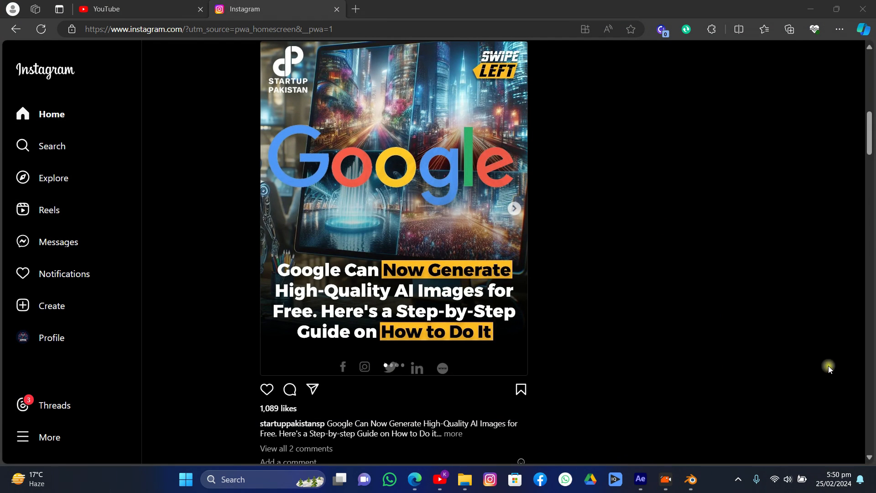
Minimize the open windows and capture a screenshot of the Windows desktop with its icons and wallpaper.
{"action": "left_click", "coordinate": [821, 9]}
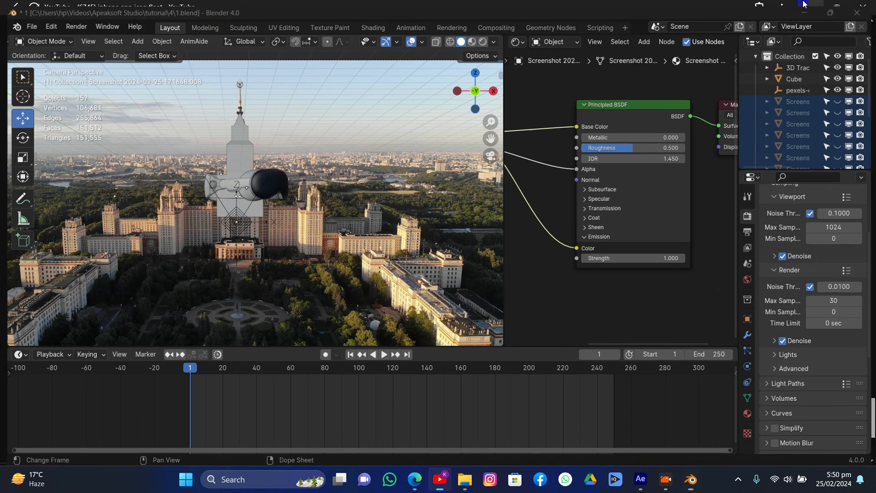
{"action": "left_click", "coordinate": [804, 4]}
{"action": "left_click", "coordinate": [804, 5]}
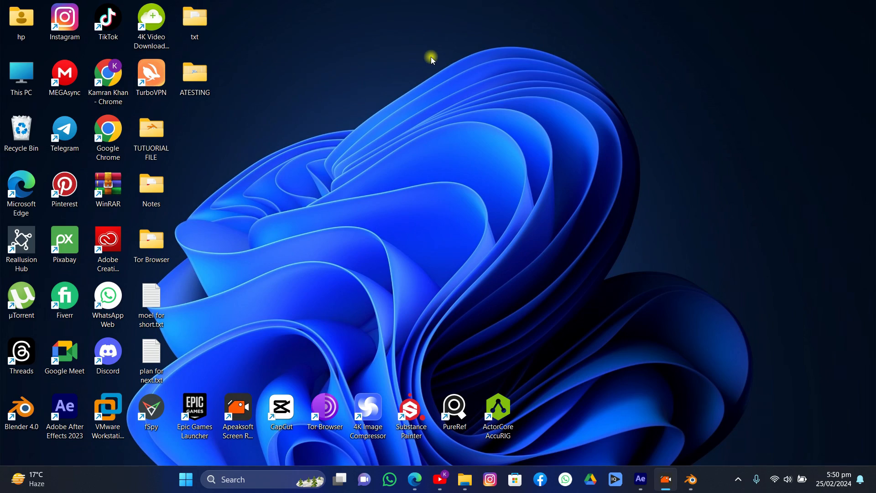
{"action": "key", "text": "super+shift+s"}
{"action": "left_click_drag", "start_coordinate": [1, 1], "coordinate": [851, 435]}
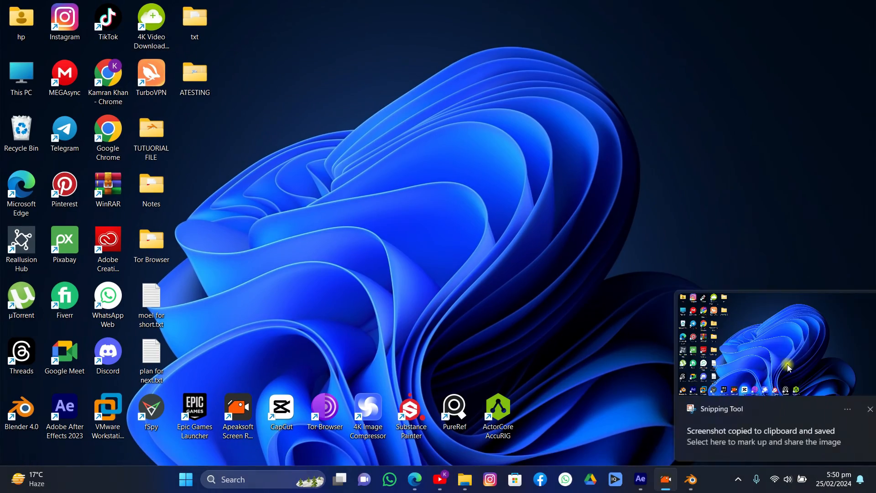
{"action": "left_click", "coordinate": [851, 410]}
Switch back to Blender and save the project file.
{"action": "left_click", "coordinate": [691, 479]}
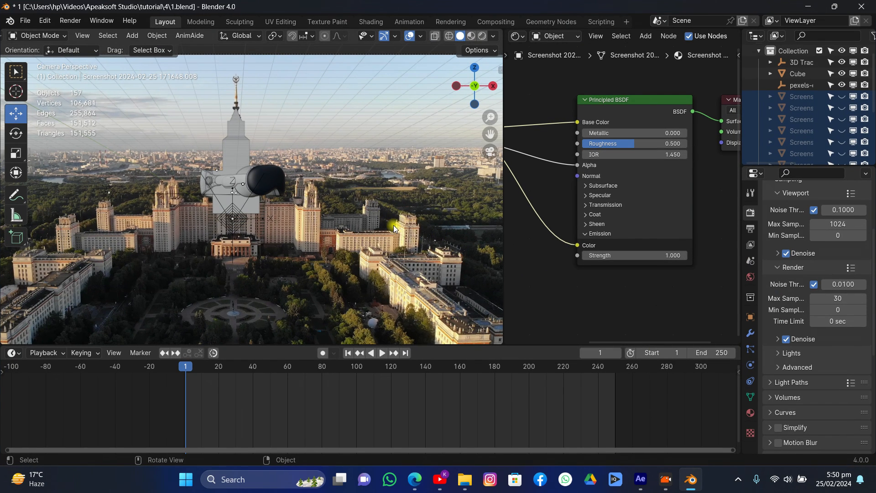
{"action": "left_click", "coordinate": [17, 21]}
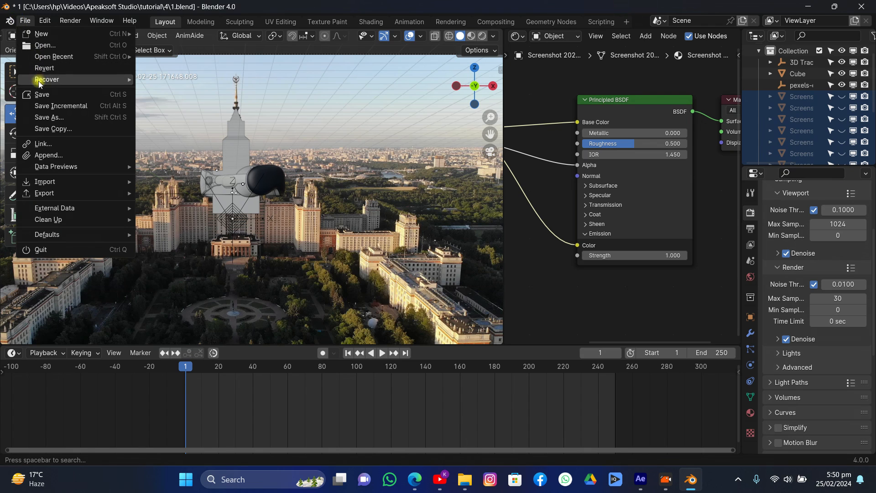
{"action": "left_click", "coordinate": [35, 92]}
Import the YouTube screenshot ending in 174946.png from the Pictures\Screenshots folder as an image plane.
{"action": "left_click", "coordinate": [32, 20]}
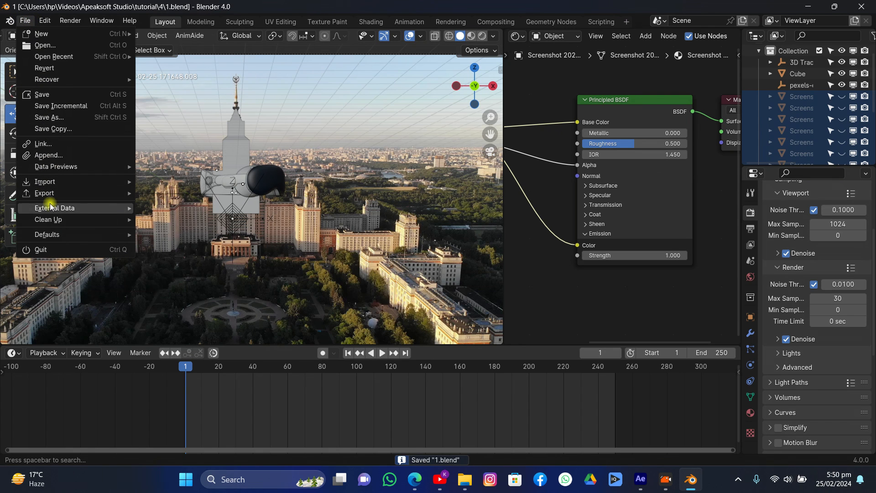
{"action": "mouse_move", "coordinate": [46, 181]}
{"action": "left_click", "coordinate": [191, 330]}
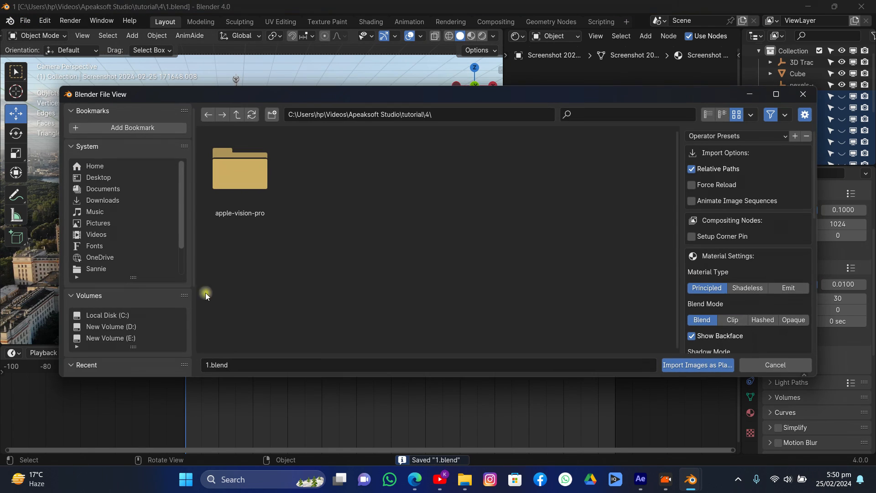
{"action": "left_click", "coordinate": [98, 224]}
{"action": "scroll", "coordinate": [319, 205], "scroll_direction": "down", "scroll_amount": 4}
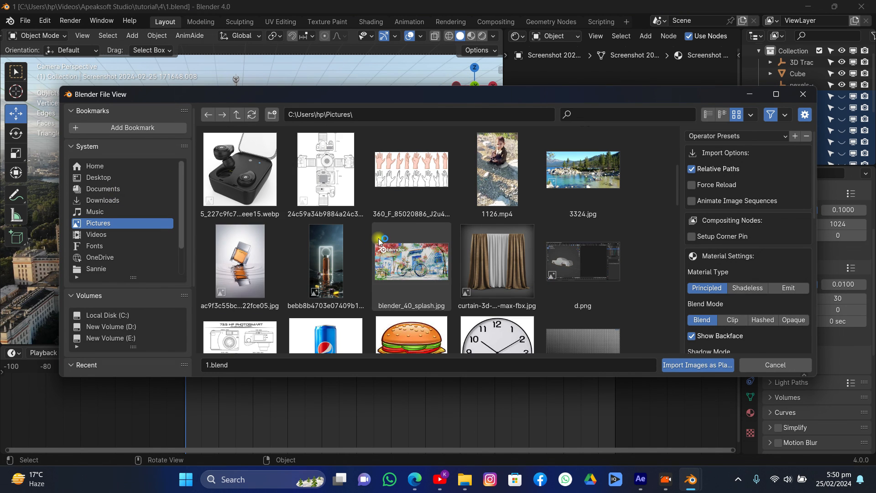
{"action": "scroll", "coordinate": [362, 171], "scroll_direction": "up", "scroll_amount": 3}
{"action": "left_click", "coordinate": [323, 219]}
{"action": "double_click", "coordinate": [401, 223]}
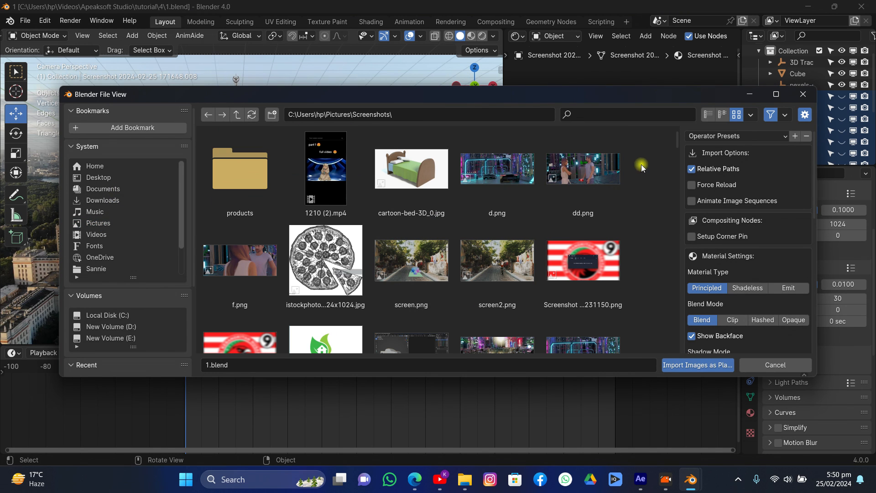
{"action": "left_click_drag", "start_coordinate": [677, 142], "coordinate": [638, 345]}
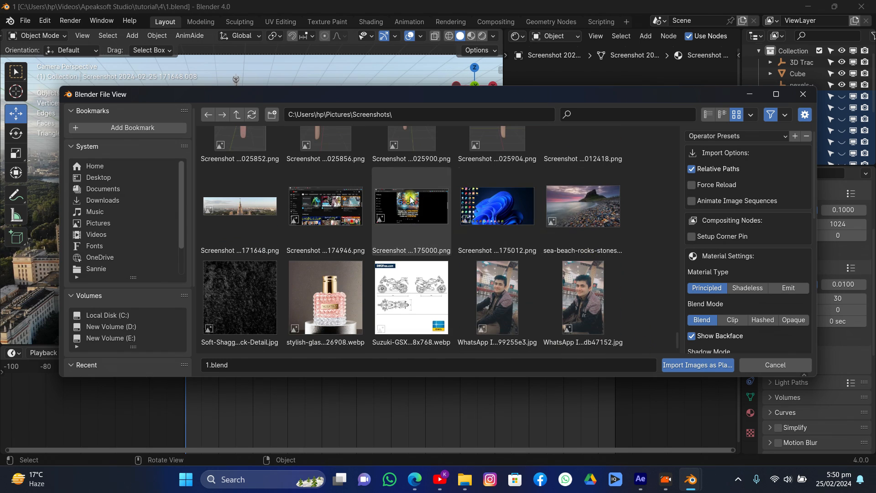
{"action": "double_click", "coordinate": [325, 202]}
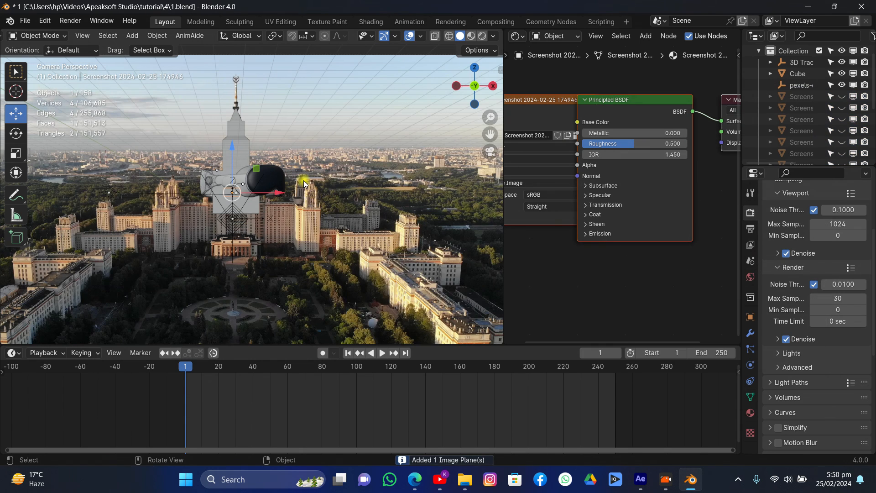
Scale up the YouTube screenshot plane and move it out in front of the headset's visor side.
{"action": "key", "text": "s"}
{"action": "left_click", "coordinate": [458, 182]}
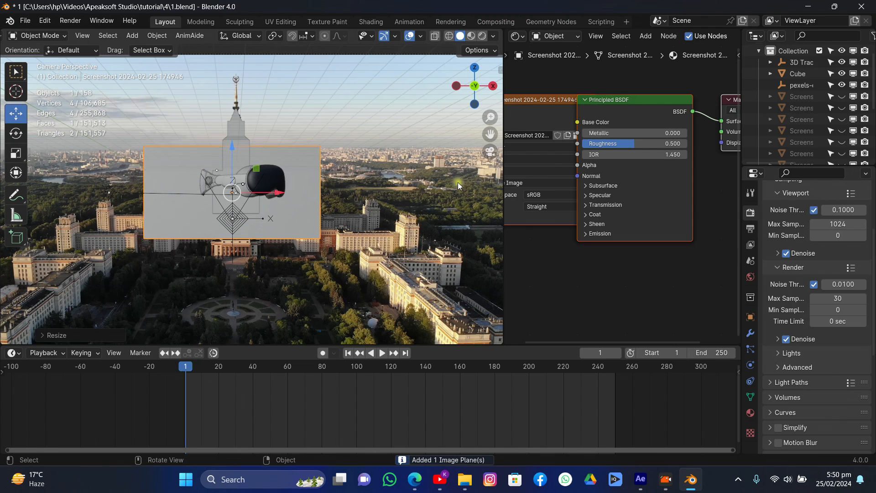
{"action": "left_click_drag", "start_coordinate": [472, 85], "coordinate": [216, 183]}
{"action": "left_click", "coordinate": [474, 78]}
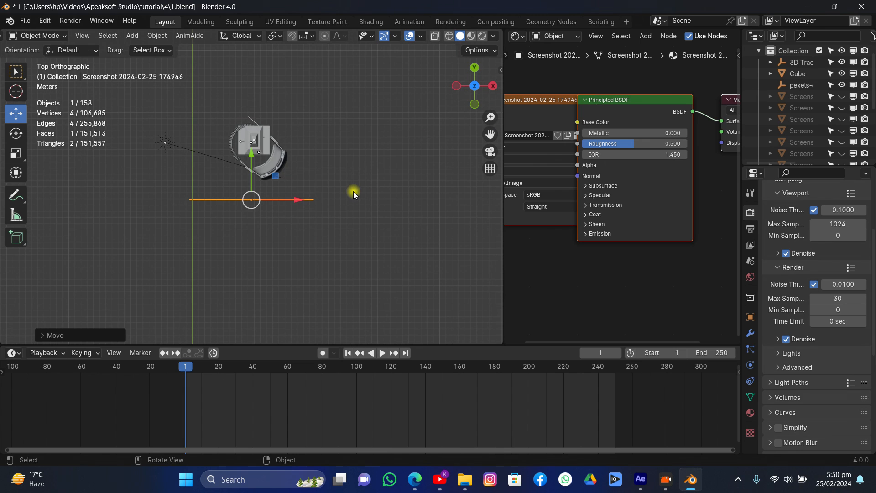
{"action": "key", "text": "g"}
{"action": "left_click", "coordinate": [408, 217]}
Rotate the YouTube plane diagonally to face the visor, then scale it down and raise it slightly.
{"action": "key", "text": "r"}
{"action": "left_click", "coordinate": [353, 126]}
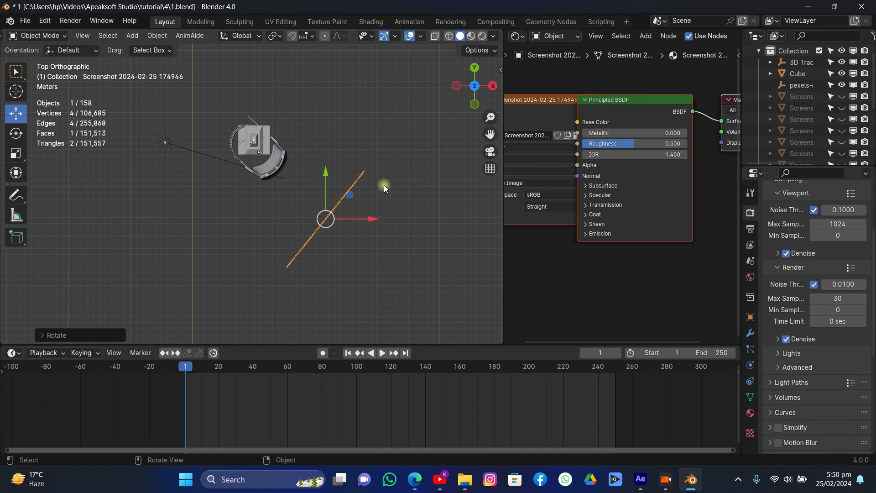
{"action": "key", "text": "s"}
{"action": "left_click", "coordinate": [354, 214]}
{"action": "left_click_drag", "start_coordinate": [460, 97], "coordinate": [458, 91]}
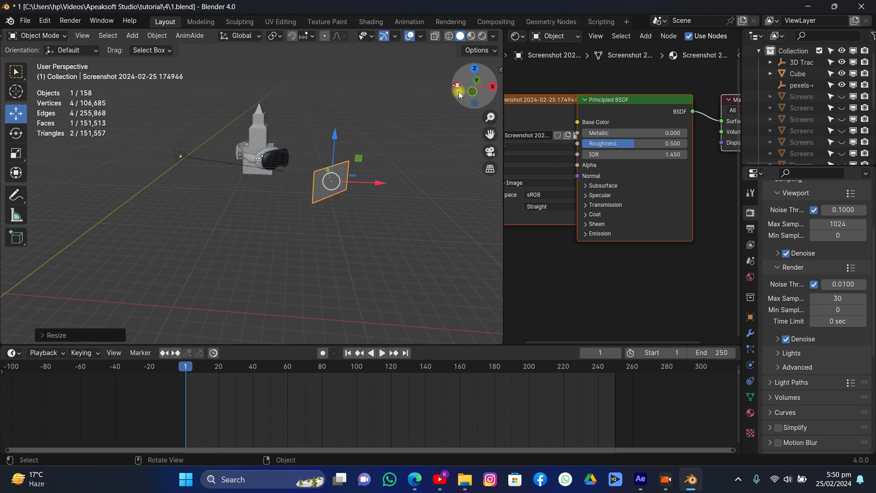
{"action": "left_click_drag", "start_coordinate": [333, 151], "coordinate": [333, 147]}
Move the screenshot's image texture node clear of the Principled BSDF and connect its Color output to Emission Color.
{"action": "left_click", "coordinate": [556, 114]}
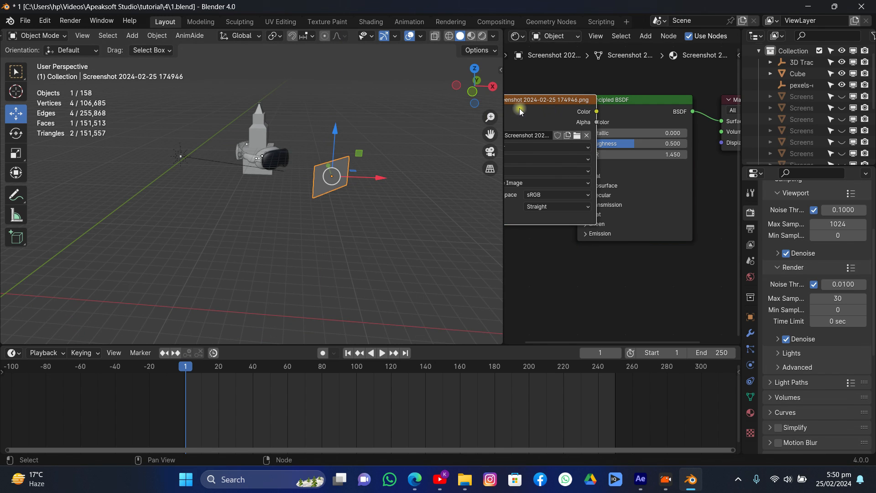
{"action": "left_click_drag", "start_coordinate": [519, 108], "coordinate": [461, 116]}
{"action": "left_click", "coordinate": [586, 233]}
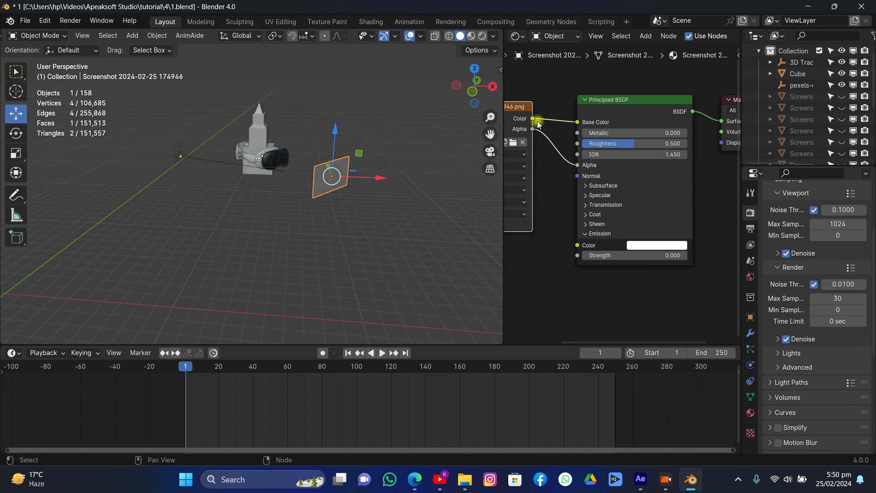
{"action": "left_click_drag", "start_coordinate": [573, 236], "coordinate": [578, 245]}
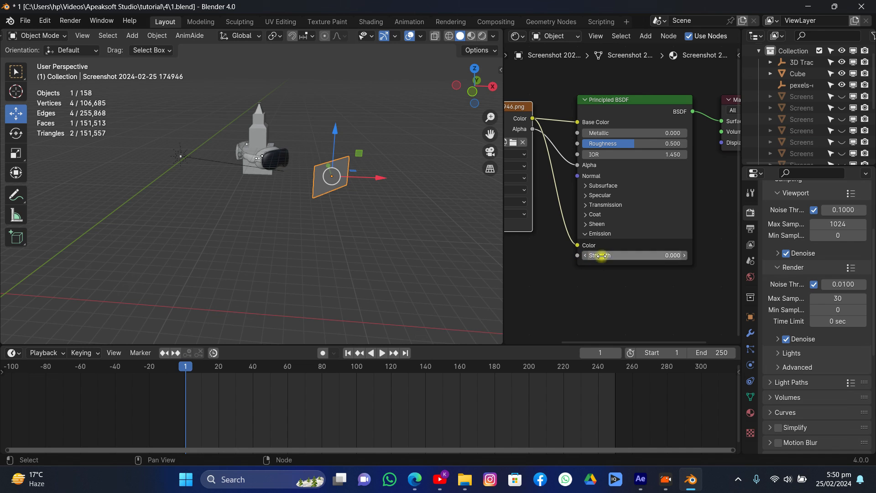
Save the project and preview the scene through the camera in rendered shading.
{"action": "left_click", "coordinate": [490, 152]}
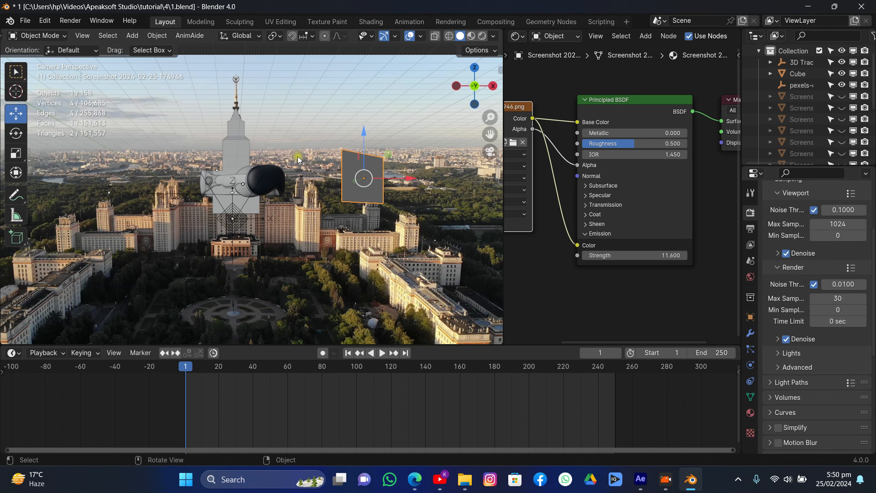
{"action": "key", "text": "ctrl+s"}
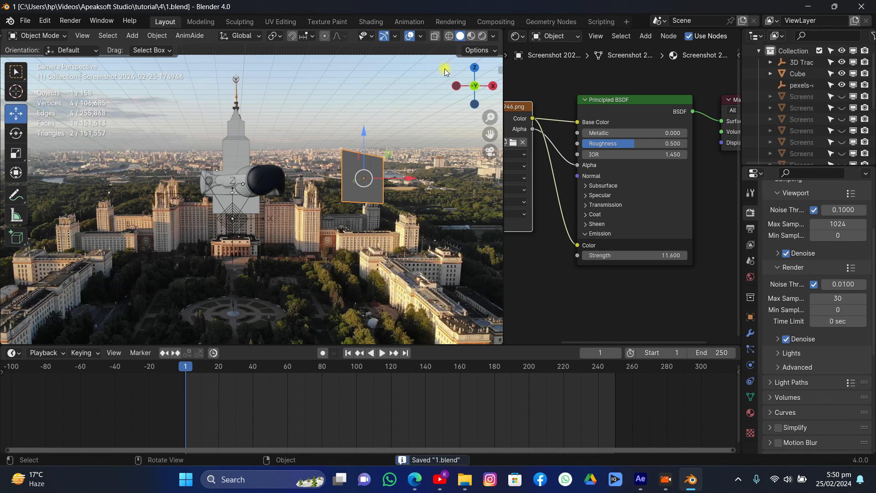
{"action": "left_click", "coordinate": [482, 36]}
Move the YouTube screenshot plane horizontally to bring it closer to the headset's visor.
{"action": "left_click_drag", "start_coordinate": [391, 179], "coordinate": [352, 175]}
{"action": "left_click_drag", "start_coordinate": [462, 86], "coordinate": [410, 94]}
{"action": "scroll", "coordinate": [427, 141], "scroll_direction": "up", "scroll_amount": 5}
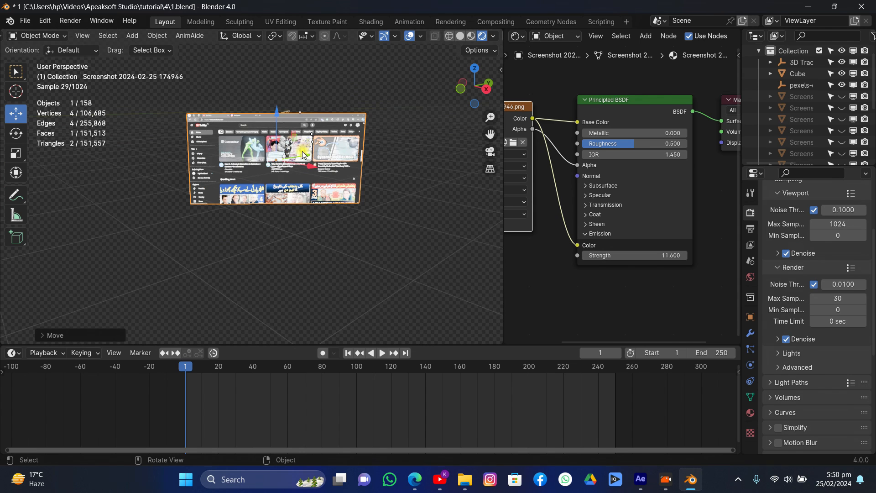
{"action": "left_click_drag", "start_coordinate": [303, 155], "coordinate": [337, 156]}
Set the transform orientation to Local and reposition the YouTube plane in front of the visor, checking it through the camera.
{"action": "left_click", "coordinate": [238, 36]}
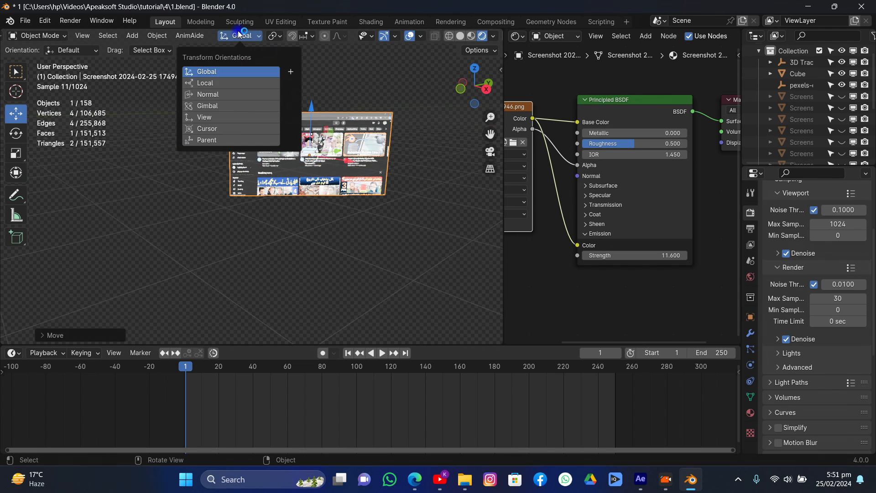
{"action": "left_click", "coordinate": [237, 83]}
{"action": "left_click_drag", "start_coordinate": [472, 87], "coordinate": [447, 148]}
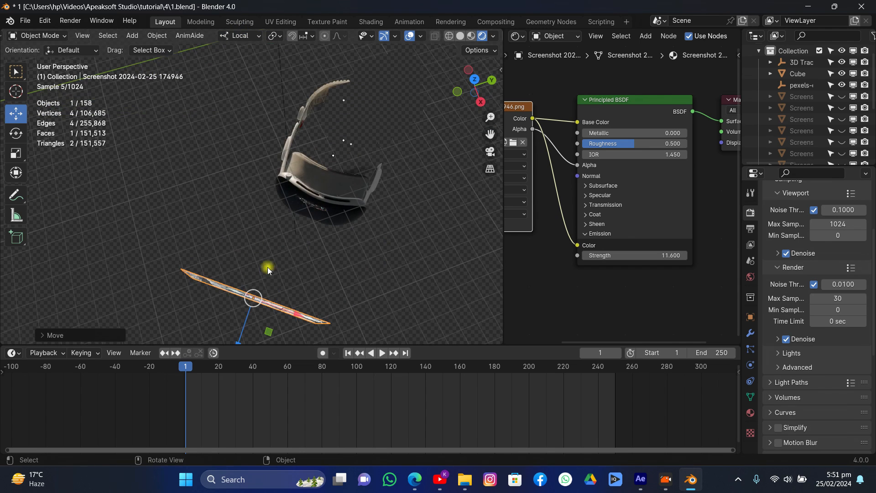
{"action": "left_click_drag", "start_coordinate": [247, 316], "coordinate": [339, 285]}
{"action": "left_click_drag", "start_coordinate": [456, 86], "coordinate": [479, 137]}
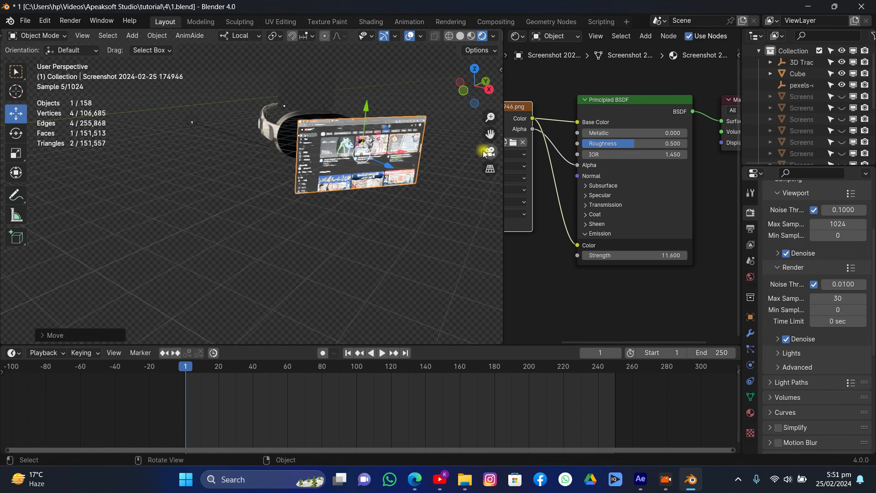
{"action": "left_click", "coordinate": [489, 152]}
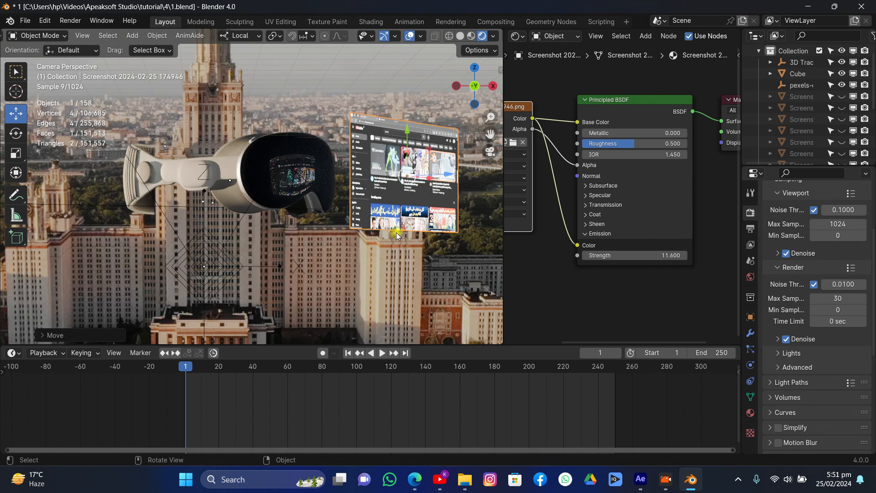
Rotate the YouTube plane freely with trackball rotation so it turns more directly toward the visor.
{"action": "key", "text": "r"}
{"action": "key", "text": "r"}
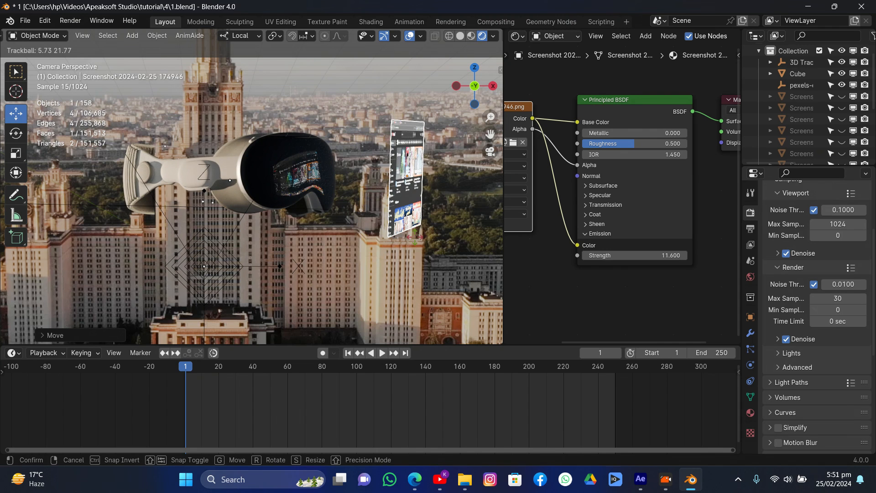
{"action": "left_click", "coordinate": [415, 76]}
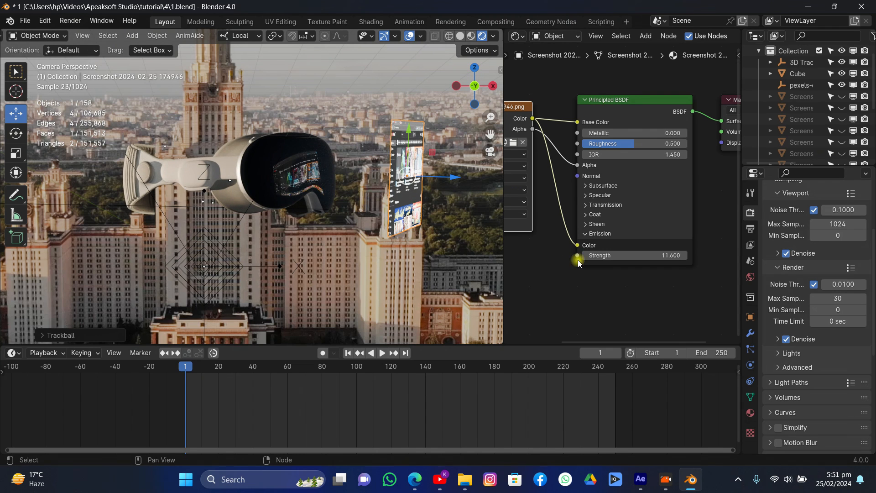
Lower the YouTube material's emission strength to 2.9 and save the project.
{"action": "left_click_drag", "start_coordinate": [669, 255], "coordinate": [634, 256]}
{"action": "left_click", "coordinate": [407, 50]}
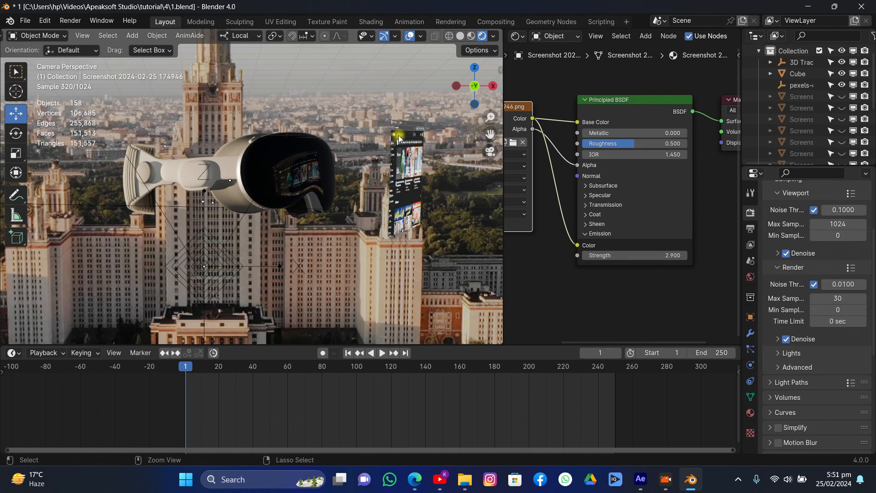
{"action": "key", "text": "ctrl+s"}
Make room before the YouTube plane's Material Output node and add a Transparent BSDF below the Principled BSDF.
{"action": "left_click", "coordinate": [406, 166]}
{"action": "scroll", "coordinate": [423, 137], "scroll_direction": "up", "scroll_amount": 3}
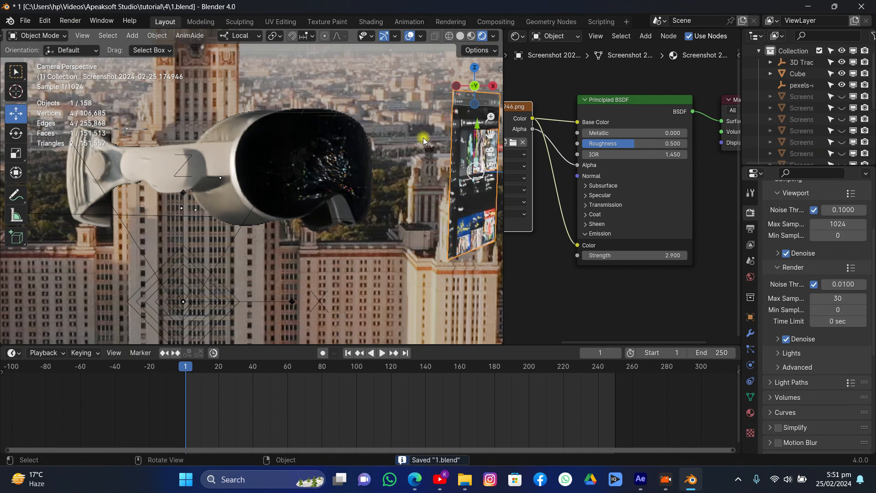
{"action": "middle_click_drag", "start_coordinate": [423, 137], "coordinate": [320, 119], "text": "shift"}
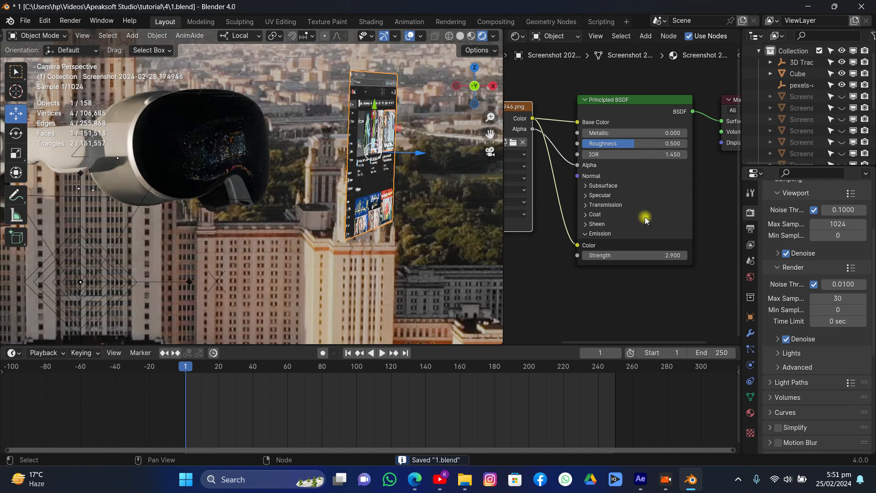
{"action": "scroll", "coordinate": [645, 219], "scroll_direction": "down", "scroll_amount": 5}
{"action": "middle_click_drag", "start_coordinate": [645, 219], "coordinate": [567, 216]}
{"action": "left_click_drag", "start_coordinate": [642, 160], "coordinate": [718, 138]}
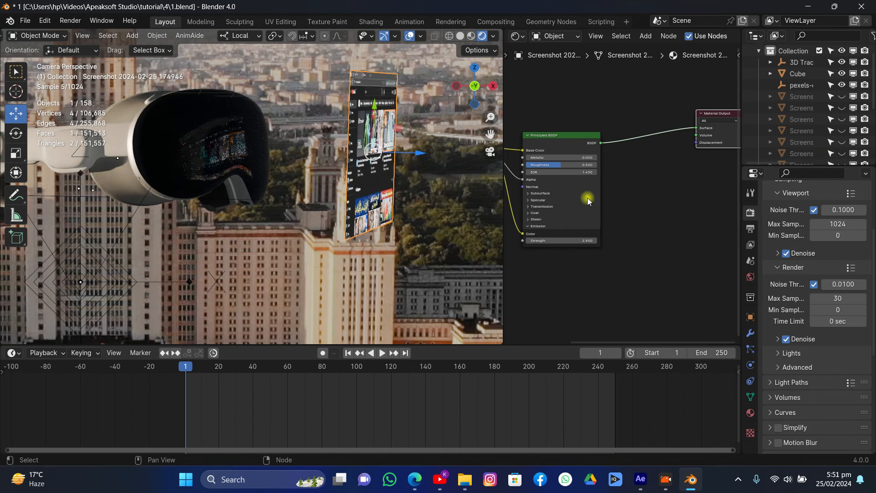
{"action": "key", "text": "shift+a"}
{"action": "type", "text": "trans"}
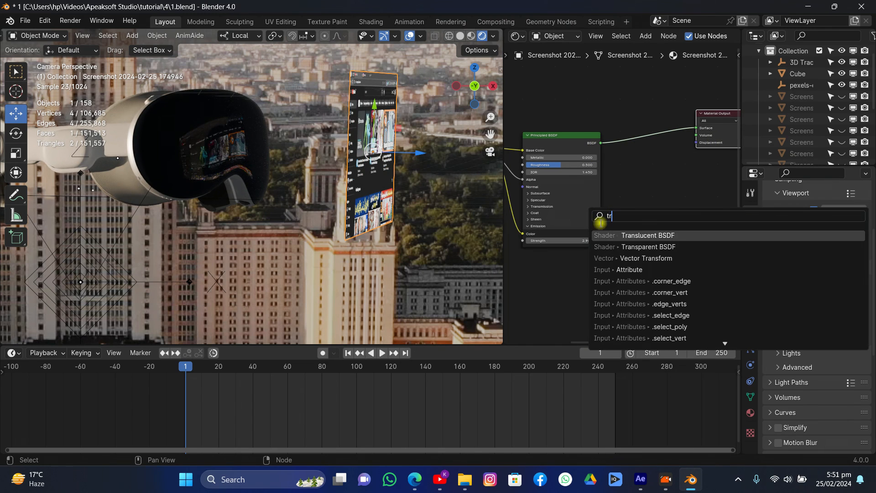
{"action": "key", "text": "Down"}
{"action": "key", "text": "Return"}
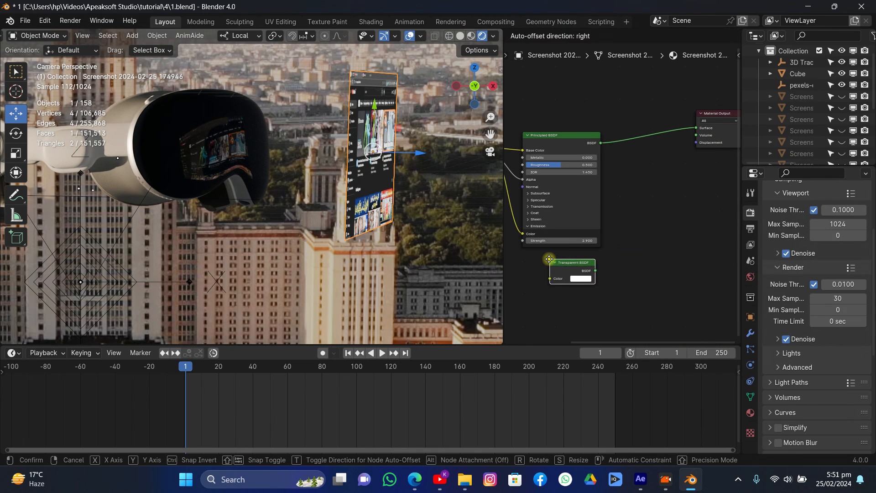
{"action": "left_click", "coordinate": [547, 258]}
{"action": "left_click_drag", "start_coordinate": [552, 261], "coordinate": [555, 276]}
Insert a Mix Shader between the Principled BSDF and Material Output, and connect the Transparent BSDF to its second shader input.
{"action": "key", "text": "shift+a"}
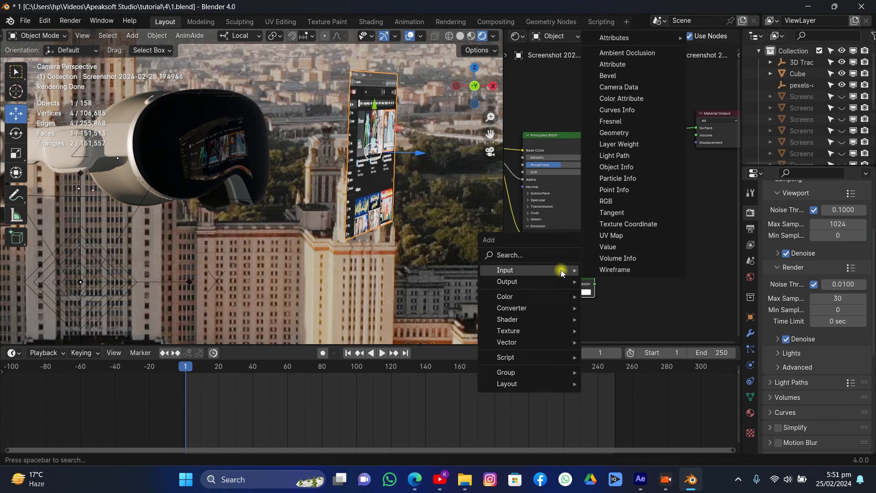
{"action": "type", "text": "mix"}
{"action": "key", "text": "Down"}
{"action": "key", "text": "Down"}
{"action": "key", "text": "Return"}
{"action": "left_click", "coordinate": [637, 114]}
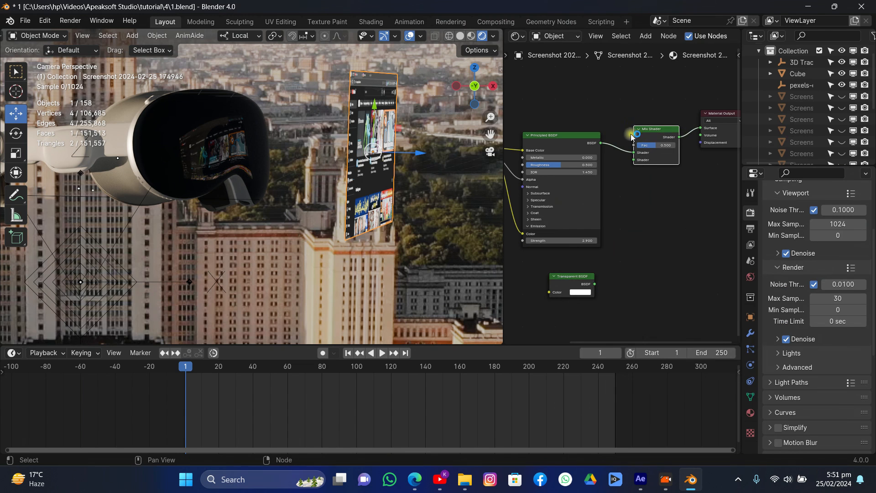
{"action": "left_click_drag", "start_coordinate": [595, 284], "coordinate": [566, 286]}
Add a Color Ramp fed by the screenshot texture's Color output and connect its Color to the Mix Shader's Fac.
{"action": "middle_click_drag", "start_coordinate": [565, 287], "coordinate": [637, 343]}
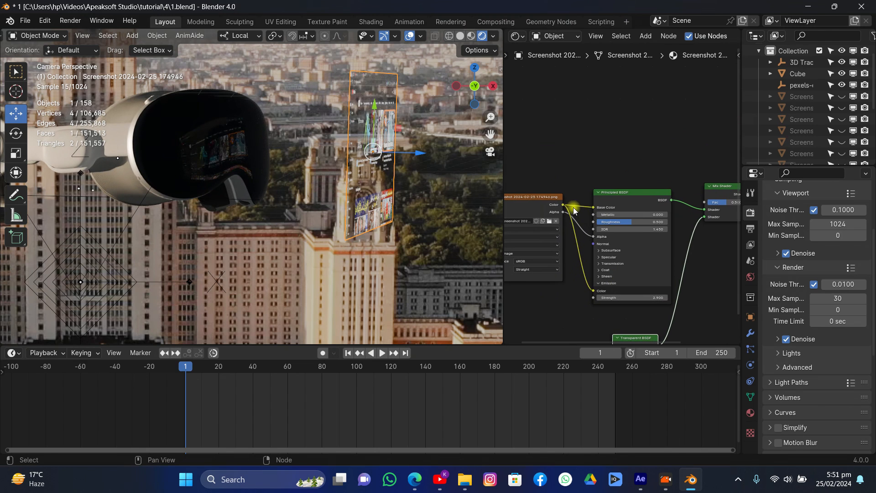
{"action": "key", "text": "g"}
{"action": "left_click", "coordinate": [558, 159]}
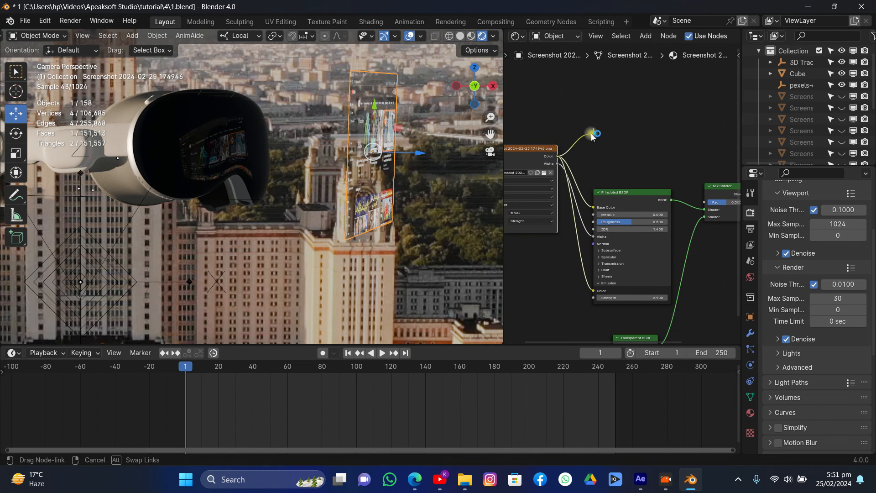
{"action": "left_click_drag", "start_coordinate": [592, 135], "coordinate": [595, 133]}
{"action": "type", "text": "col"}
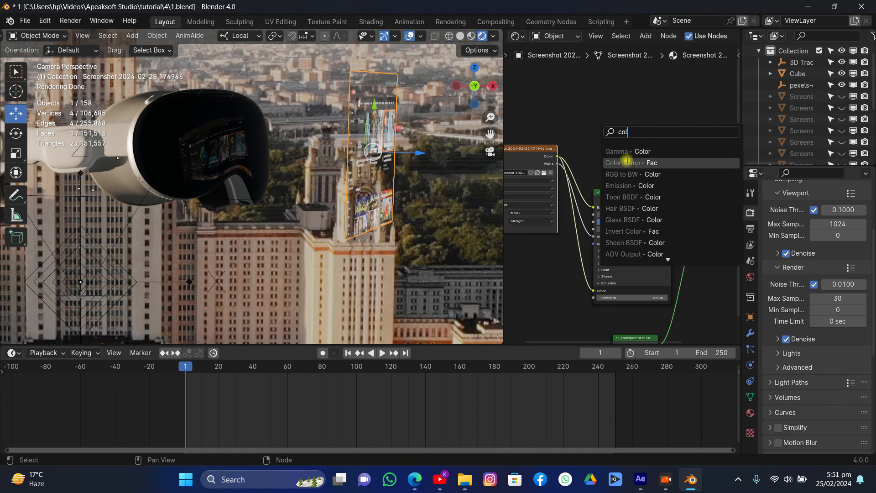
{"action": "left_click", "coordinate": [626, 162]}
{"action": "left_click", "coordinate": [655, 107]}
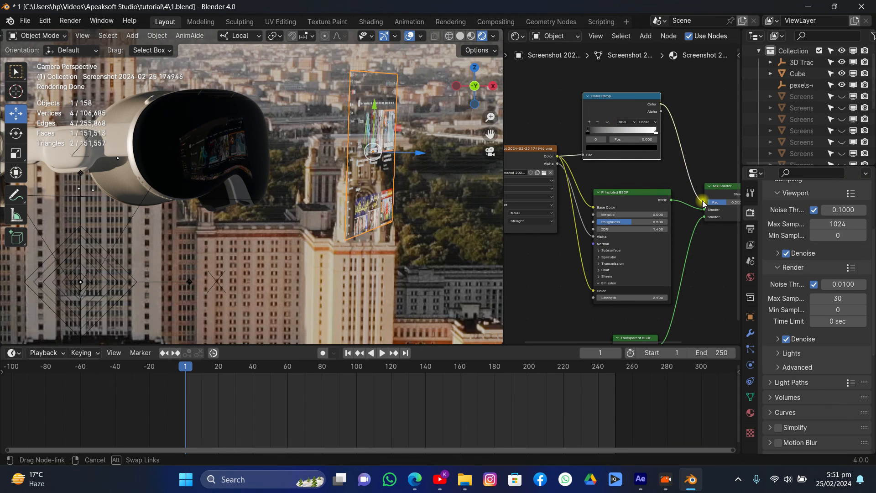
{"action": "left_click_drag", "start_coordinate": [702, 203], "coordinate": [704, 202]}
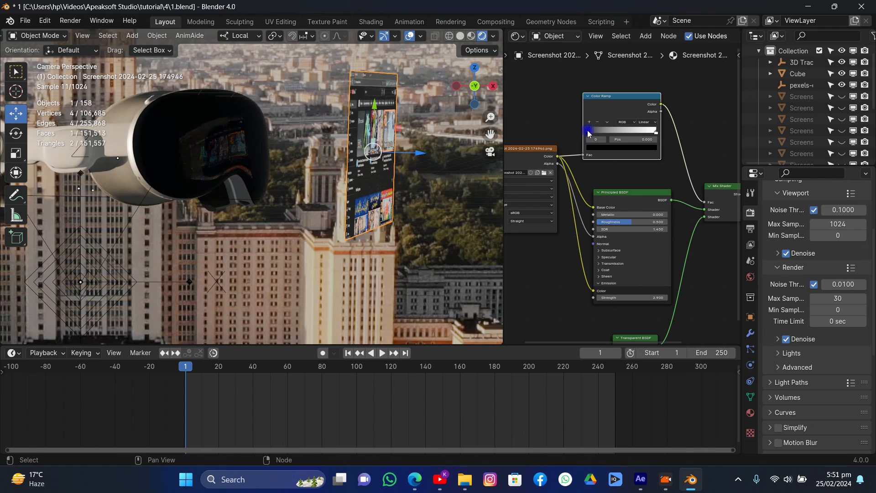
Reverse the Color Ramp with white near its start and the black stop at 0.047, and inspect the plane's transparency up close.
{"action": "mouse_move", "coordinate": [588, 133]}
{"action": "left_mouse_down"}
{"action": "mouse_move", "coordinate": [606, 135]}
{"action": "mouse_move", "coordinate": [608, 126]}
{"action": "mouse_move", "coordinate": [590, 133]}
{"action": "left_mouse_up"}
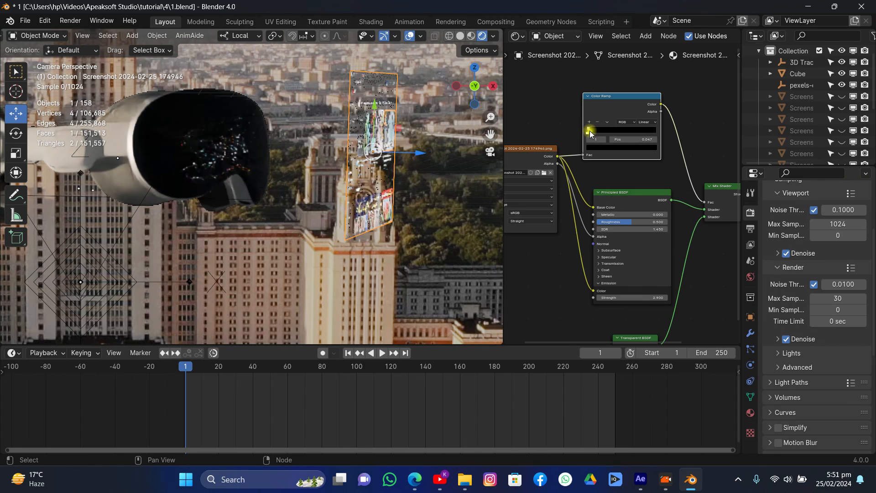
{"action": "scroll", "coordinate": [433, 140], "scroll_direction": "up", "scroll_amount": 3}
{"action": "left_click_drag", "start_coordinate": [490, 134], "coordinate": [368, 180]}
{"action": "scroll", "coordinate": [369, 180], "scroll_direction": "up", "scroll_amount": 2}
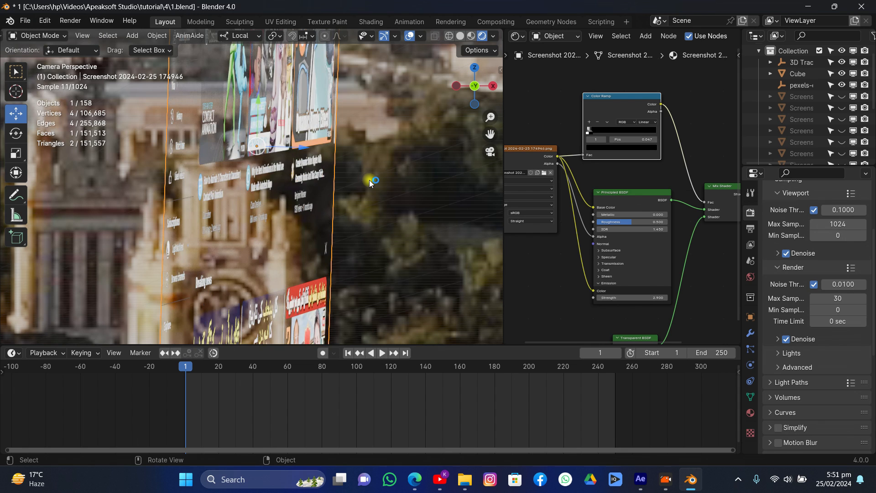
{"action": "left_click_drag", "start_coordinate": [474, 98], "coordinate": [382, 121]}
{"action": "scroll", "coordinate": [382, 121], "scroll_direction": "up", "scroll_amount": 5}
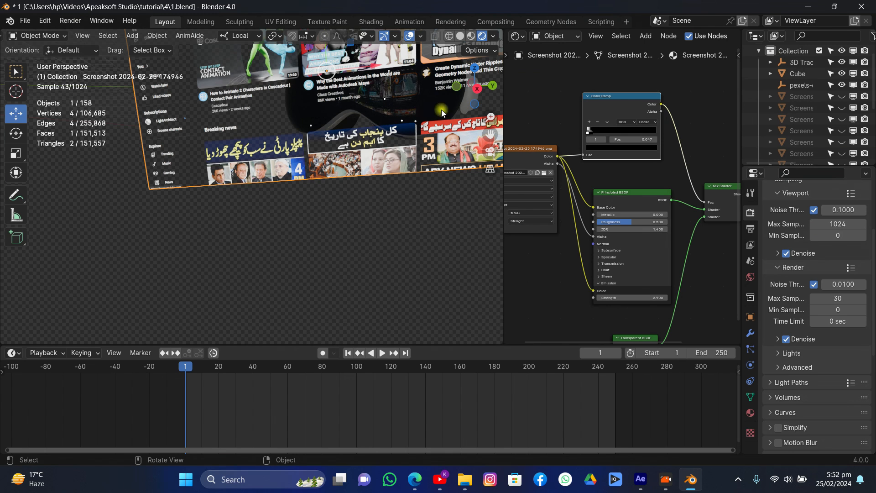
{"action": "left_click", "coordinate": [490, 151]}
{"action": "scroll", "coordinate": [430, 171], "scroll_direction": "down", "scroll_amount": 8}
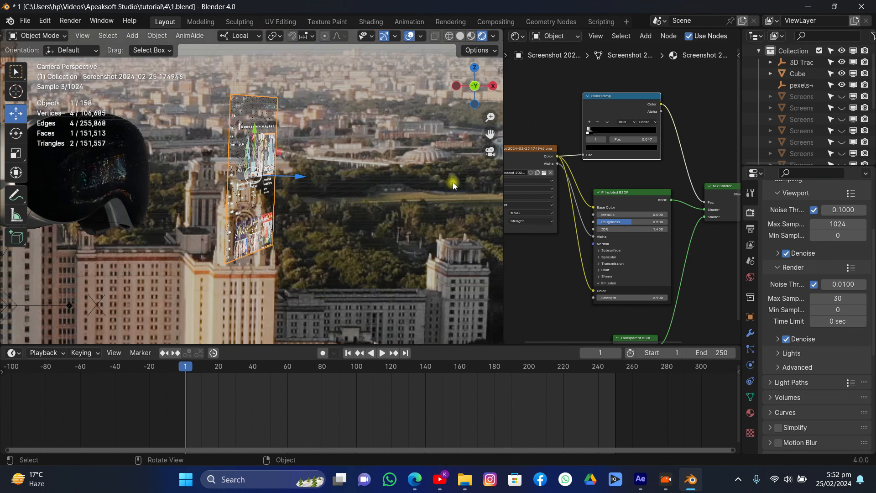
Disconnect the screenshot texture's Alpha from the Principled BSDF's Alpha input and space out the nodes.
{"action": "left_click_drag", "start_coordinate": [524, 164], "coordinate": [498, 201]}
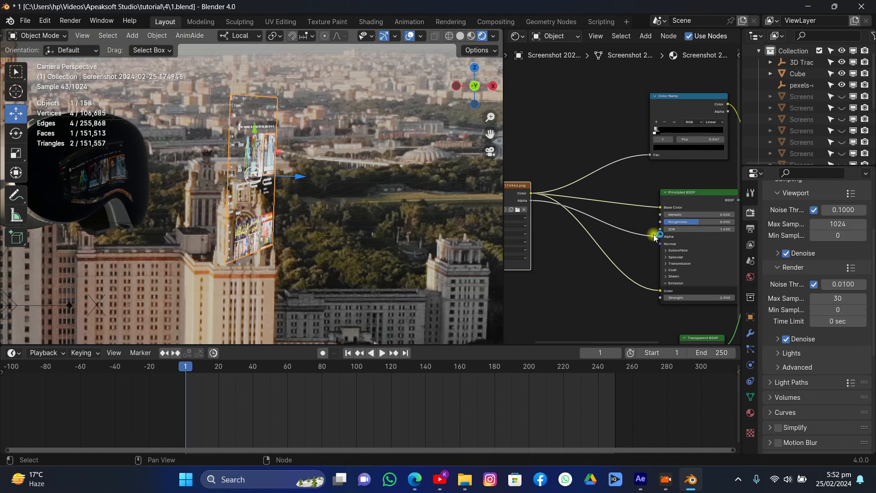
{"action": "left_click_drag", "start_coordinate": [657, 236], "coordinate": [637, 231]}
{"action": "scroll", "coordinate": [617, 219], "scroll_direction": "down", "scroll_amount": 1}
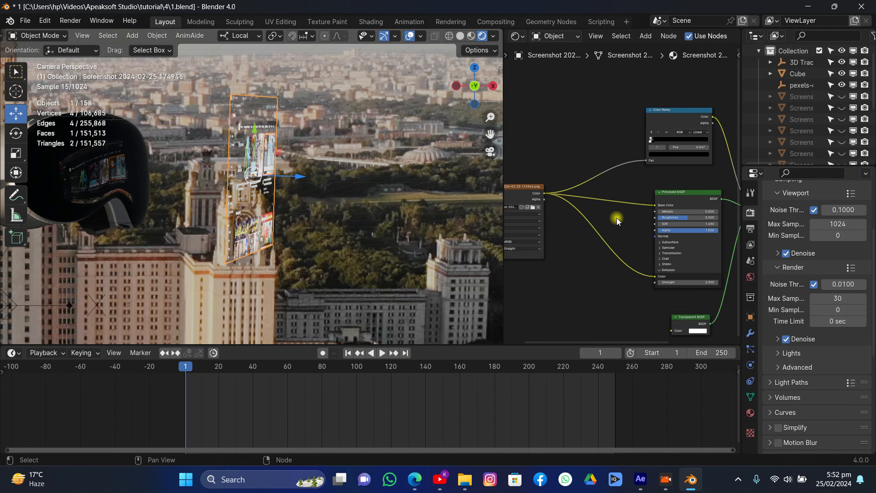
{"action": "middle_click_drag", "start_coordinate": [617, 217], "coordinate": [562, 174]}
{"action": "left_click_drag", "start_coordinate": [599, 162], "coordinate": [607, 143]}
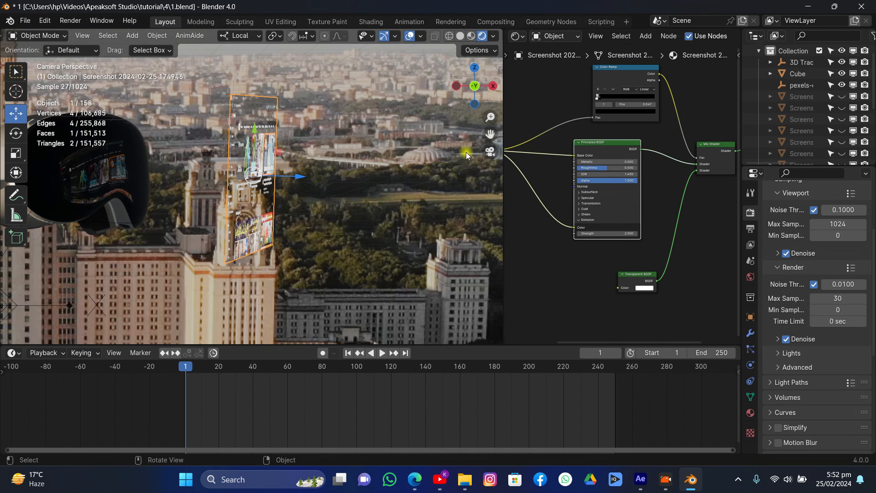
{"action": "middle_click_drag", "start_coordinate": [595, 238], "coordinate": [657, 218]}
{"action": "scroll", "coordinate": [463, 225], "scroll_direction": "down", "scroll_amount": 4}
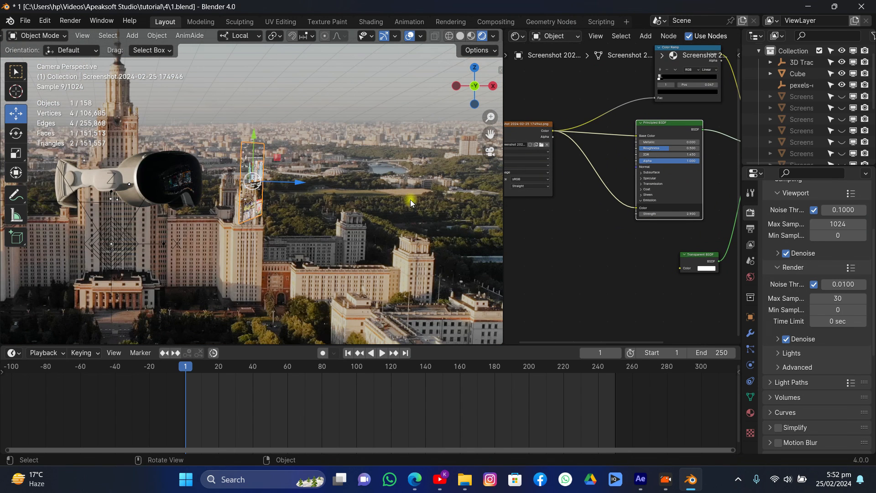
Duplicate the YouTube plane in top view, place the copy in front of the headset and rotate it to face the visor.
{"action": "left_click", "coordinate": [470, 70]}
{"action": "scroll", "coordinate": [402, 133], "scroll_direction": "down", "scroll_amount": 5}
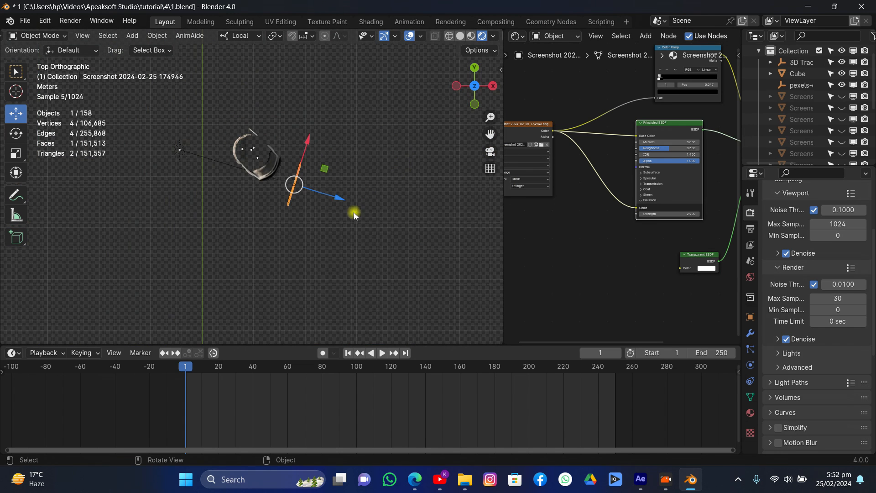
{"action": "key", "text": "shift+d"}
{"action": "left_click", "coordinate": [316, 256]}
{"action": "key", "text": "r"}
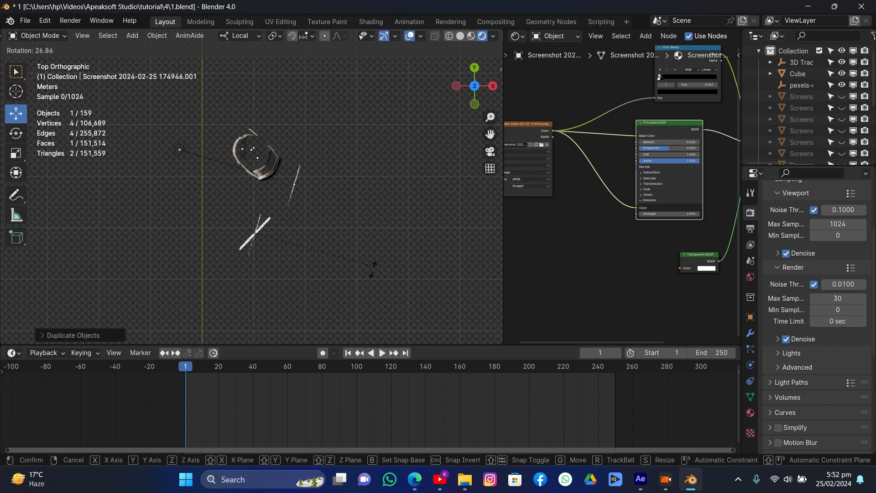
{"action": "left_click", "coordinate": [367, 327]}
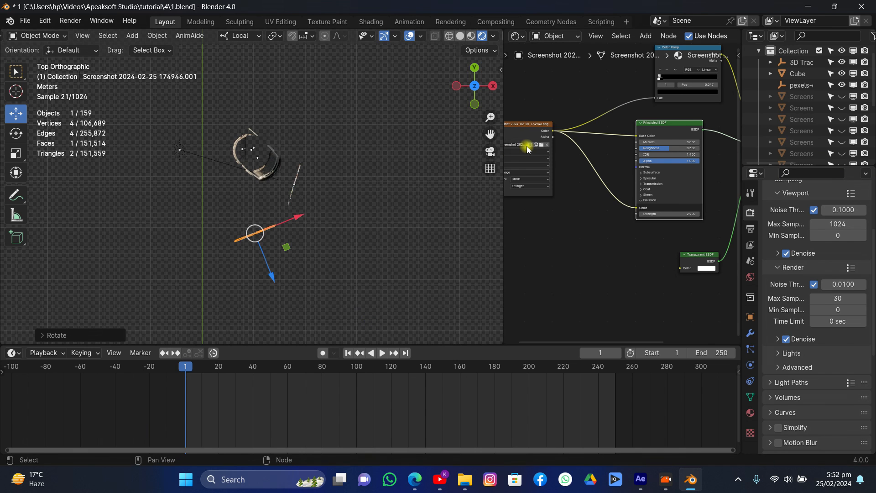
{"action": "scroll", "coordinate": [554, 148], "scroll_direction": "up", "scroll_amount": 4}
{"action": "middle_click_drag", "start_coordinate": [588, 174], "coordinate": [691, 223]}
{"action": "left_click", "coordinate": [632, 195]}
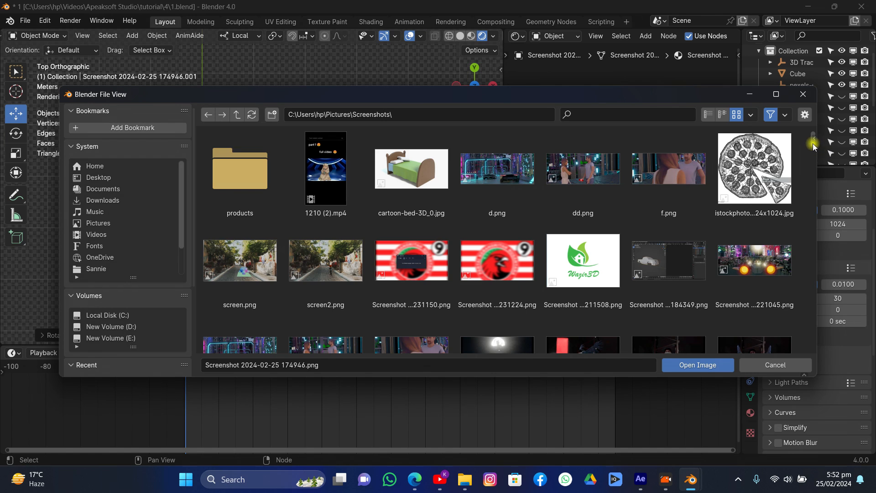
{"action": "left_click_drag", "start_coordinate": [812, 143], "coordinate": [798, 180]}
{"action": "left_click", "coordinate": [803, 93]}
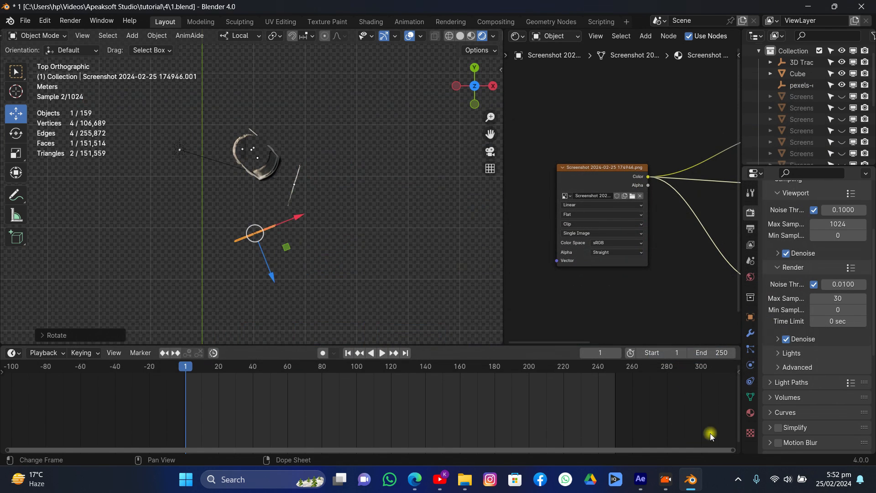
Make the duplicated plane's material single-user and replace its texture image with Screenshot 2024-02-25 175000.png.
{"action": "left_click", "coordinate": [749, 413]}
{"action": "left_click", "coordinate": [834, 220]}
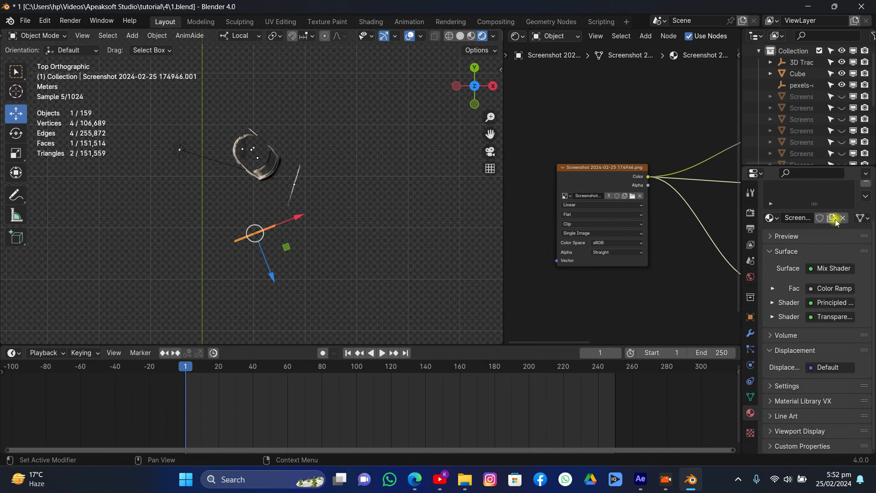
{"action": "left_click", "coordinate": [632, 197]}
{"action": "scroll", "coordinate": [574, 236], "scroll_direction": "down", "scroll_amount": 5}
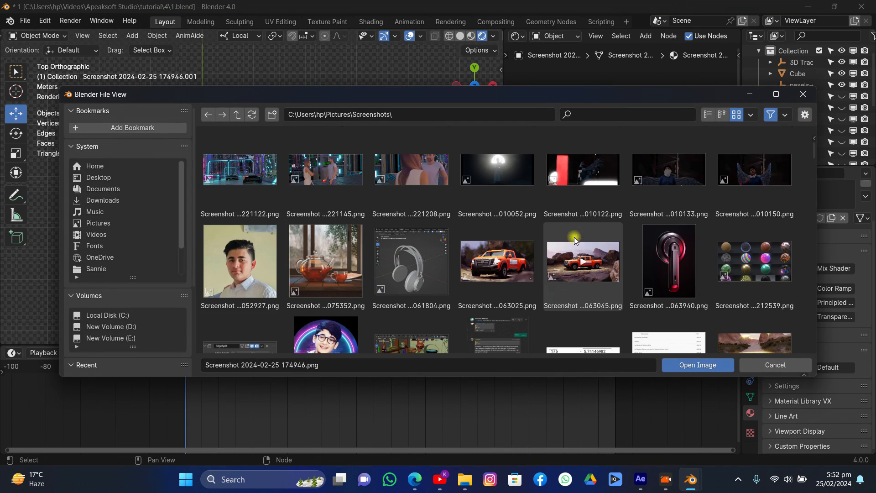
{"action": "left_click_drag", "start_coordinate": [814, 158], "coordinate": [791, 360]}
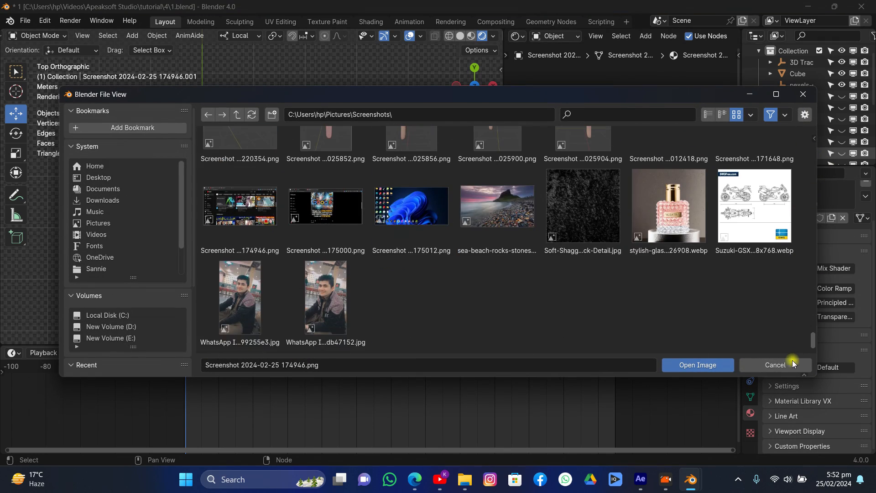
{"action": "double_click", "coordinate": [327, 218]}
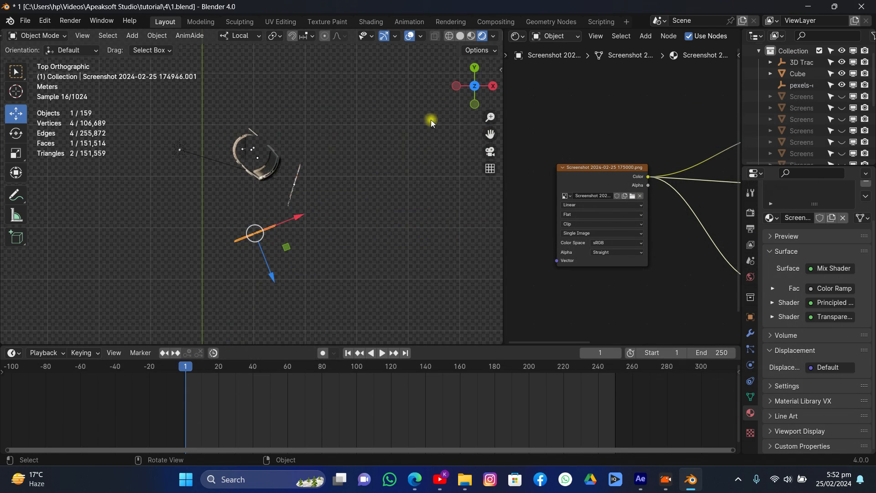
In camera view, shift the Google screenshot plane over the headset and rotate it about -3.8° around its local Z axis.
{"action": "left_click_drag", "start_coordinate": [474, 86], "coordinate": [468, 37]}
{"action": "left_click", "coordinate": [490, 152]}
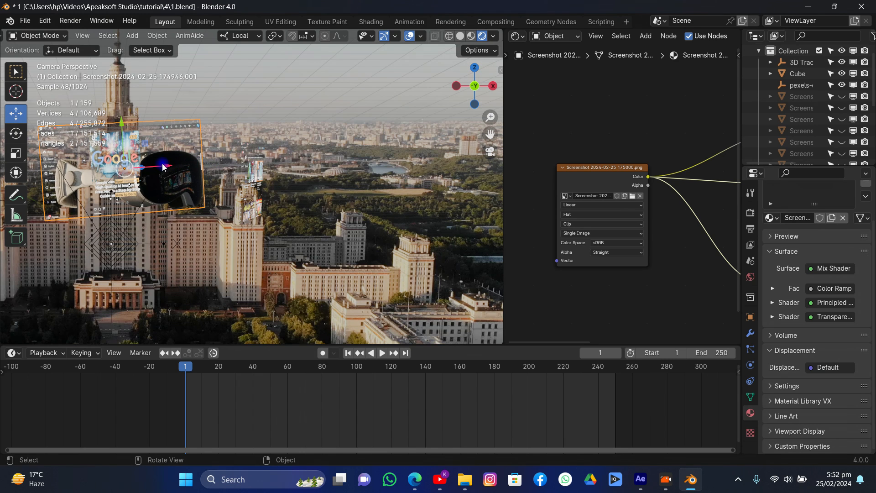
{"action": "left_click_drag", "start_coordinate": [163, 164], "coordinate": [186, 163]}
{"action": "left_click_drag", "start_coordinate": [144, 122], "coordinate": [146, 145]}
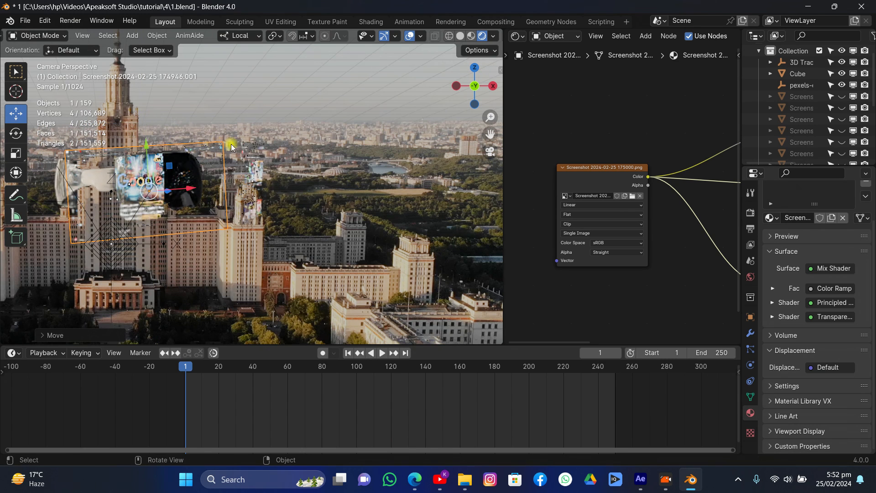
{"action": "key", "text": "r"}
{"action": "key", "text": "z"}
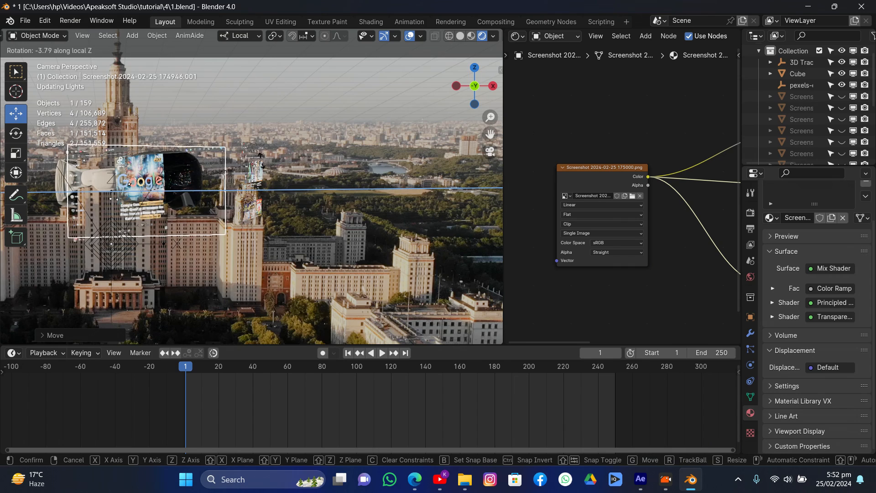
{"action": "left_click", "coordinate": [260, 160]}
Scale the Google plane to about 0.77 and move it down and sideways beneath the headset's visor in camera view.
{"action": "middle_click_drag", "start_coordinate": [260, 160], "coordinate": [304, 159]}
{"action": "key", "text": "s"}
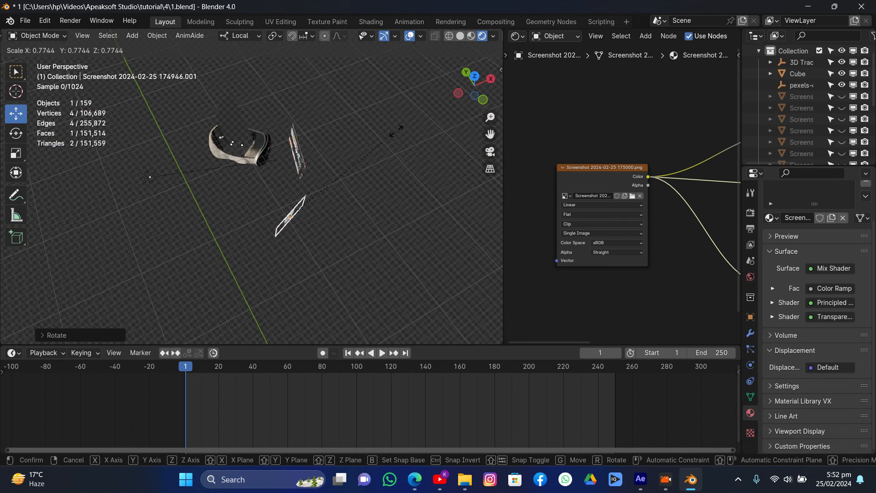
{"action": "left_click", "coordinate": [396, 131]}
{"action": "left_click", "coordinate": [490, 151]}
{"action": "left_click_drag", "start_coordinate": [150, 147], "coordinate": [152, 181]}
{"action": "left_click_drag", "start_coordinate": [187, 221], "coordinate": [214, 221]}
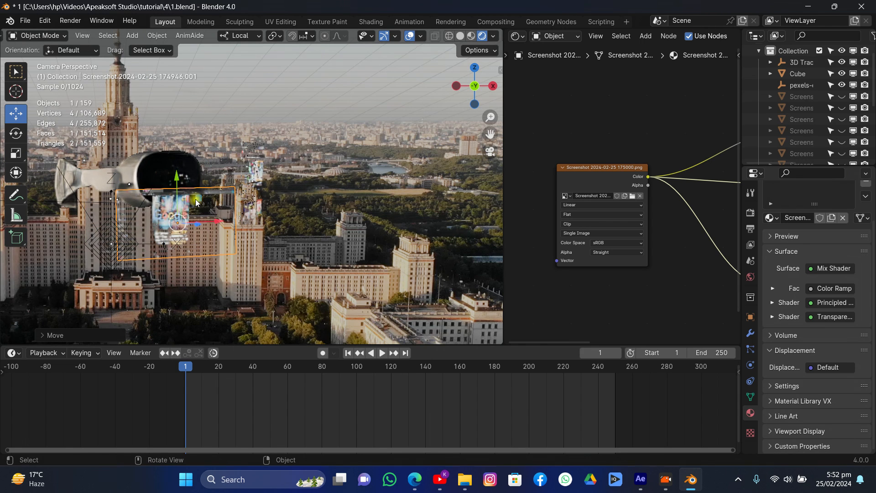
Scale the Google plane to about 0.71, nudge it over the visor and rotate it about 9.5° around its local X axis.
{"action": "key", "text": "s"}
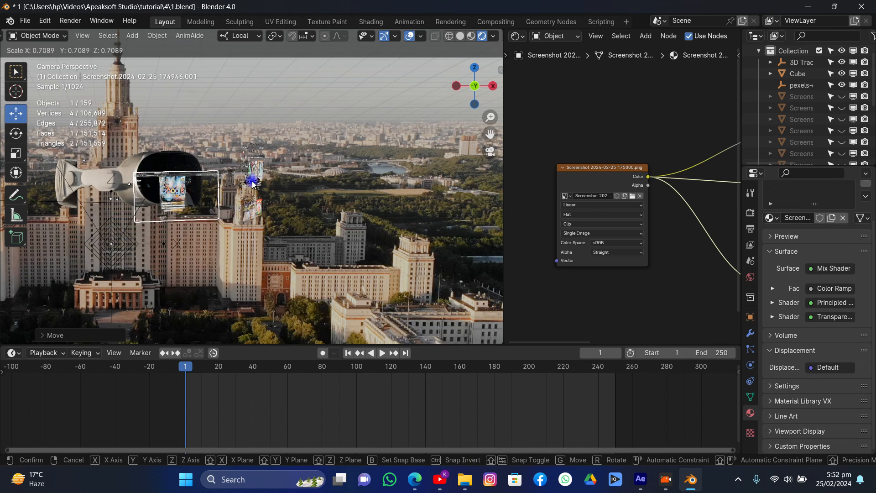
{"action": "left_click", "coordinate": [252, 184]}
{"action": "left_click_drag", "start_coordinate": [216, 196], "coordinate": [221, 196]}
{"action": "left_click_drag", "start_coordinate": [183, 155], "coordinate": [184, 158]}
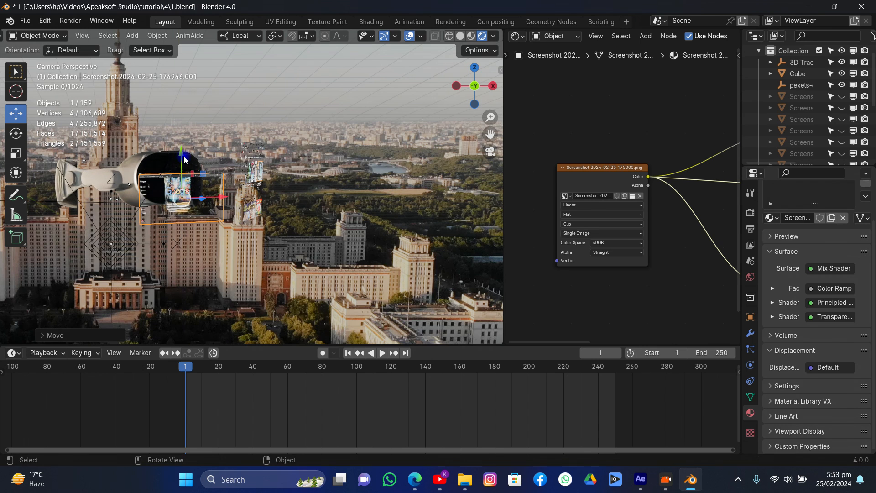
{"action": "key", "text": "r"}
{"action": "key", "text": "x"}
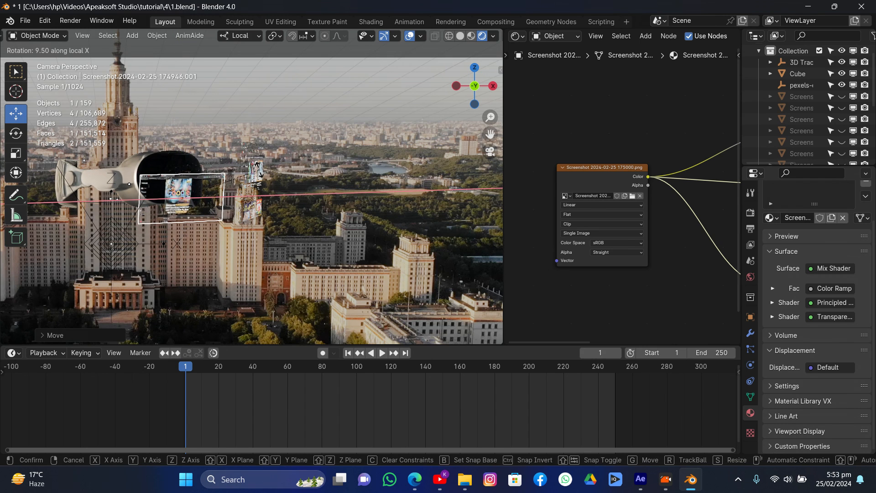
{"action": "left_click", "coordinate": [259, 169]}
Set the black stop of the Google plane's Color Ramp to position 0.080 and save the file.
{"action": "left_click", "coordinate": [262, 143]}
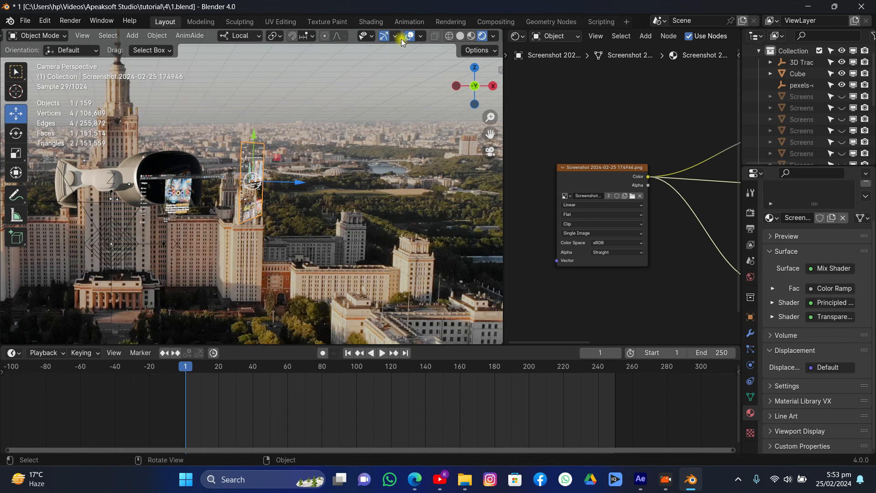
{"action": "left_click", "coordinate": [312, 137]}
{"action": "left_click", "coordinate": [210, 178]}
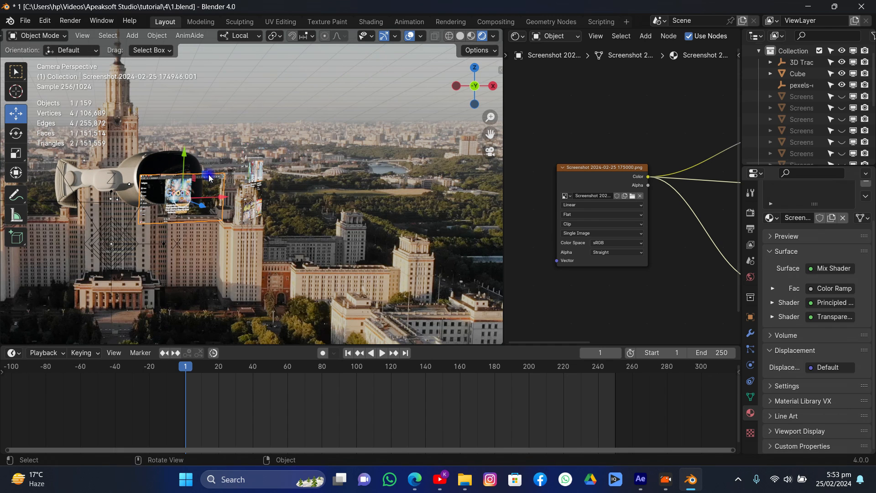
{"action": "middle_click_drag", "start_coordinate": [609, 163], "coordinate": [621, 226]}
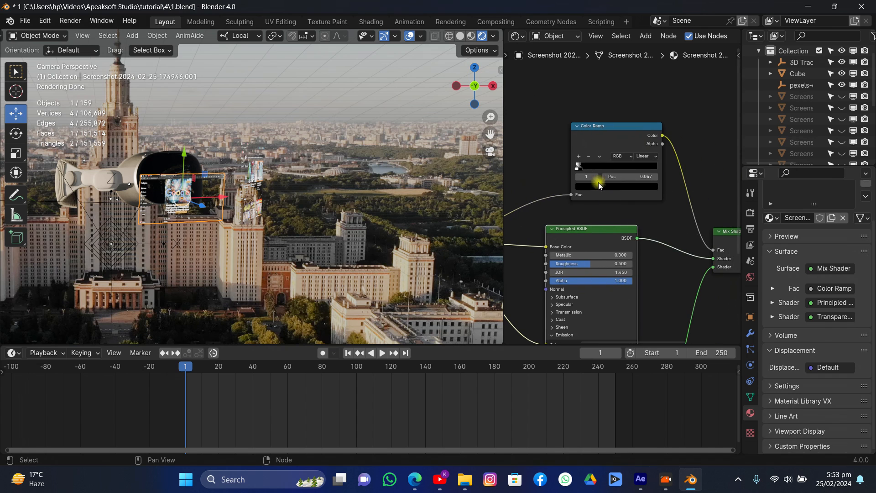
{"action": "mouse_move", "coordinate": [589, 166]}
{"action": "left_mouse_down"}
{"action": "mouse_move", "coordinate": [625, 171]}
{"action": "mouse_move", "coordinate": [593, 165]}
{"action": "mouse_move", "coordinate": [624, 172]}
{"action": "mouse_move", "coordinate": [600, 179]}
{"action": "mouse_move", "coordinate": [564, 171]}
{"action": "mouse_move", "coordinate": [655, 178]}
{"action": "mouse_move", "coordinate": [561, 176]}
{"action": "mouse_move", "coordinate": [589, 181]}
{"action": "mouse_move", "coordinate": [568, 178]}
{"action": "mouse_move", "coordinate": [582, 177]}
{"action": "left_mouse_up"}
{"action": "key", "text": "ctrl+s"}
{"action": "scroll", "coordinate": [352, 130], "scroll_direction": "down", "scroll_amount": 3}
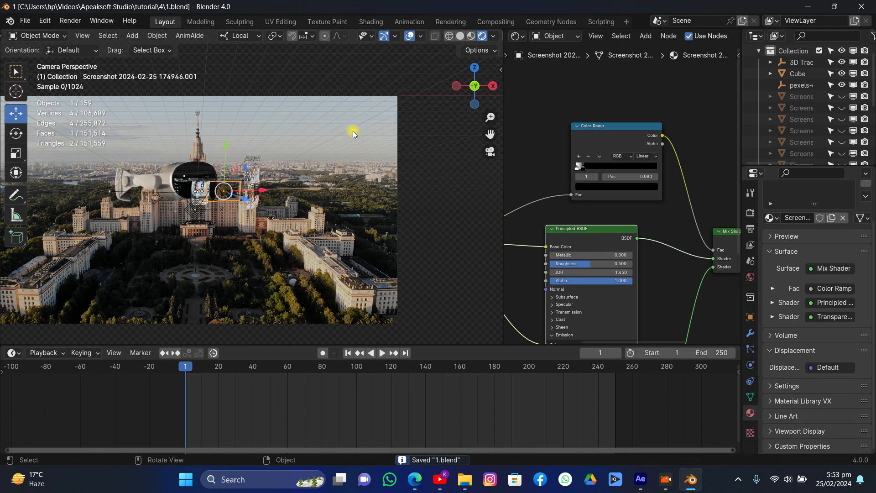
{"action": "left_click", "coordinate": [346, 106]}
{"action": "scroll", "coordinate": [318, 120], "scroll_direction": "up", "scroll_amount": 3}
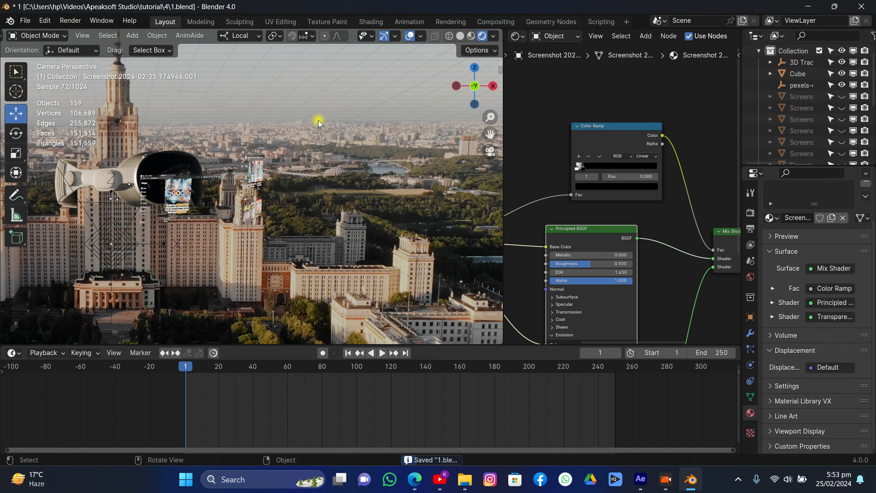
{"action": "scroll", "coordinate": [327, 145], "scroll_direction": "down", "scroll_amount": 3}
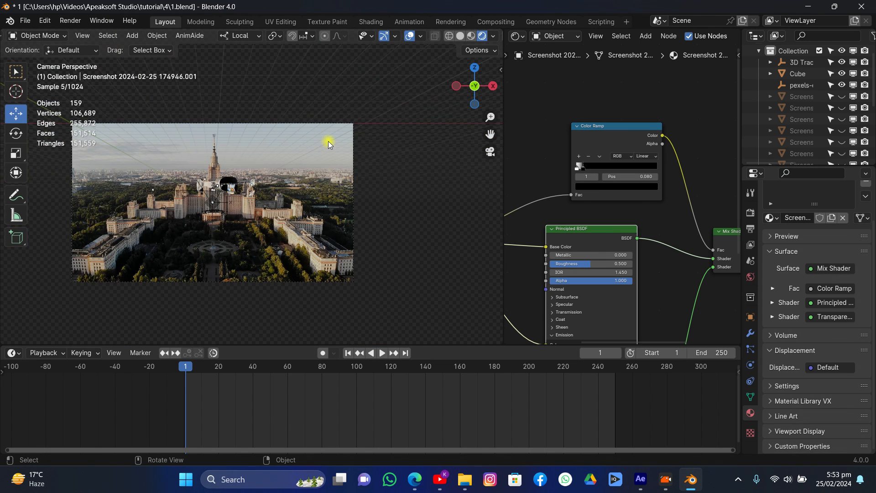
{"action": "left_click_drag", "start_coordinate": [490, 135], "coordinate": [536, 123]}
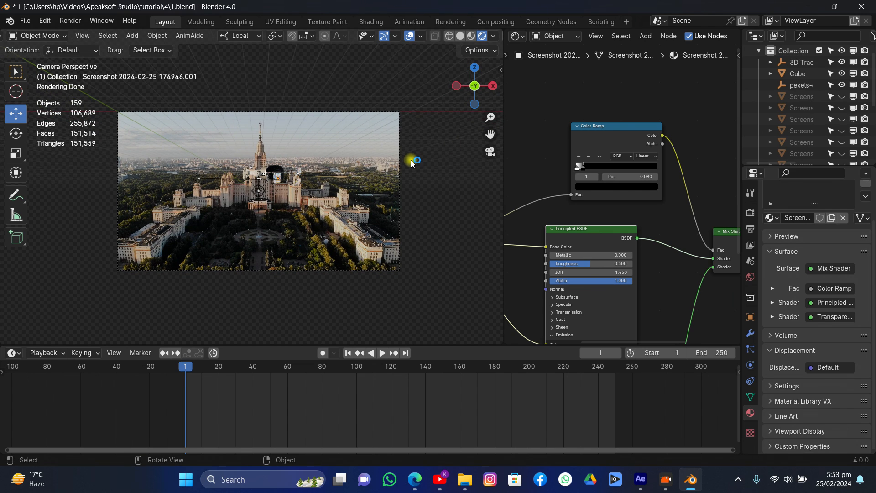
{"action": "scroll", "coordinate": [411, 159], "scroll_direction": "up", "scroll_amount": 5}
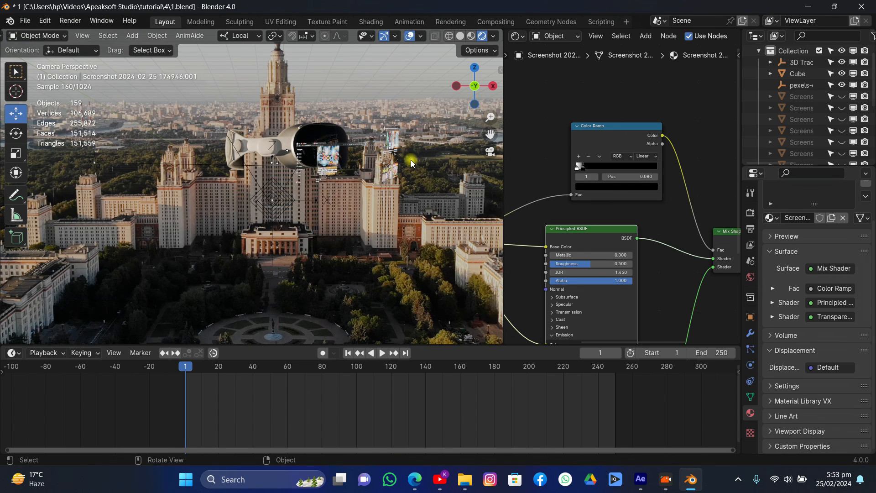
Import Screenshot 2024-02-25 175012.png from the Pictures\Screenshots folder as an image plane.
{"action": "left_click", "coordinate": [23, 21]}
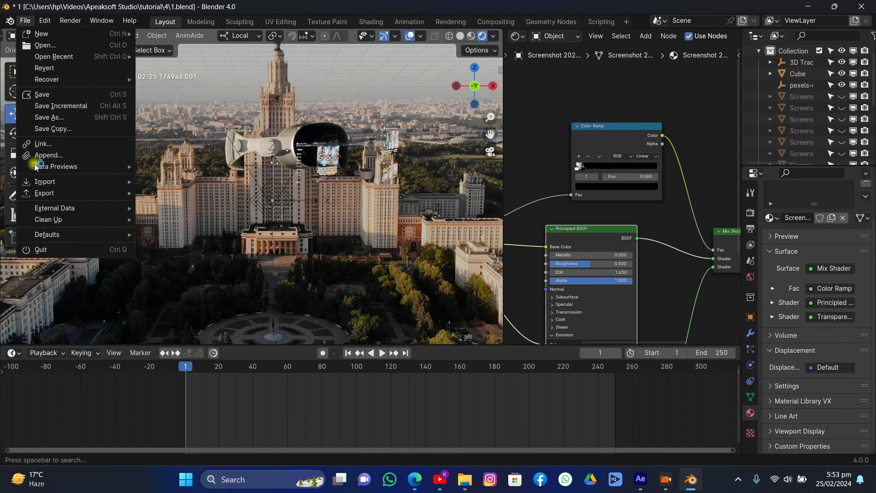
{"action": "mouse_move", "coordinate": [34, 182]}
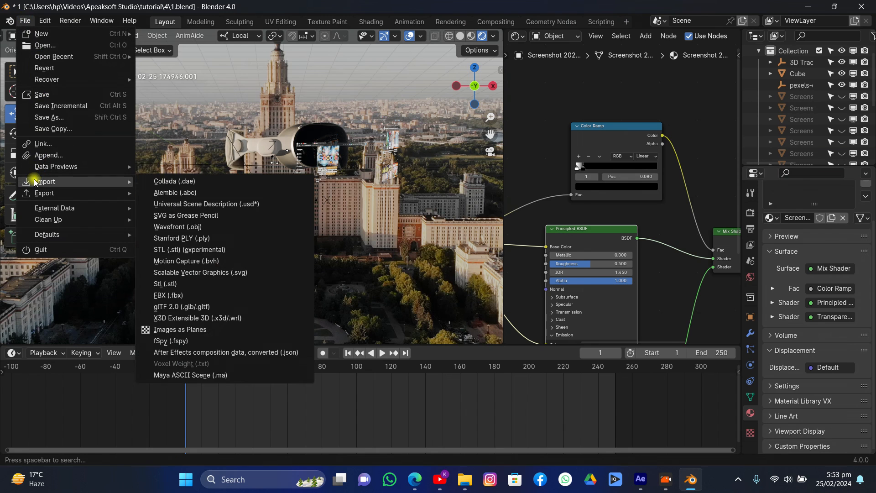
{"action": "left_click", "coordinate": [180, 329]}
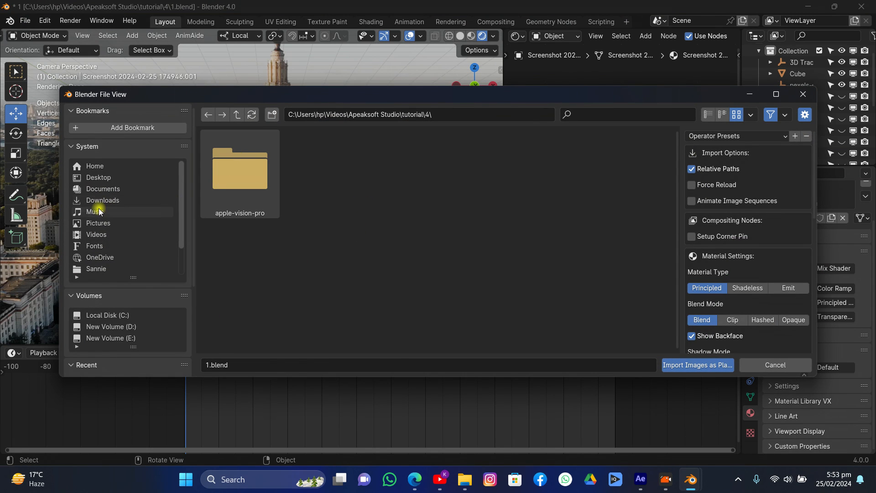
{"action": "left_click", "coordinate": [97, 222]}
{"action": "double_click", "coordinate": [419, 269]}
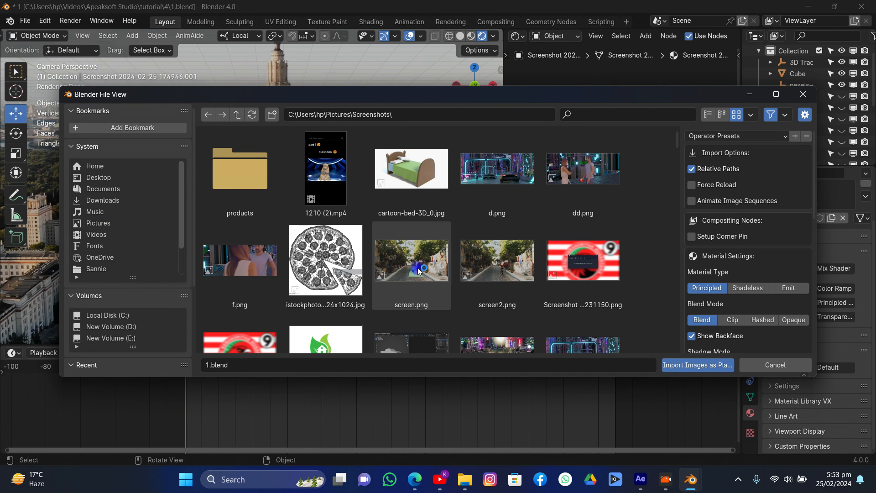
{"action": "scroll", "coordinate": [673, 143], "scroll_direction": "down", "scroll_amount": 10}
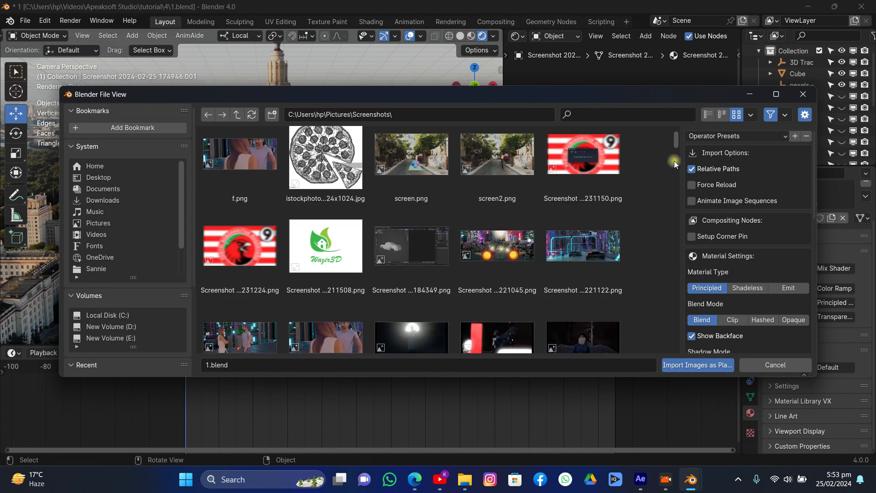
{"action": "left_click", "coordinate": [449, 201]}
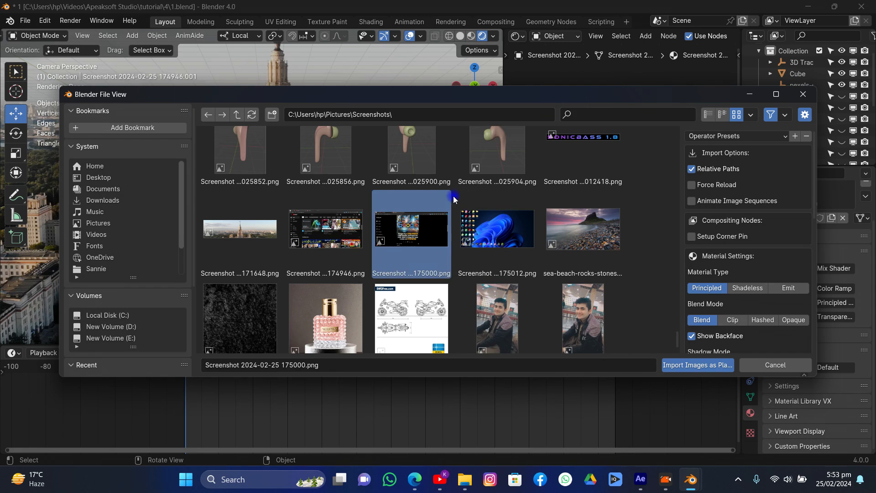
{"action": "double_click", "coordinate": [485, 220]}
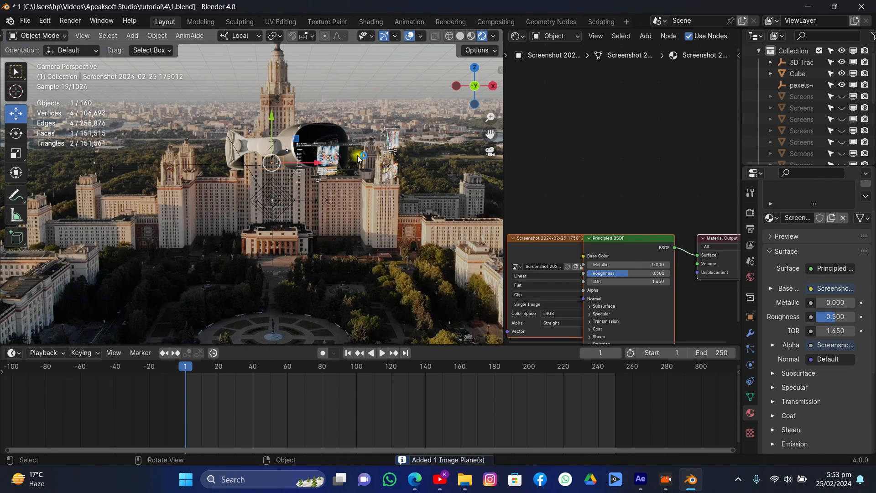
Resize the new desktop screenshot plane and move it along its local Z and X axes to one side of the headset.
{"action": "key", "text": "s"}
{"action": "left_click", "coordinate": [214, 100]}
{"action": "left_click_drag", "start_coordinate": [460, 95], "coordinate": [559, 121]}
{"action": "left_click_drag", "start_coordinate": [234, 174], "coordinate": [318, 179]}
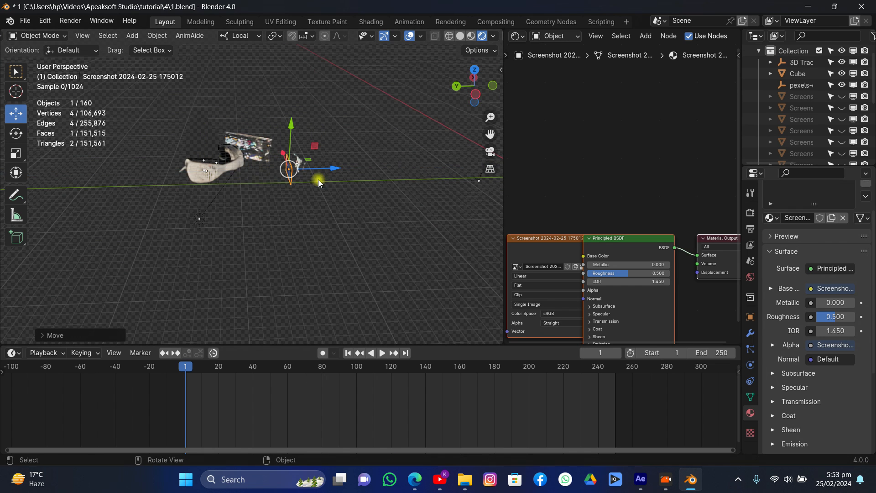
{"action": "left_click_drag", "start_coordinate": [472, 76], "coordinate": [466, 108]}
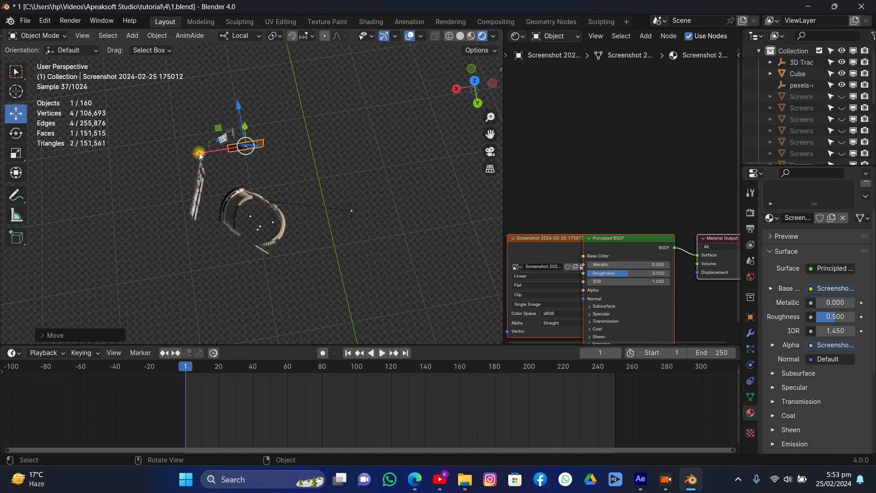
{"action": "left_click_drag", "start_coordinate": [199, 152], "coordinate": [262, 151]}
In top view, rotate the desktop screenshot plane to face the headset and fine-tune its position and angle.
{"action": "left_click", "coordinate": [476, 84]}
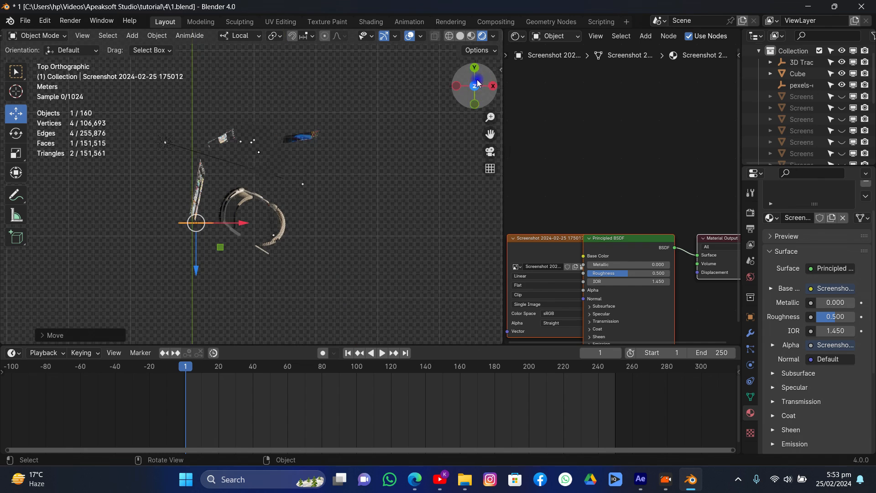
{"action": "key", "text": "r"}
{"action": "left_click", "coordinate": [288, 229]}
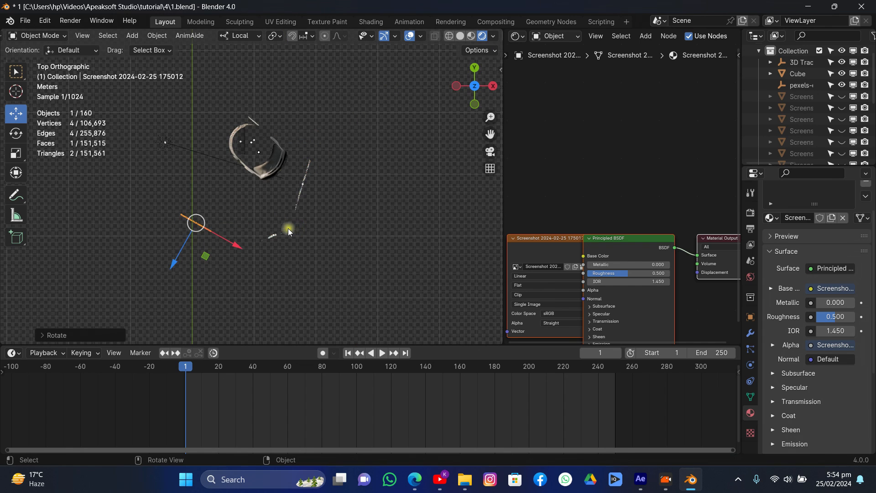
{"action": "key", "text": "g"}
{"action": "left_click", "coordinate": [300, 244]}
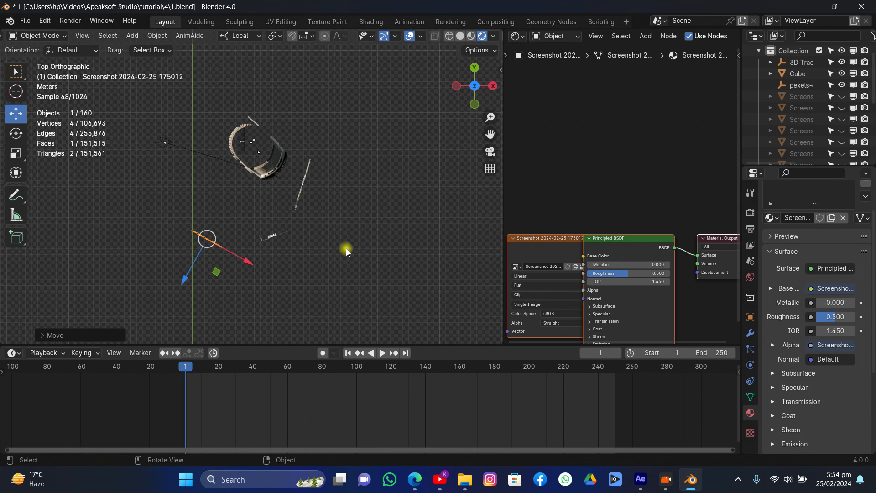
{"action": "key", "text": "r"}
{"action": "left_click", "coordinate": [349, 222]}
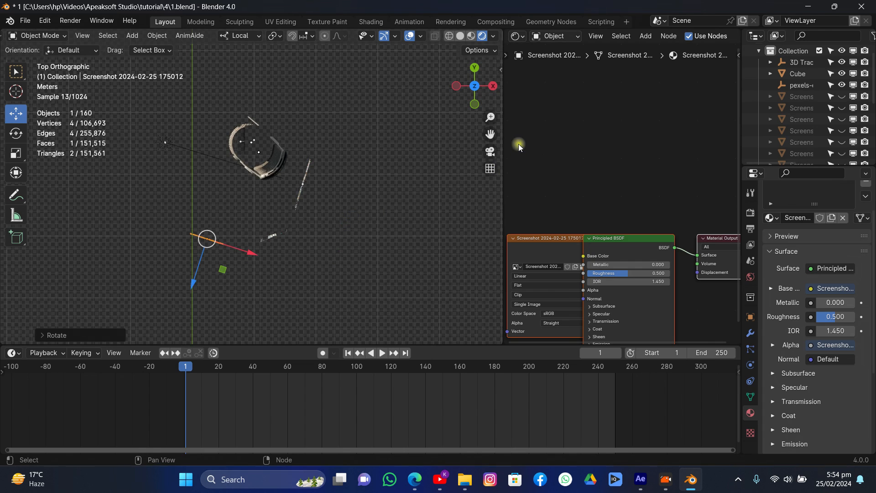
Return to camera view and move the desktop plane's image texture node clear of the Principled BSDF.
{"action": "left_click", "coordinate": [490, 151]}
{"action": "middle_click_drag", "start_coordinate": [663, 246], "coordinate": [709, 163]}
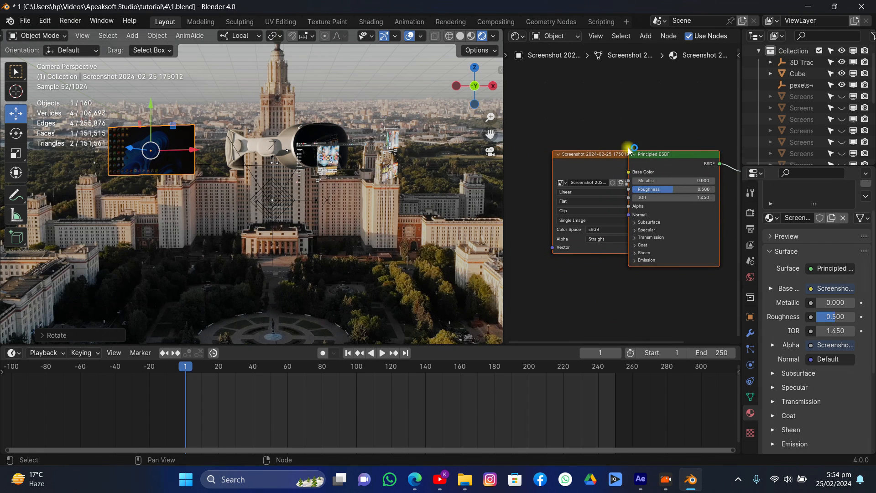
{"action": "left_click_drag", "start_coordinate": [583, 164], "coordinate": [535, 164]}
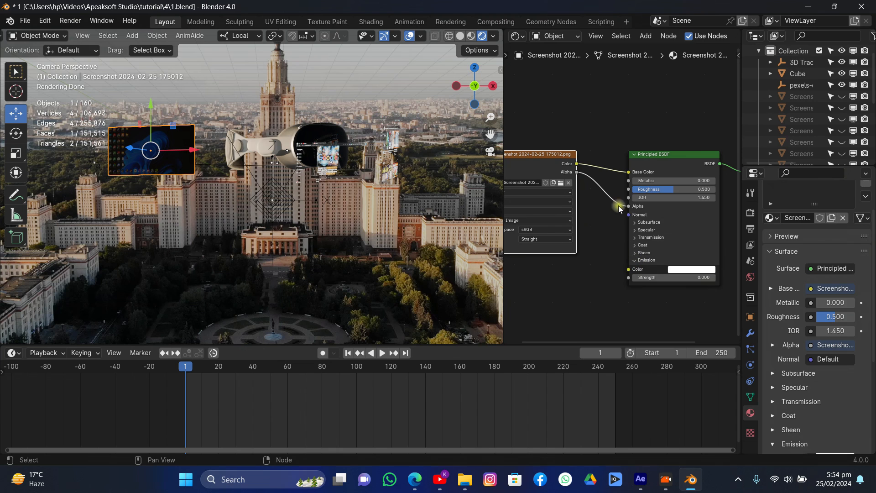
Disconnect the desktop screenshot texture's alpha, link its color to the Principled BSDF's emission color, and set the emission strength to 4.1.
{"action": "left_click_drag", "start_coordinate": [619, 207], "coordinate": [620, 204]}
{"action": "left_click", "coordinate": [577, 164]}
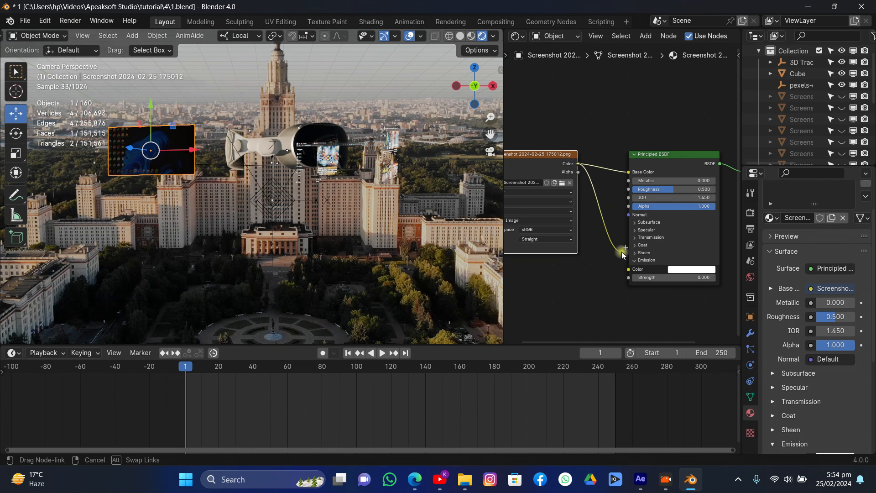
{"action": "left_click_drag", "start_coordinate": [631, 272], "coordinate": [684, 278]}
Rotate the desktop screenshot plane slightly about its local Y axis and slide it along local X toward the headset.
{"action": "key", "text": "r"}
{"action": "key", "text": "y"}
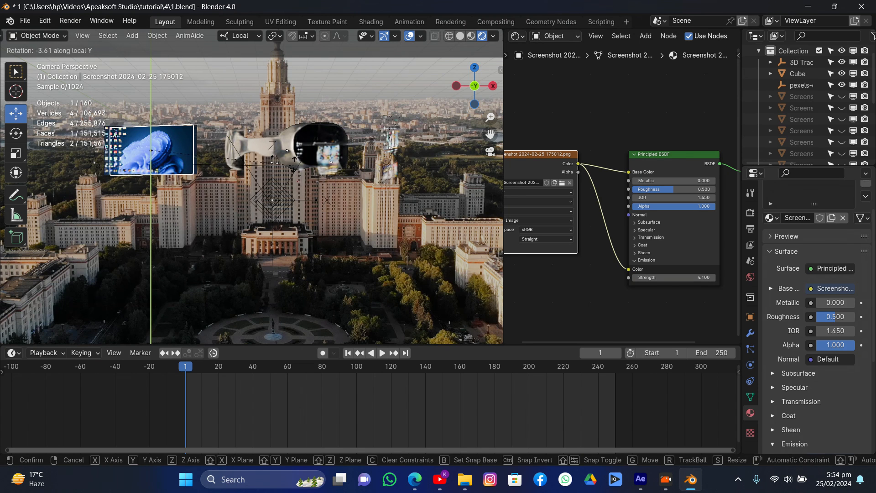
{"action": "left_click", "coordinate": [238, 123]}
{"action": "left_click_drag", "start_coordinate": [182, 149], "coordinate": [230, 147]}
Bring the desktop plane closer to the headset in perspective view by moving it along its local X and Z axes.
{"action": "middle_click_drag", "start_coordinate": [230, 153], "coordinate": [269, 174]}
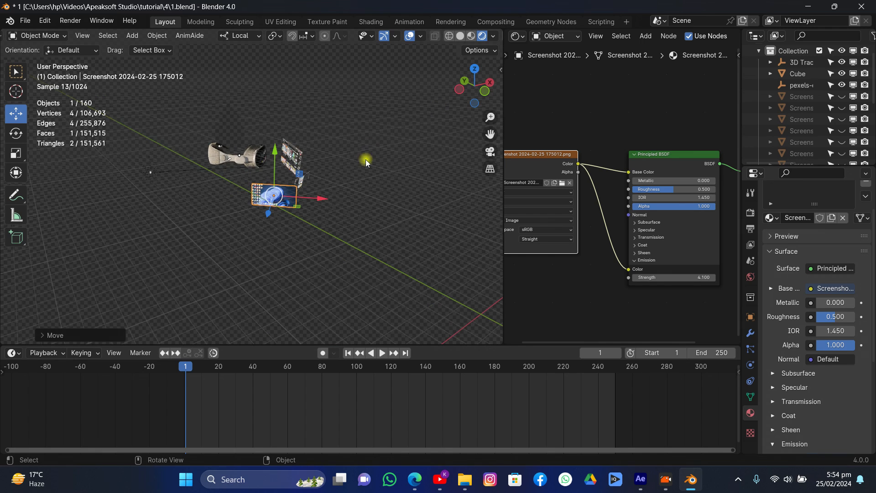
{"action": "left_click_drag", "start_coordinate": [323, 198], "coordinate": [299, 192]}
{"action": "left_click_drag", "start_coordinate": [242, 212], "coordinate": [245, 205]}
{"action": "left_click_drag", "start_coordinate": [300, 190], "coordinate": [292, 190]}
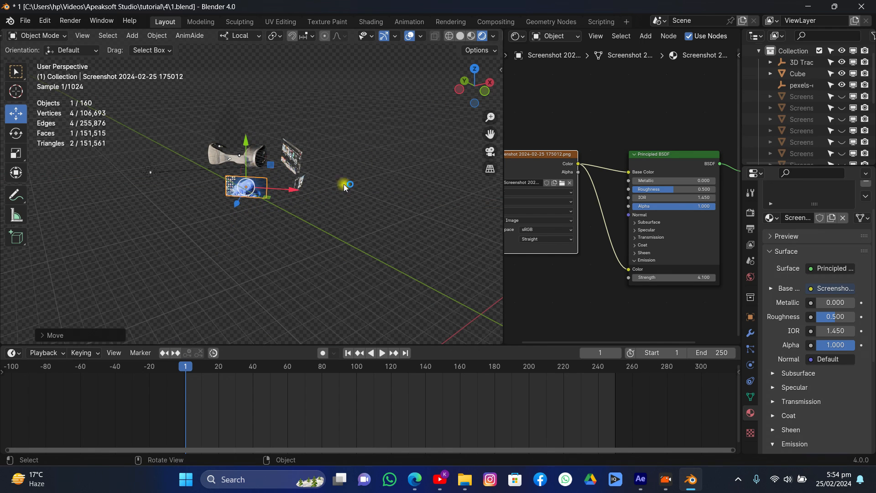
In camera view, rotate the desktop plane about its local Z axis and nudge it along local Z toward the headset.
{"action": "left_click", "coordinate": [487, 157]}
{"action": "key", "text": "r"}
{"action": "key", "text": "x"}
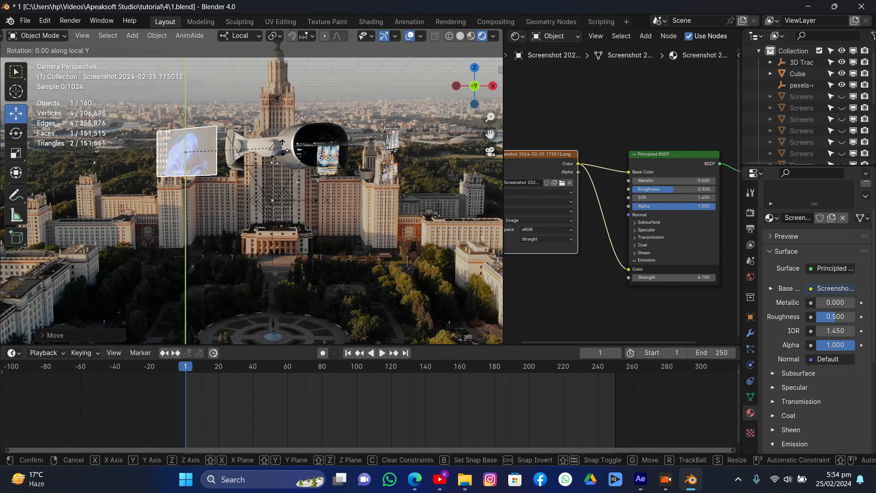
{"action": "key", "text": "z"}
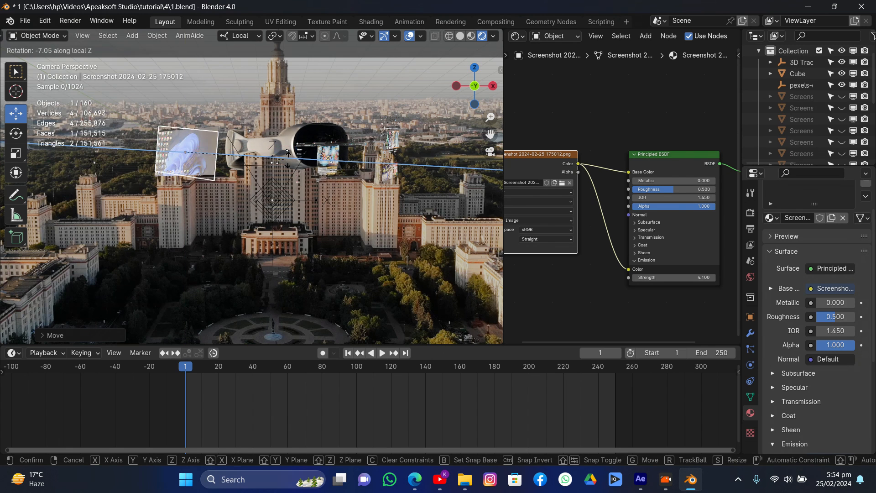
{"action": "left_click", "coordinate": [283, 153]}
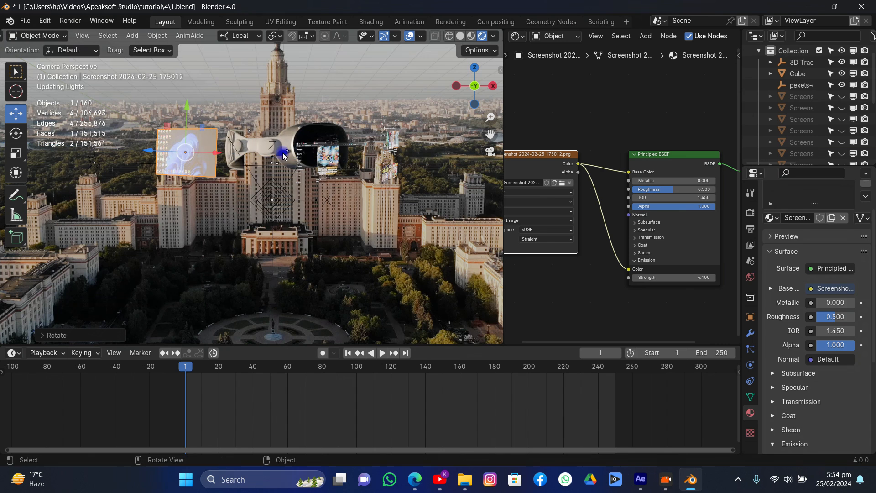
{"action": "left_click_drag", "start_coordinate": [163, 154], "coordinate": [166, 153]}
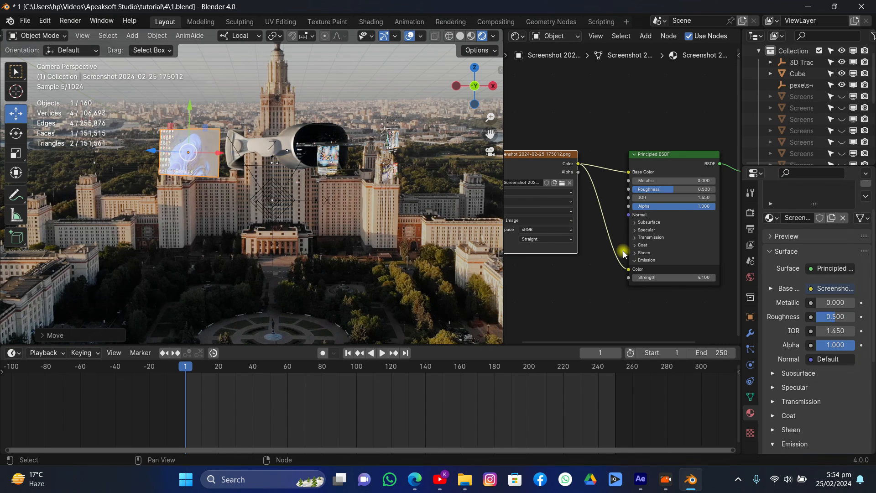
Set the desktop screenshot material's emission strength to 26.5.
{"action": "mouse_move", "coordinate": [669, 275]}
{"action": "left_mouse_down"}
{"action": "mouse_move", "coordinate": [703, 275]}
{"action": "mouse_move", "coordinate": [684, 275]}
{"action": "left_mouse_up"}
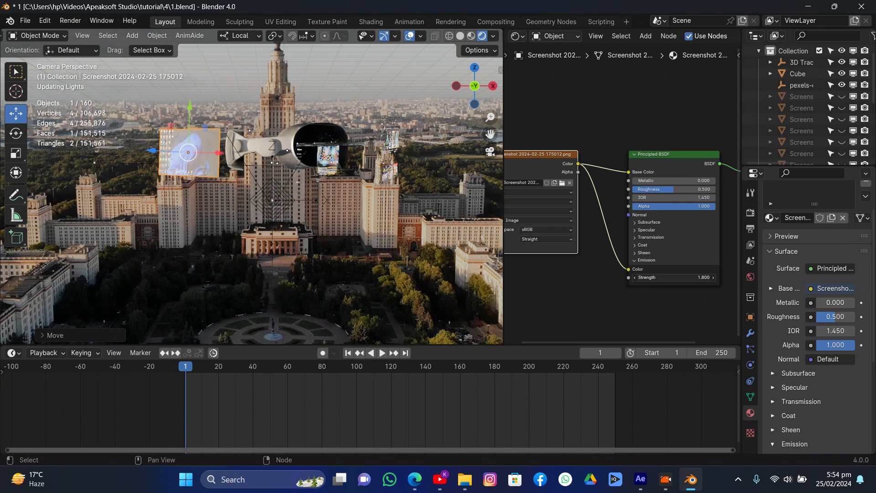
{"action": "left_click_drag", "start_coordinate": [684, 277], "coordinate": [718, 277]}
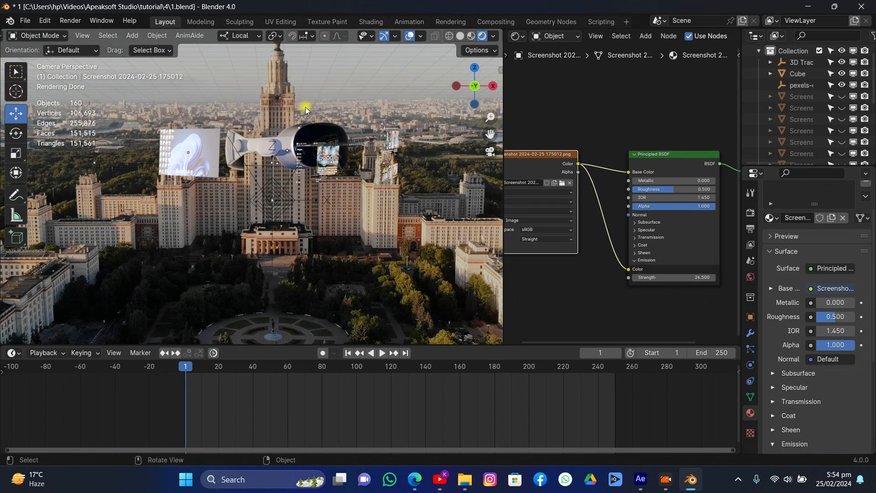
Switch the viewport to solid shading, save the file, and play the animation to check the plane placement.
{"action": "left_click", "coordinate": [462, 36]}
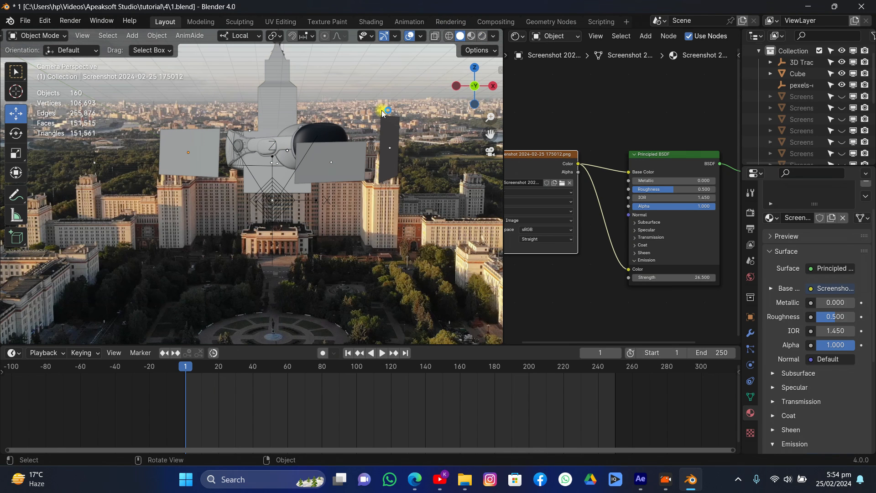
{"action": "key", "text": "space"}
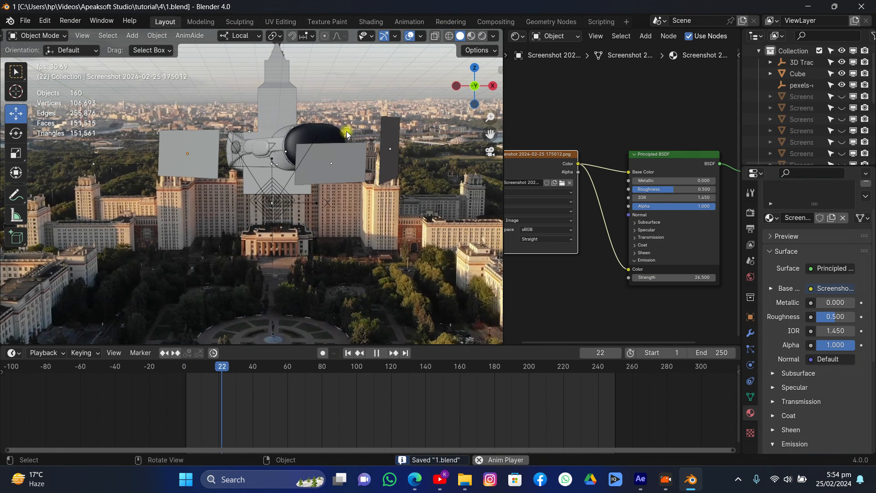